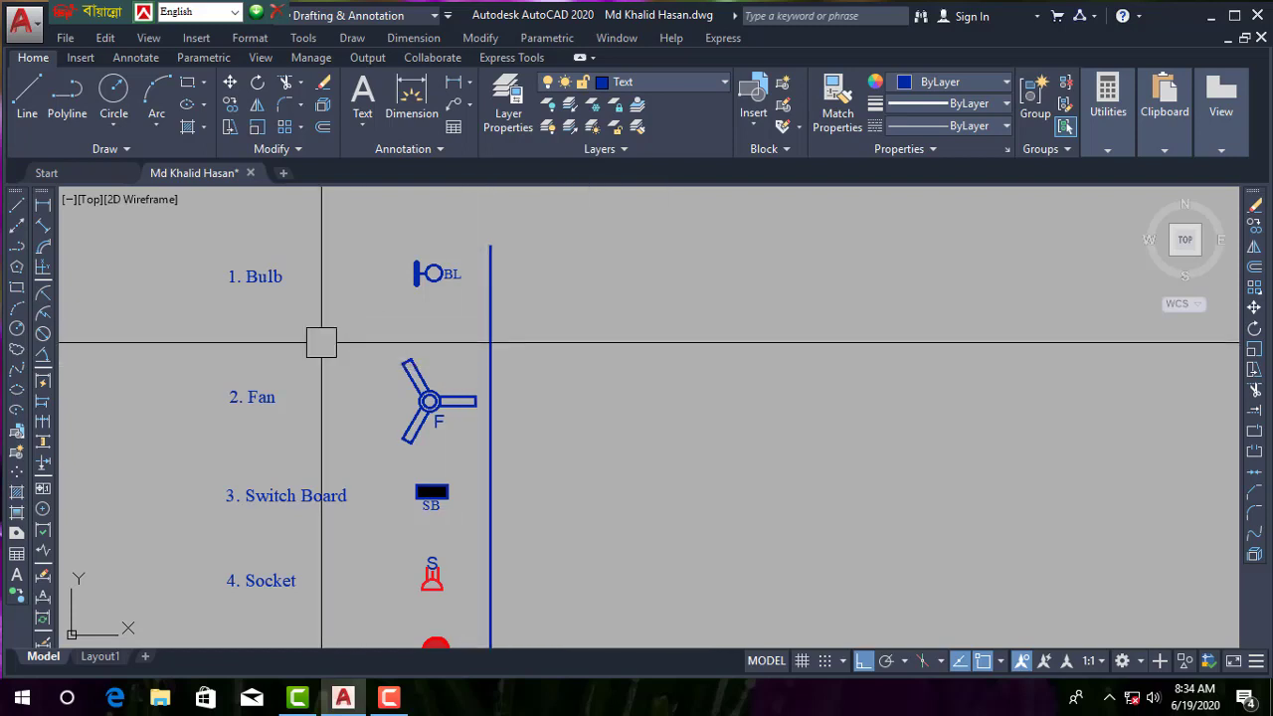
# - Zoom and pan down the legend past Mirror Light and Exhust Fan to Dish Cable Socket
pyautogui.scroll(-2, 369, 434)
pyautogui.scroll(3, 448, 417)
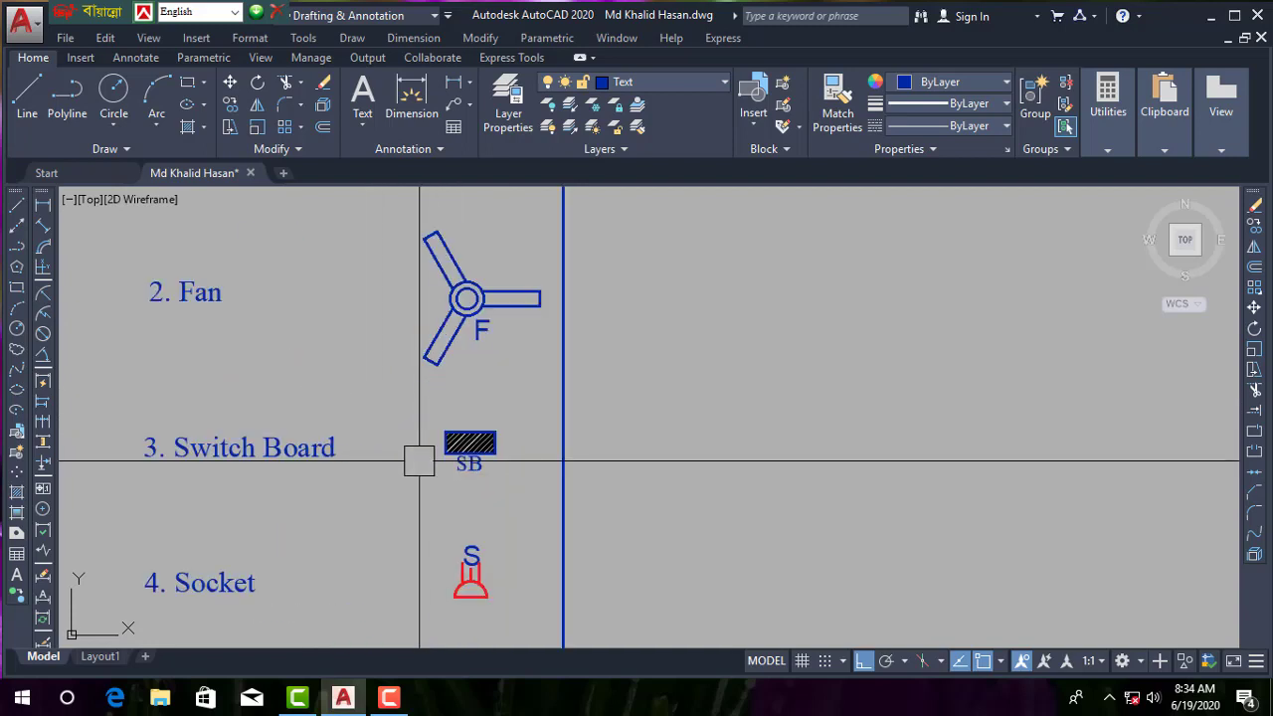
pyautogui.moveTo(452, 486); pyautogui.dragTo(488, 335, button='middle')
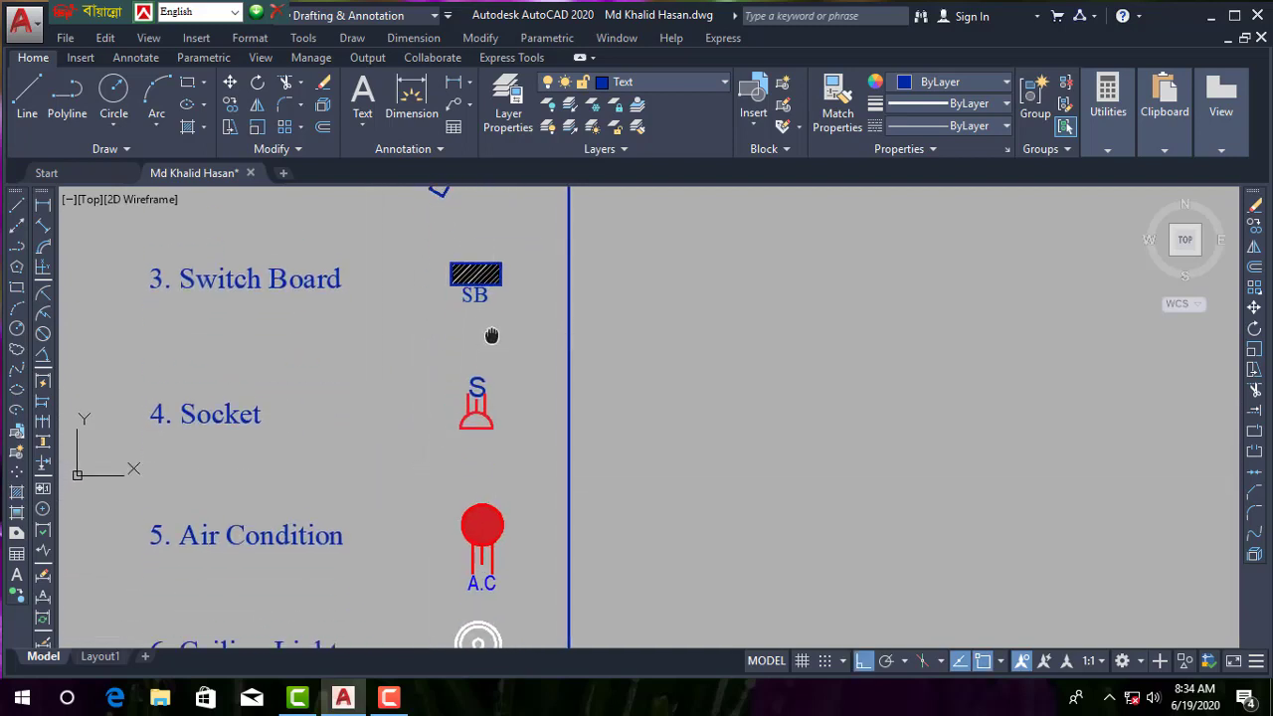
pyautogui.scroll(-2, 496, 335)
pyautogui.scroll(2, 484, 486)
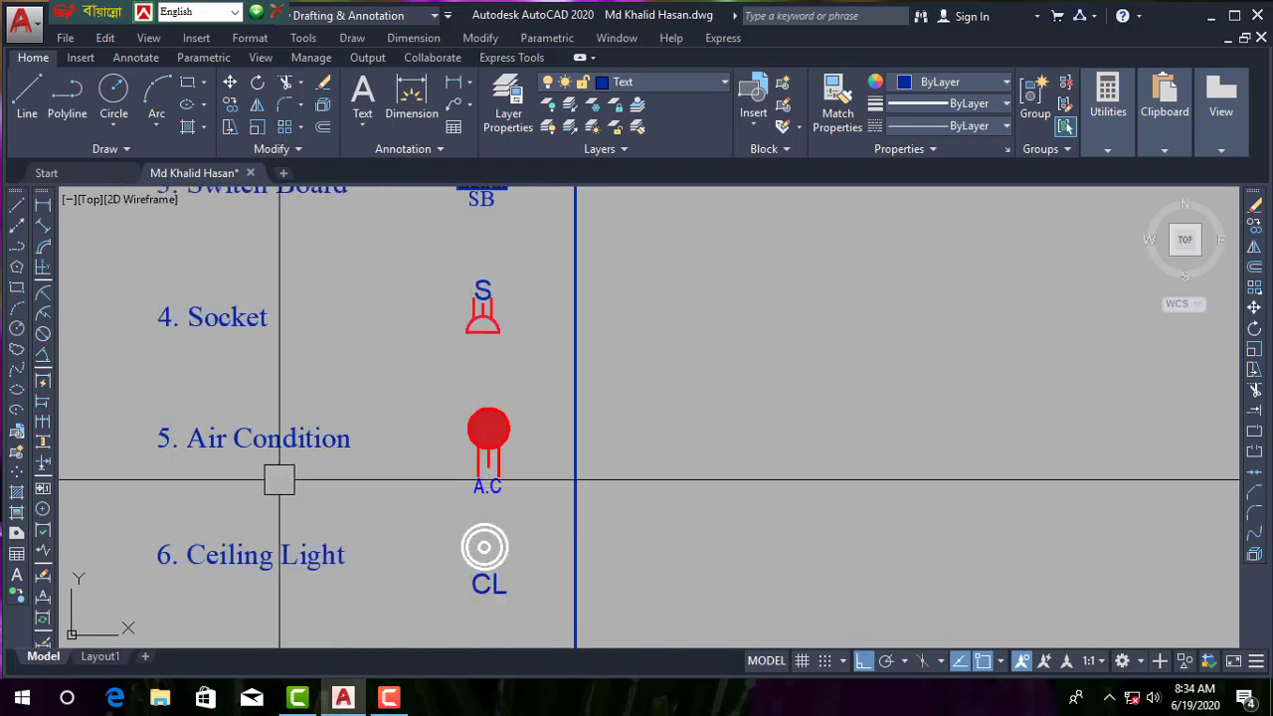
pyautogui.moveTo(553, 494); pyautogui.dragTo(601, 354, button='middle')
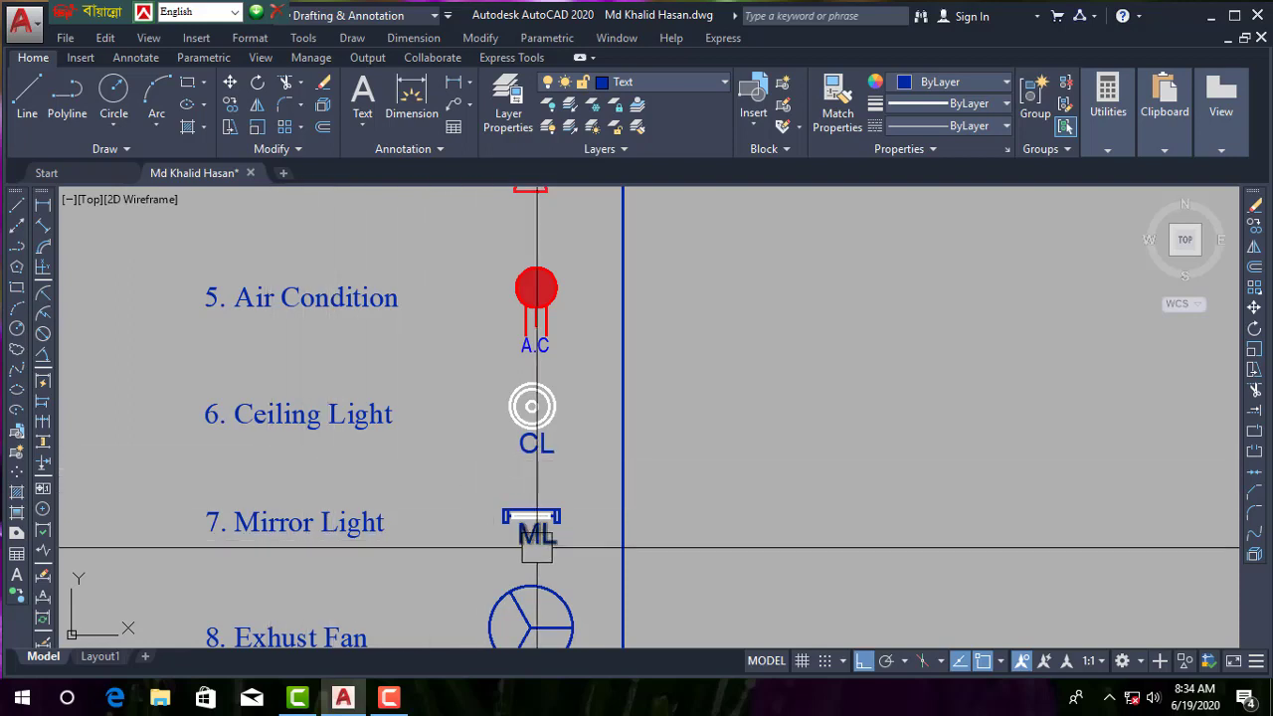
pyautogui.scroll(2, 537, 547)
pyautogui.scroll(-2, 415, 534)
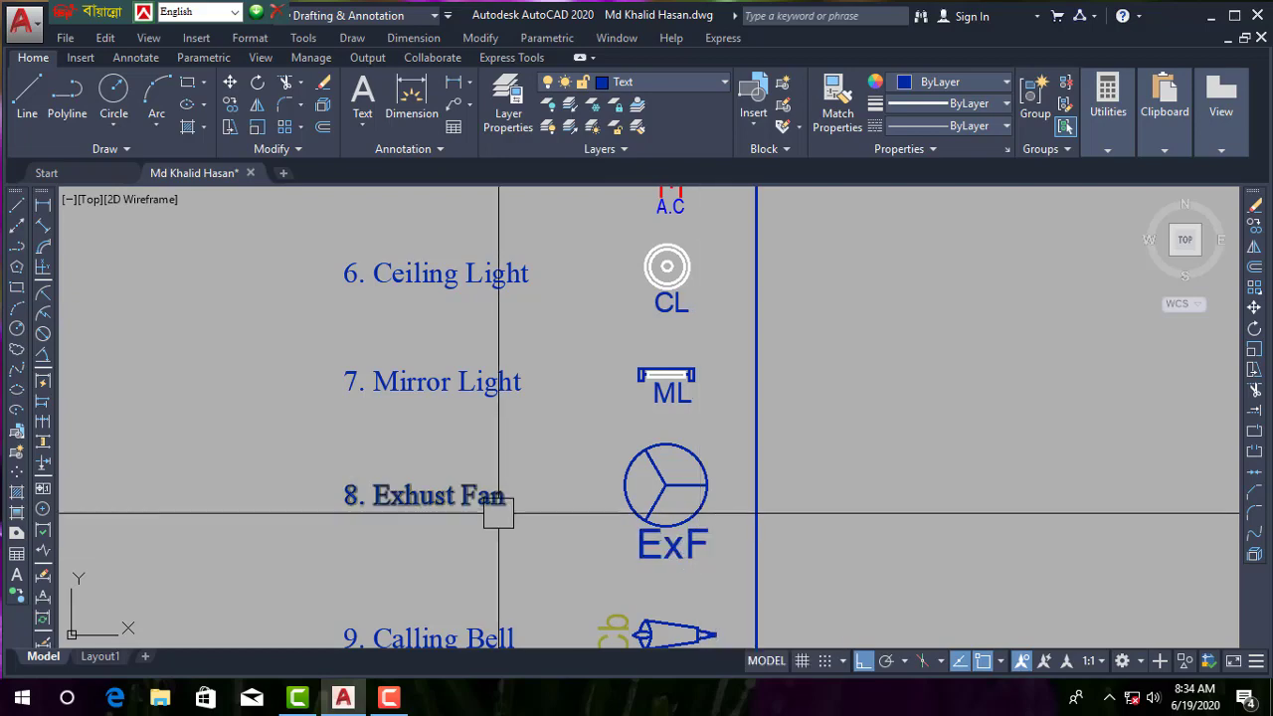
pyautogui.scroll(-2, 566, 454)
pyautogui.scroll(2, 548, 571)
pyautogui.moveTo(583, 581); pyautogui.dragTo(605, 412, button='middle')
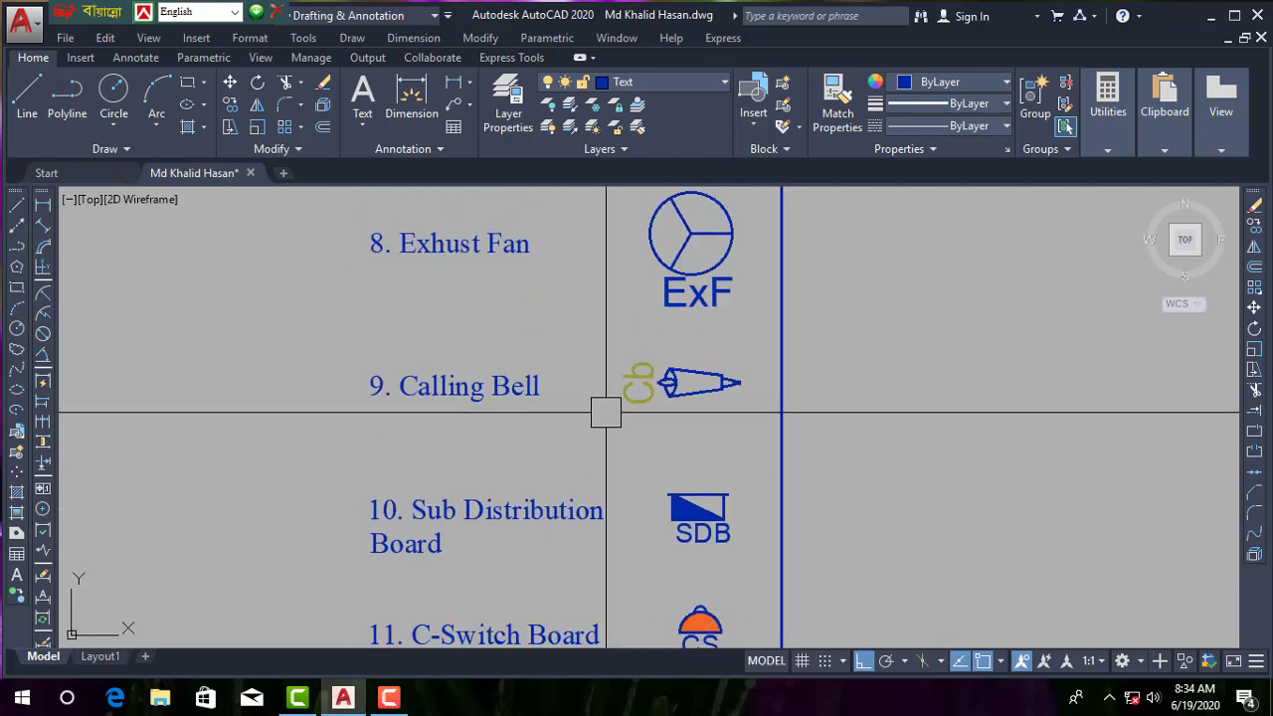
pyautogui.moveTo(564, 553)
pyautogui.mouseDown(button='middle')
pyautogui.moveTo(571, 487)
pyautogui.moveTo(468, 430)
pyautogui.mouseUp(button='middle')
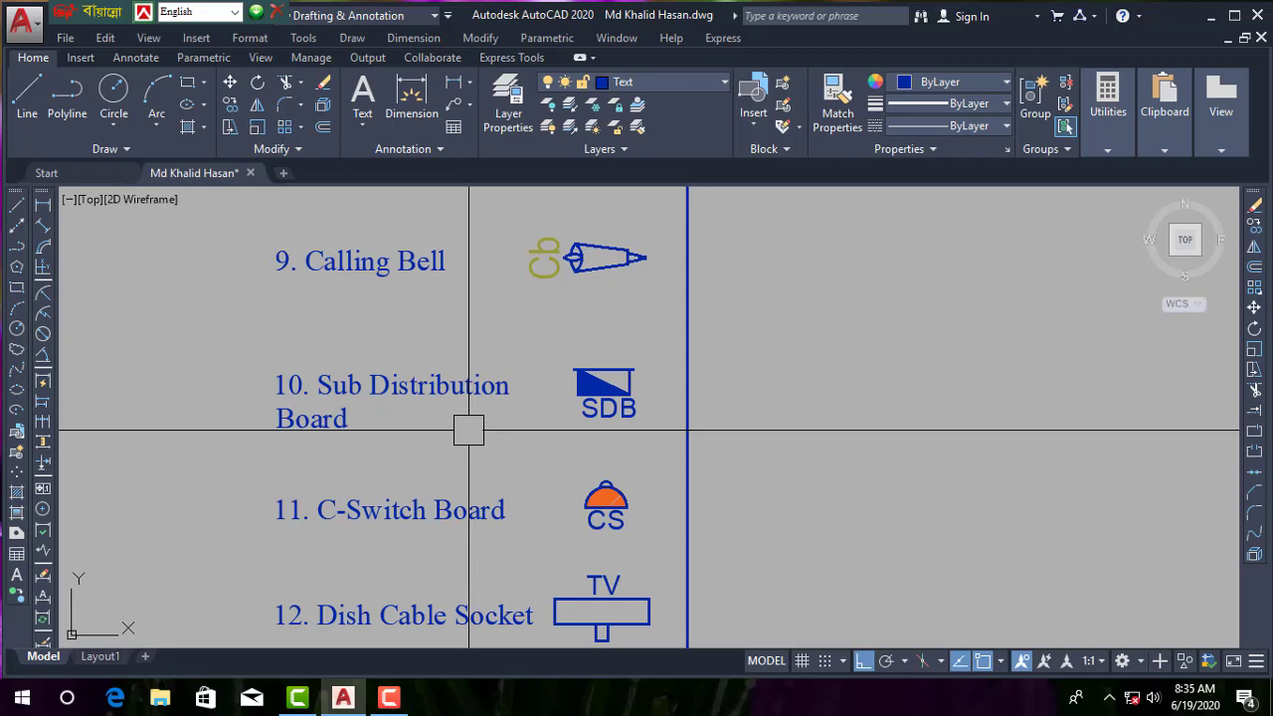
# - Pan further down the legend past Telephone Socket to the Cable Pipe entry
pyautogui.moveTo(486, 478); pyautogui.dragTo(520, 344, button='middle')
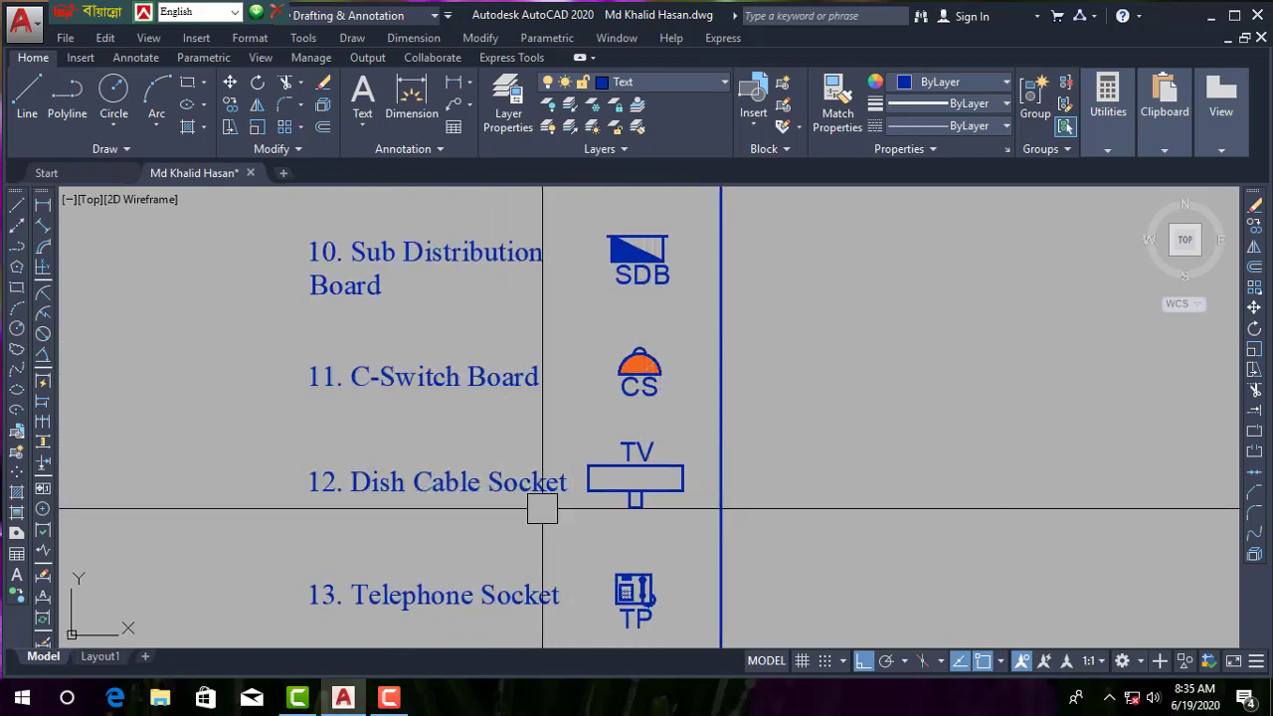
pyautogui.moveTo(578, 495); pyautogui.dragTo(569, 409, button='middle')
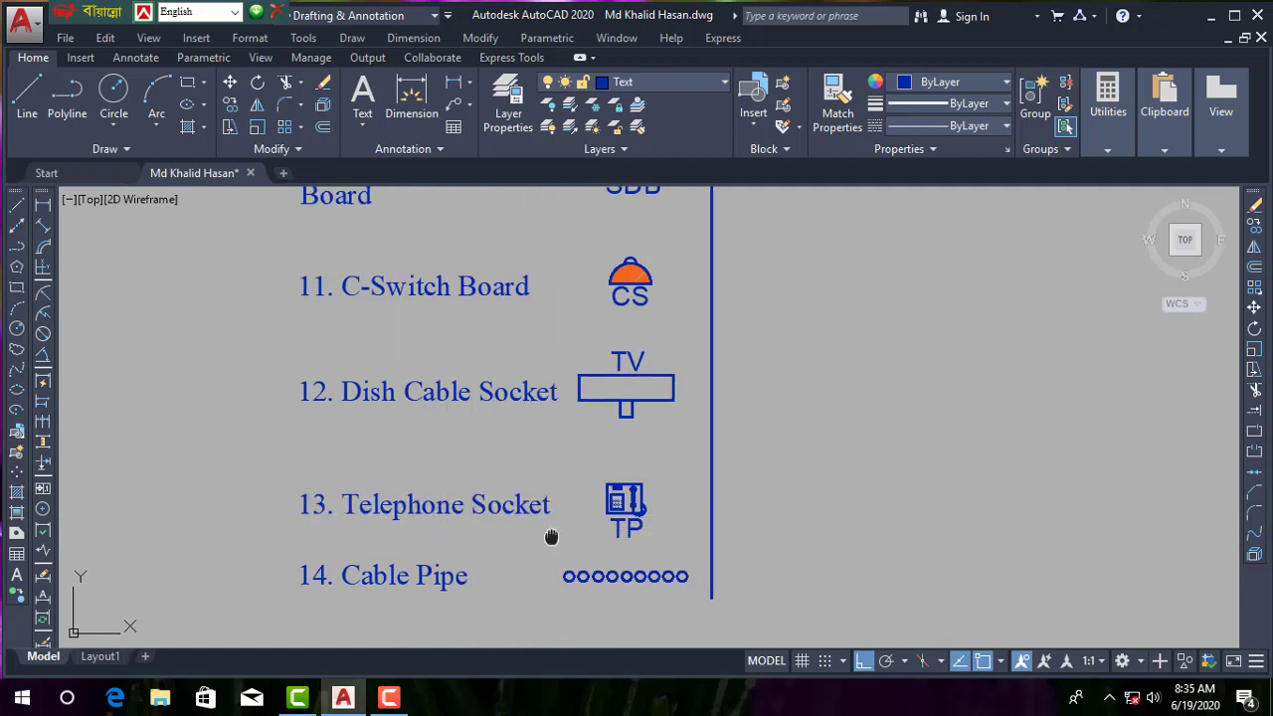
pyautogui.moveTo(519, 546); pyautogui.dragTo(504, 405, button='middle')
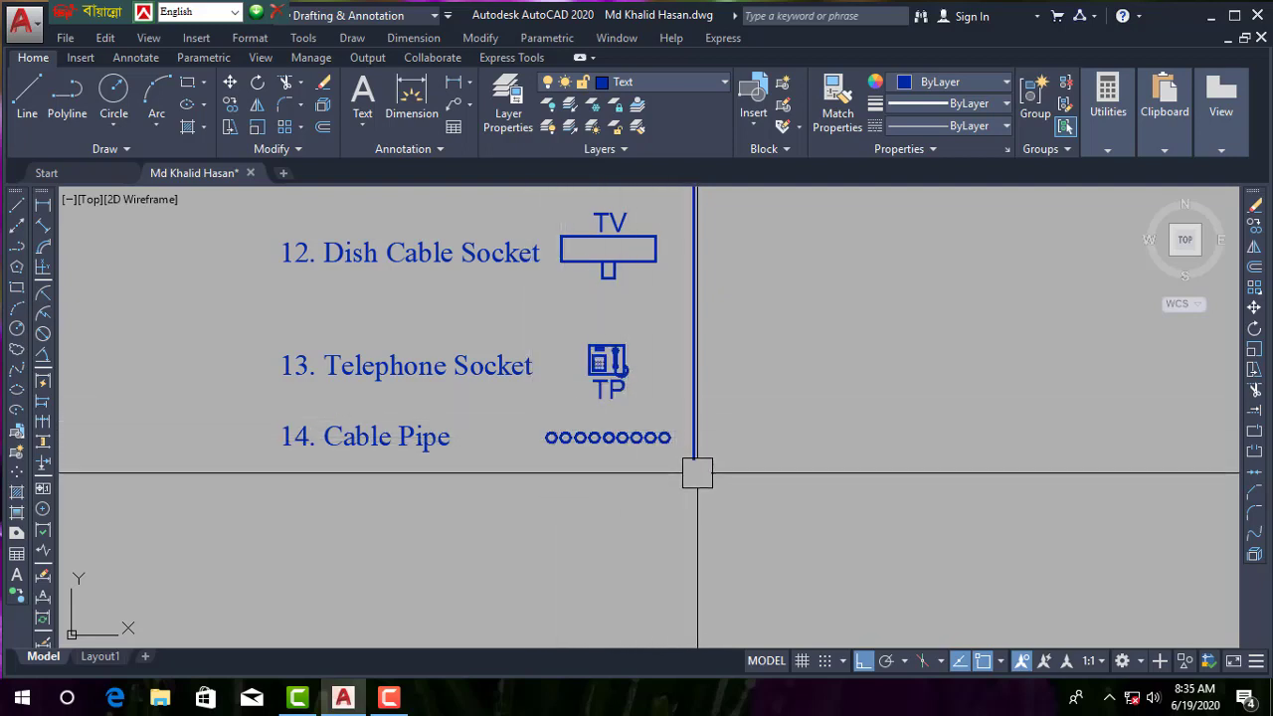
pyautogui.moveTo(693, 466)
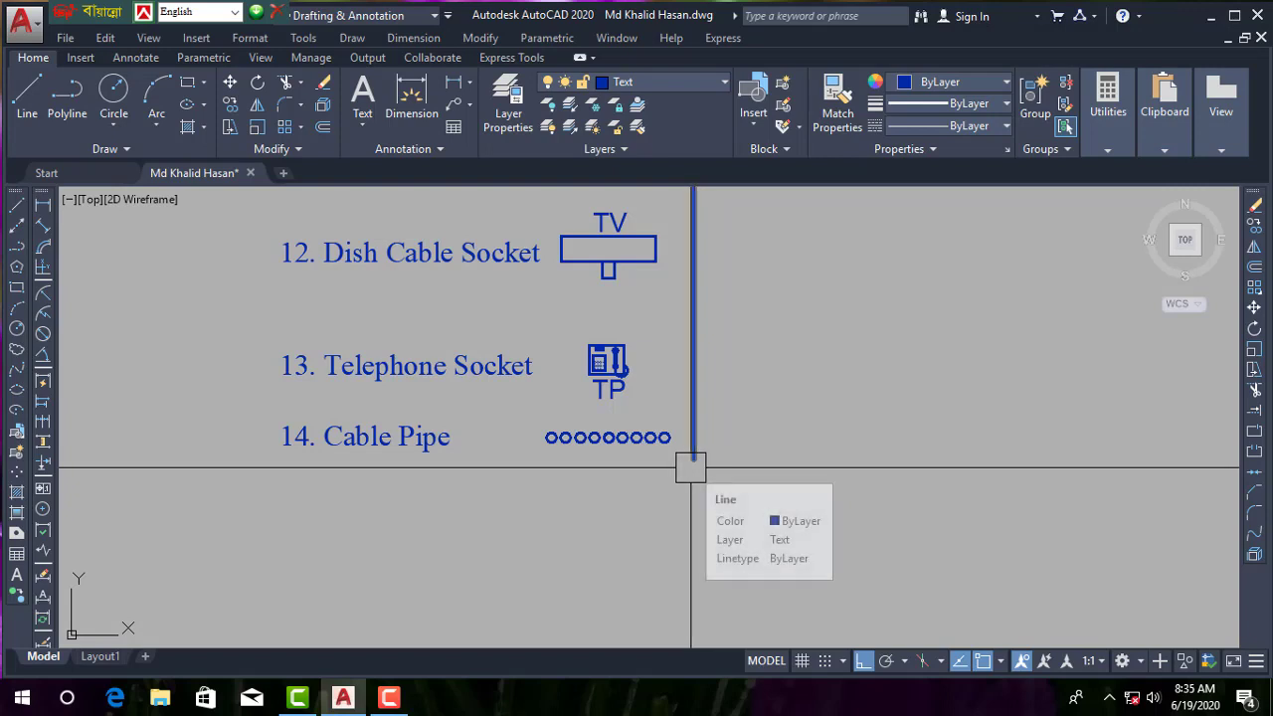
# - Zoom out to see the whole legend, then zoom back in on Bulb and Fan
pyautogui.scroll(-3, 597, 483)
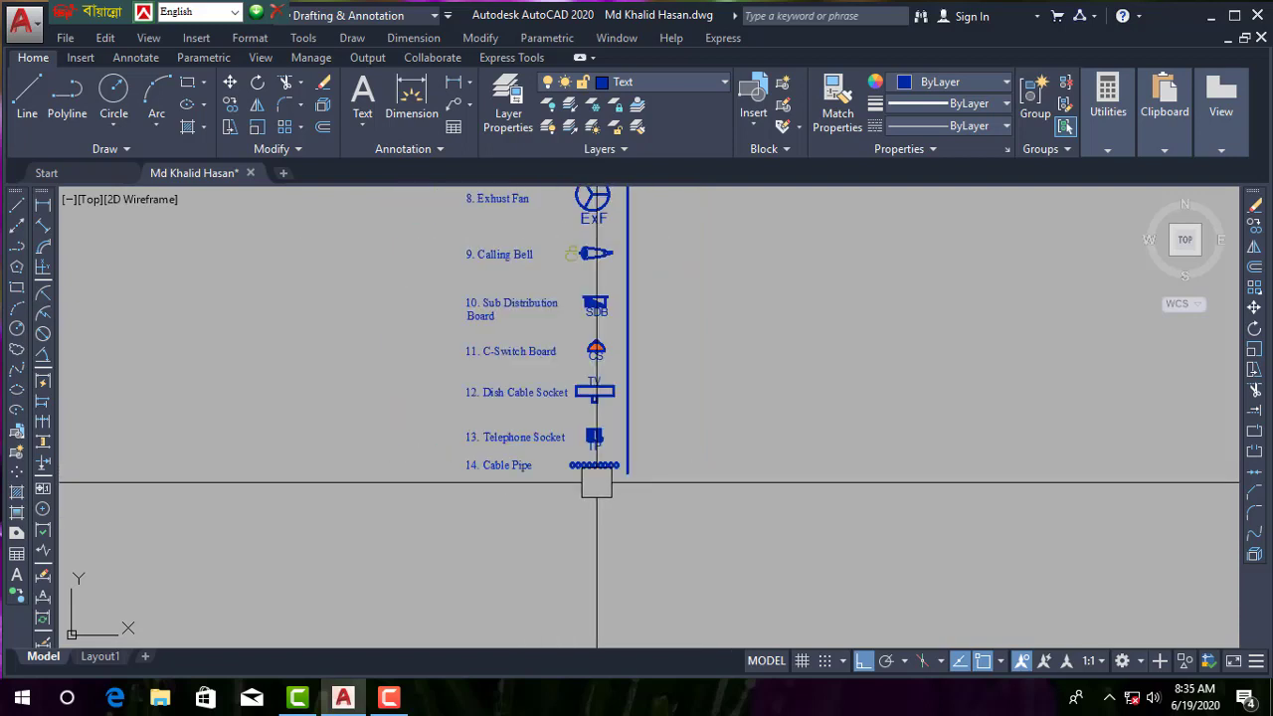
pyautogui.scroll(-2, 604, 473)
pyautogui.scroll(3, 592, 298)
pyautogui.scroll(1, 601, 353)
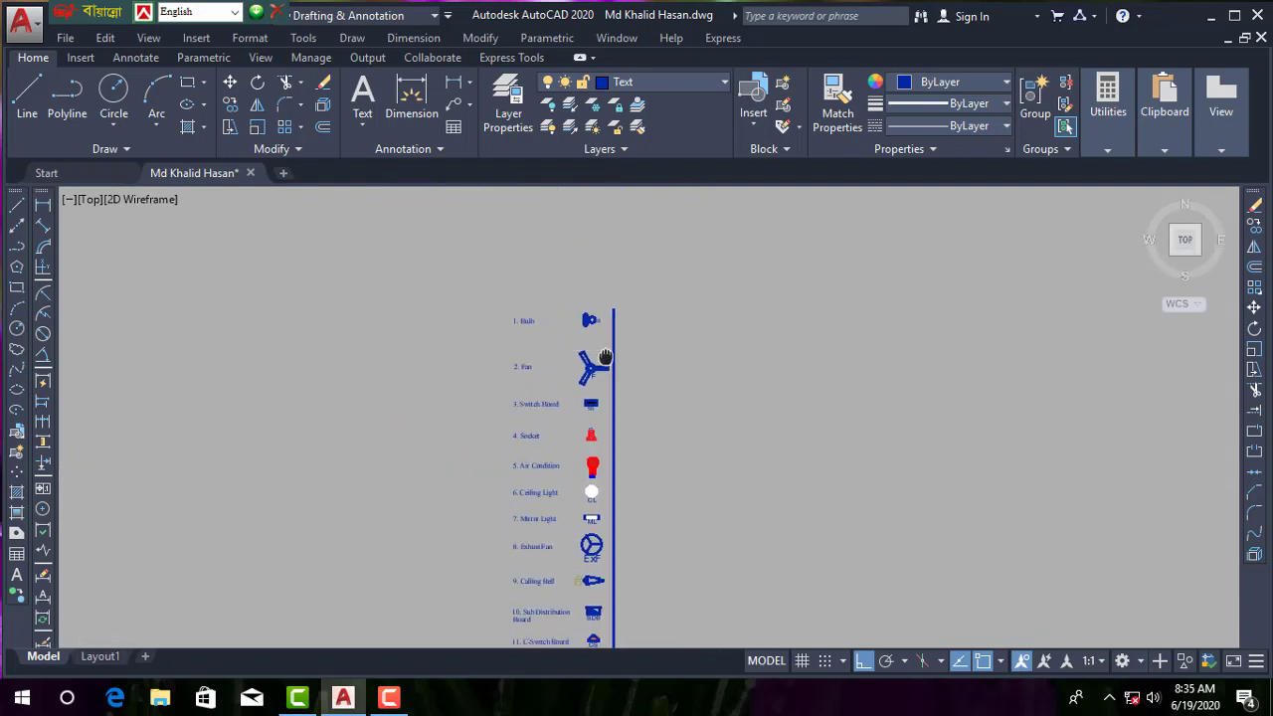
pyautogui.scroll(1, 598, 350)
pyautogui.scroll(2, 639, 268)
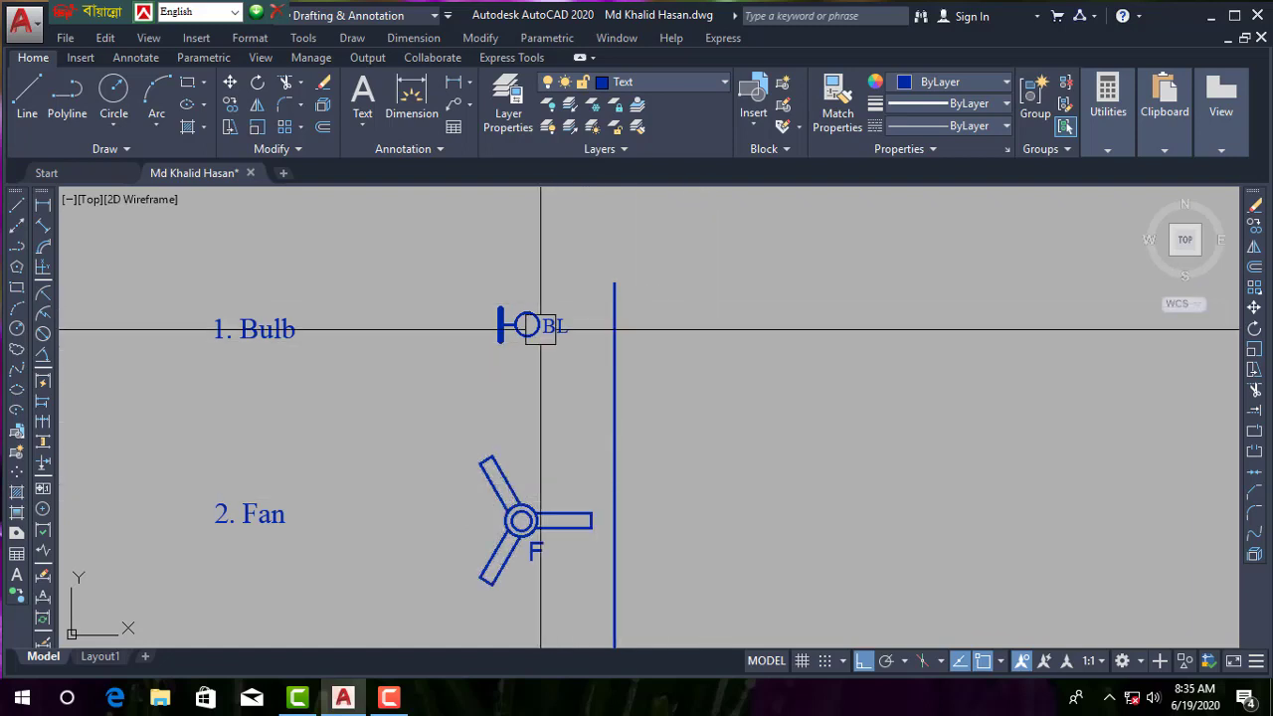
# - Draw a short vertical line to the right of the original Bulb symbol
pyautogui.click(18, 211)
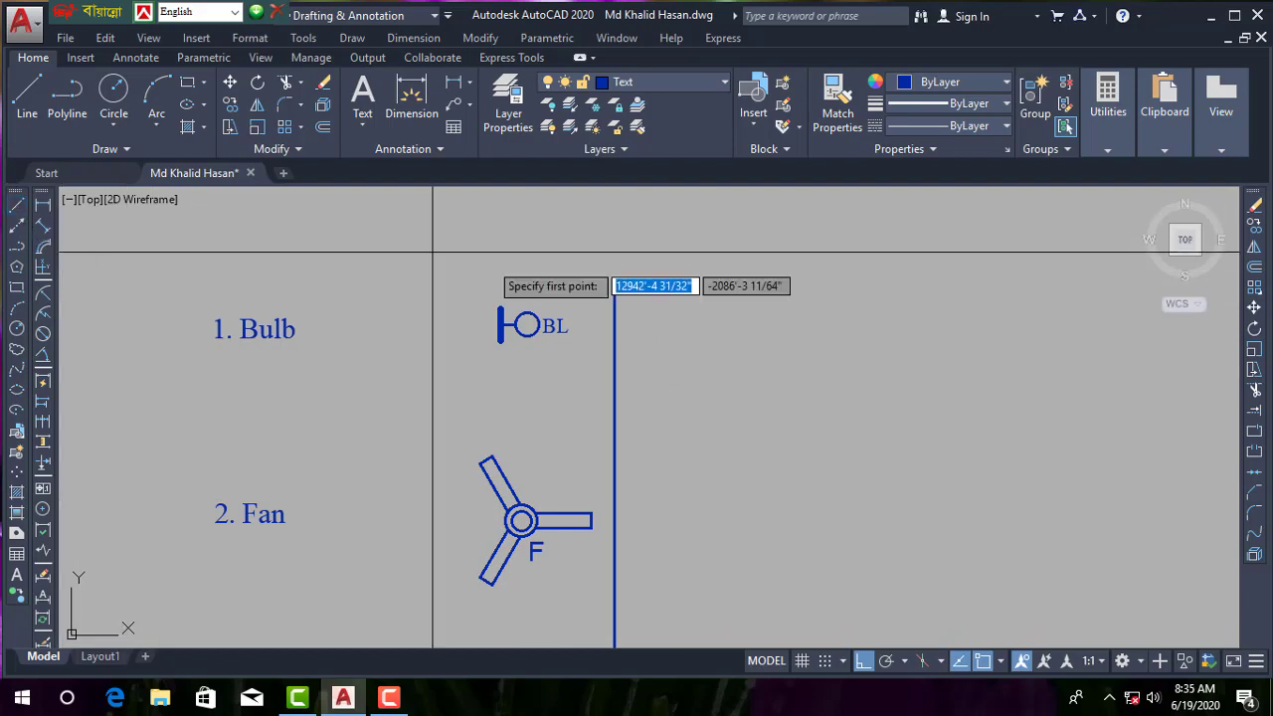
pyautogui.click(686, 308)
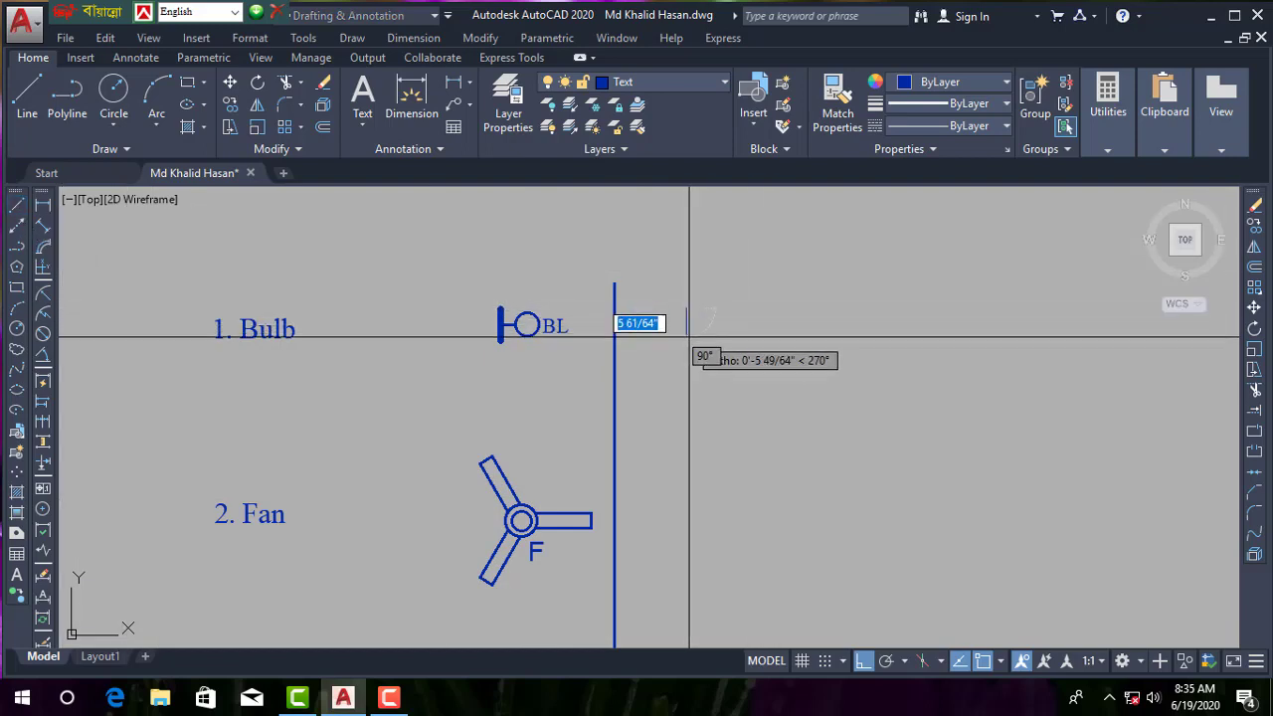
pyautogui.click(689, 341)
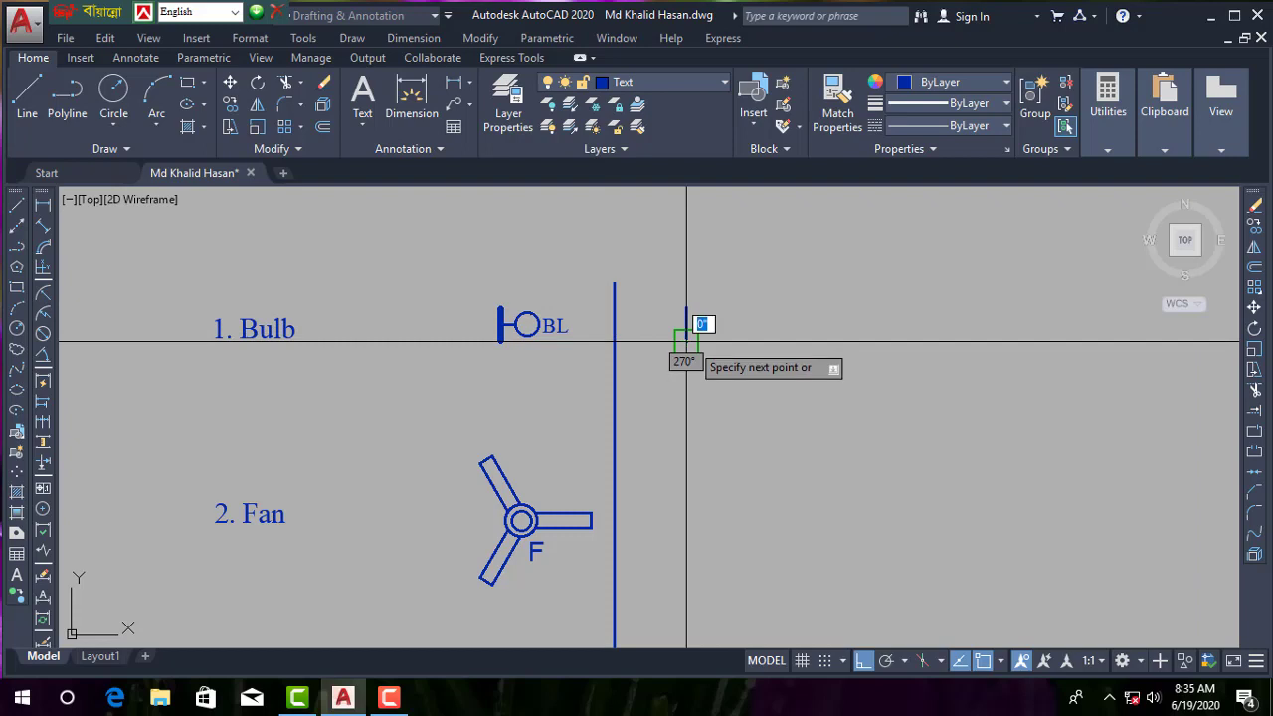
pyautogui.press('Escape')
pyautogui.scroll(4, 688, 341)
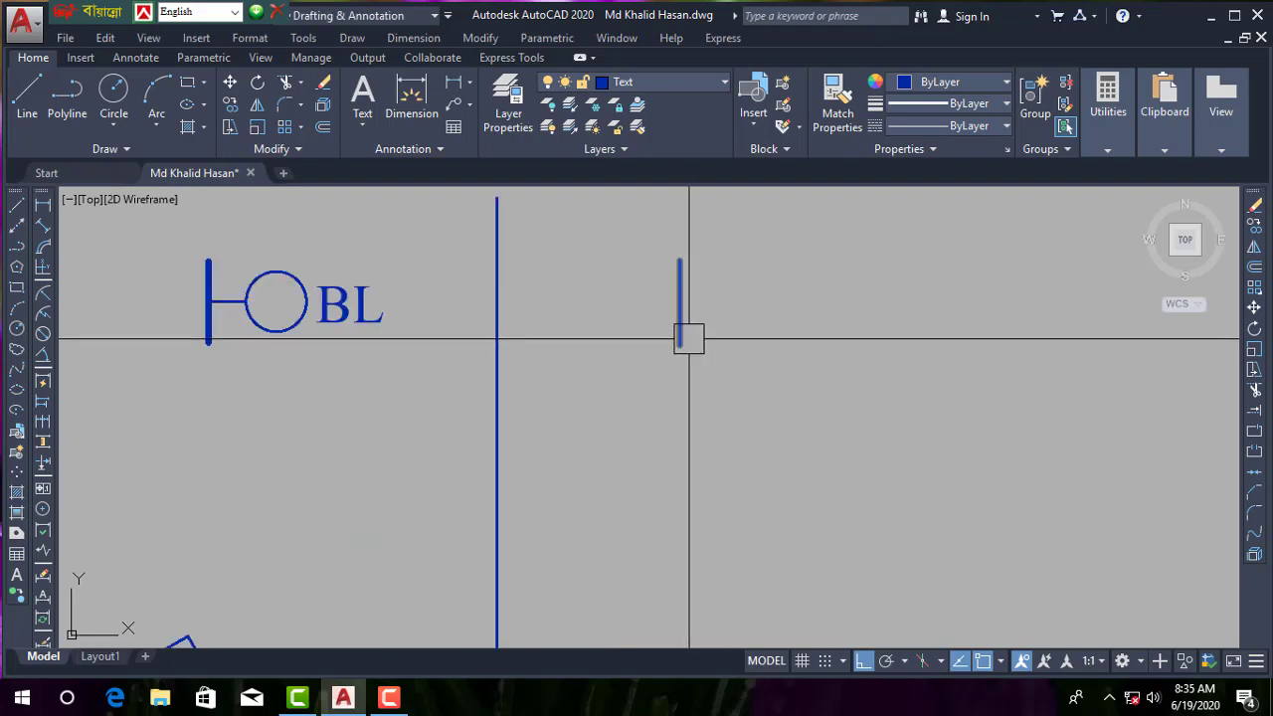
# - Draw a horizontal stub rightward from the vertical bar's midpoint
pyautogui.click(20, 209)
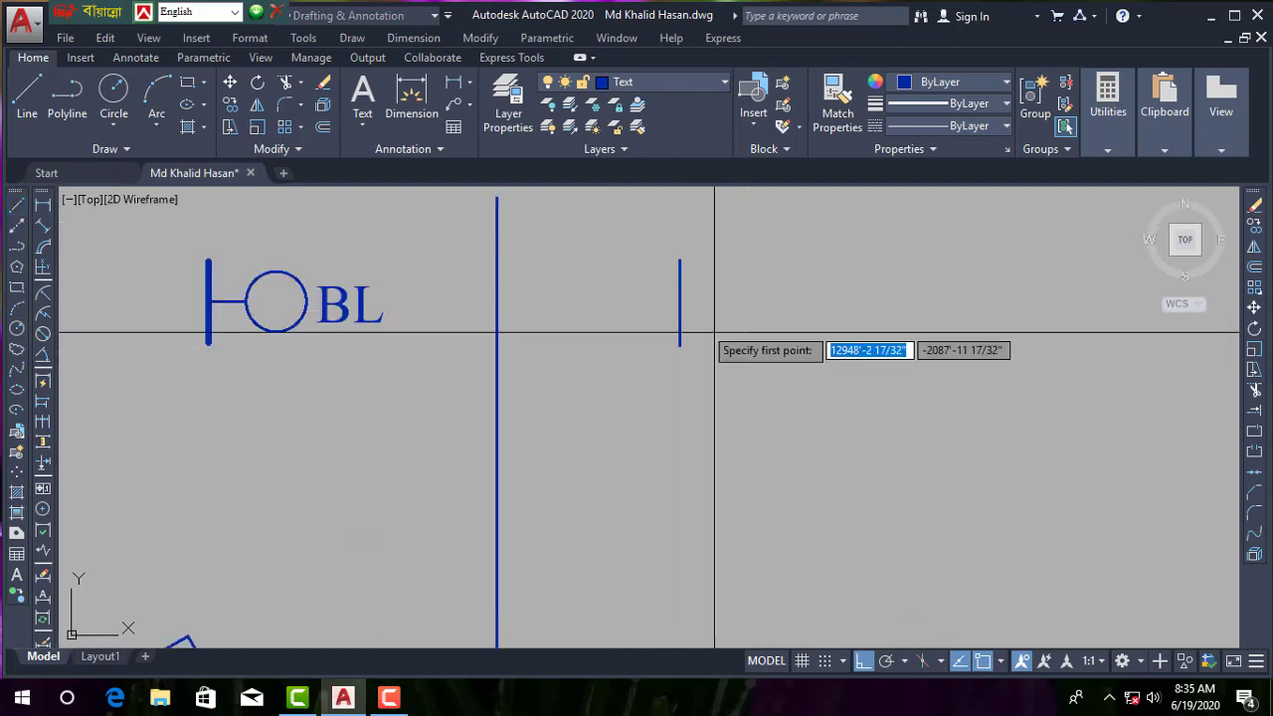
pyautogui.click(683, 298)
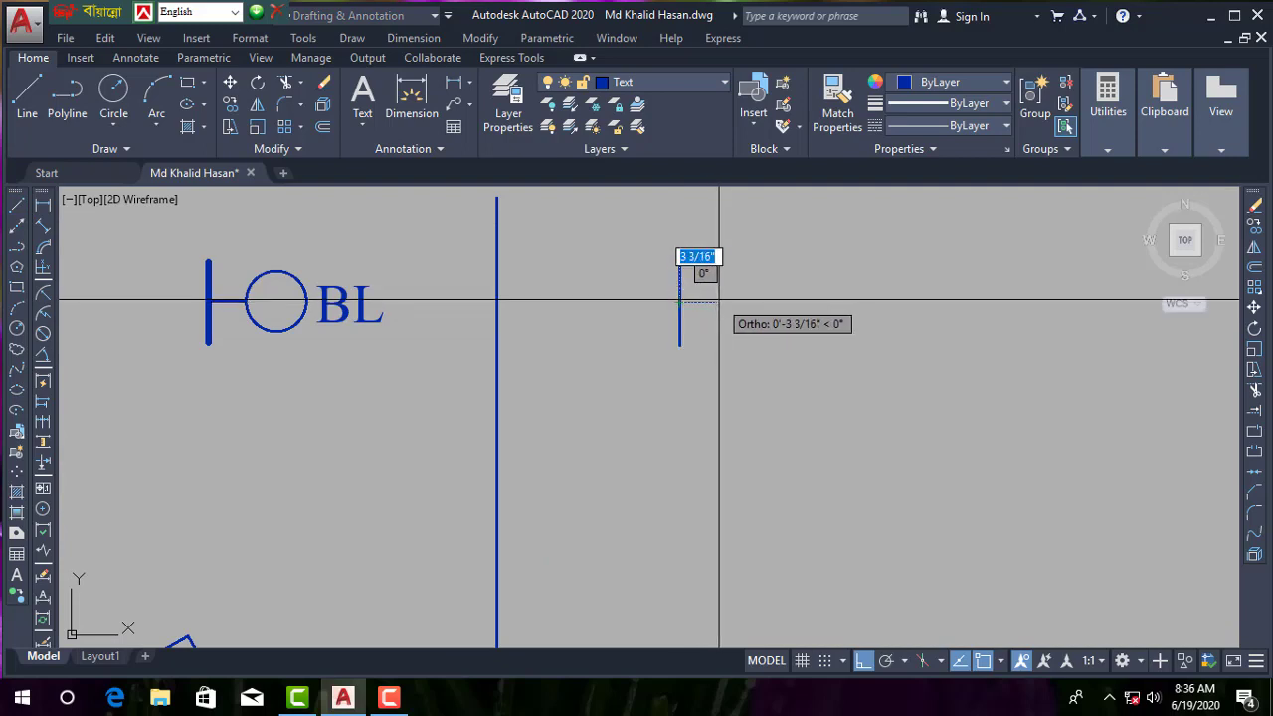
pyautogui.click(719, 300)
pyautogui.press('Escape')
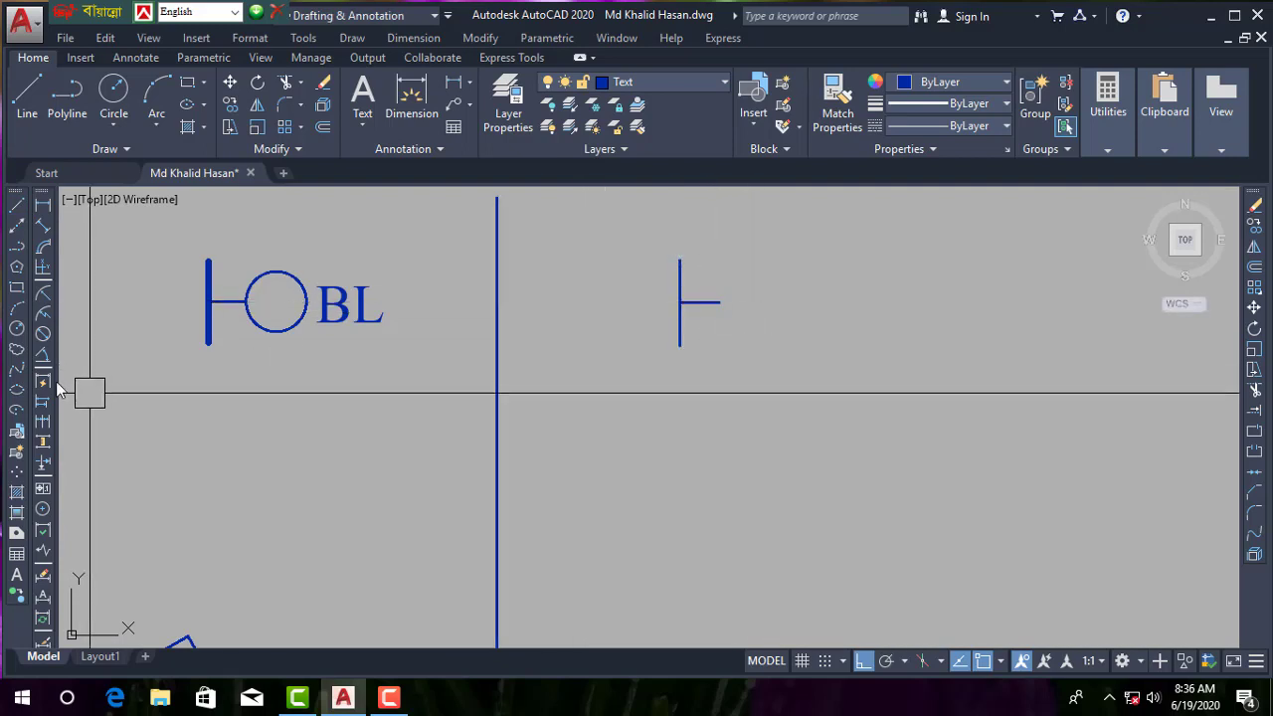
# - Draw a circle centred at the stub's end and select it
pyautogui.click(17, 328)
pyautogui.scroll(2, 801, 336)
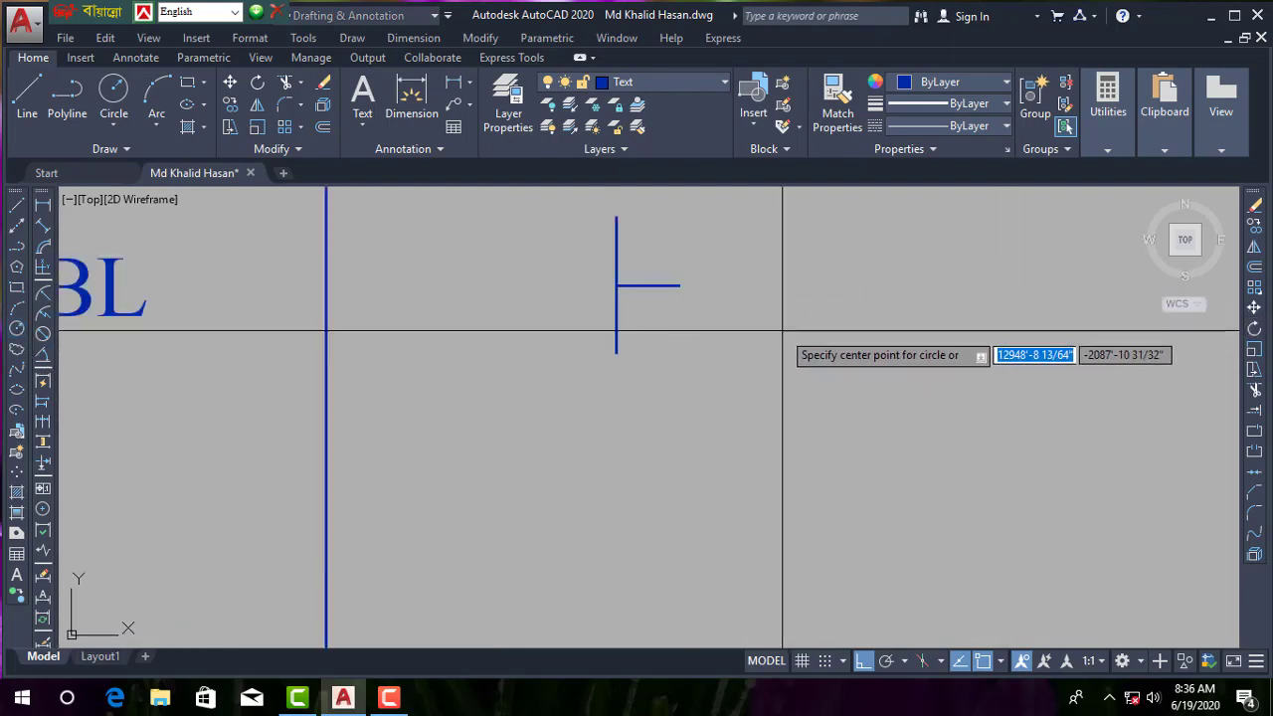
pyautogui.click(678, 286)
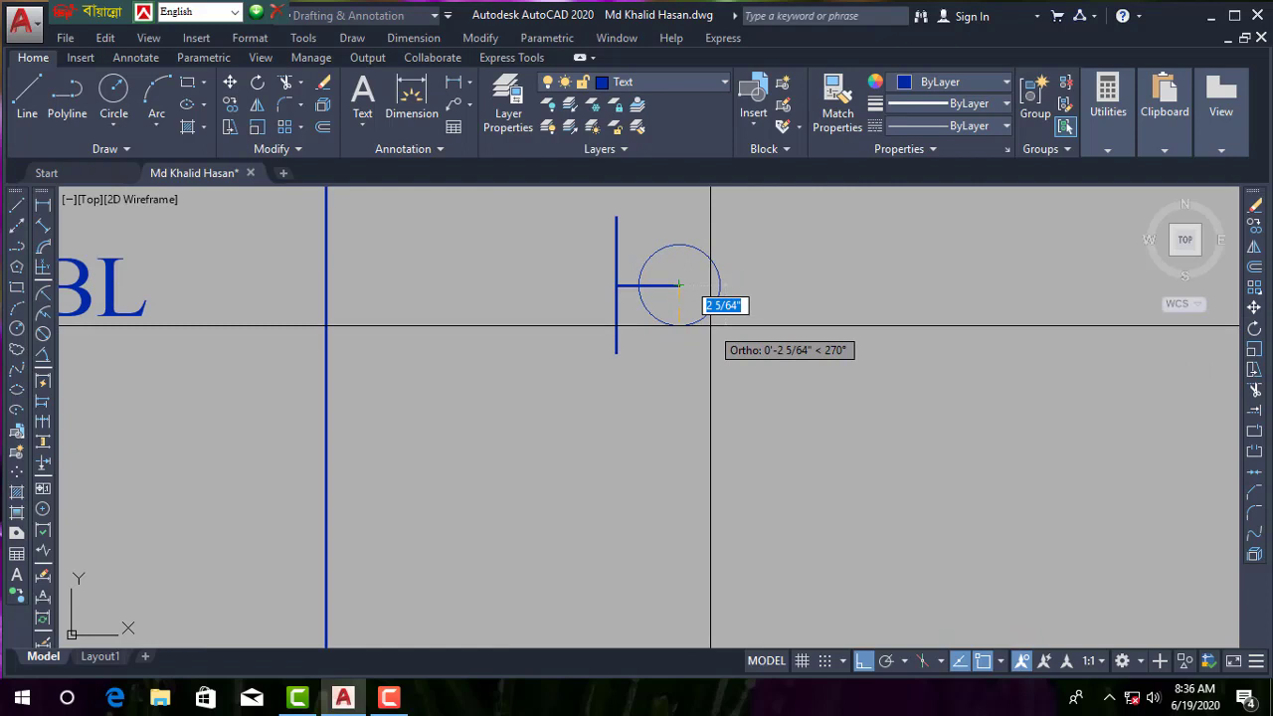
pyautogui.click(710, 325)
pyautogui.scroll(-2, 782, 358)
pyautogui.scroll(2, 733, 339)
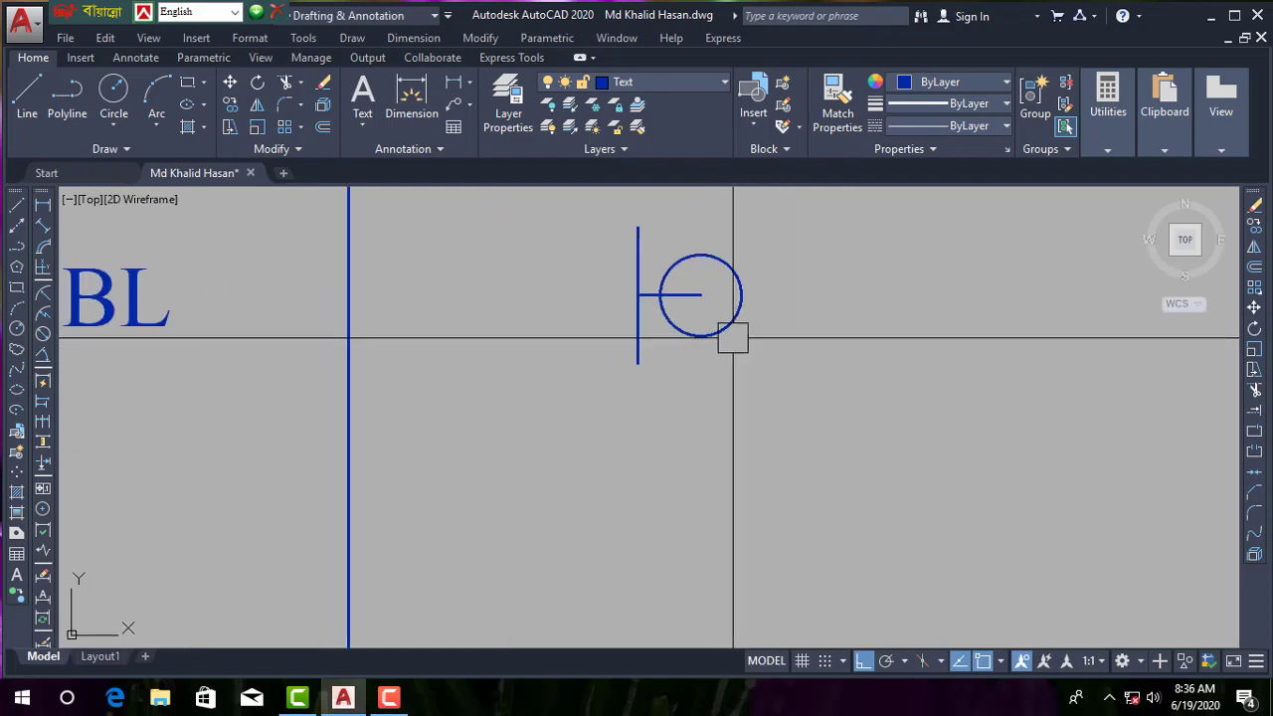
pyautogui.click(730, 332)
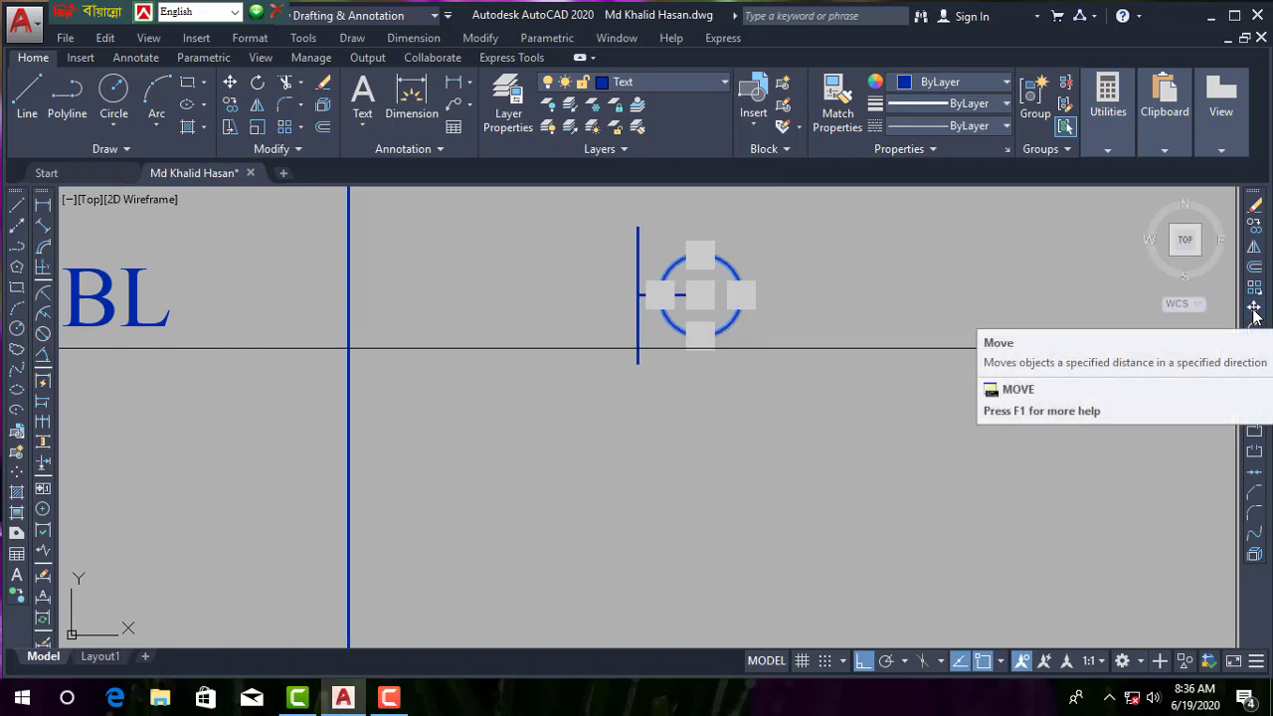
# - Move the circle with M so its edge meets the end of the stub
pyautogui.write('m')
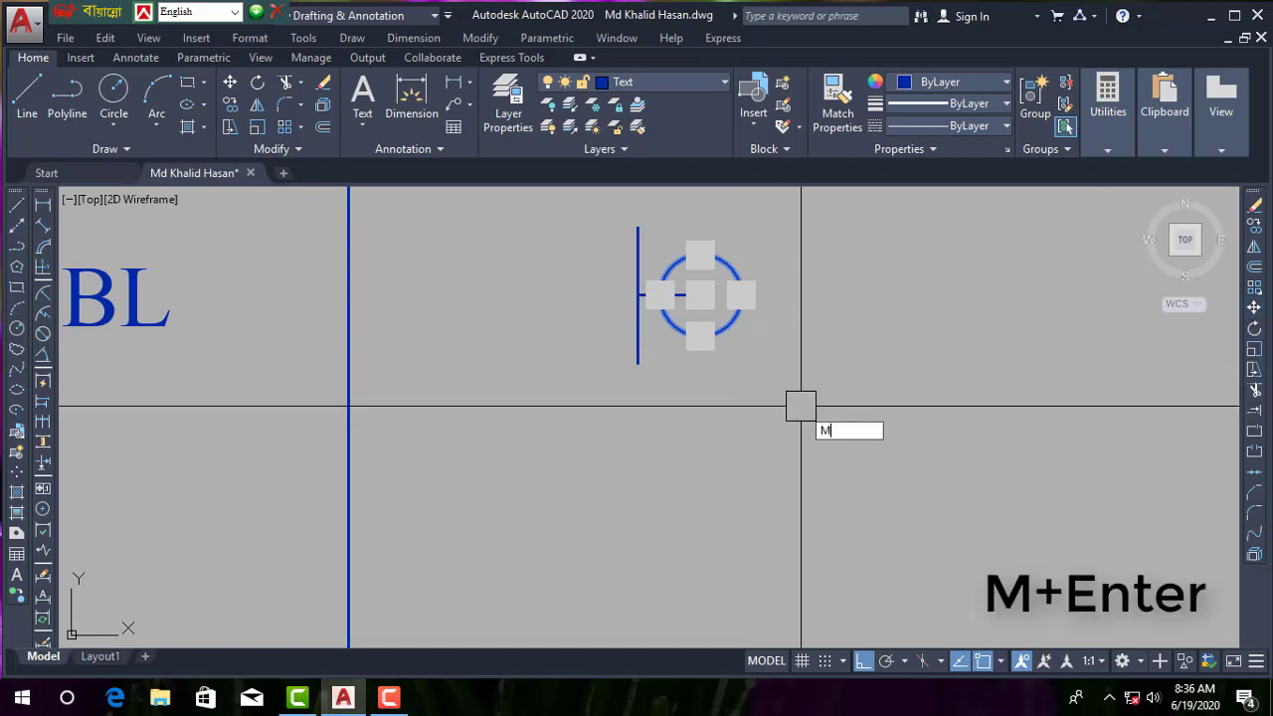
pyautogui.press('Return')
pyautogui.scroll(4, 679, 310)
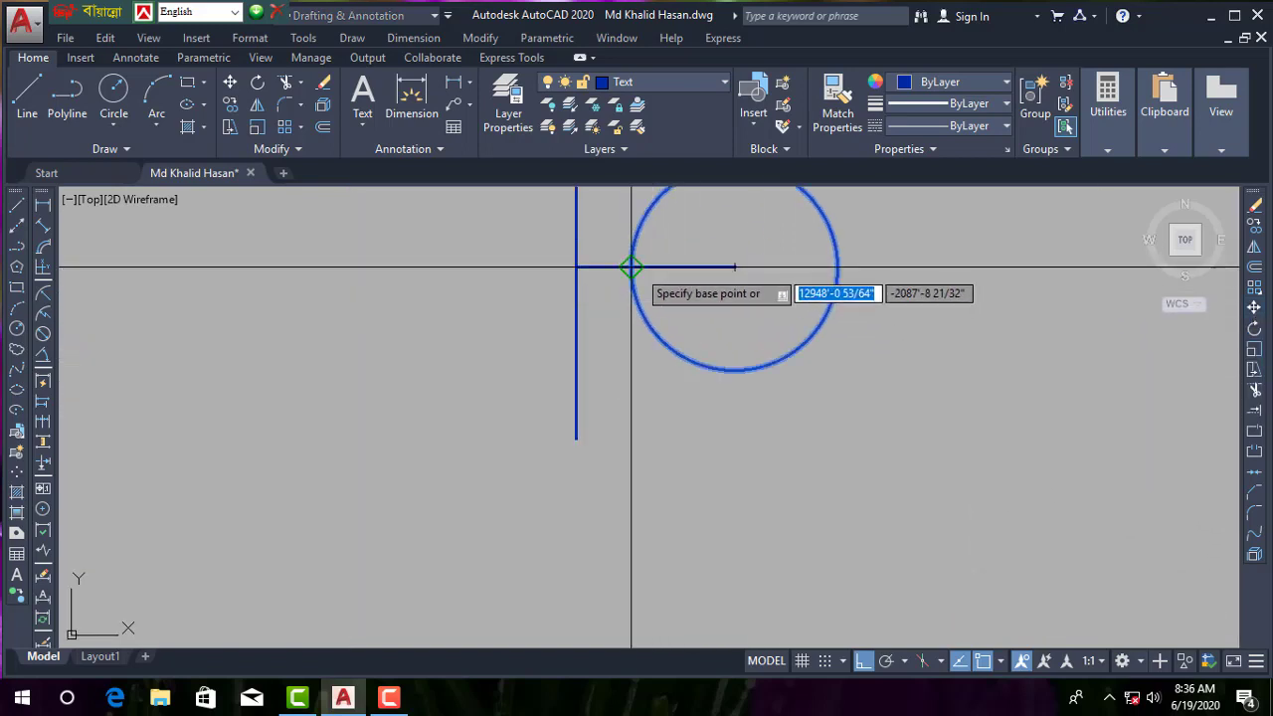
pyautogui.click(630, 267)
pyautogui.click(733, 268)
pyautogui.scroll(-5, 718, 369)
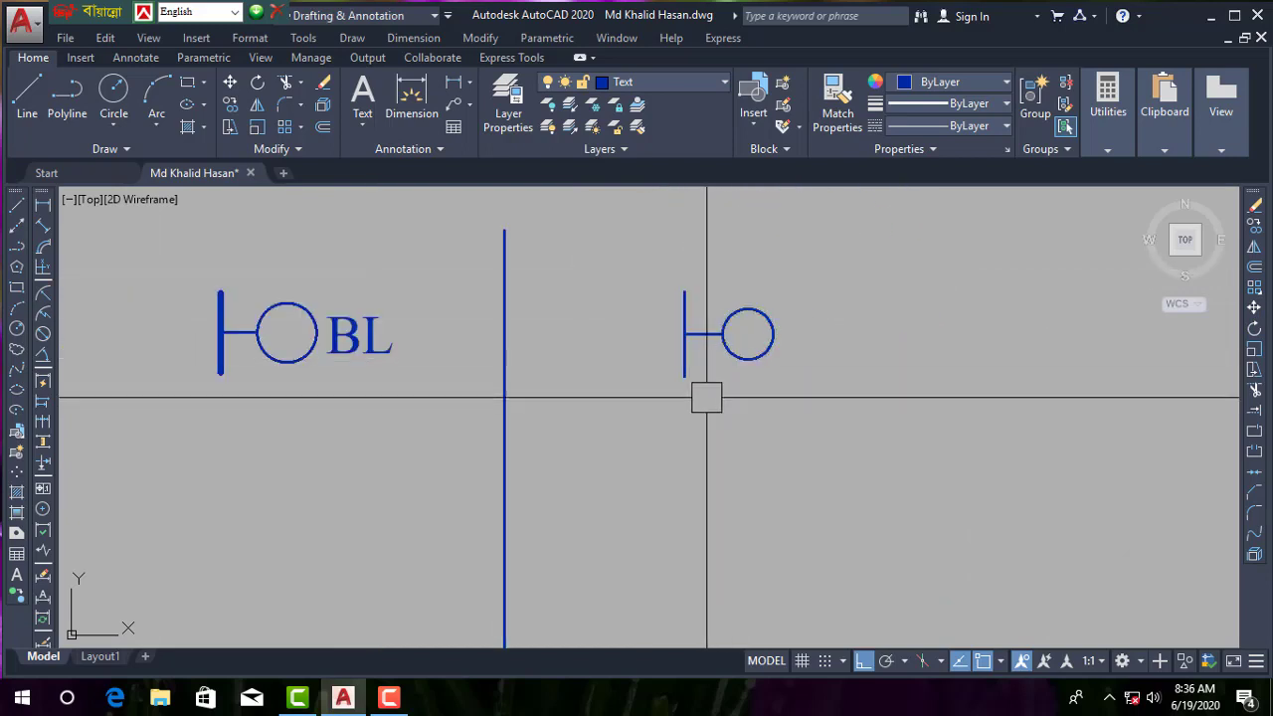
pyautogui.scroll(-2, 696, 418)
pyautogui.scroll(3, 694, 383)
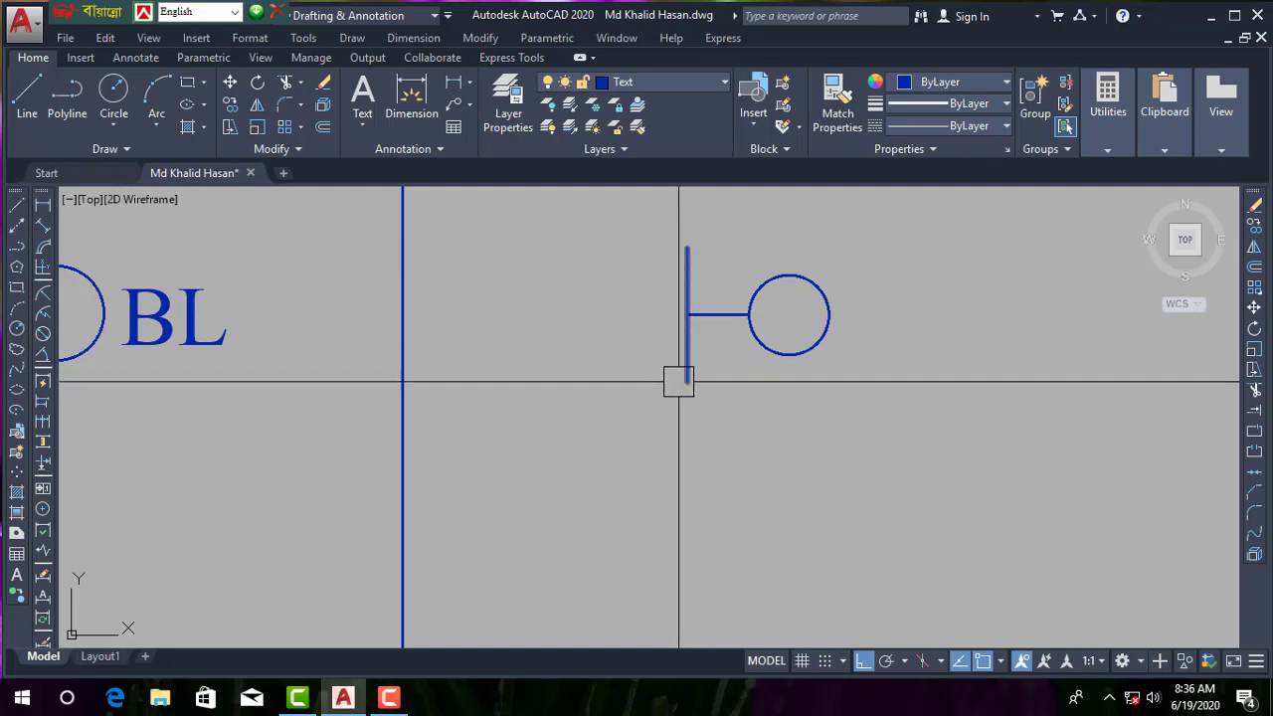
# - Give the new symbol's vertical bar a 0.60 mm lineweight
pyautogui.click(679, 363)
pyautogui.press('Escape')
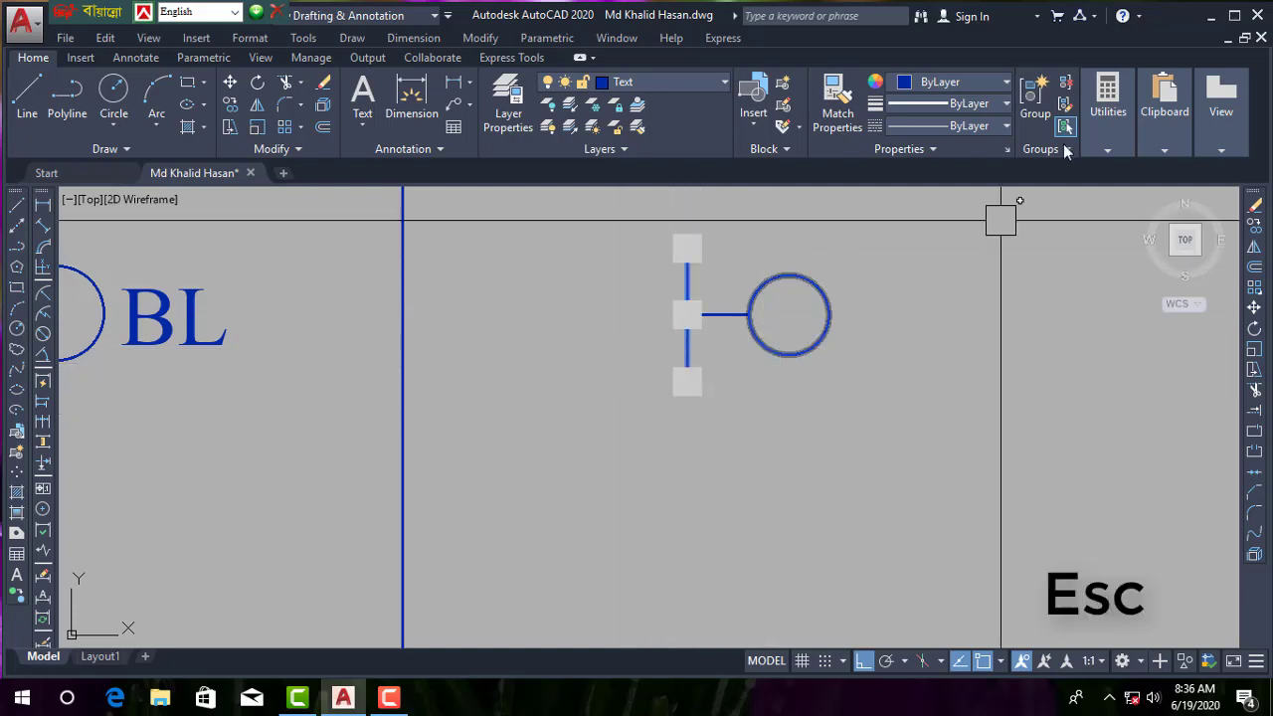
pyautogui.click(941, 105)
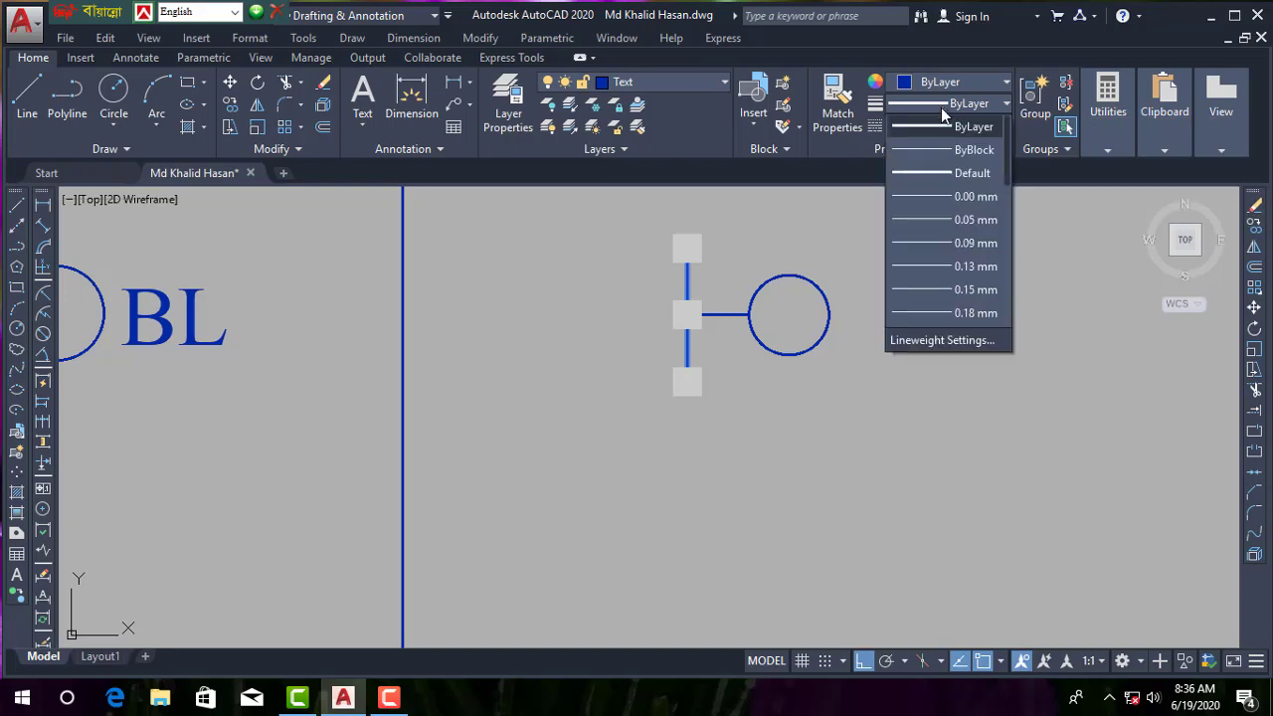
pyautogui.scroll(-3, 965, 293)
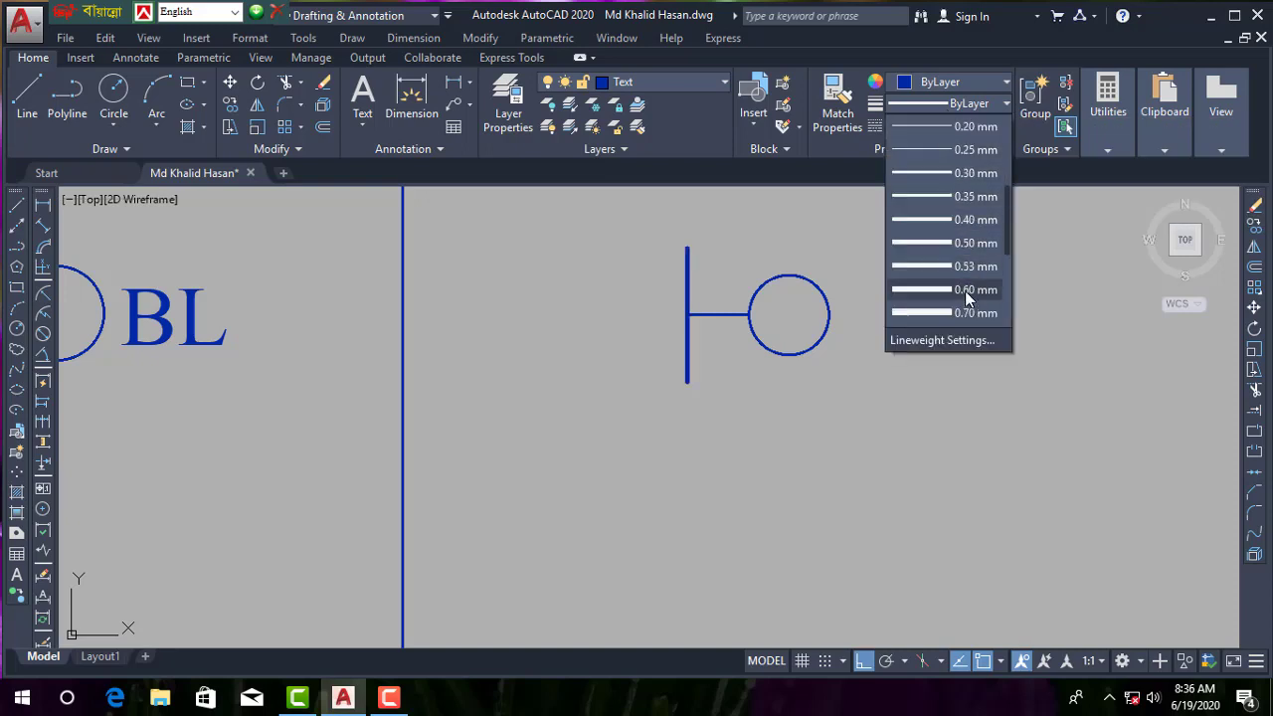
pyautogui.click(975, 289)
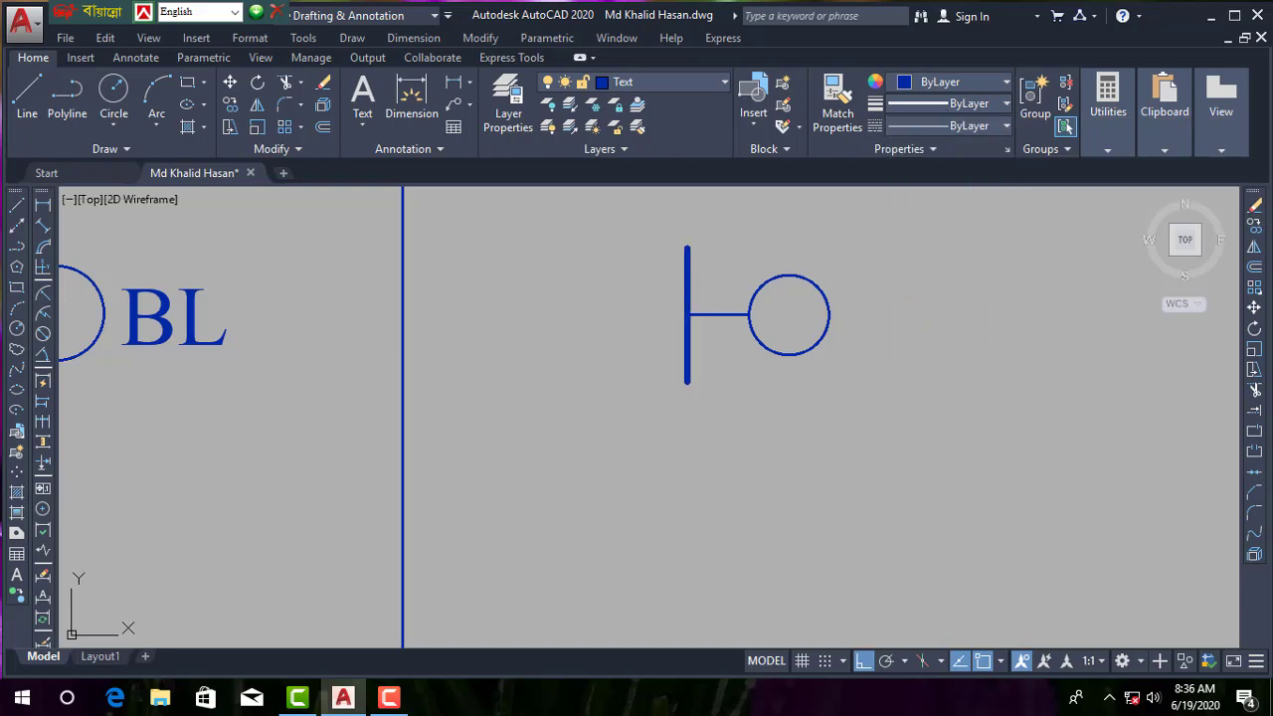
pyautogui.press('Escape')
pyautogui.scroll(-2, 826, 388)
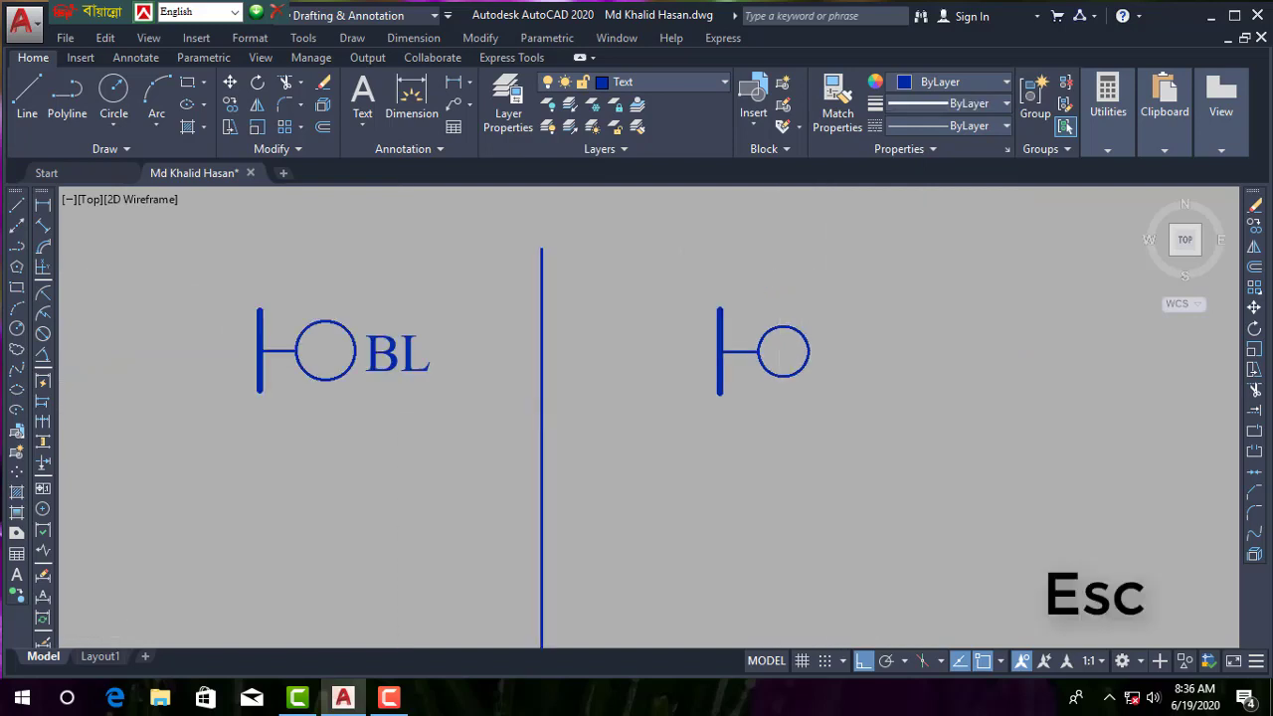
pyautogui.scroll(-2, 806, 406)
pyautogui.scroll(2, 803, 389)
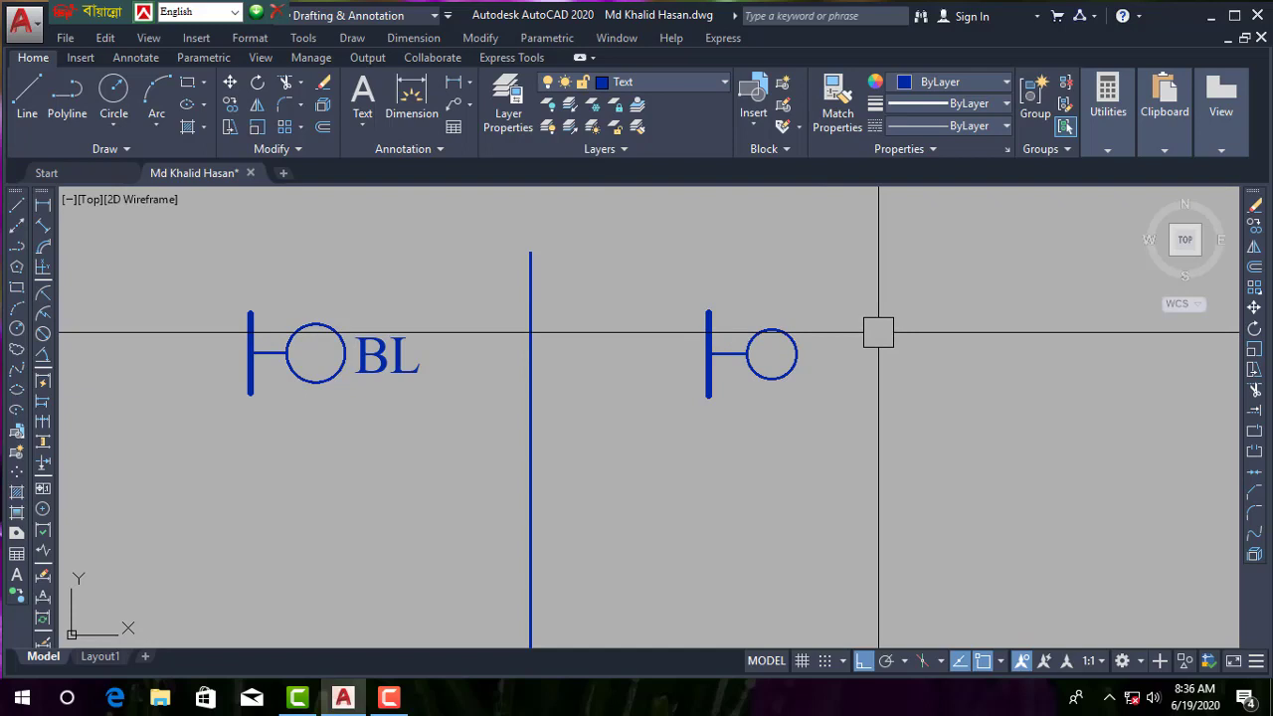
# - Place an Mtext label reading 'BL' to the right of the new bulb circle
pyautogui.write('t')
pyautogui.press('Return')
pyautogui.scroll(2, 801, 333)
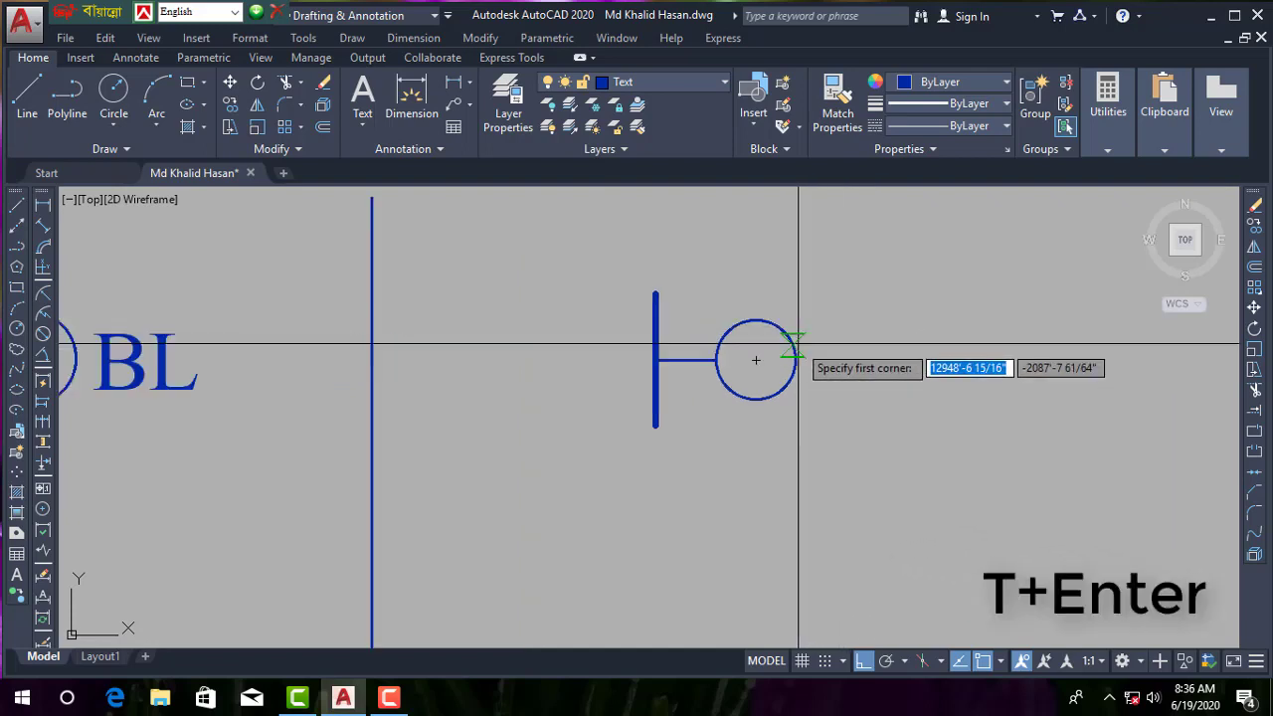
pyautogui.click(810, 319)
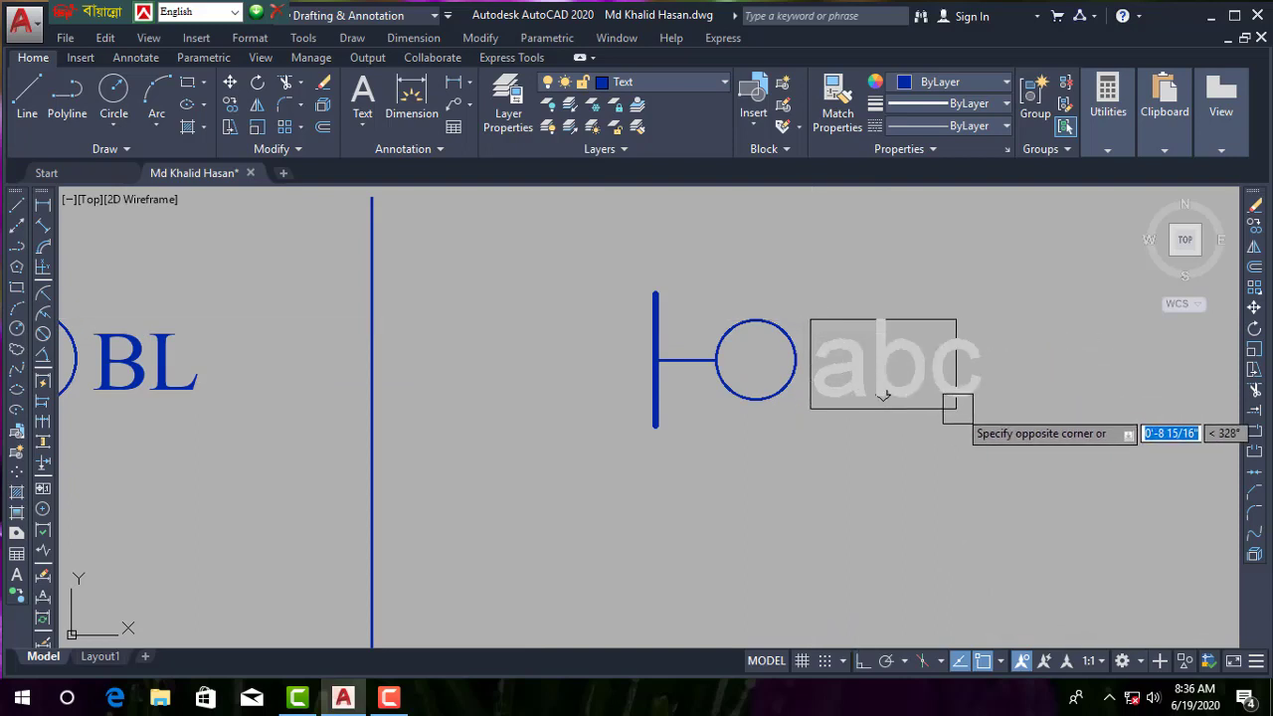
pyautogui.click(957, 408)
pyautogui.write('B')
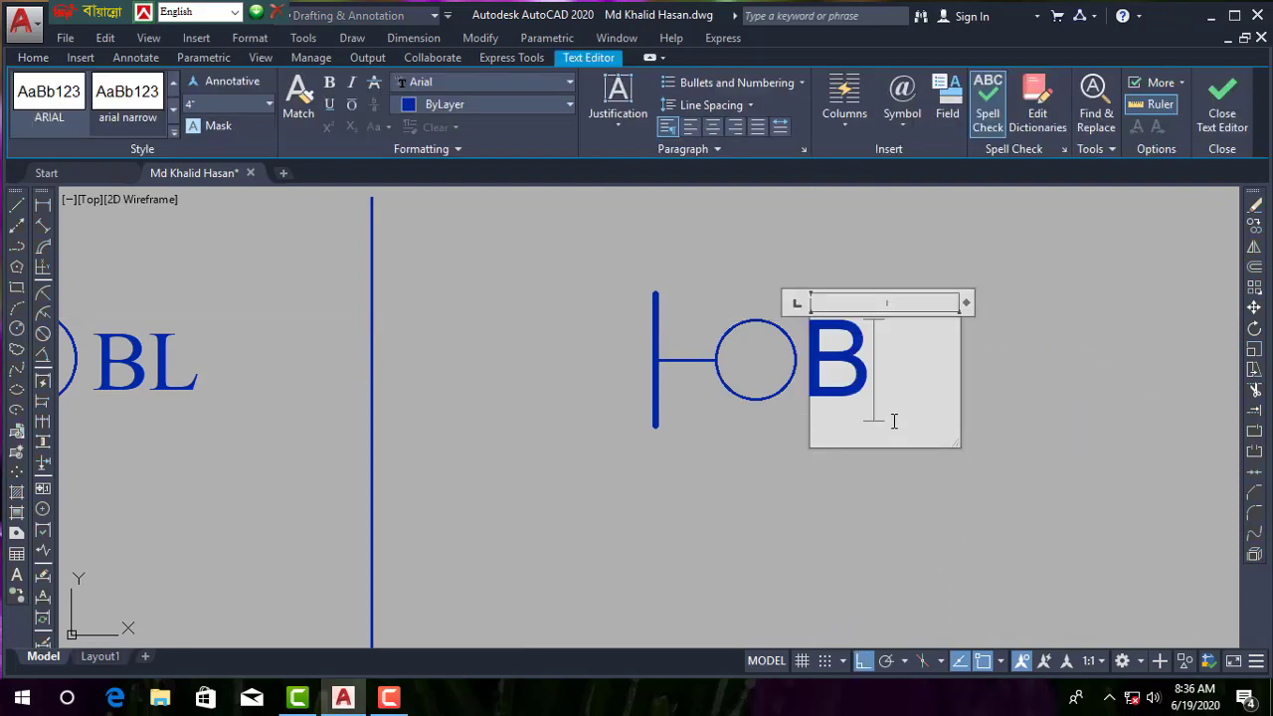
pyautogui.write('L')
pyautogui.click(898, 528)
pyautogui.scroll(-2, 845, 390)
pyautogui.scroll(-2, 824, 412)
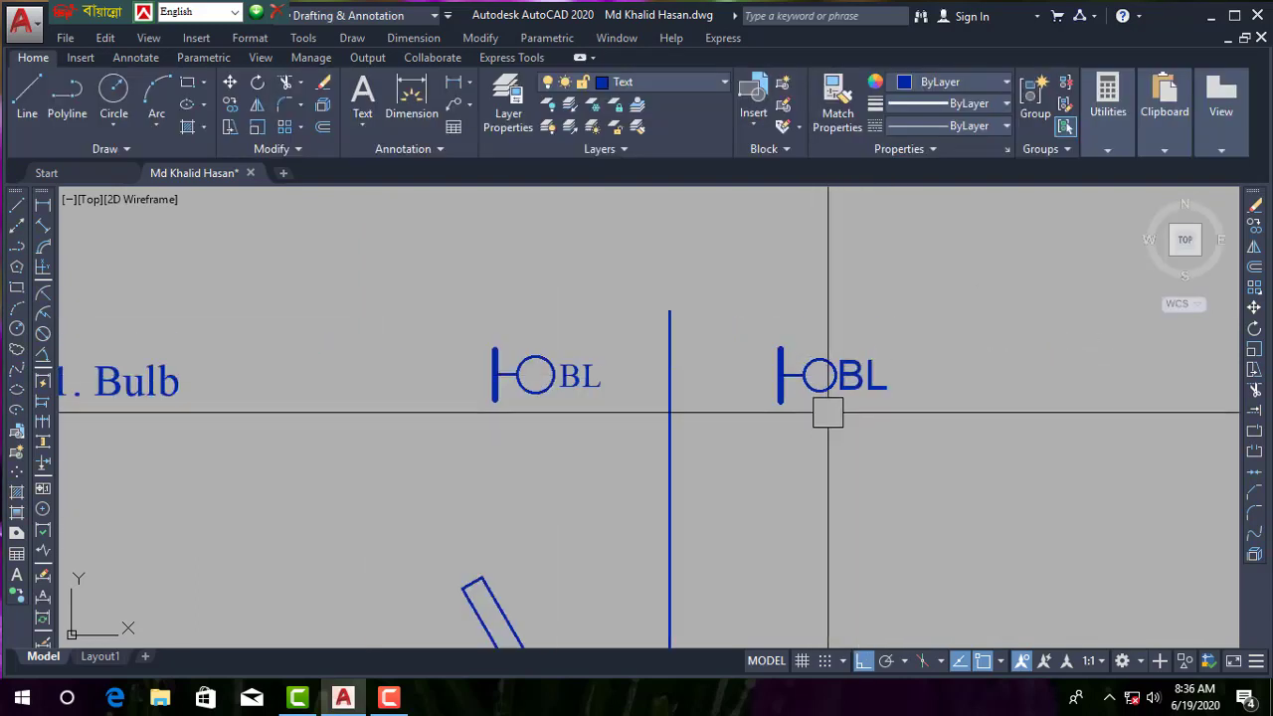
pyautogui.scroll(-2, 825, 411)
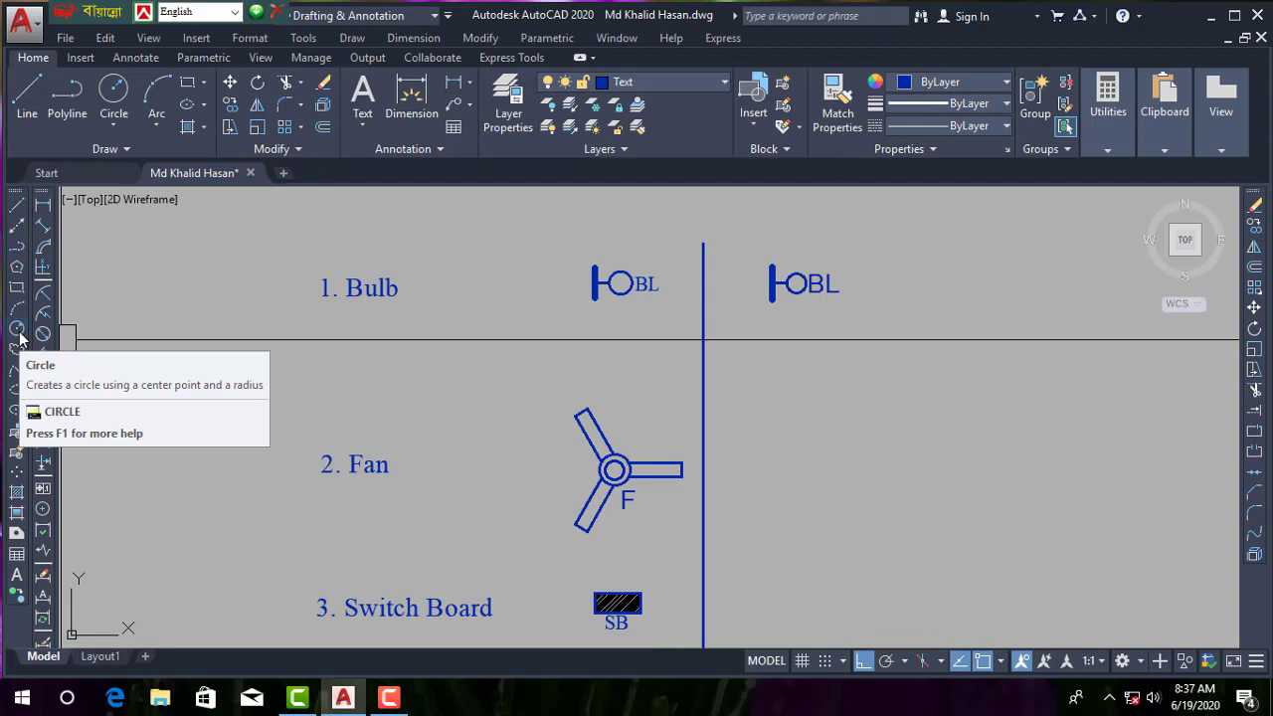
# - Draw a small circle and a concentric inner circle right of the original Fan symbol
pyautogui.click(18, 328)
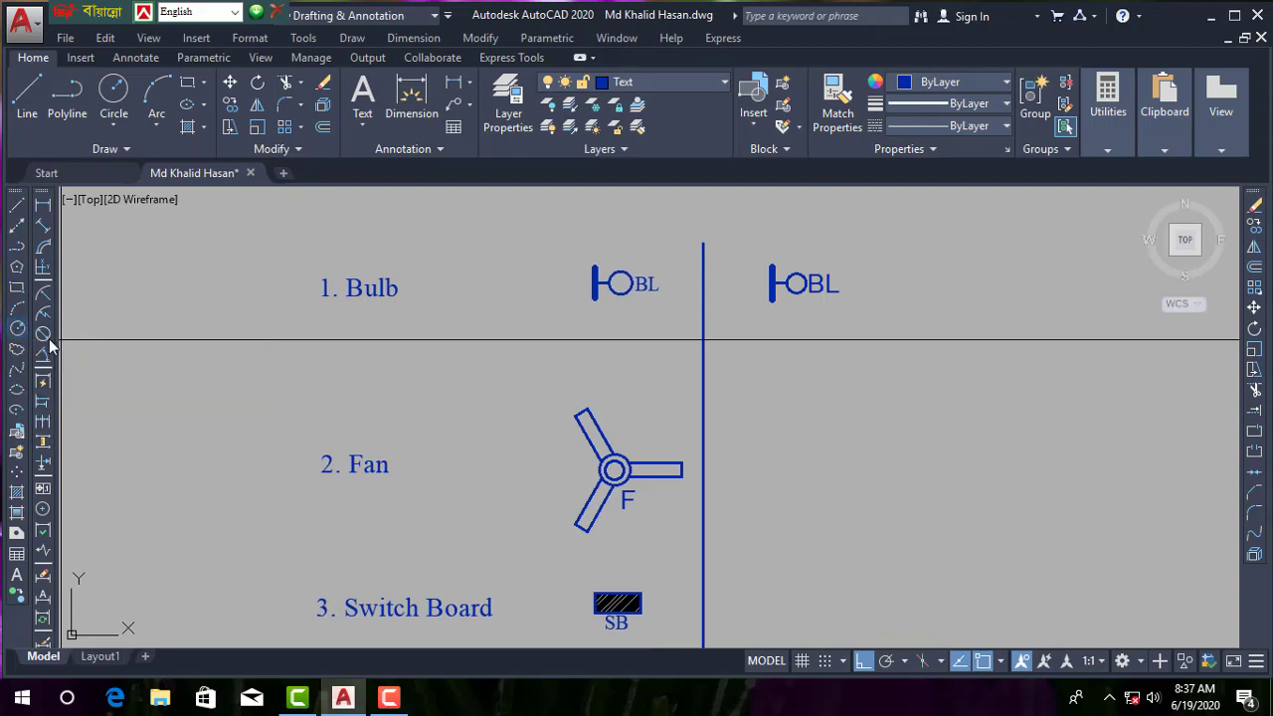
pyautogui.scroll(3, 830, 470)
pyautogui.scroll(-2, 831, 470)
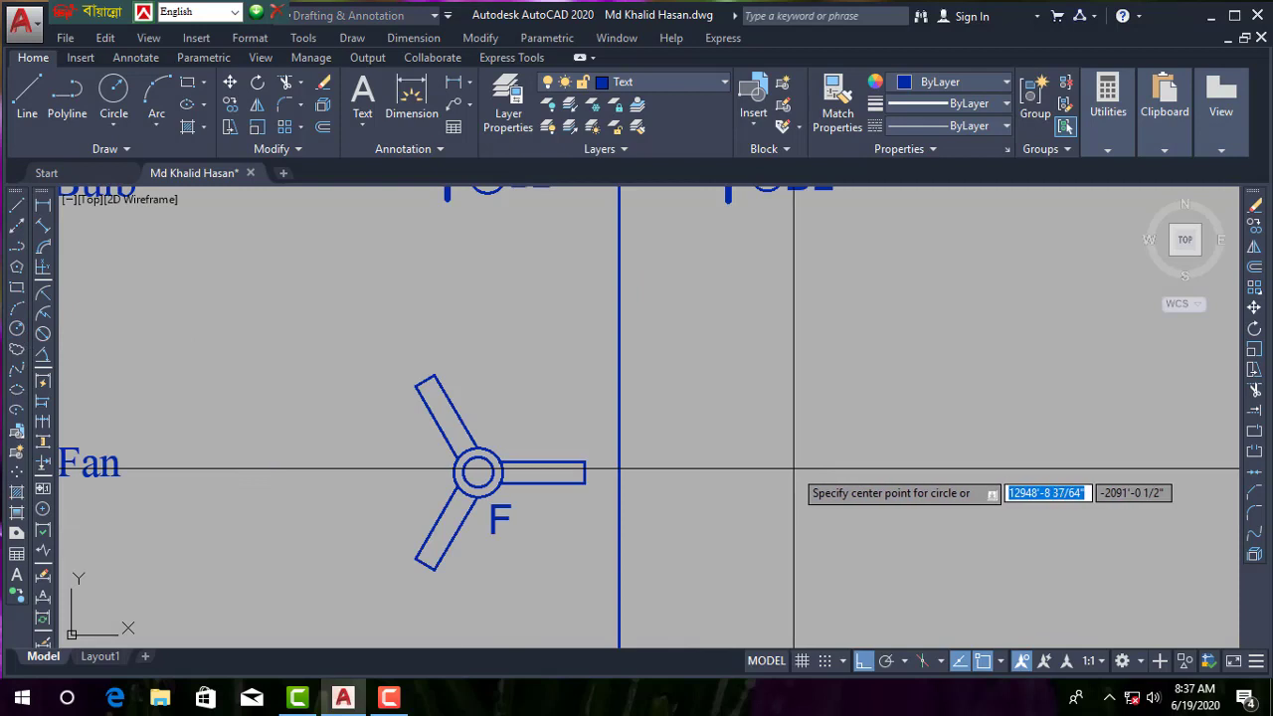
pyautogui.click(794, 469)
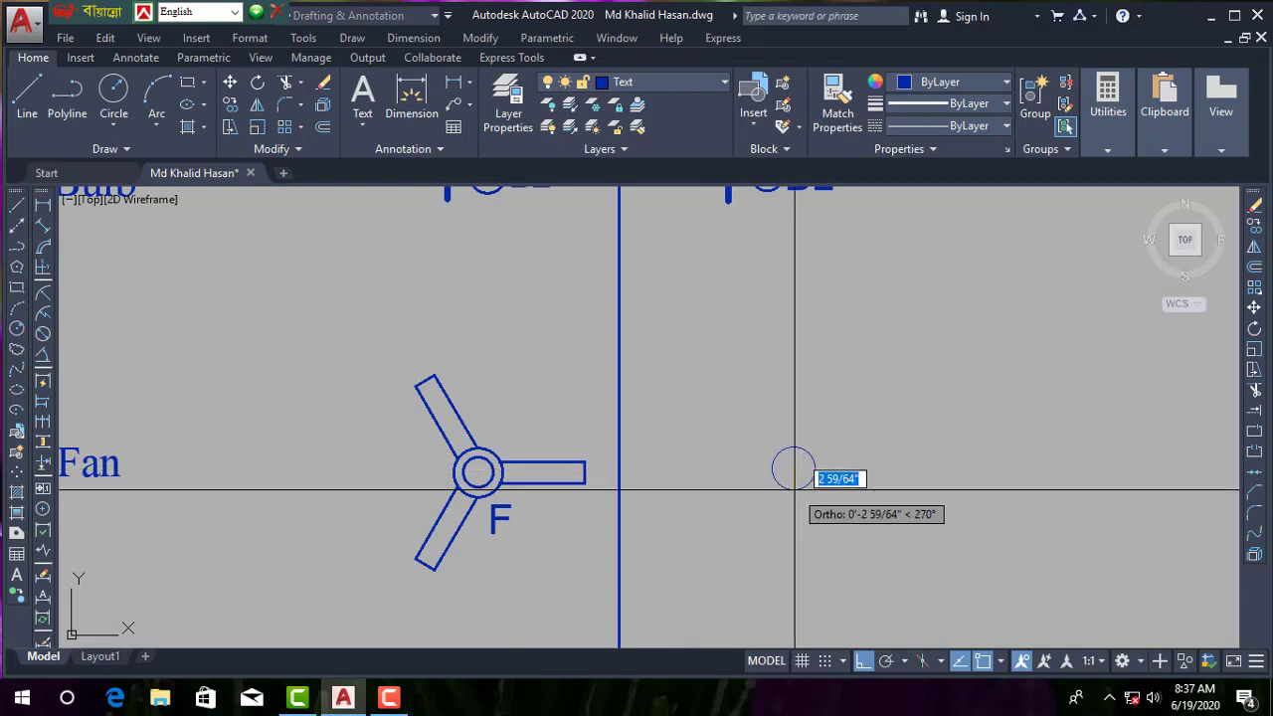
pyautogui.click(794, 494)
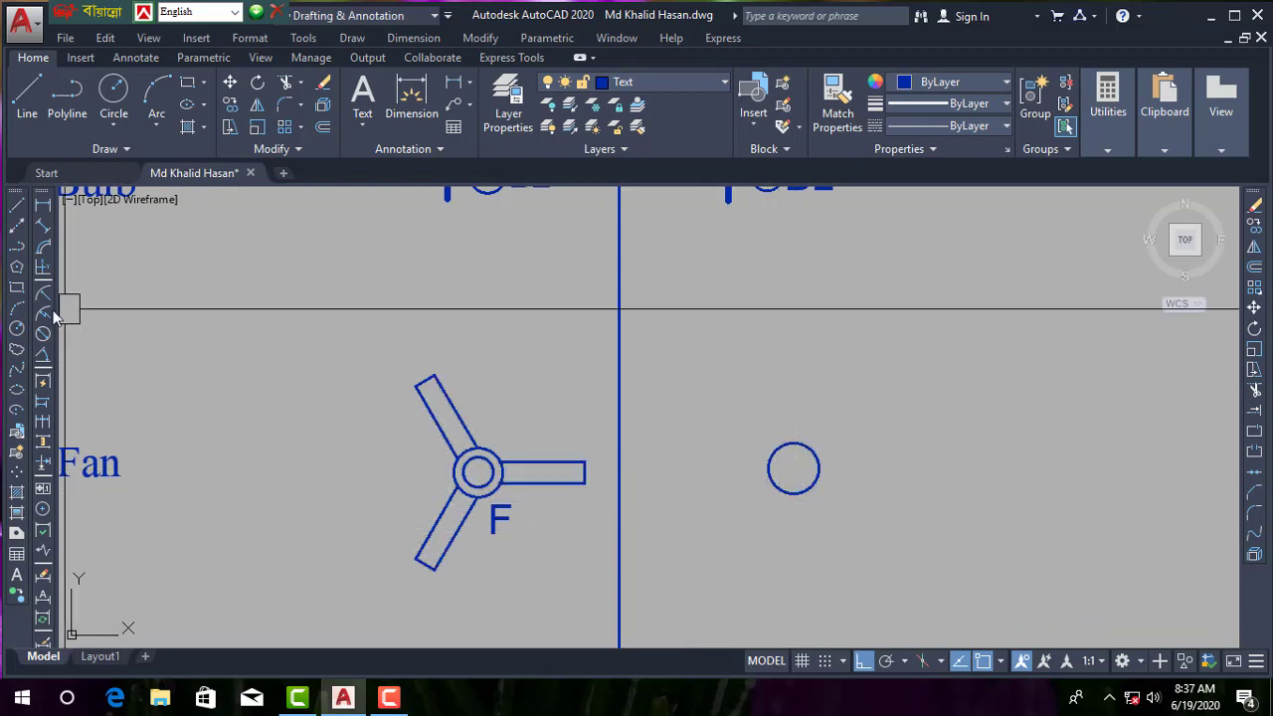
pyautogui.click(17, 333)
pyautogui.scroll(4, 756, 437)
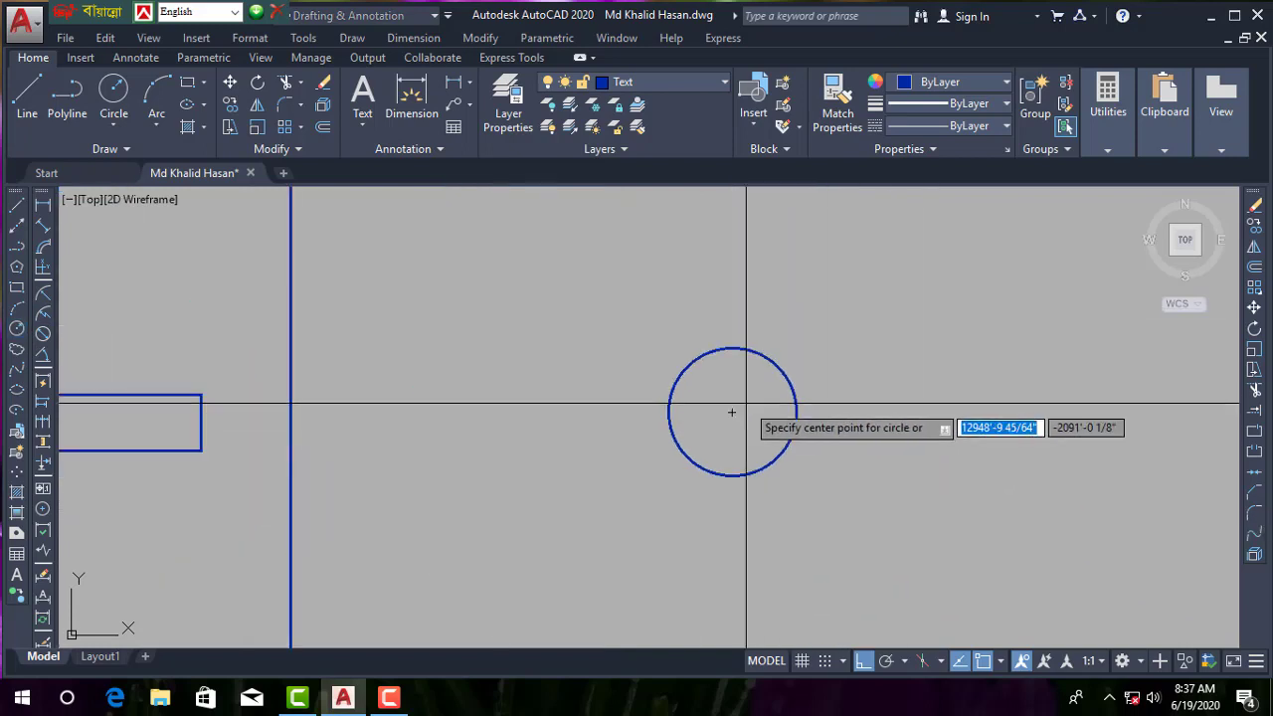
pyautogui.scroll(2, 760, 418)
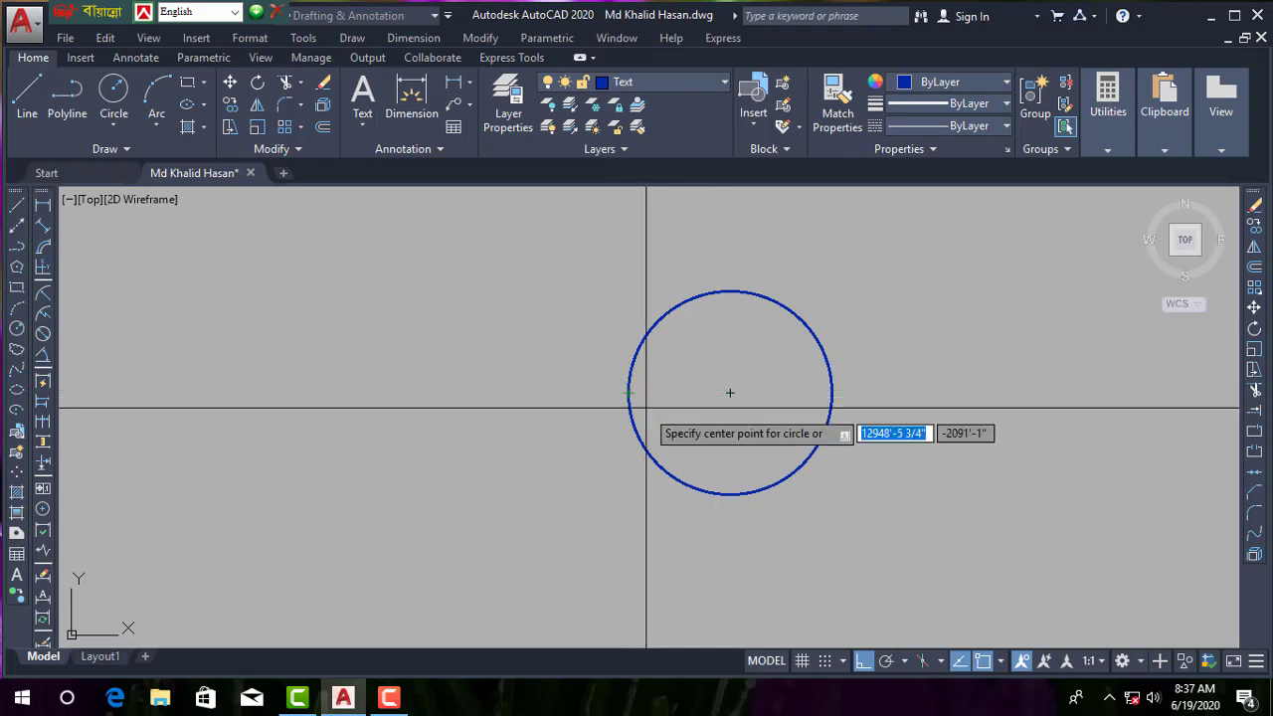
pyautogui.click(731, 392)
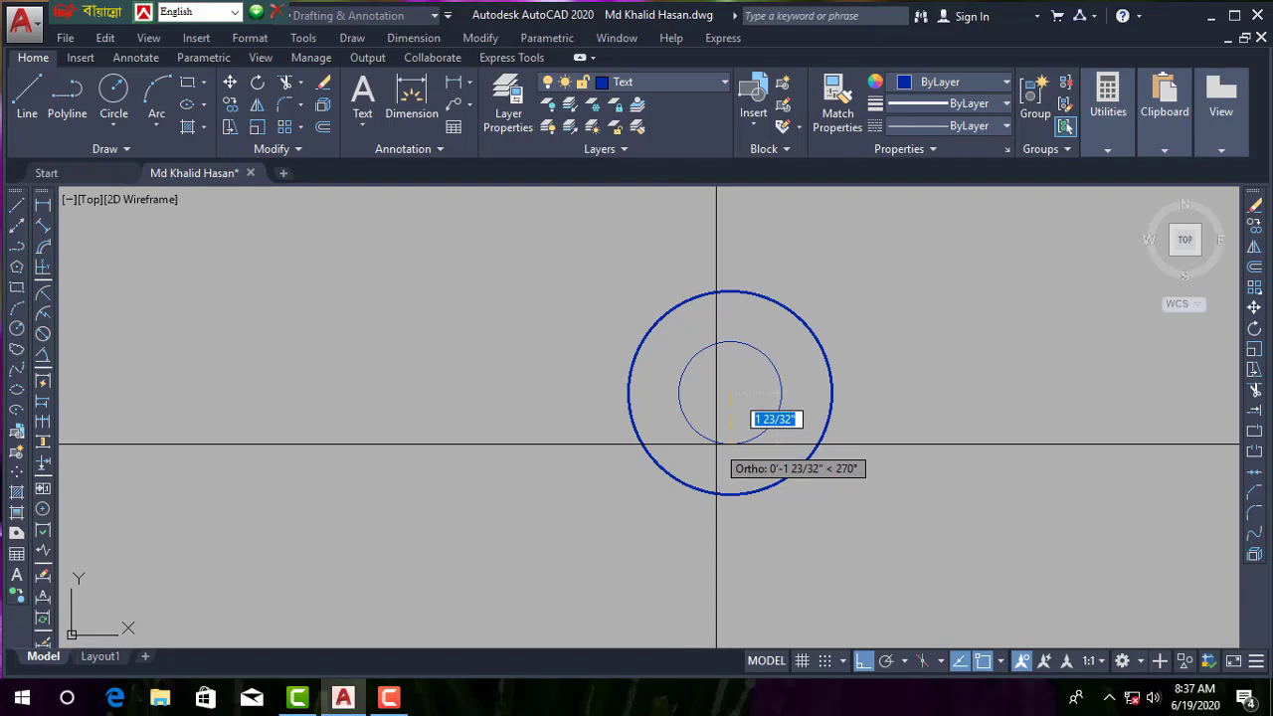
pyautogui.click(716, 444)
pyautogui.scroll(-4, 793, 414)
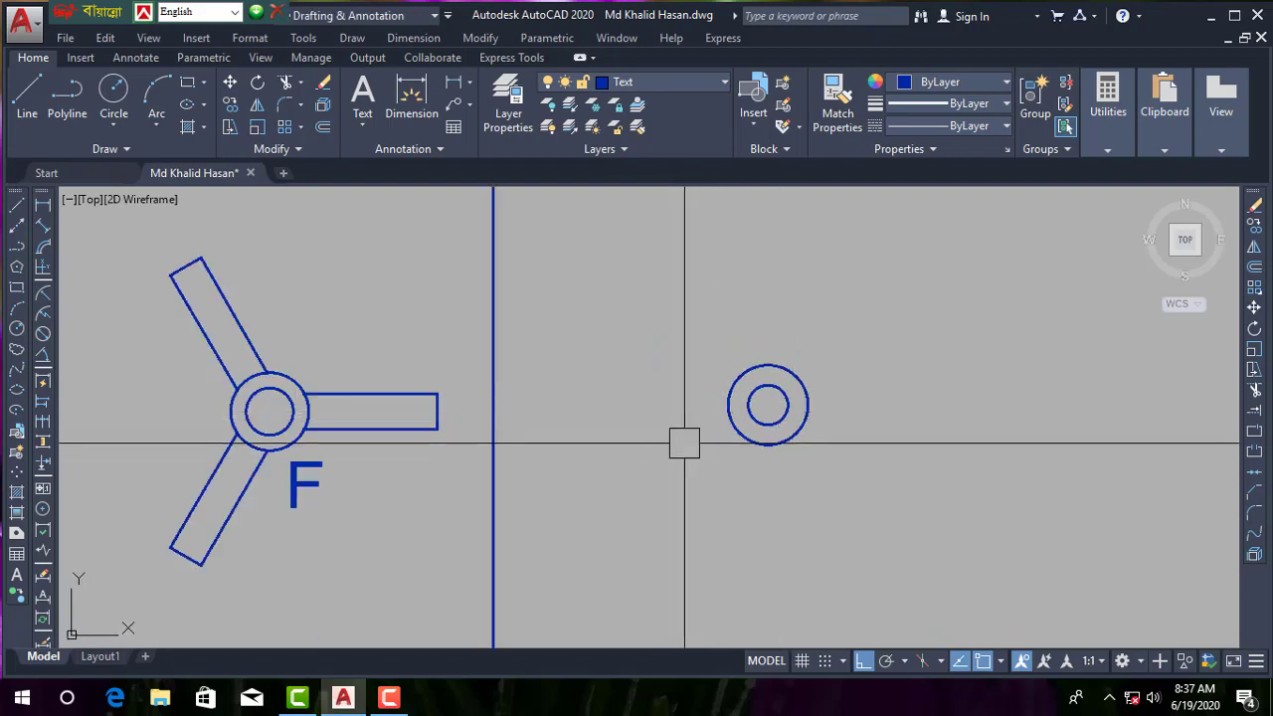
# - Add a large outer circle around them from the same centre
pyautogui.click(16, 328)
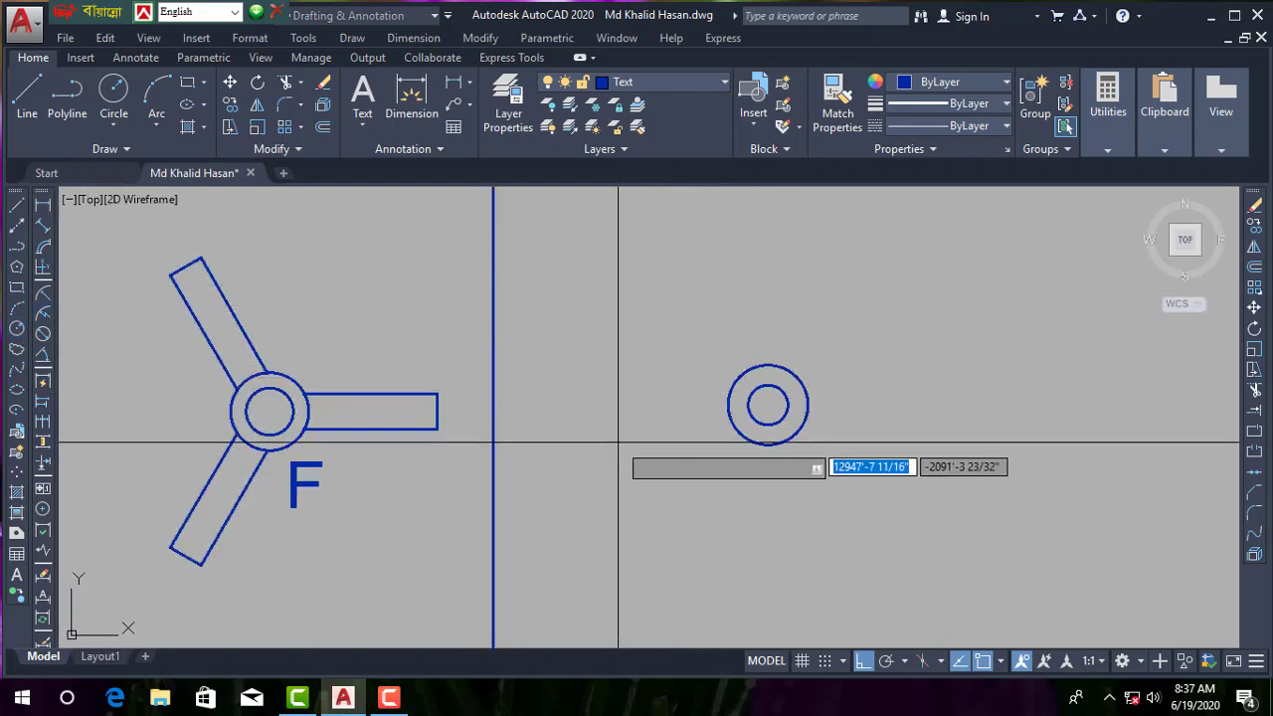
pyautogui.scroll(2, 682, 435)
pyautogui.click(819, 388)
pyautogui.scroll(-2, 820, 417)
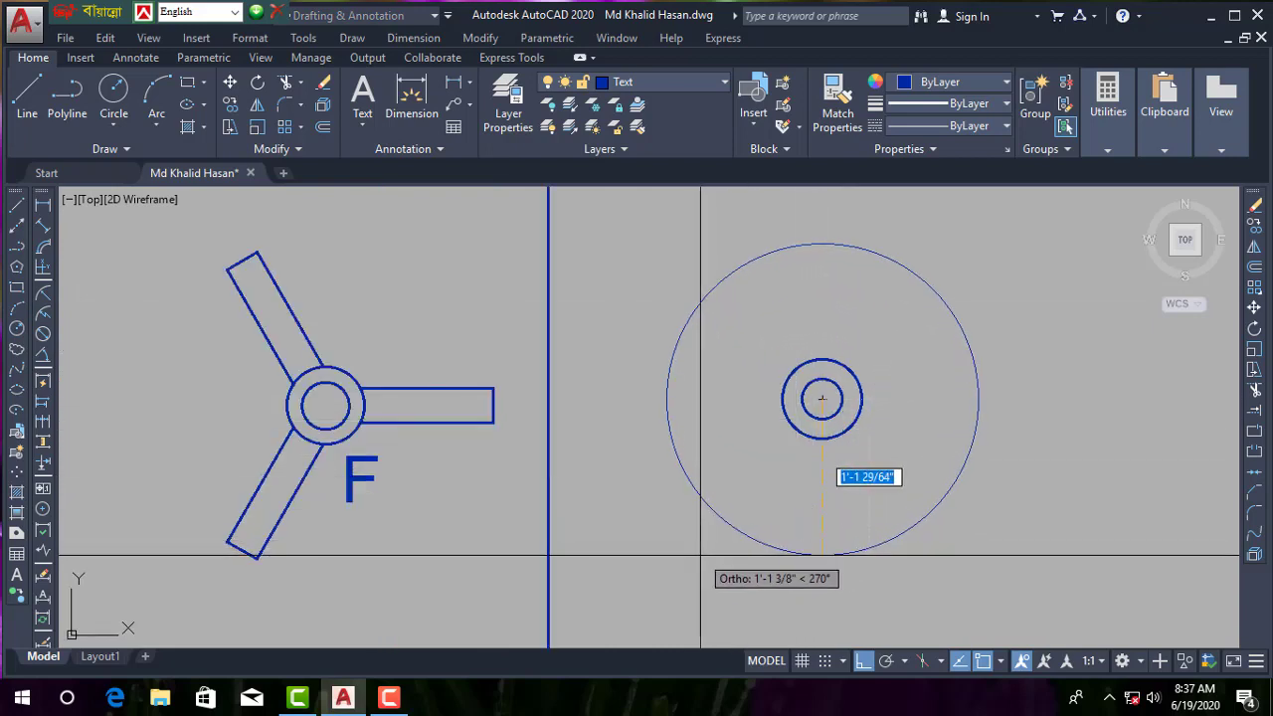
pyautogui.click(703, 557)
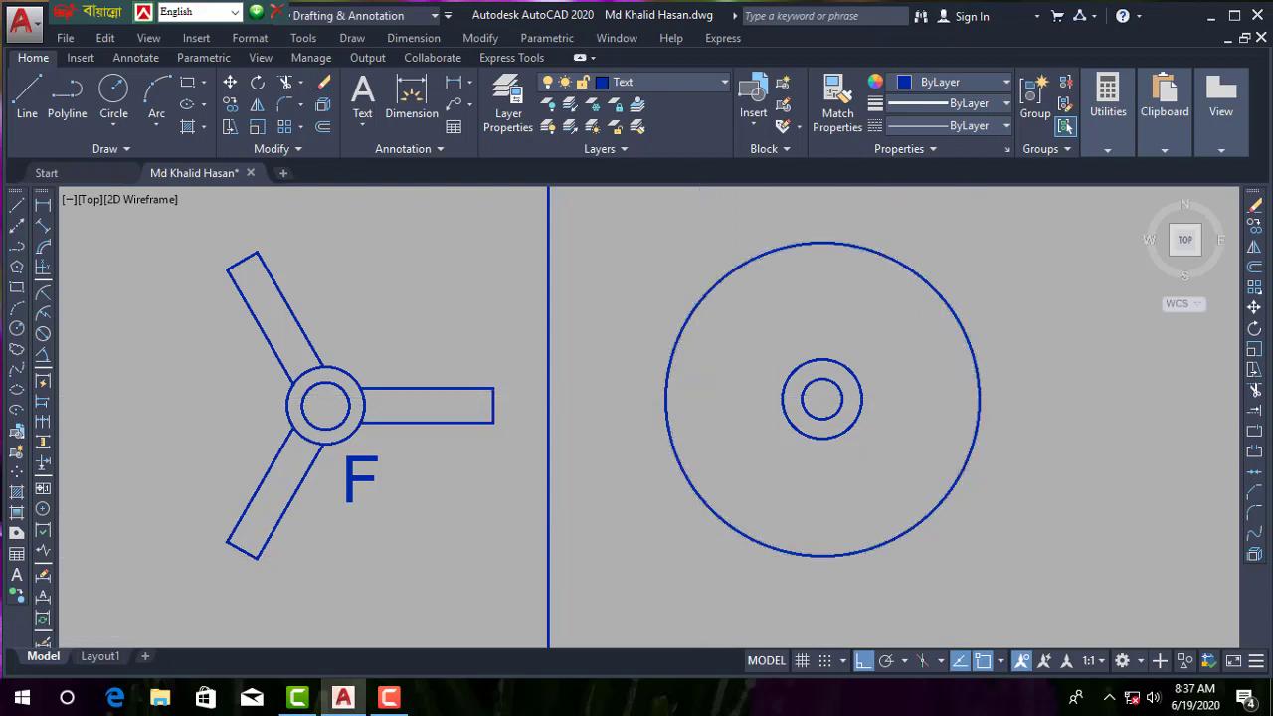
pyautogui.scroll(-4, 898, 388)
pyautogui.scroll(4, 907, 386)
pyautogui.write('D')
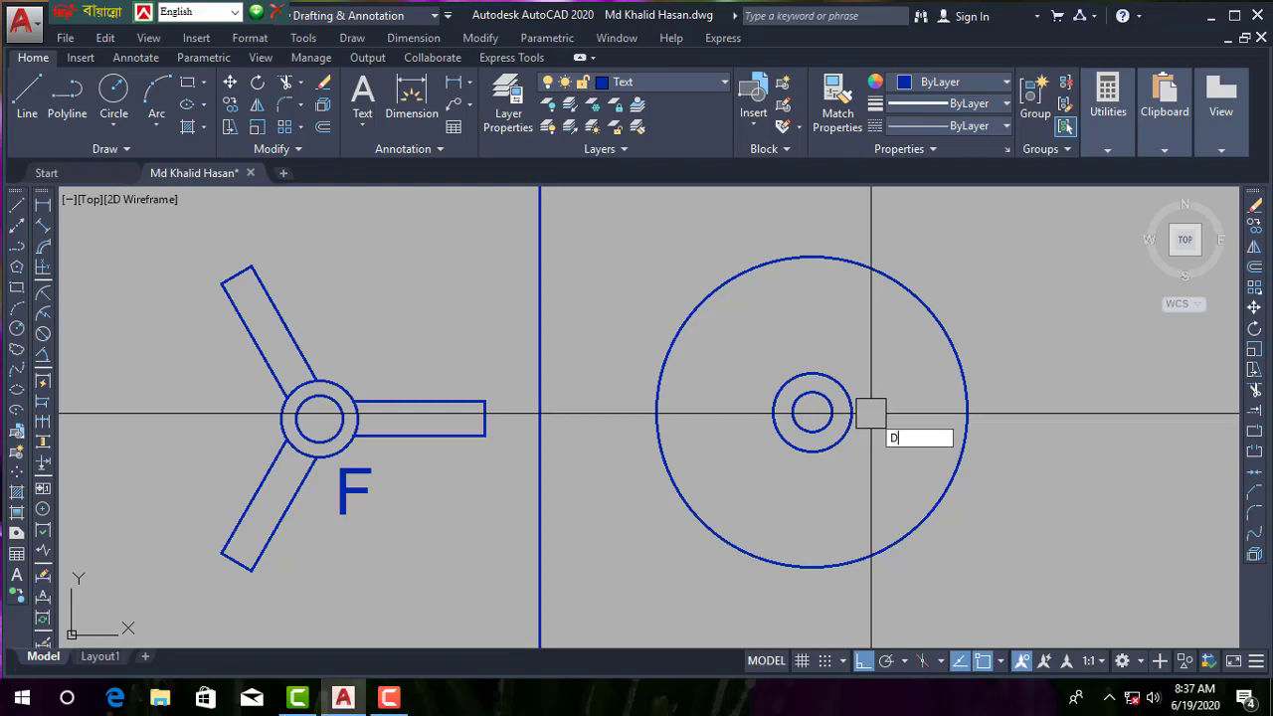
# - Divide the fan copy's middle circle into 3 equal parts
pyautogui.write('IB')
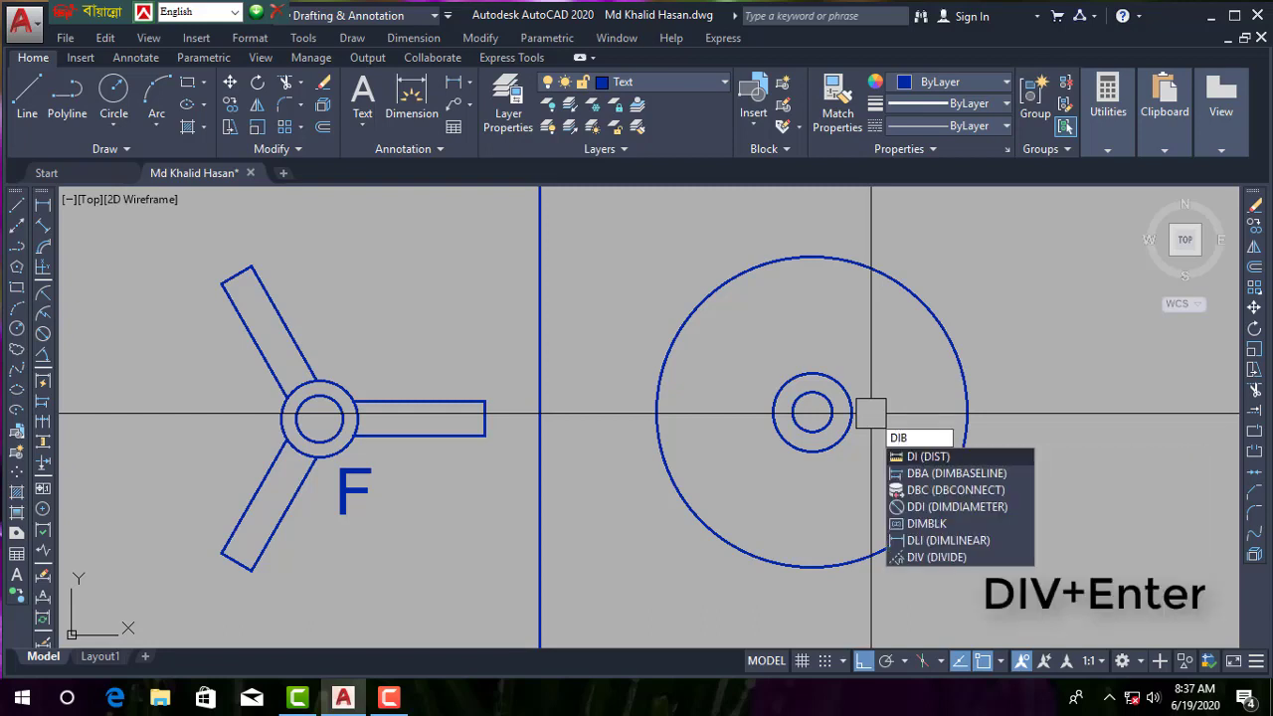
pyautogui.press('BackSpace')
pyautogui.write('V')
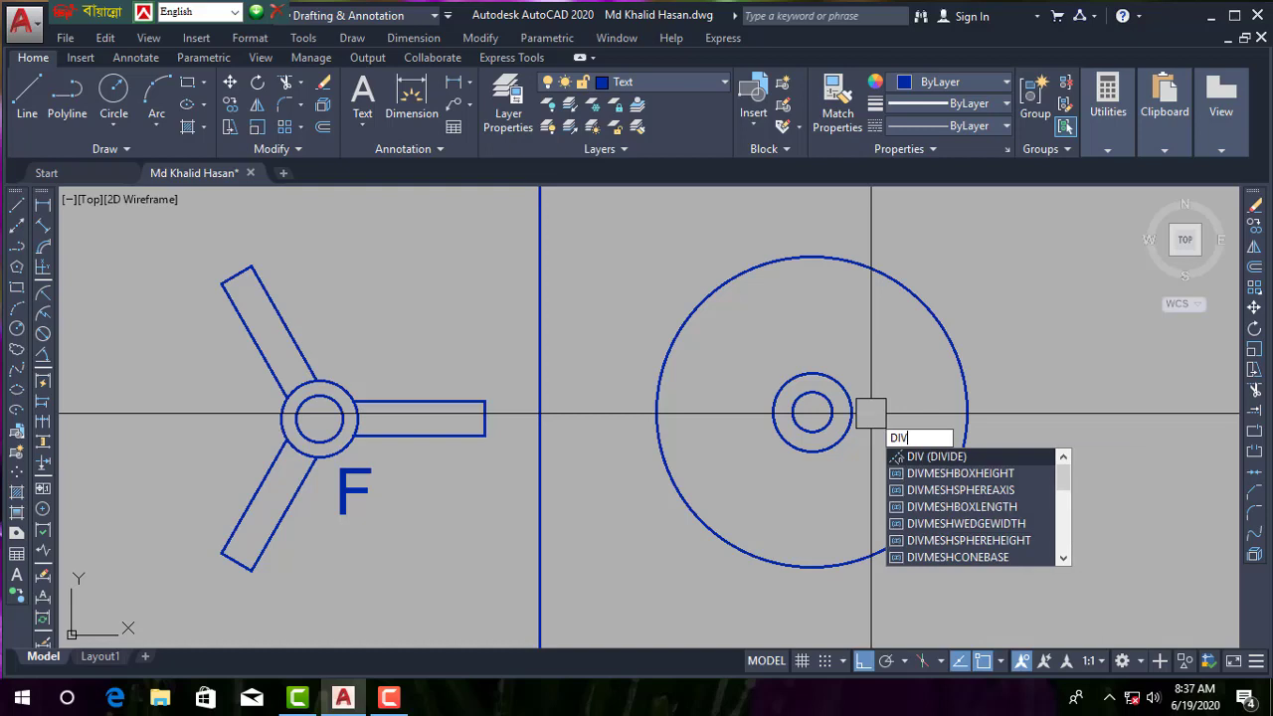
pyautogui.press('Return')
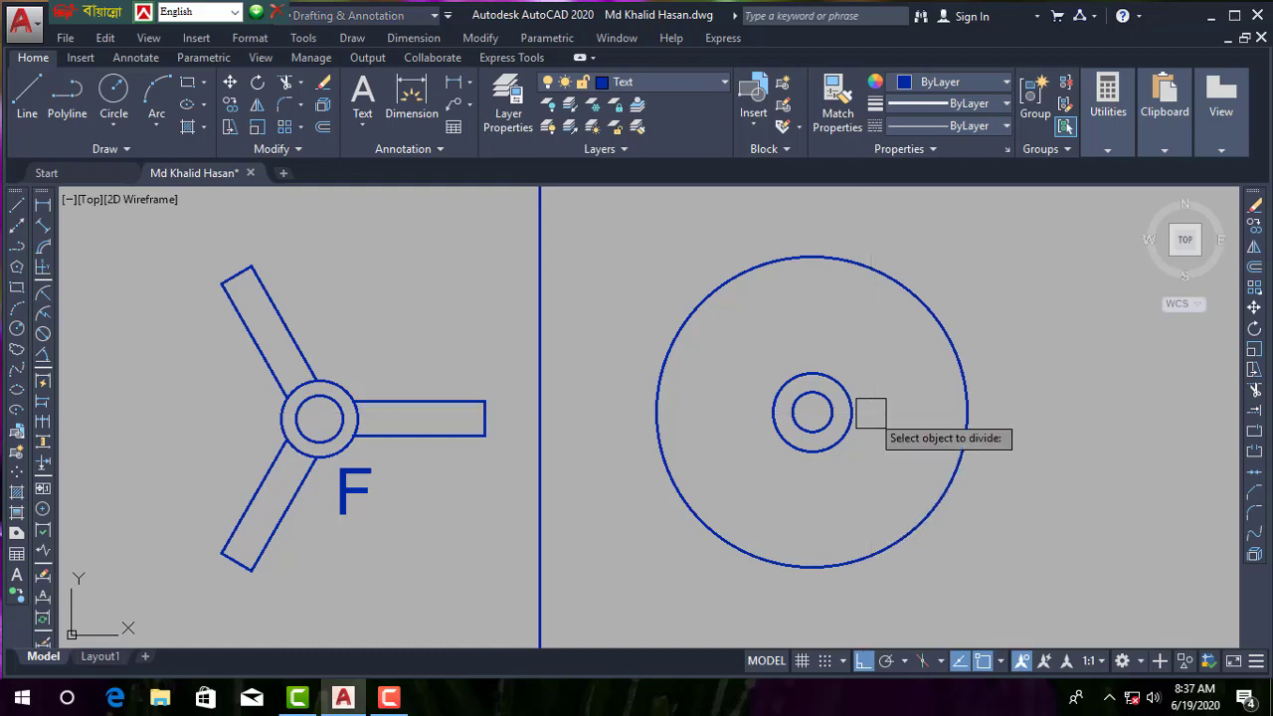
pyautogui.scroll(2, 873, 416)
pyautogui.click(849, 411)
pyautogui.write('3')
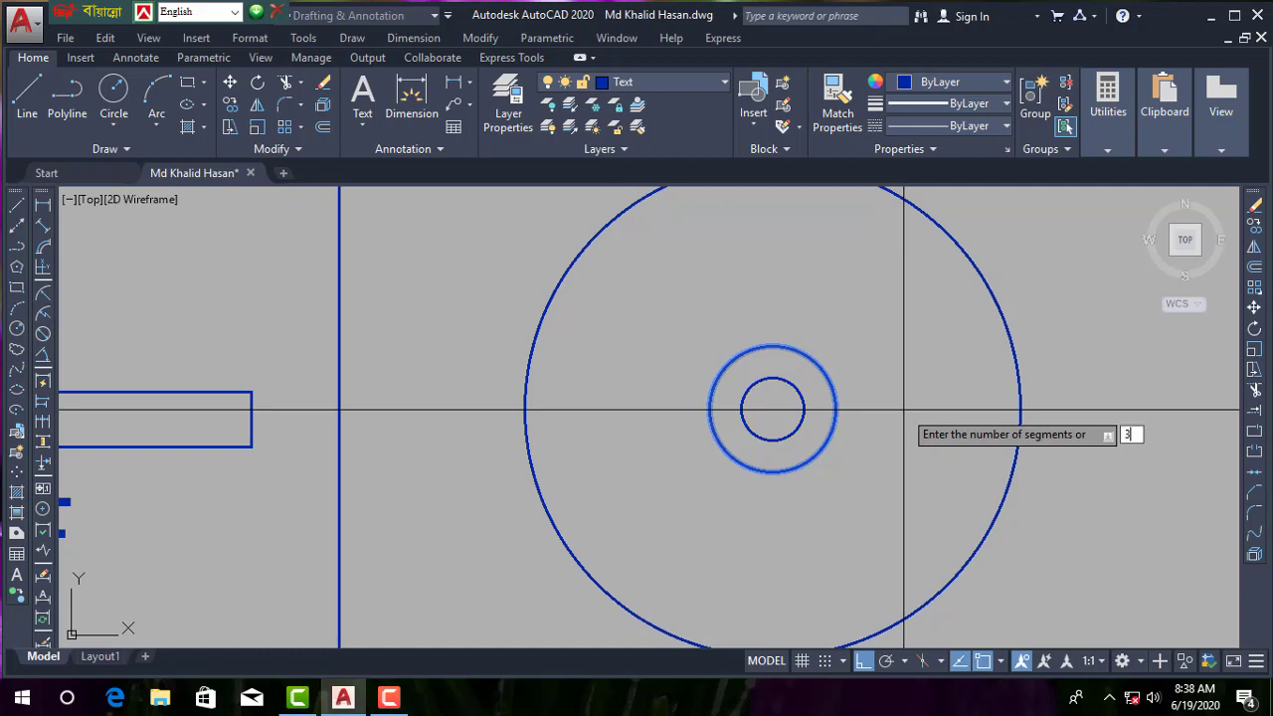
pyautogui.press('Return')
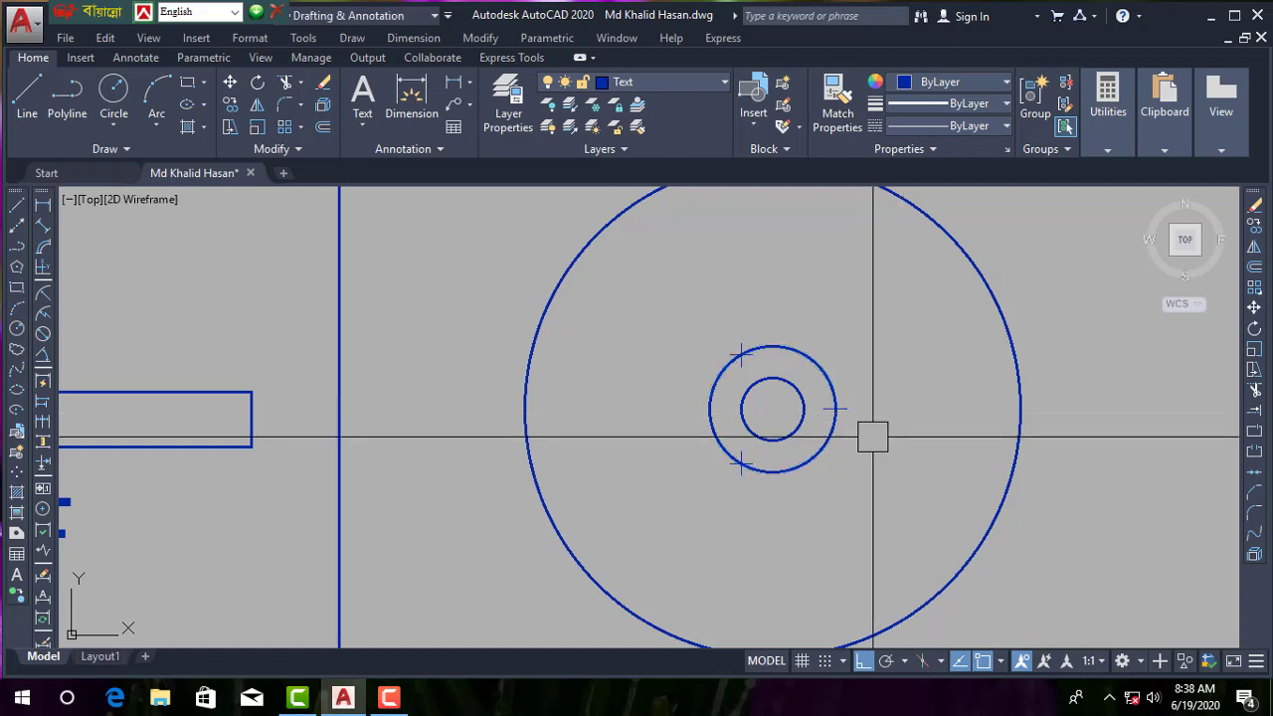
pyautogui.scroll(2, 758, 363)
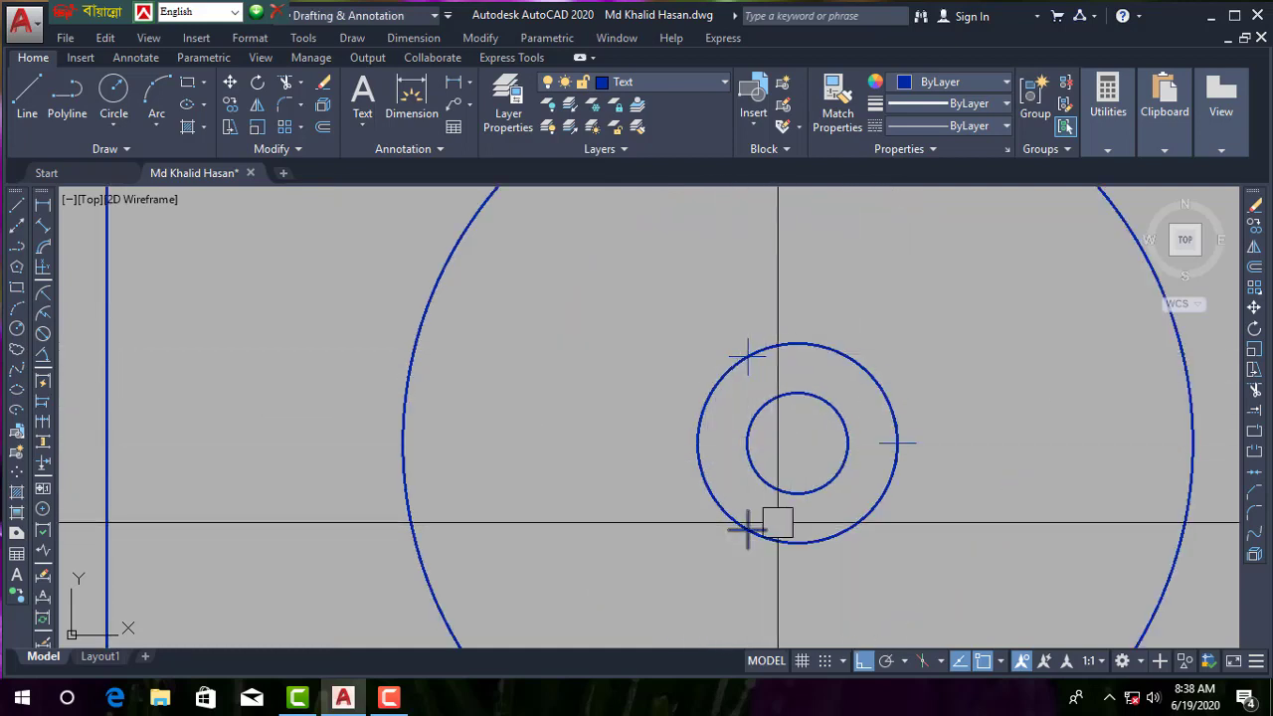
pyautogui.scroll(2, 930, 448)
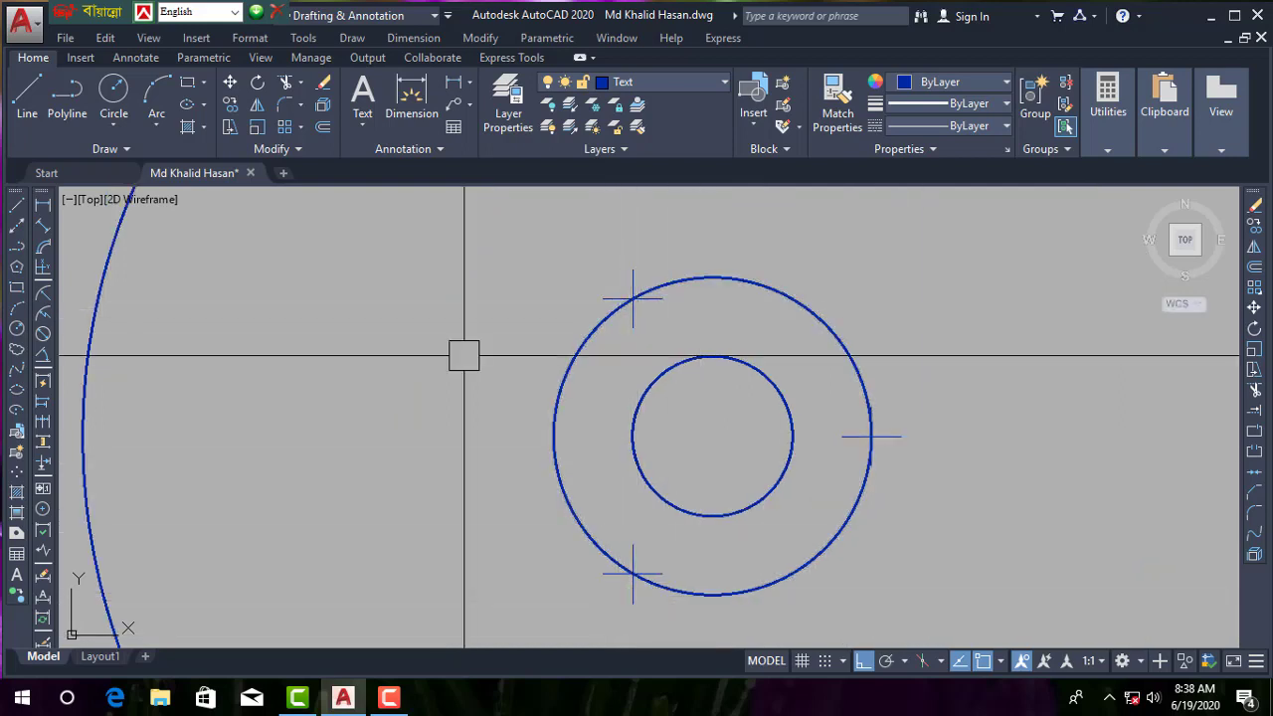
pyautogui.click(250, 38)
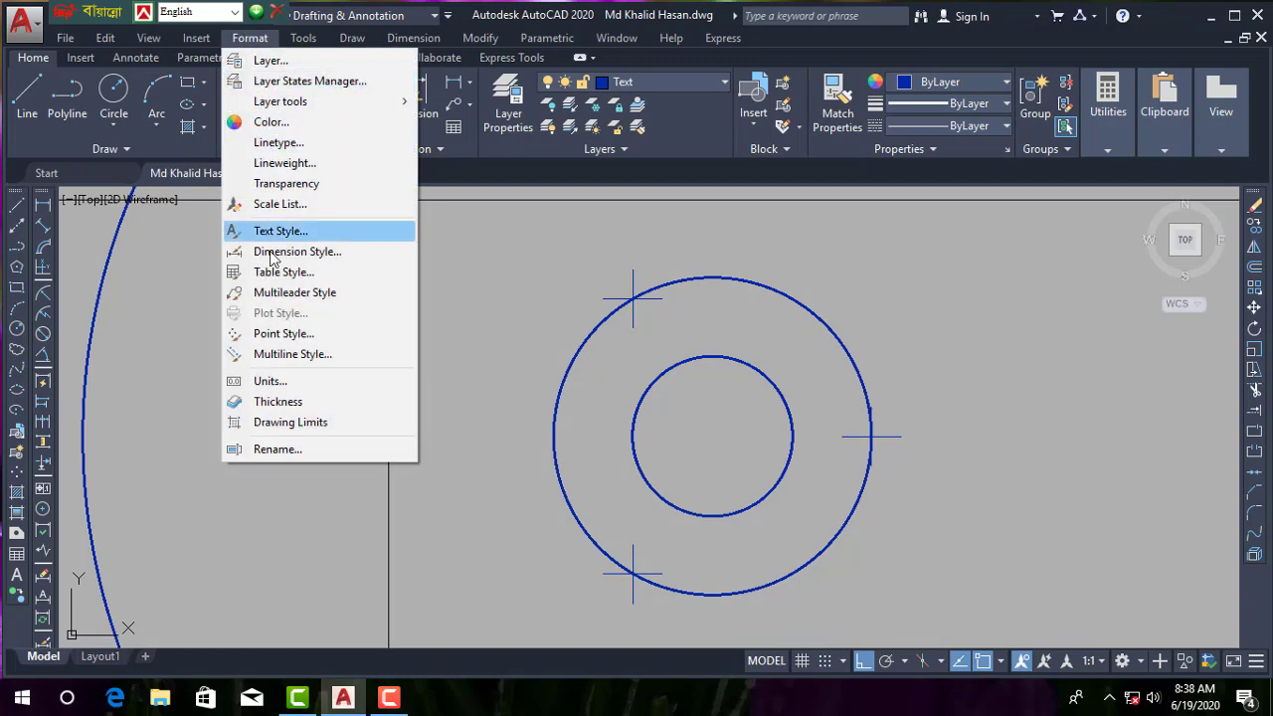
# - Set the point style to a cross marker so the three division points show
pyautogui.click(284, 334)
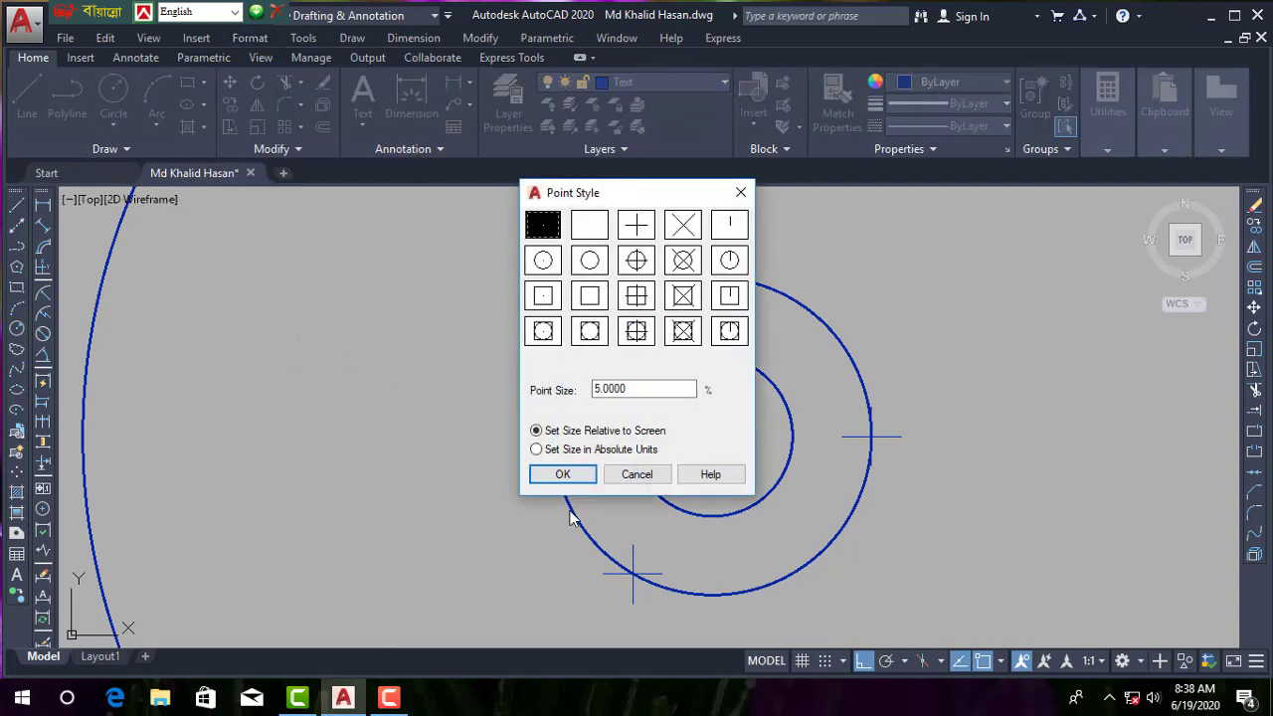
pyautogui.click(565, 475)
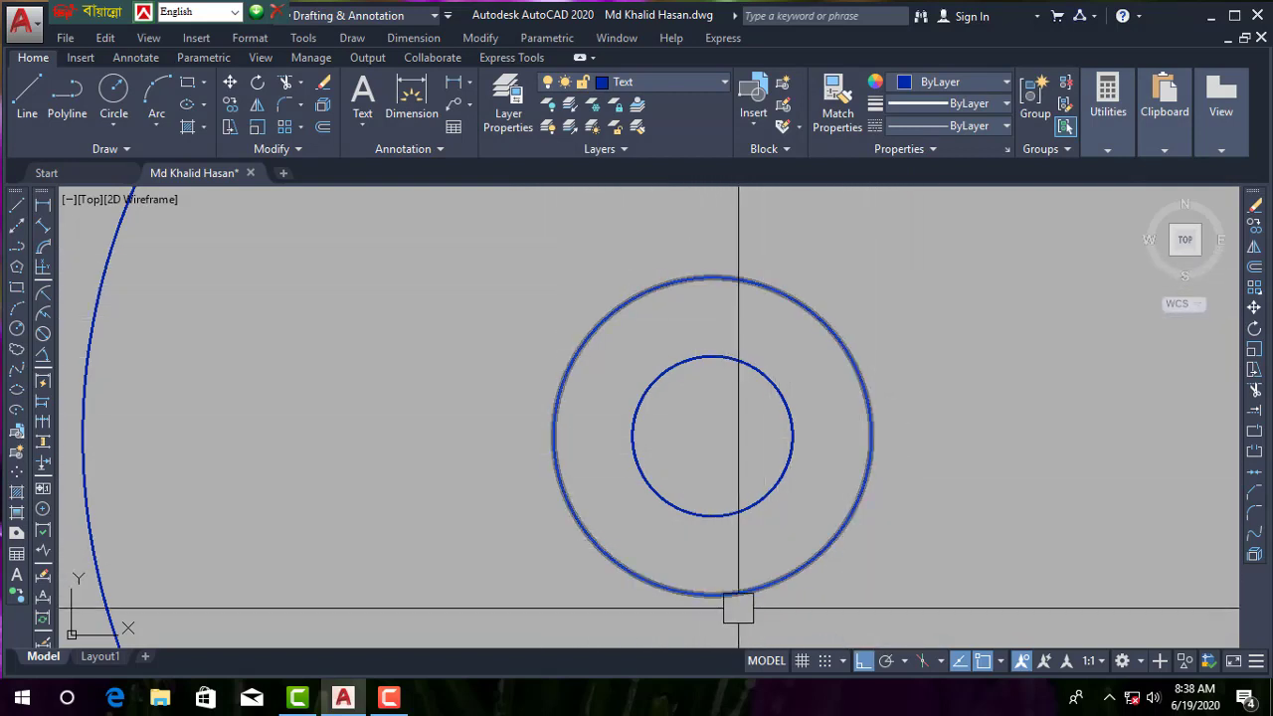
pyautogui.click(250, 39)
pyautogui.click(328, 336)
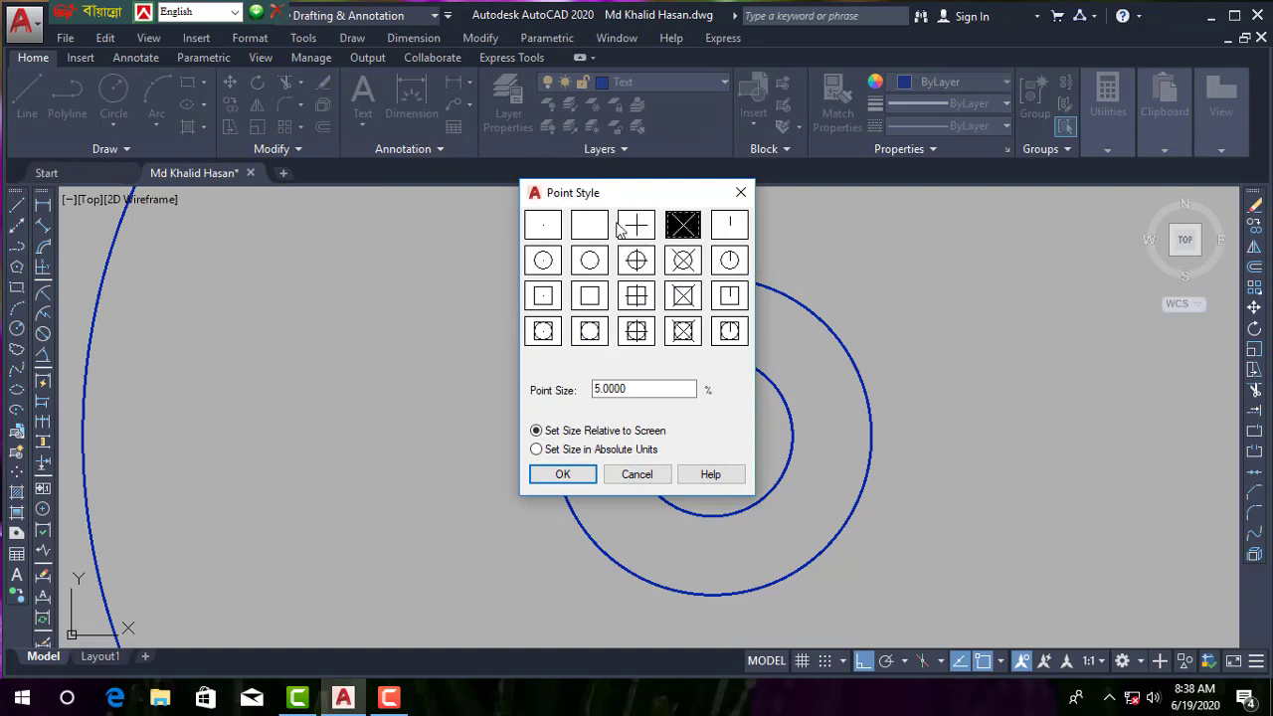
pyautogui.click(573, 473)
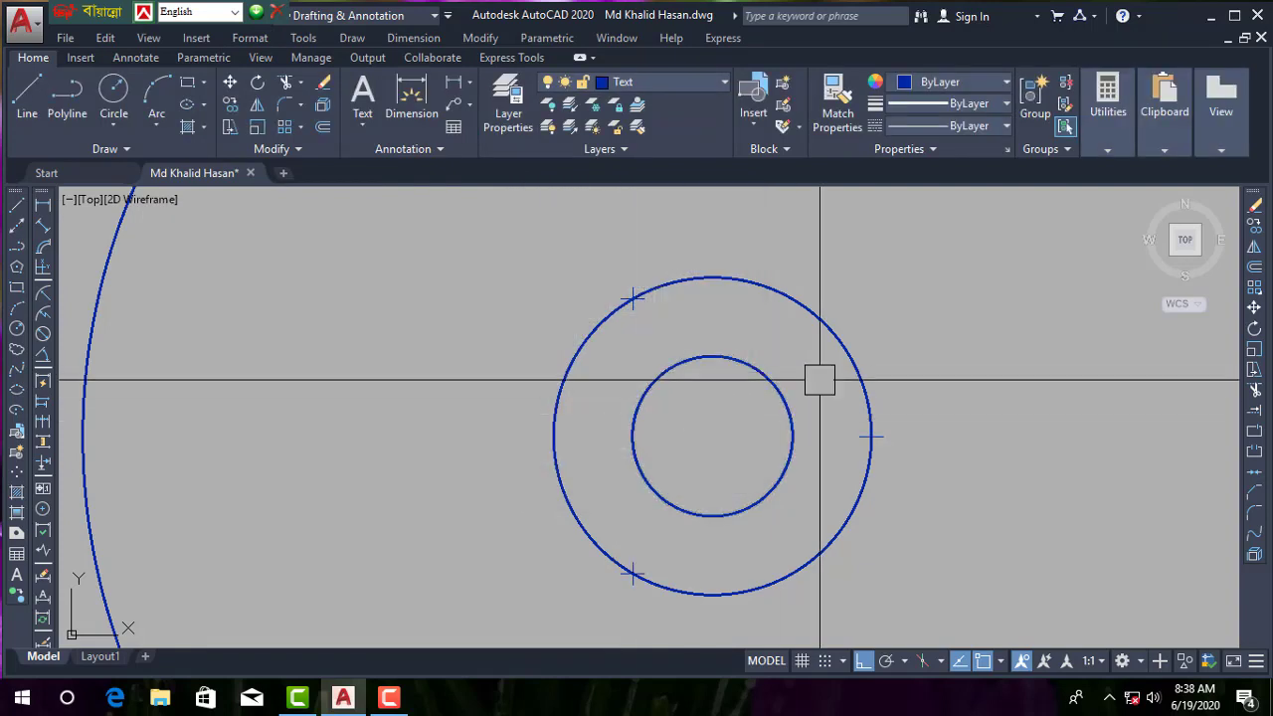
# - Draw three lines from the circles' centre to the right, upper-left and lower-left division points
pyautogui.click(16, 209)
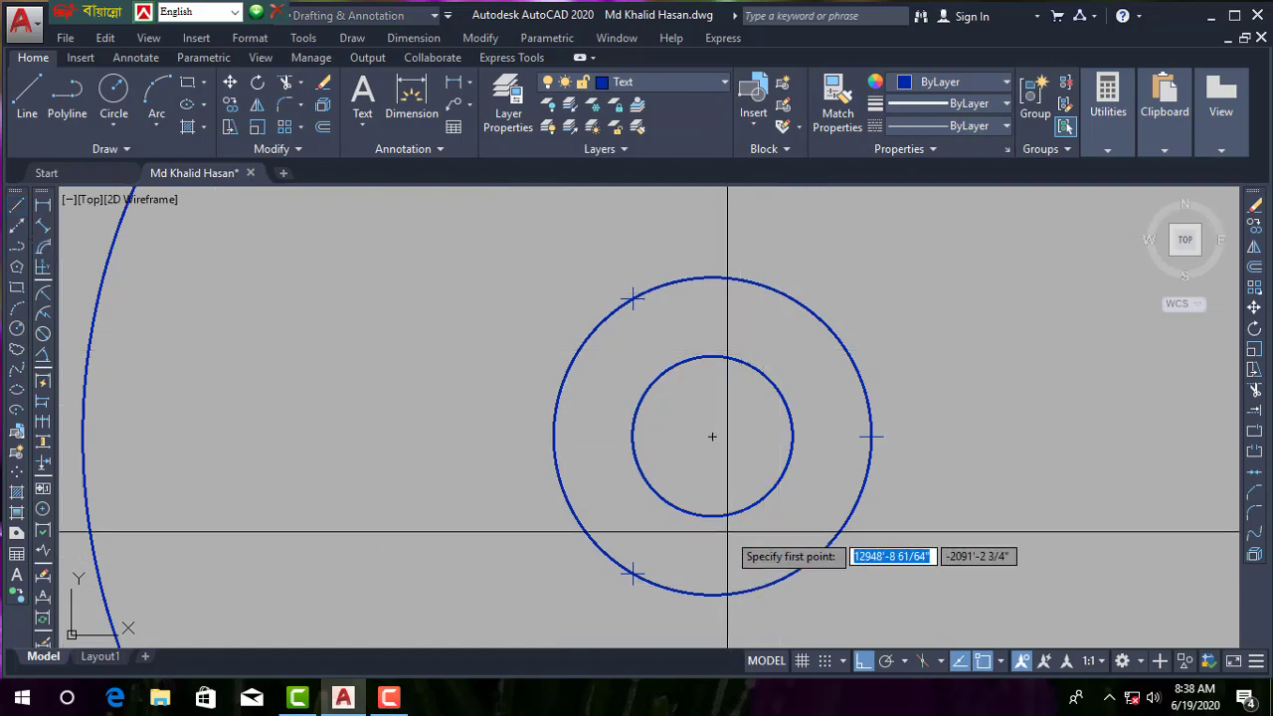
pyautogui.click(712, 437)
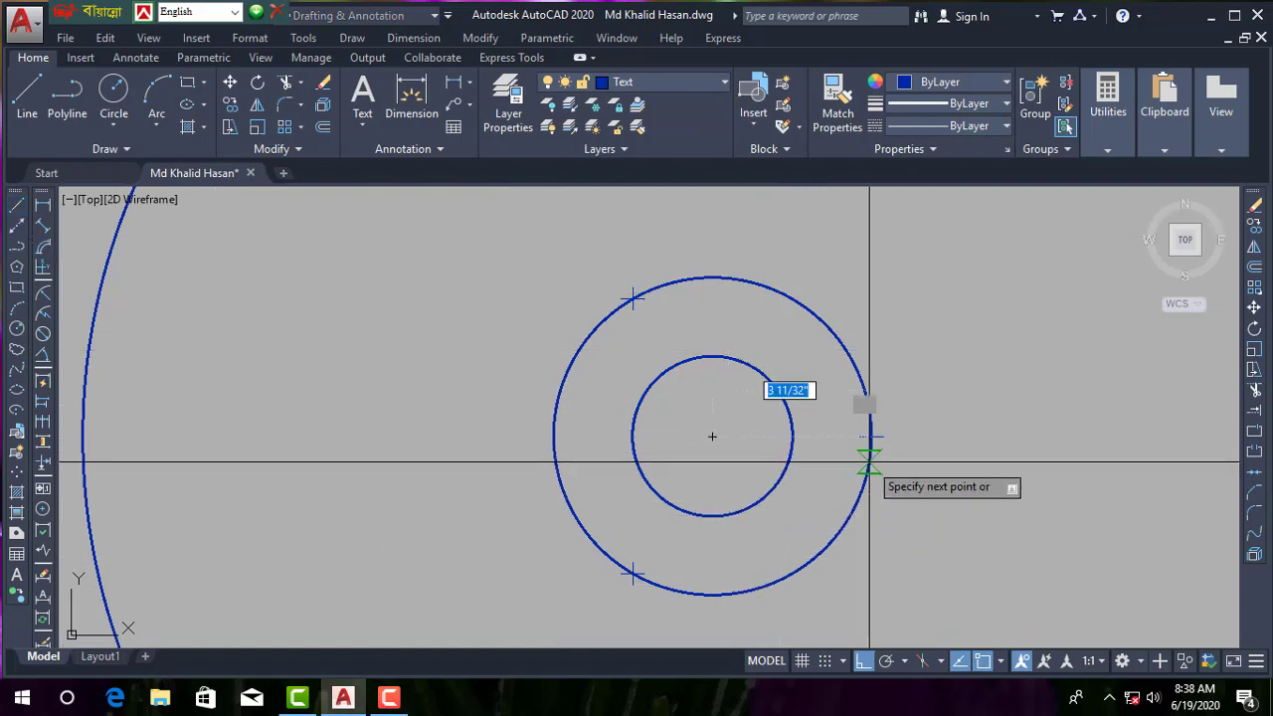
pyautogui.click(822, 525)
pyautogui.press('Escape')
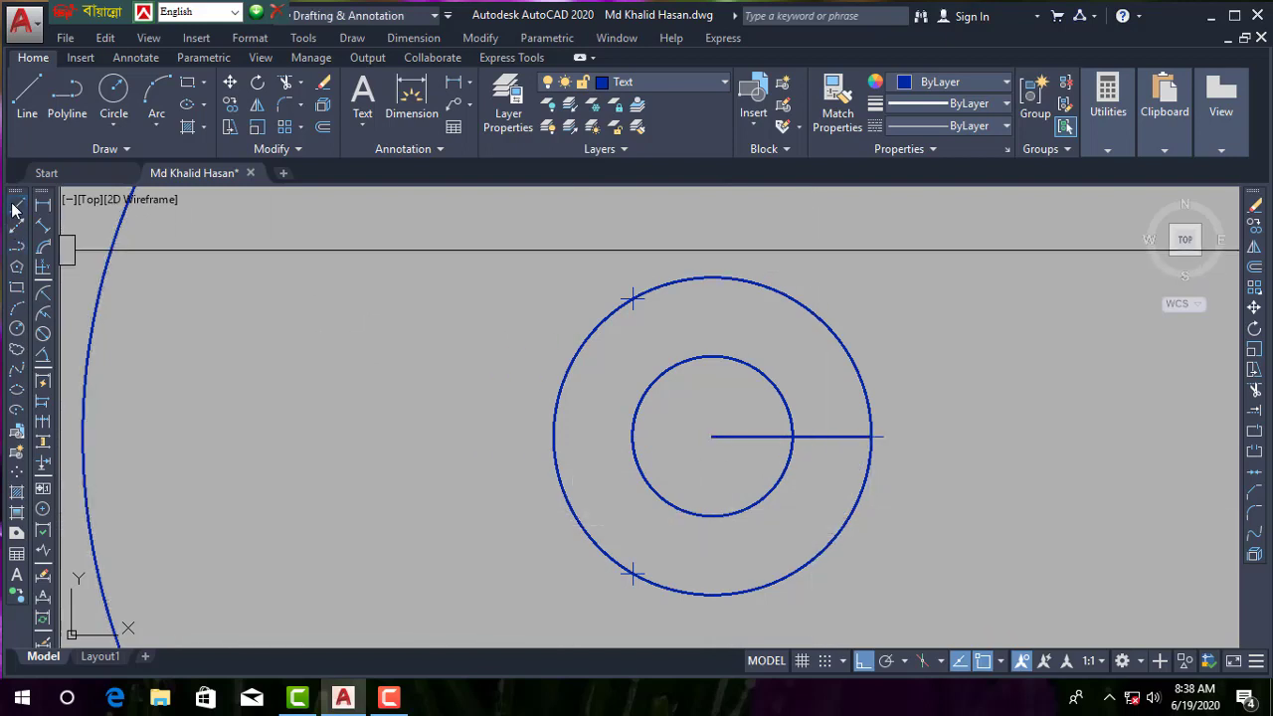
pyautogui.click(16, 209)
pyautogui.click(712, 436)
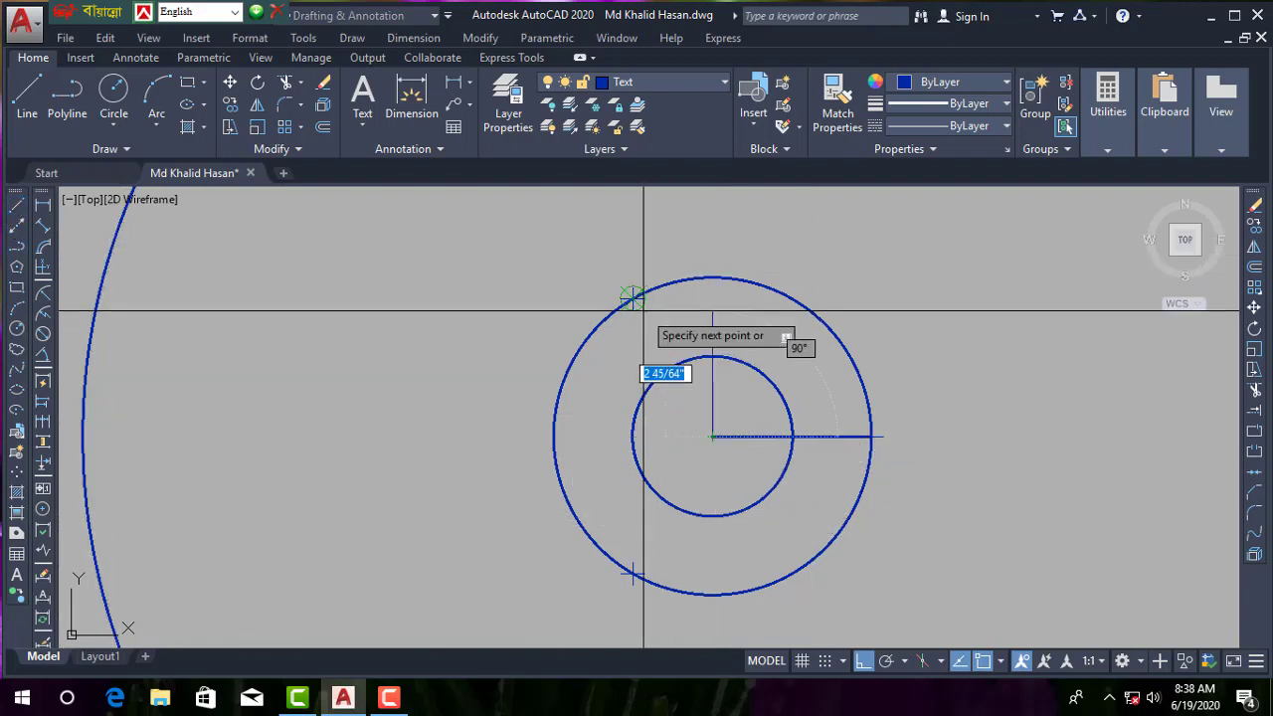
pyautogui.click(633, 298)
pyautogui.press('Escape')
pyautogui.press('Return')
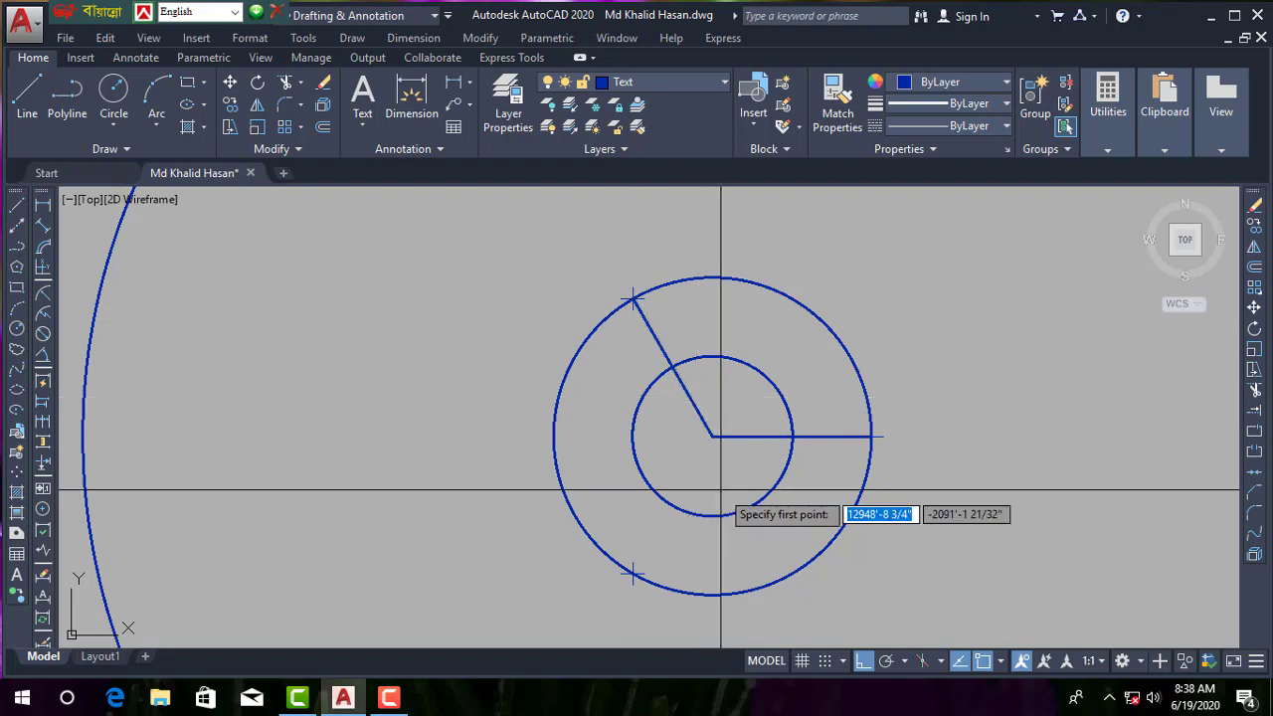
pyautogui.click(712, 437)
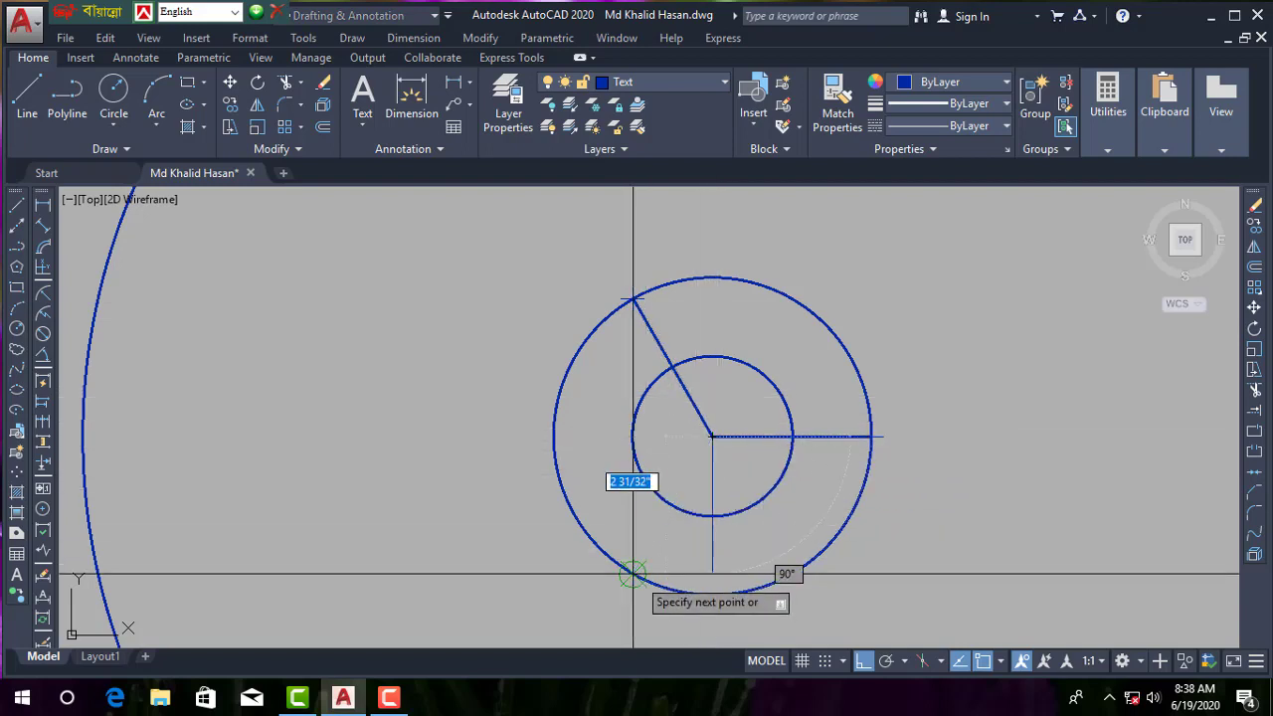
pyautogui.click(633, 575)
pyautogui.press('Escape')
pyautogui.scroll(-4, 819, 460)
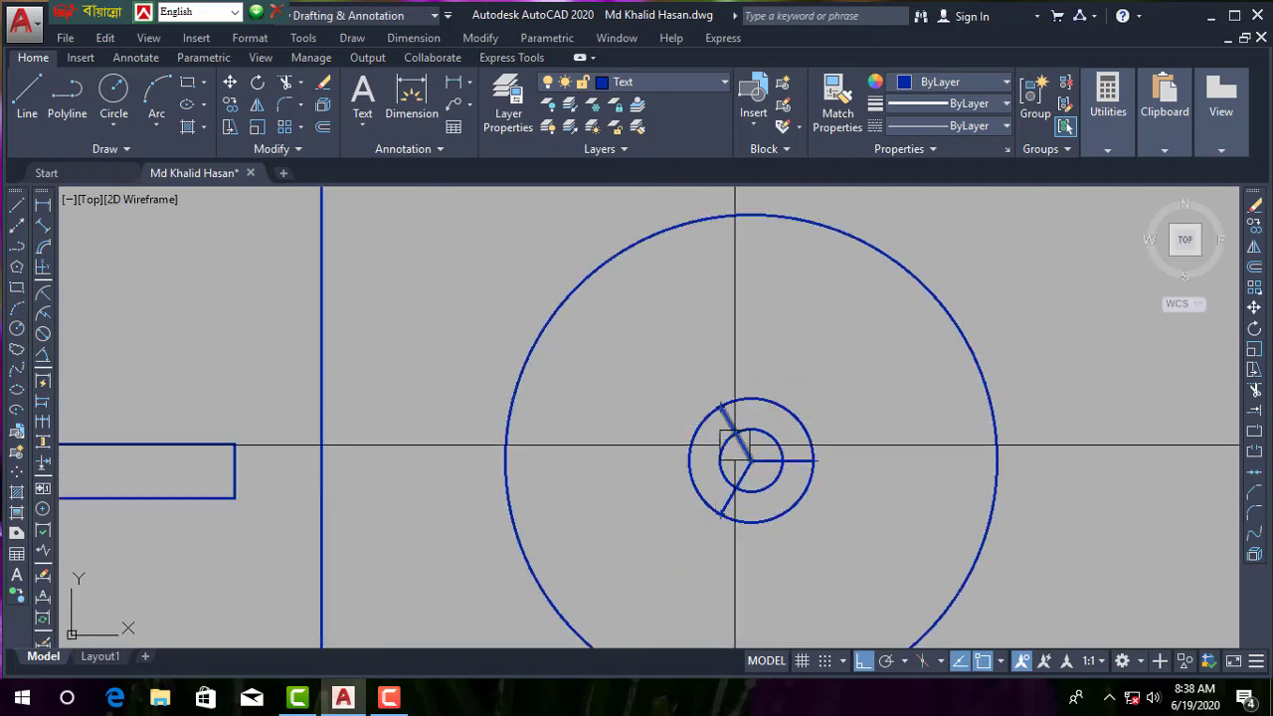
pyautogui.scroll(1, 763, 444)
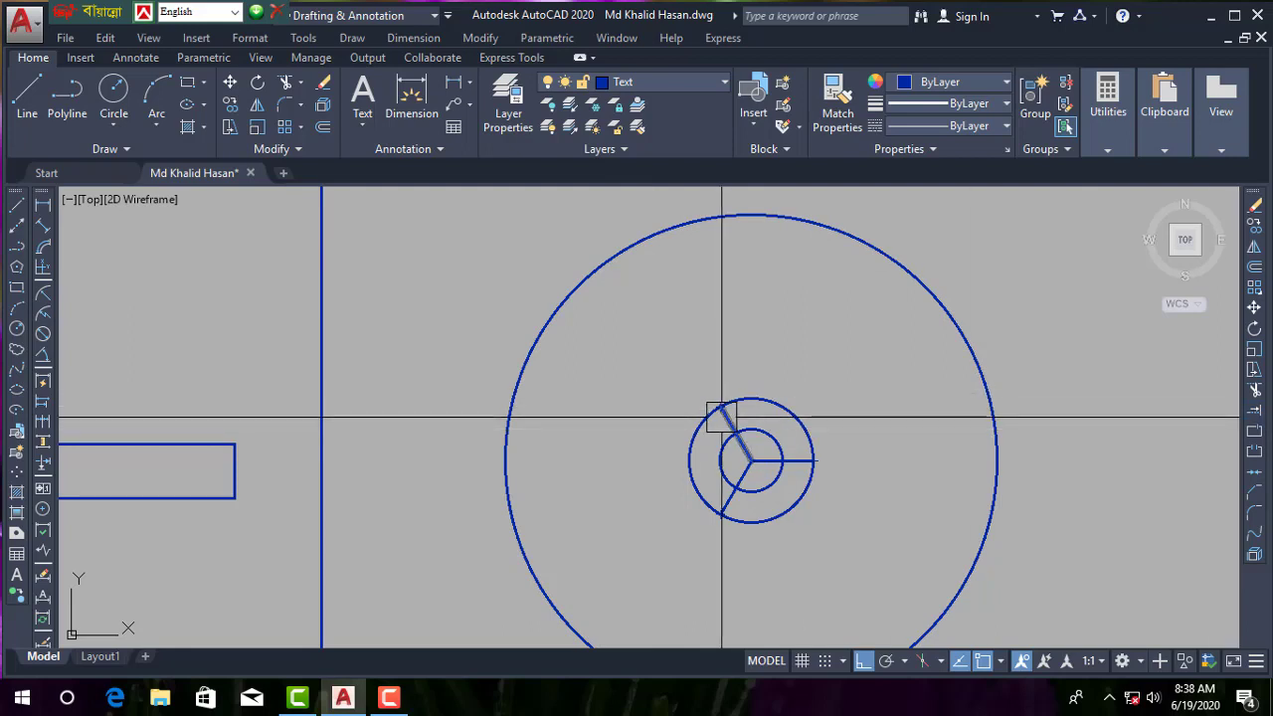
# - Use EX to extend the fan copy's spokes until each reaches the large outer circle
pyautogui.write('EX')
pyautogui.press('Return')
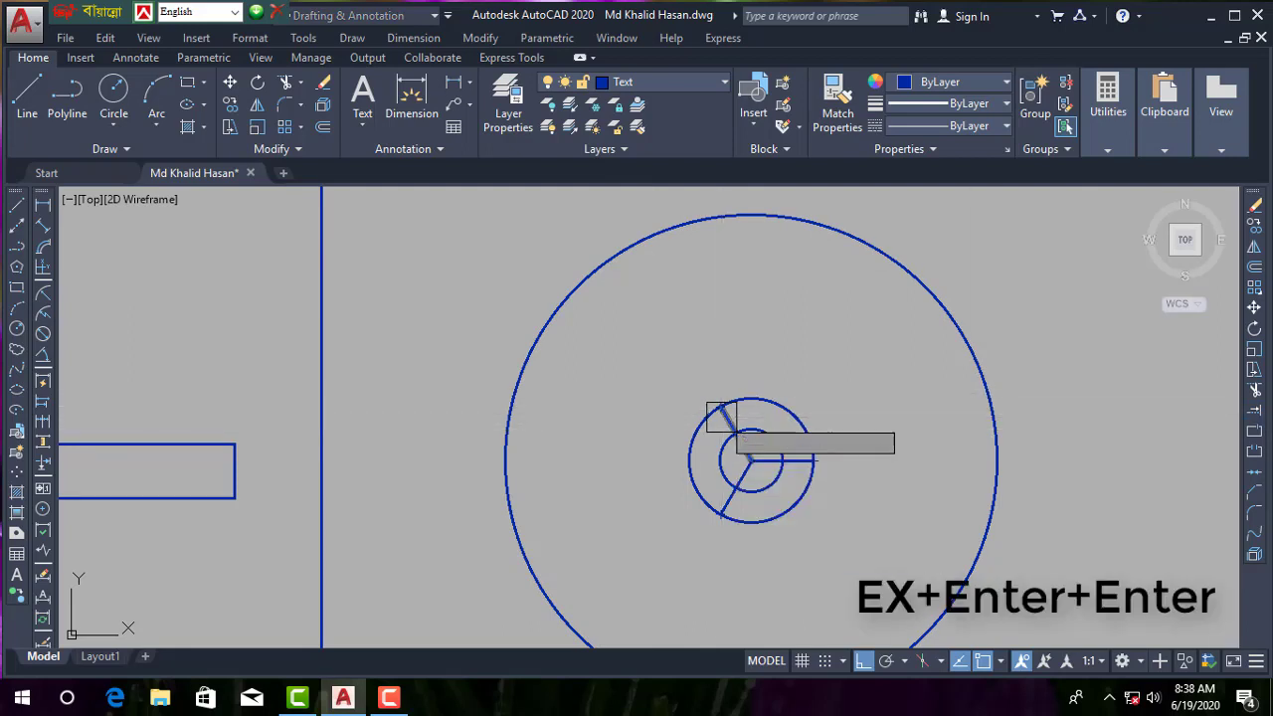
pyautogui.press('Return')
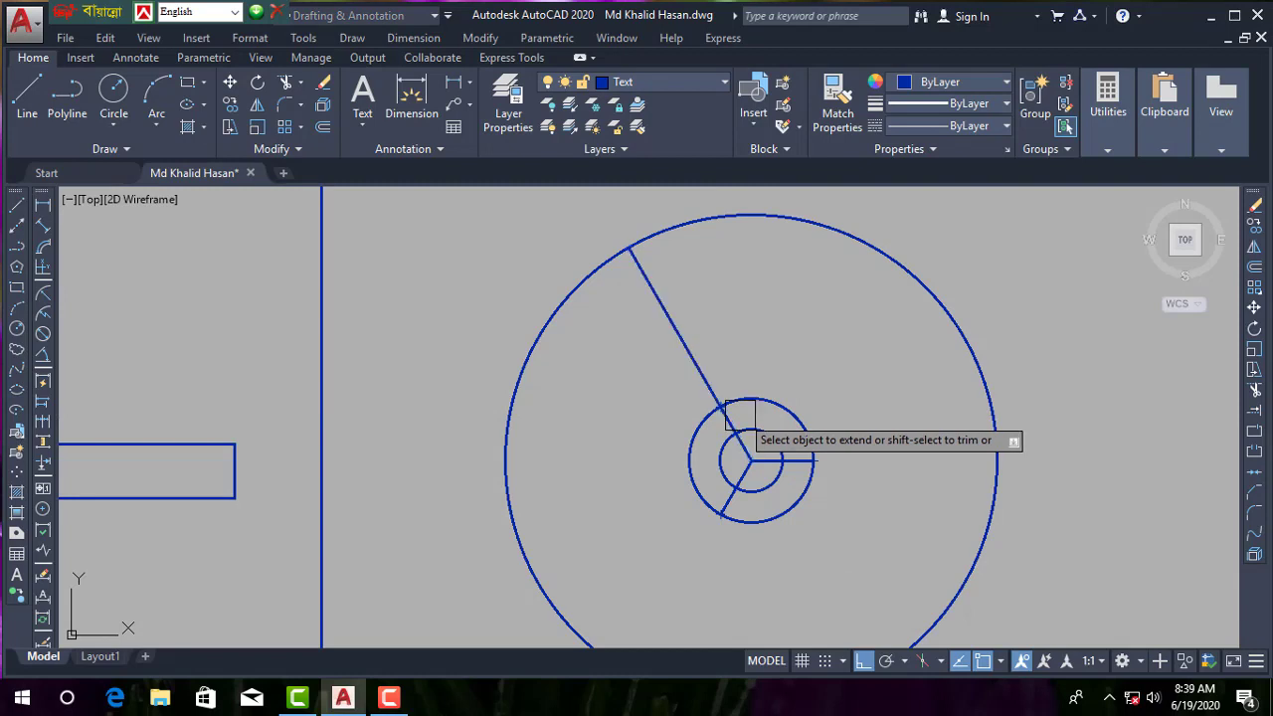
pyautogui.click(740, 415)
pyautogui.click(801, 460)
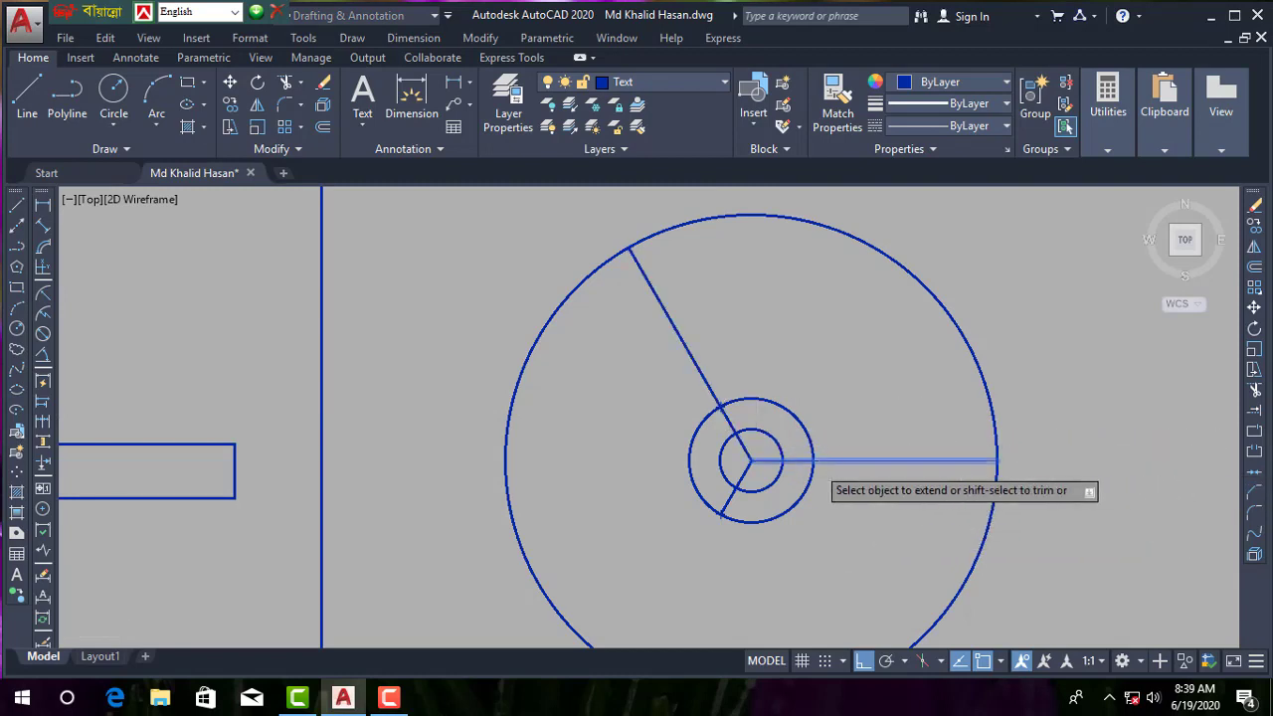
pyautogui.scroll(5, 801, 467)
pyautogui.scroll(2, 790, 478)
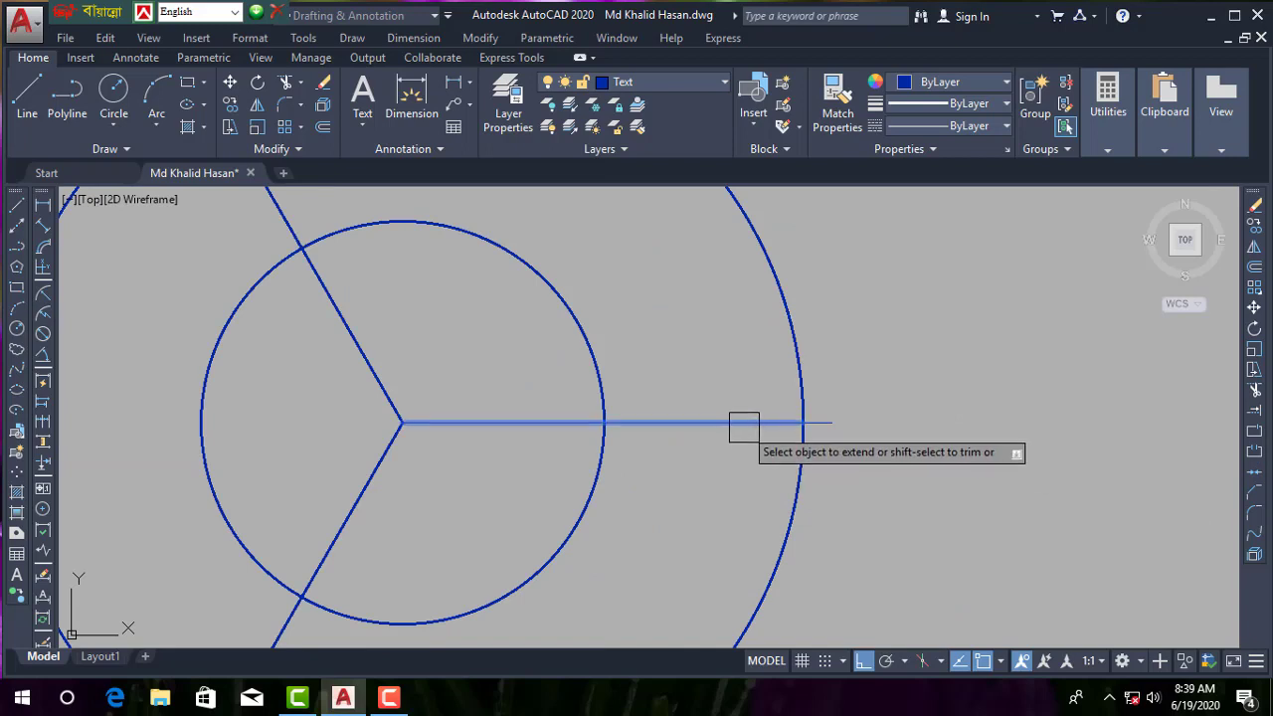
pyautogui.scroll(-4, 749, 448)
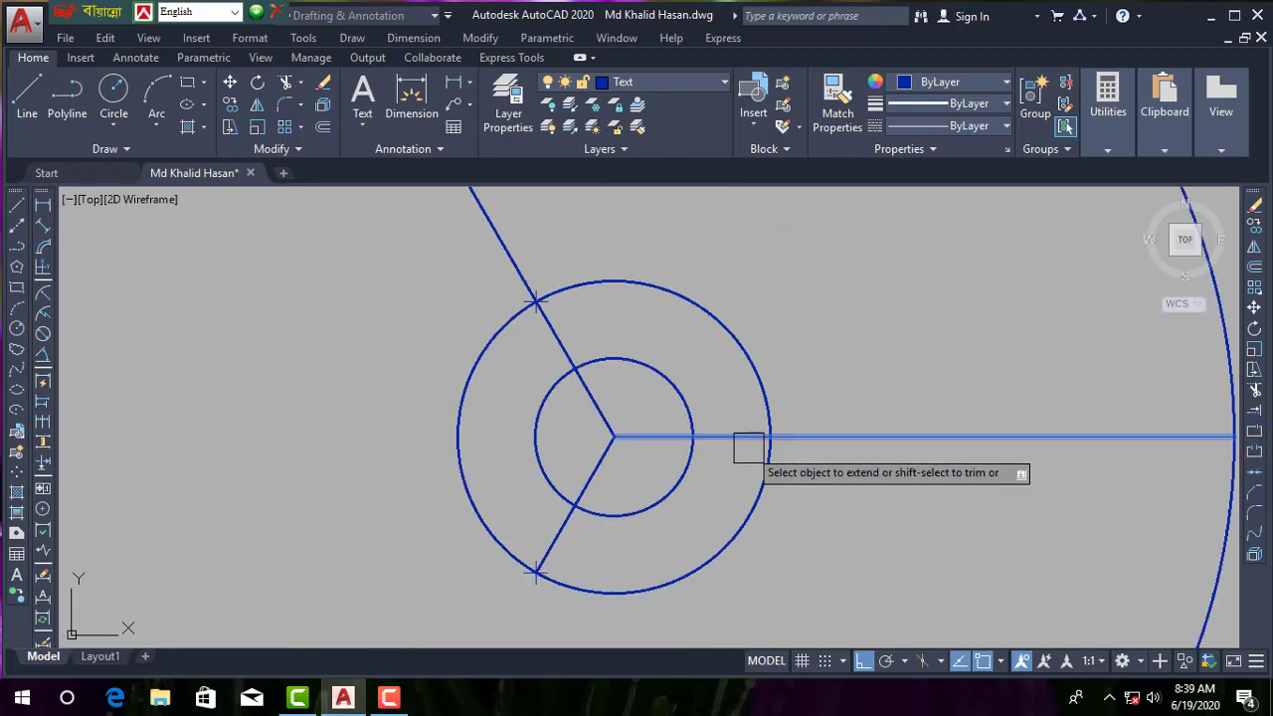
pyautogui.scroll(-2, 1054, 474)
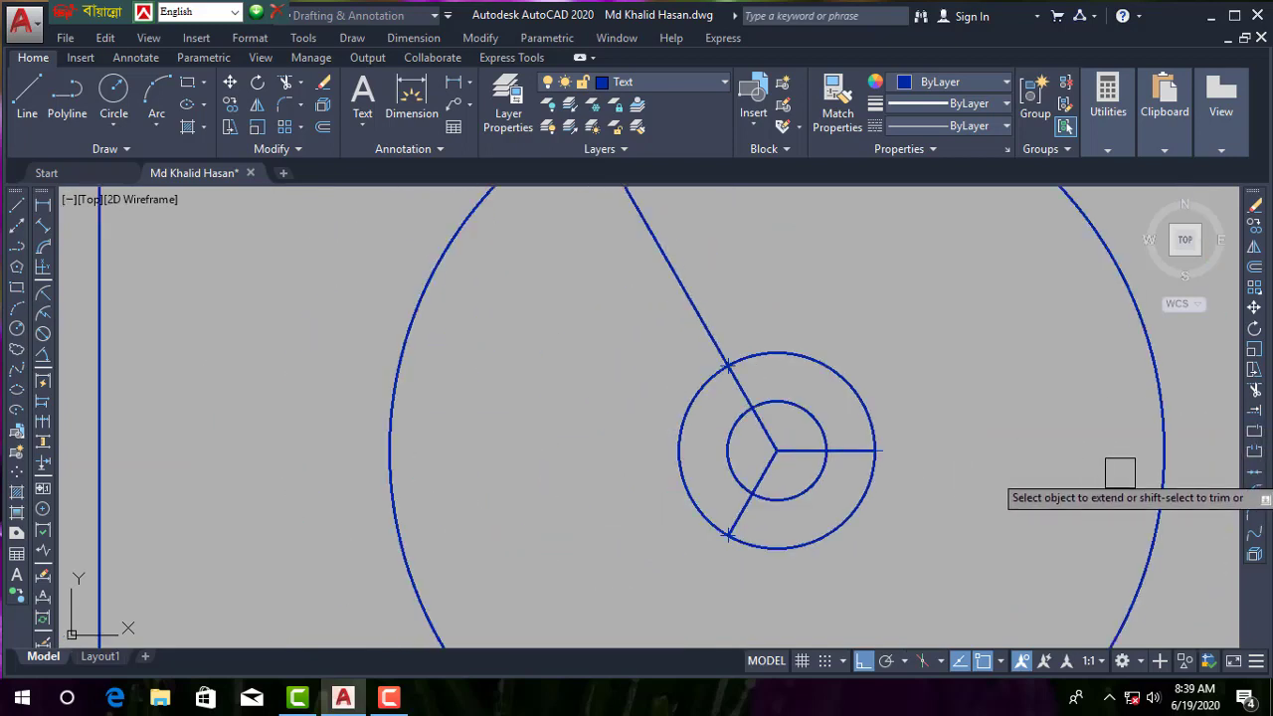
pyautogui.click(867, 450)
pyautogui.scroll(-2, 920, 452)
pyautogui.scroll(-2, 920, 453)
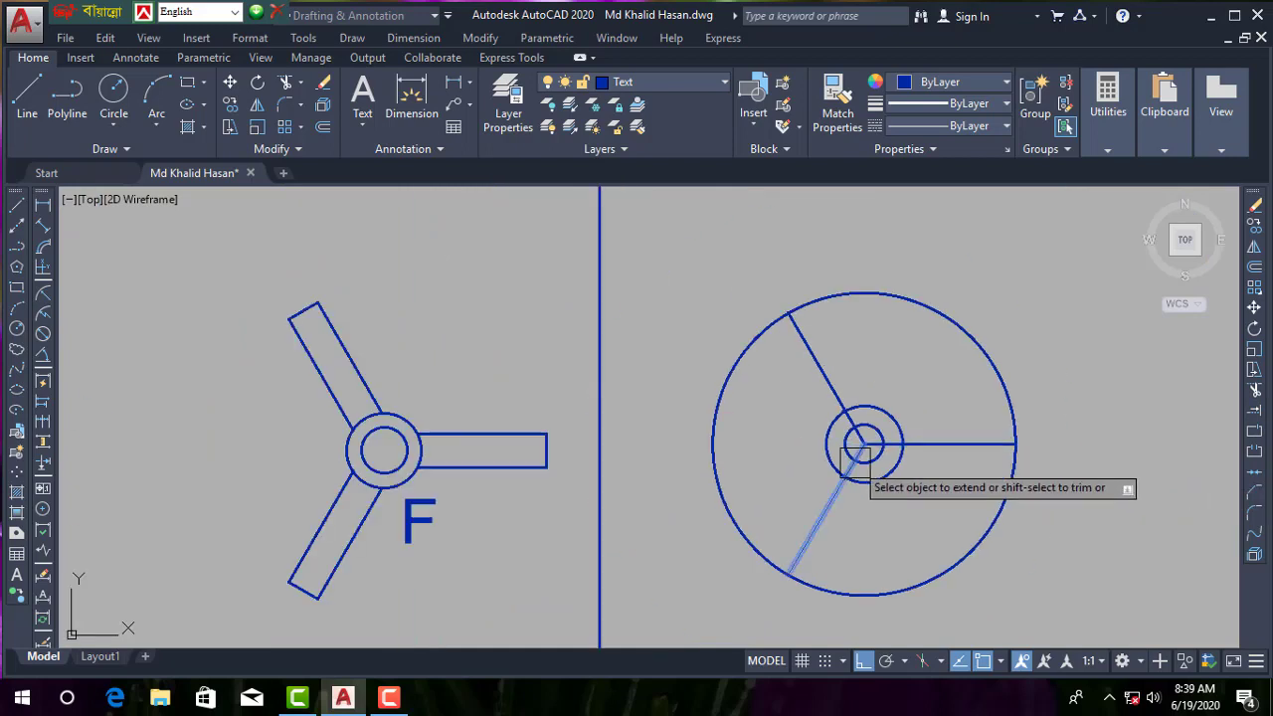
pyautogui.scroll(2, 998, 459)
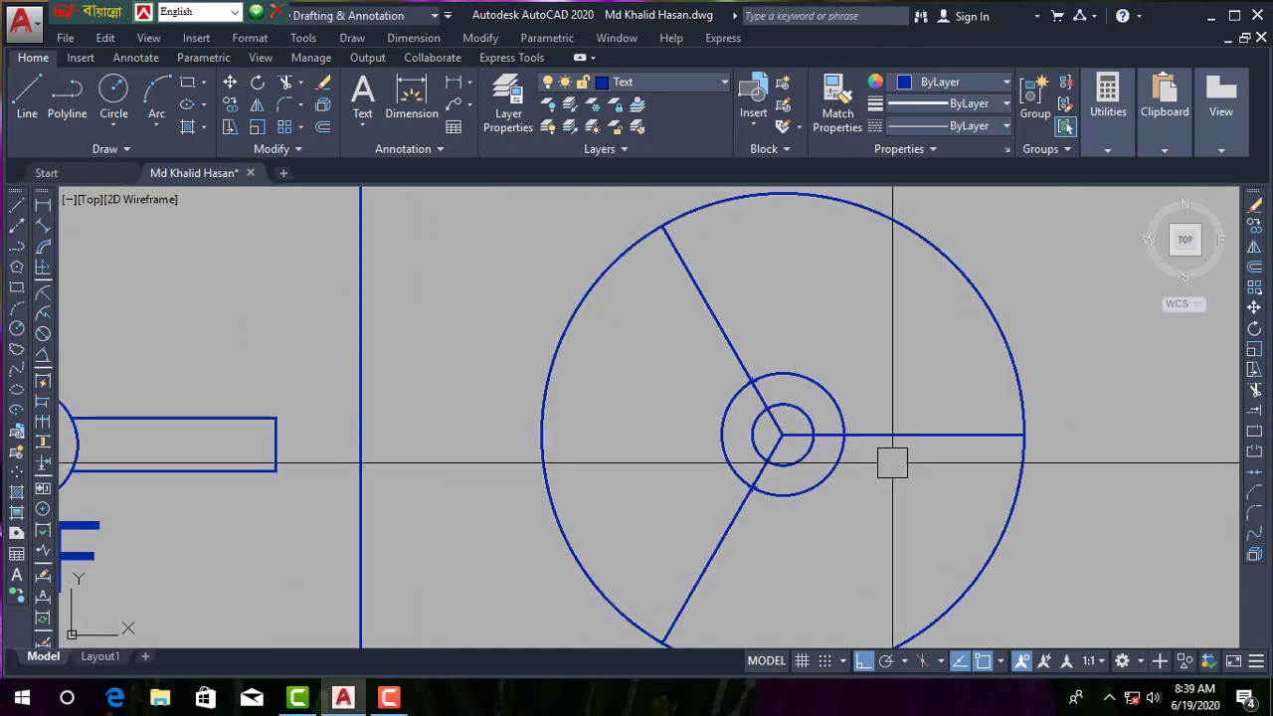
pyautogui.scroll(-3, 892, 463)
pyautogui.scroll(1, 924, 454)
pyautogui.scroll(2, 880, 487)
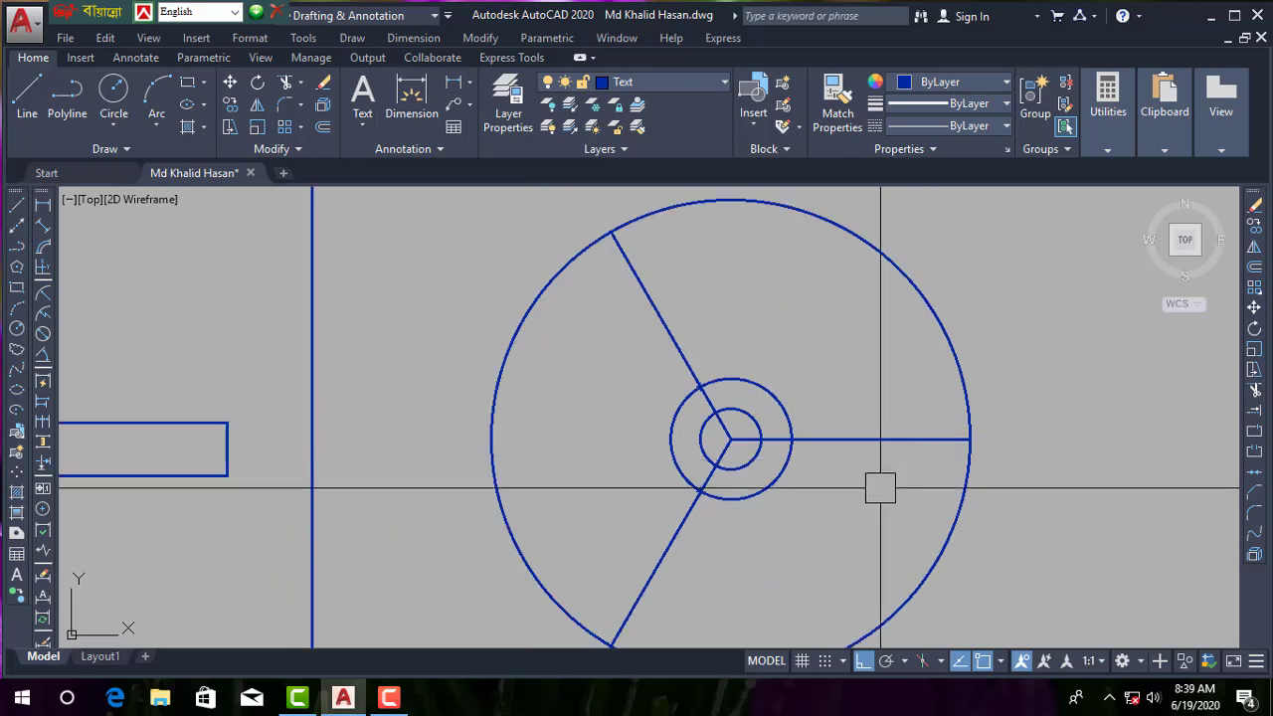
# - Offset the right spoke to both sides, above and below it
pyautogui.write('o')
pyautogui.press('Return')
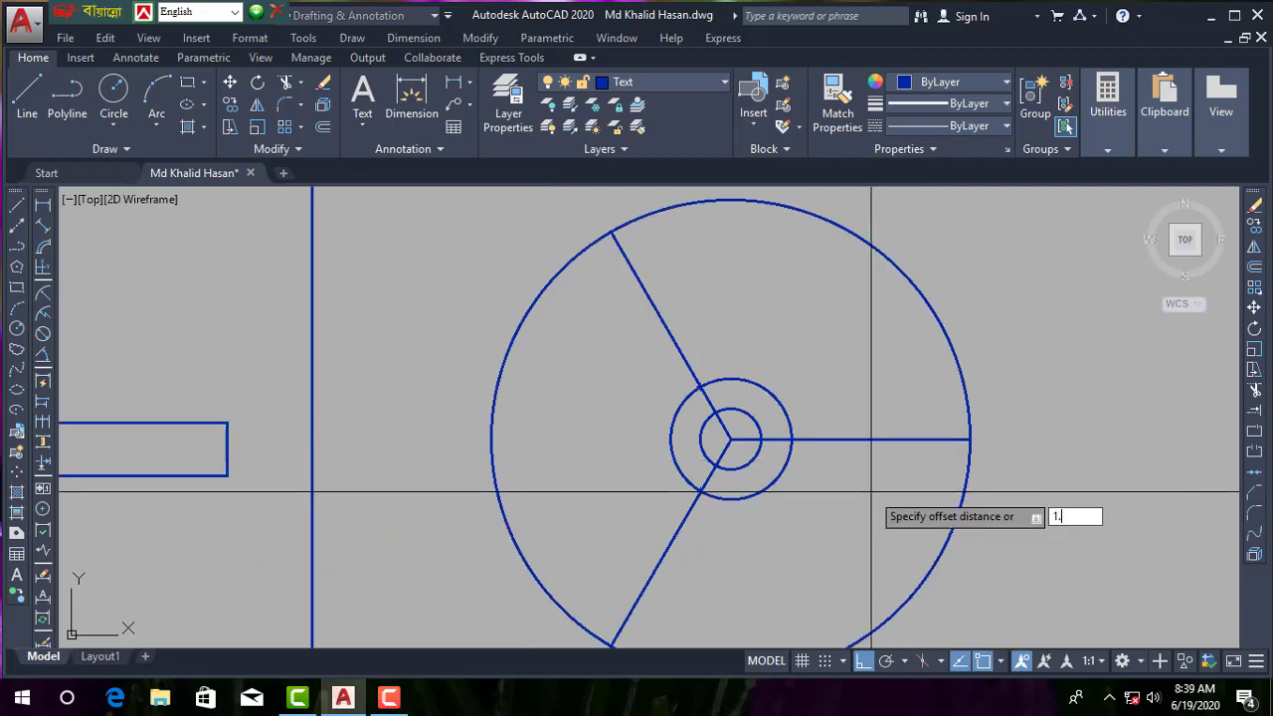
pyautogui.click(873, 438)
pyautogui.click(873, 416)
pyautogui.click(886, 449)
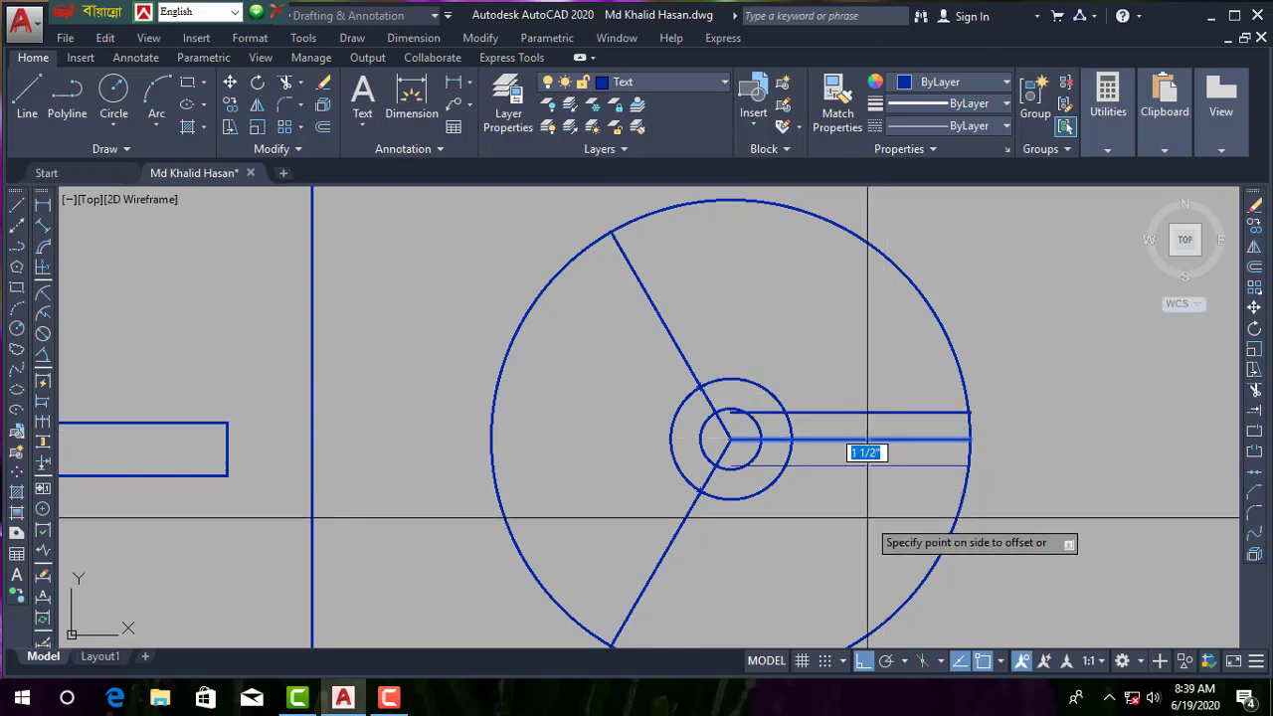
pyautogui.click(867, 527)
# - Offset the upper-left spoke to both sides and the lower-left spoke once
pyautogui.click(680, 341)
pyautogui.click(749, 319)
pyautogui.click(677, 340)
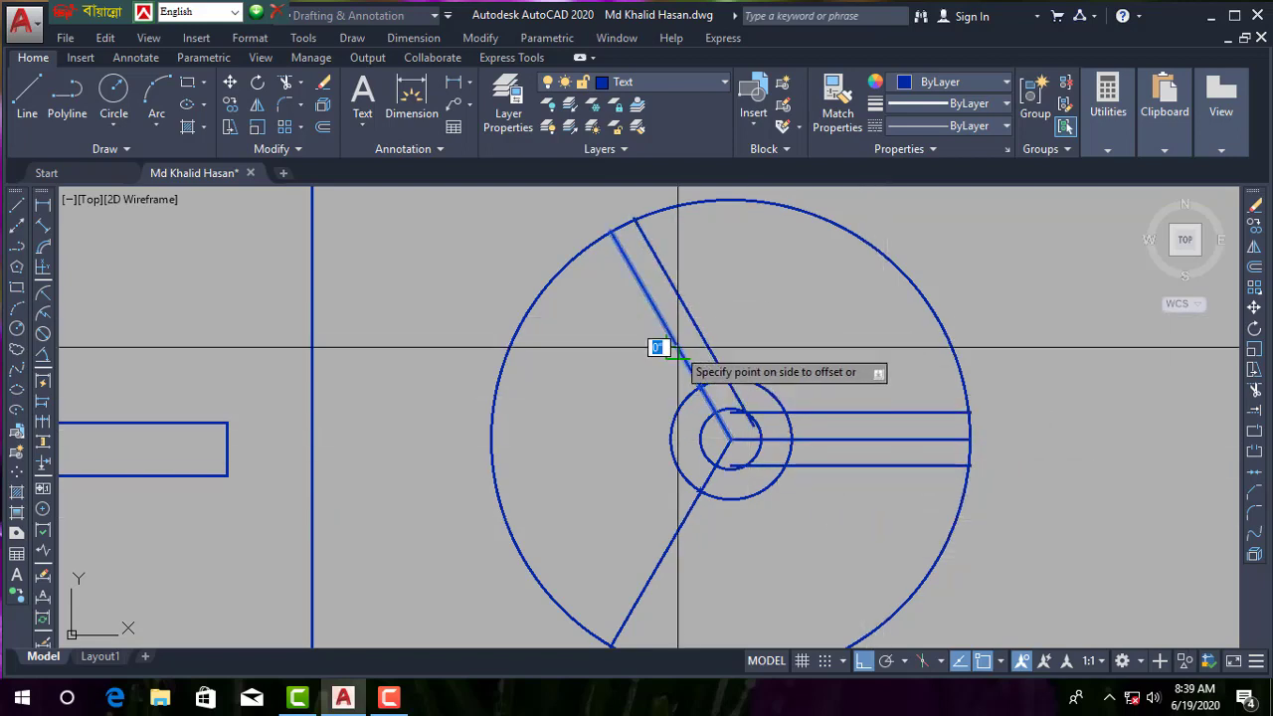
pyautogui.click(653, 349)
pyautogui.click(676, 527)
pyautogui.click(676, 527)
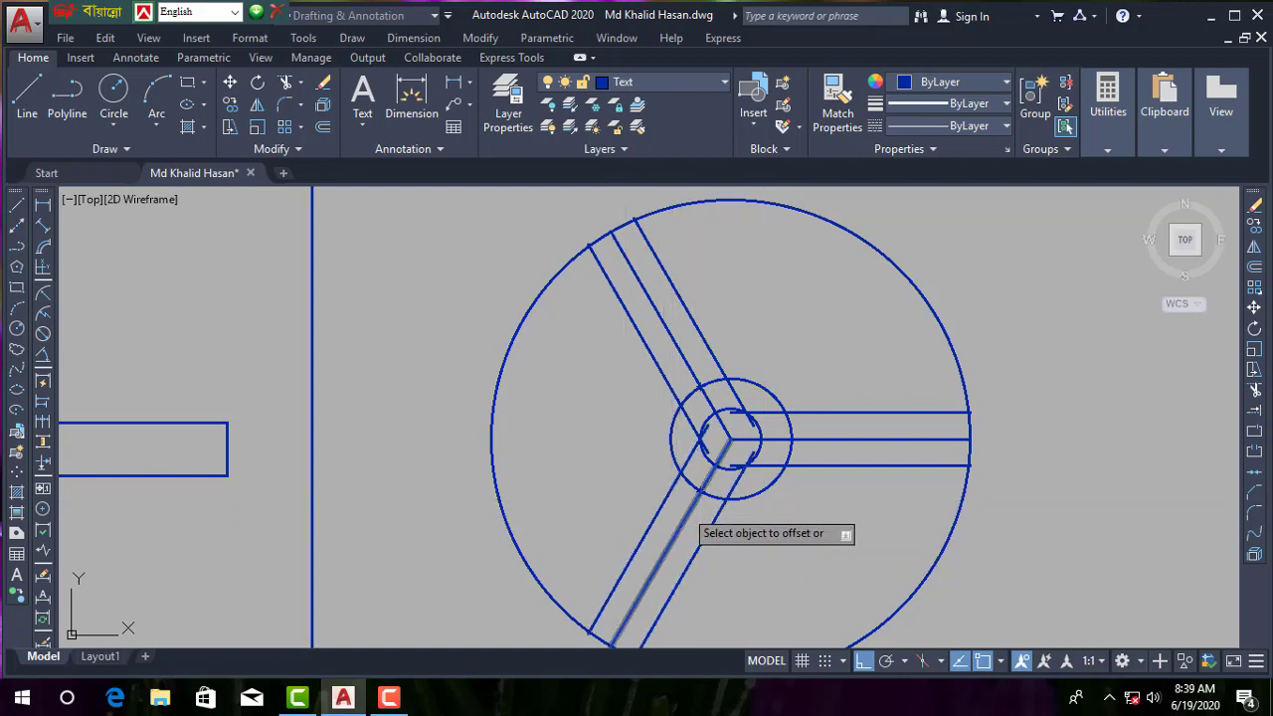
pyautogui.scroll(4, 786, 463)
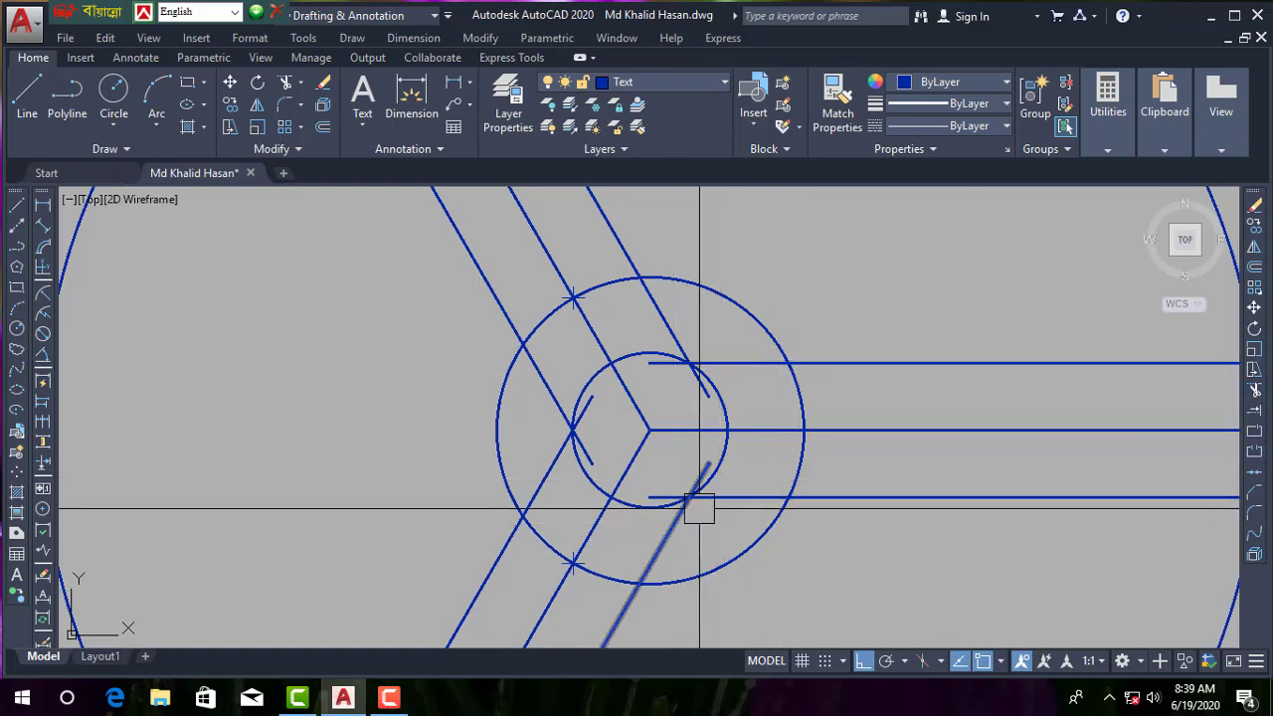
# - Trim the stray spoke segment between the hub and outer circles
pyautogui.write('TR')
pyautogui.press('Return')
pyautogui.press('Return')
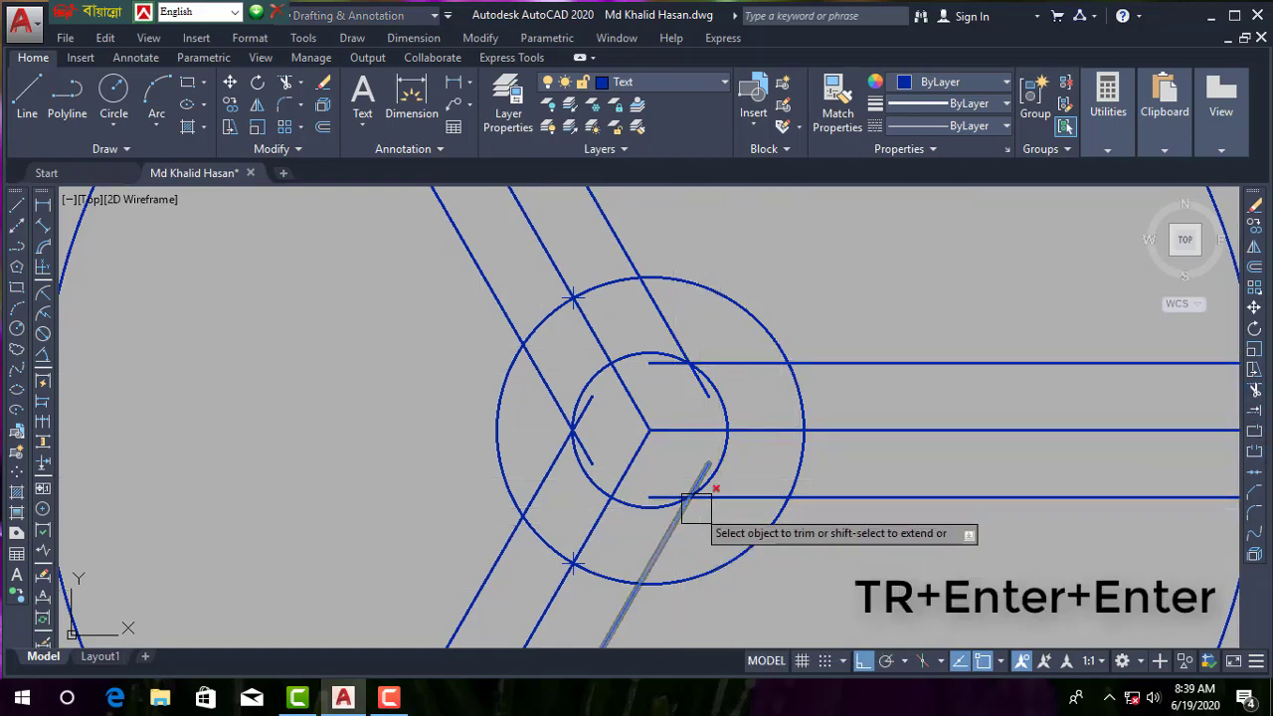
pyautogui.scroll(3, 581, 330)
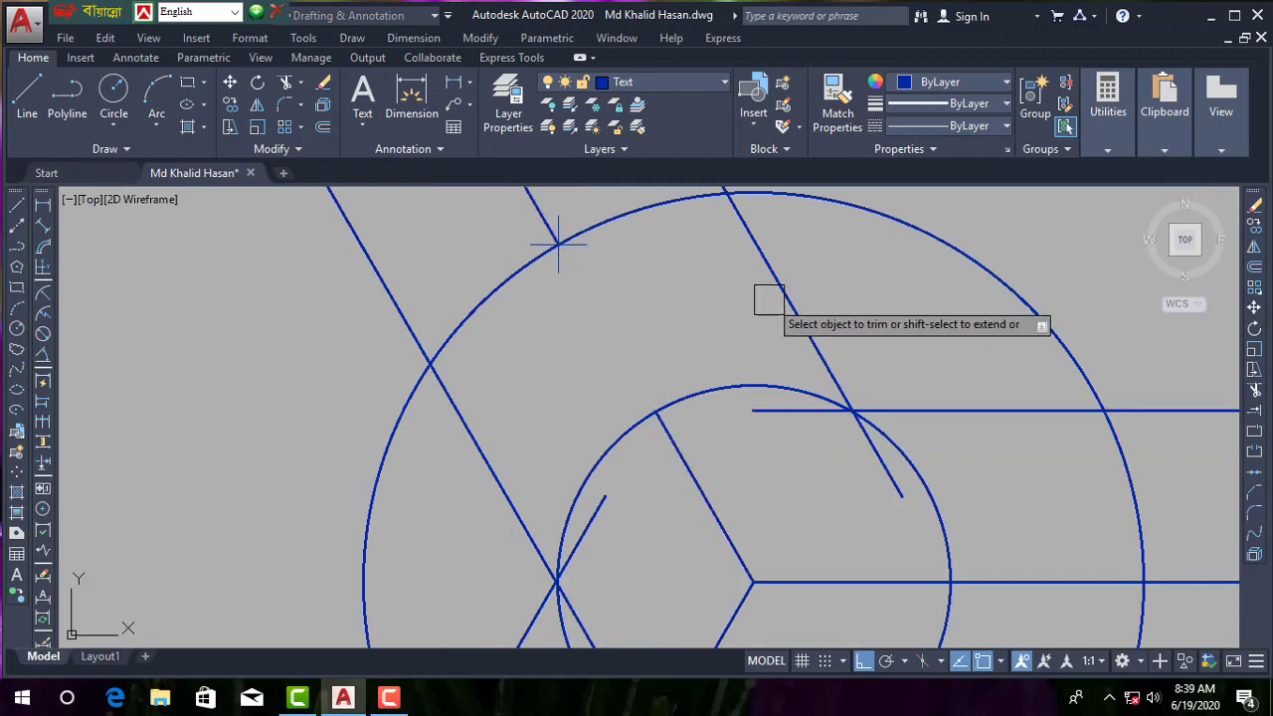
pyautogui.scroll(-1, 810, 303)
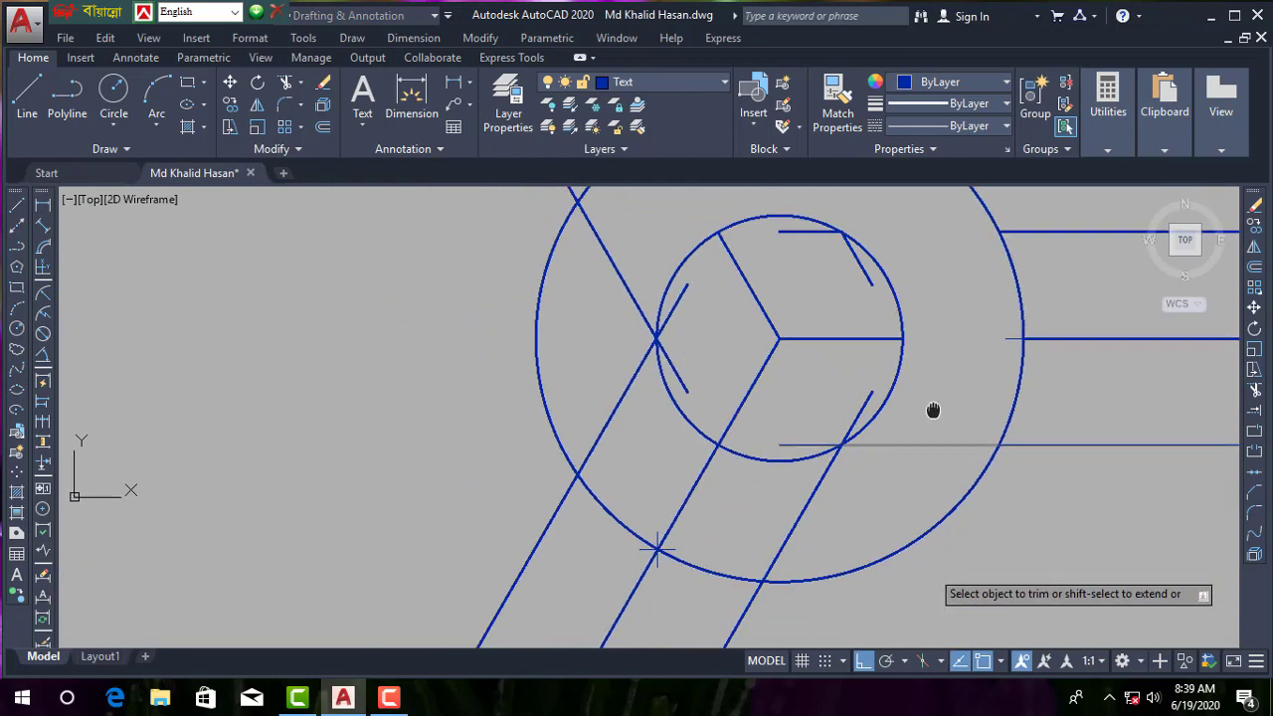
pyautogui.moveTo(945, 479); pyautogui.dragTo(804, 454, button='middle')
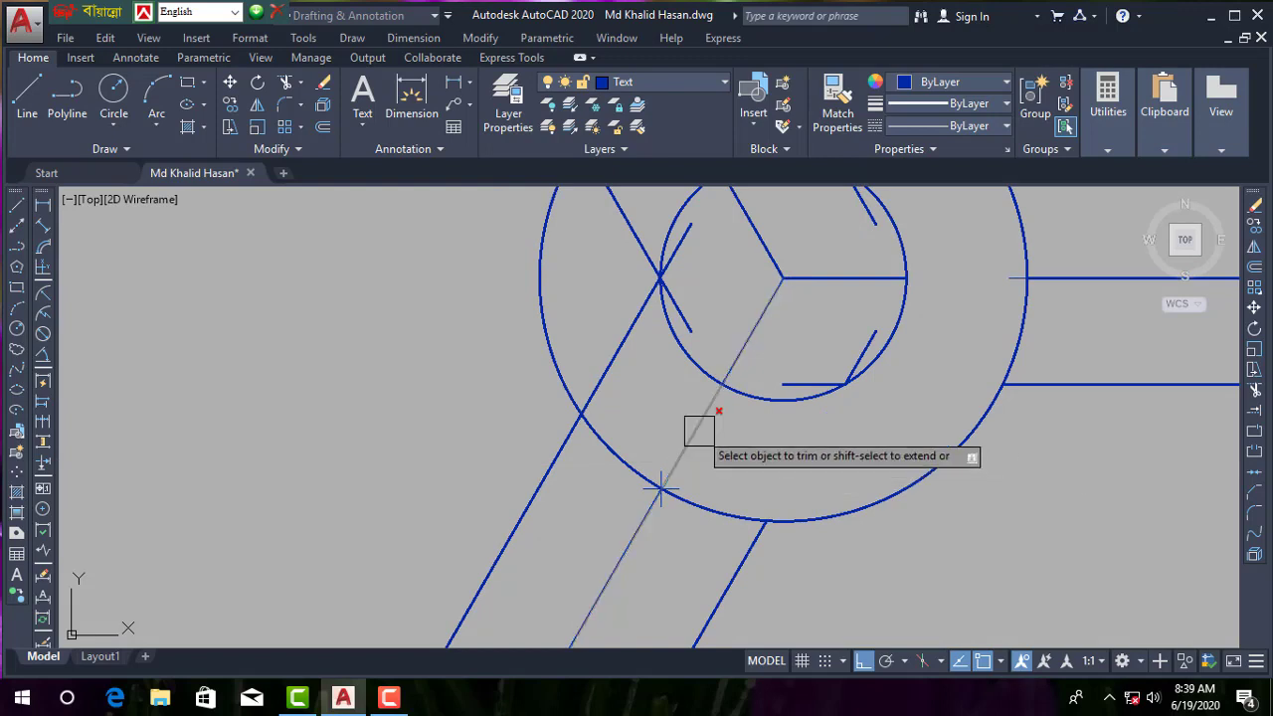
pyautogui.moveTo(626, 307); pyautogui.dragTo(650, 459, button='middle')
pyautogui.click(651, 460)
pyautogui.scroll(-1, 647, 348)
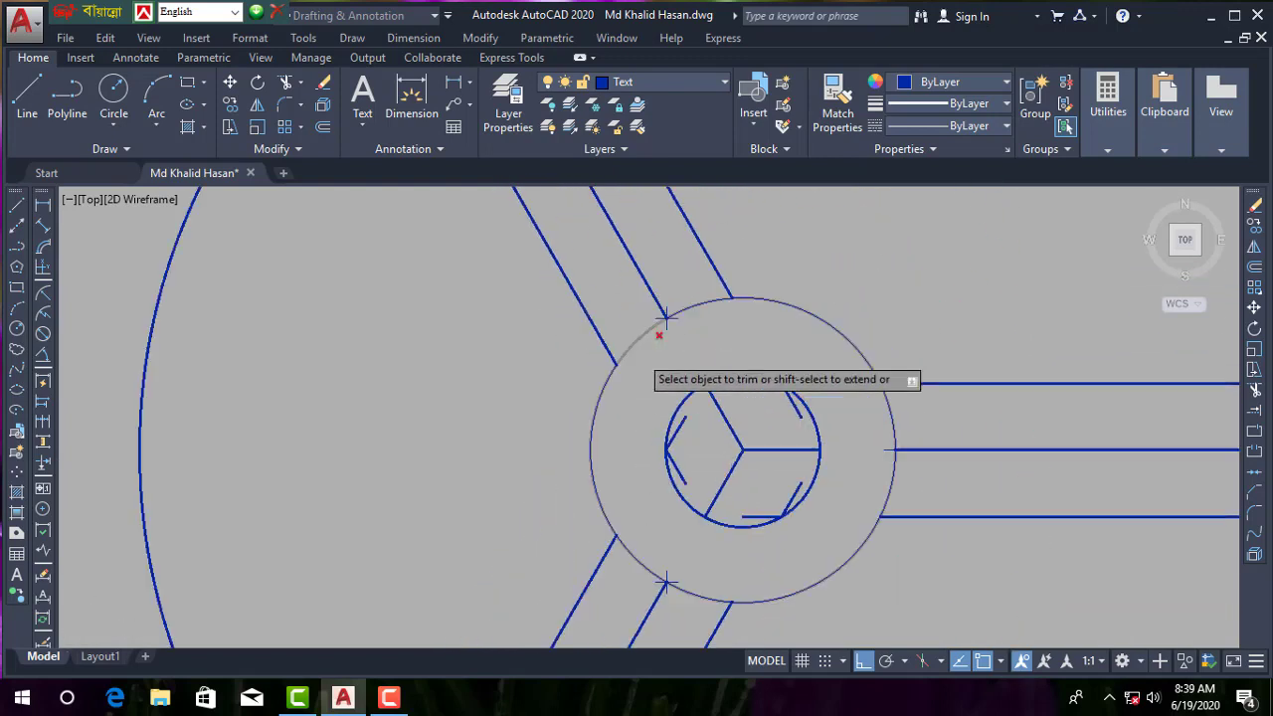
pyautogui.scroll(-1, 682, 477)
pyautogui.scroll(2, 553, 569)
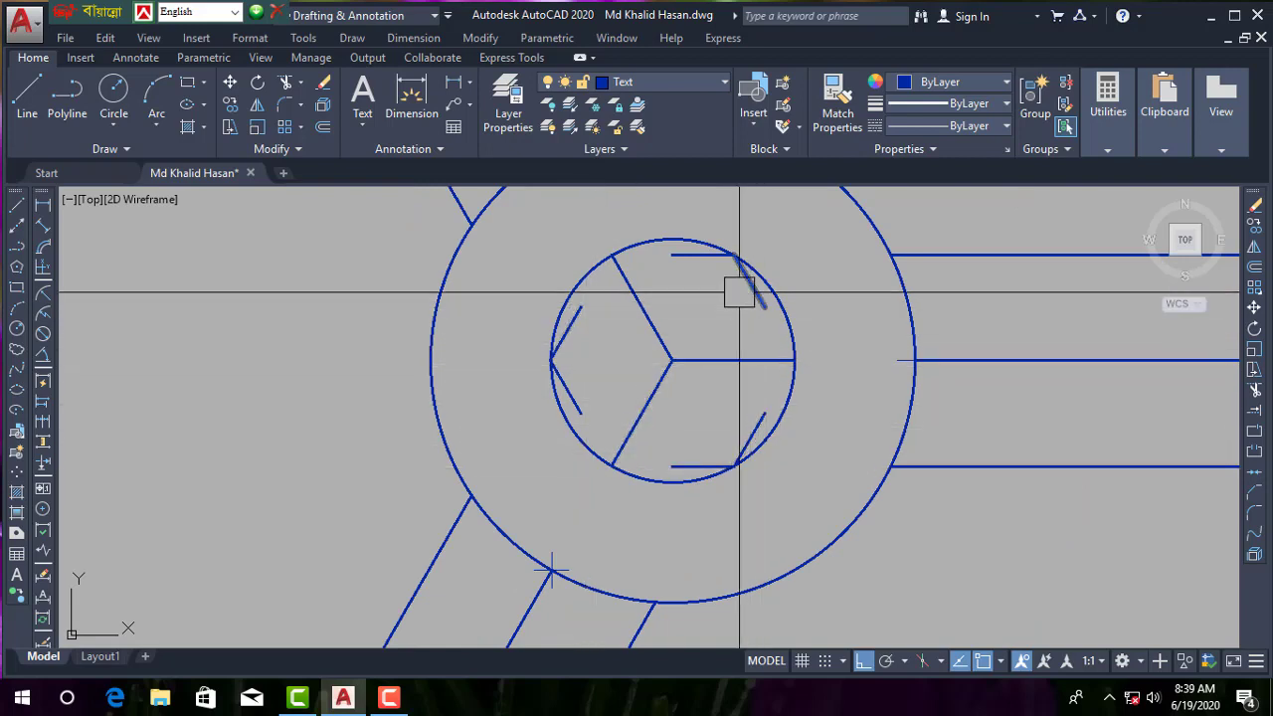
pyautogui.press('Escape')
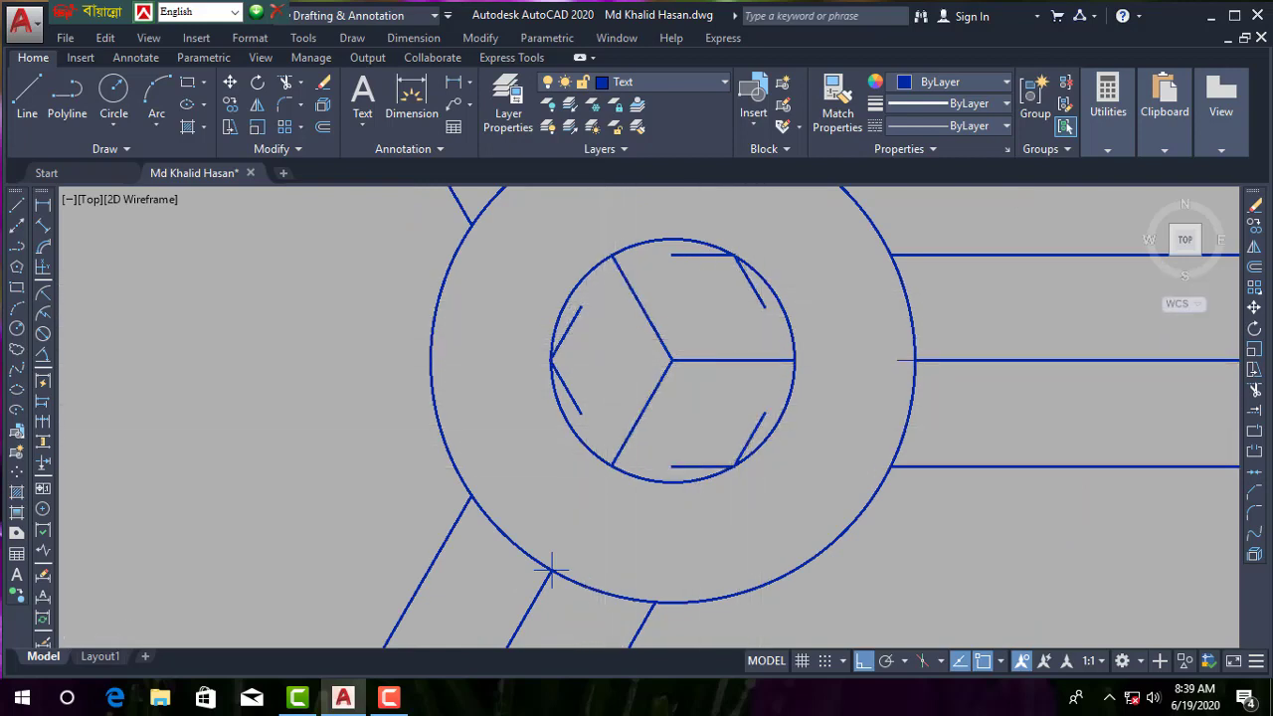
# - Select the short original spoke lines inside the hub circle and delete them
pyautogui.scroll(2, 664, 389)
pyautogui.click(697, 320)
pyautogui.click(575, 464)
pyautogui.scroll(-2, 685, 422)
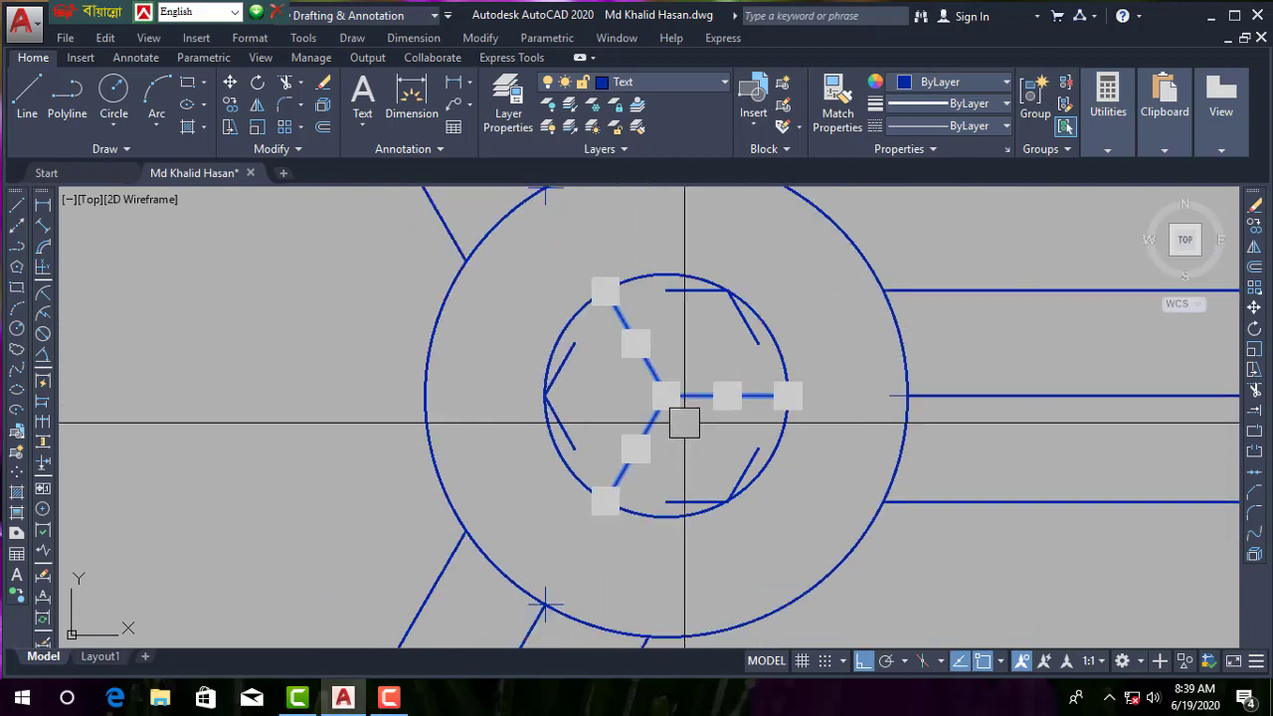
pyautogui.scroll(3, 592, 382)
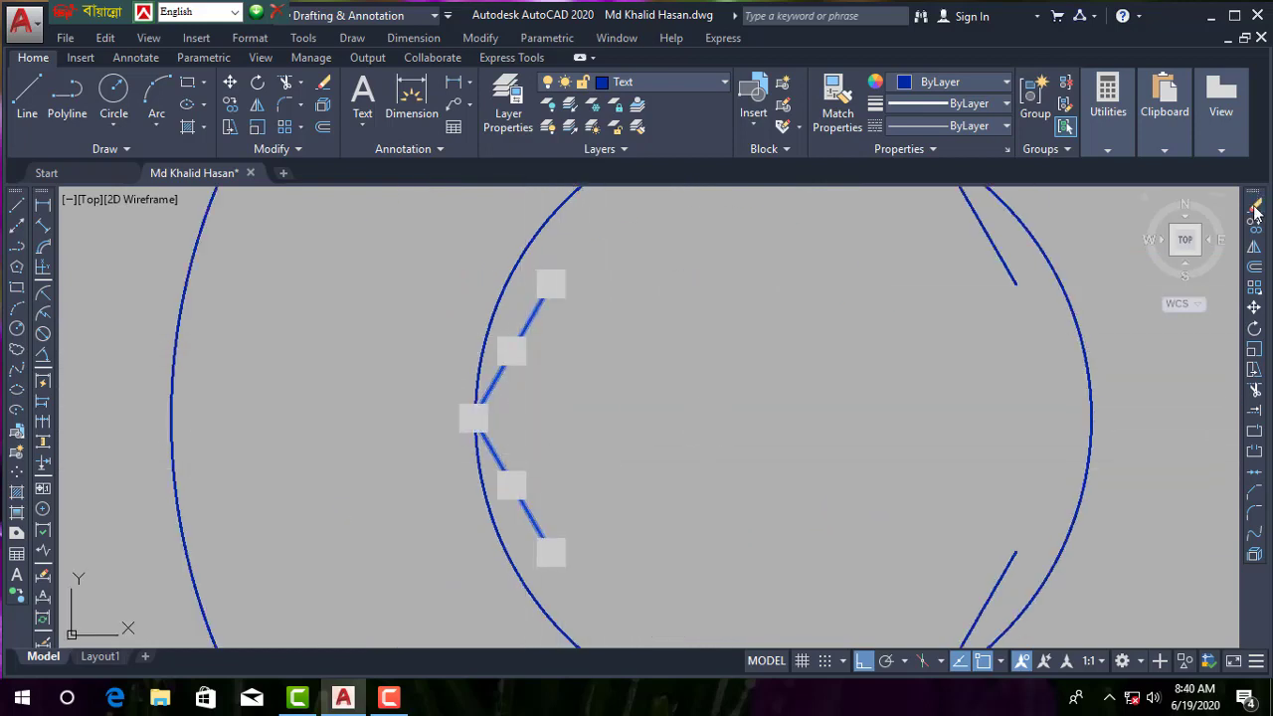
pyautogui.scroll(-2, 662, 420)
pyautogui.click(852, 294)
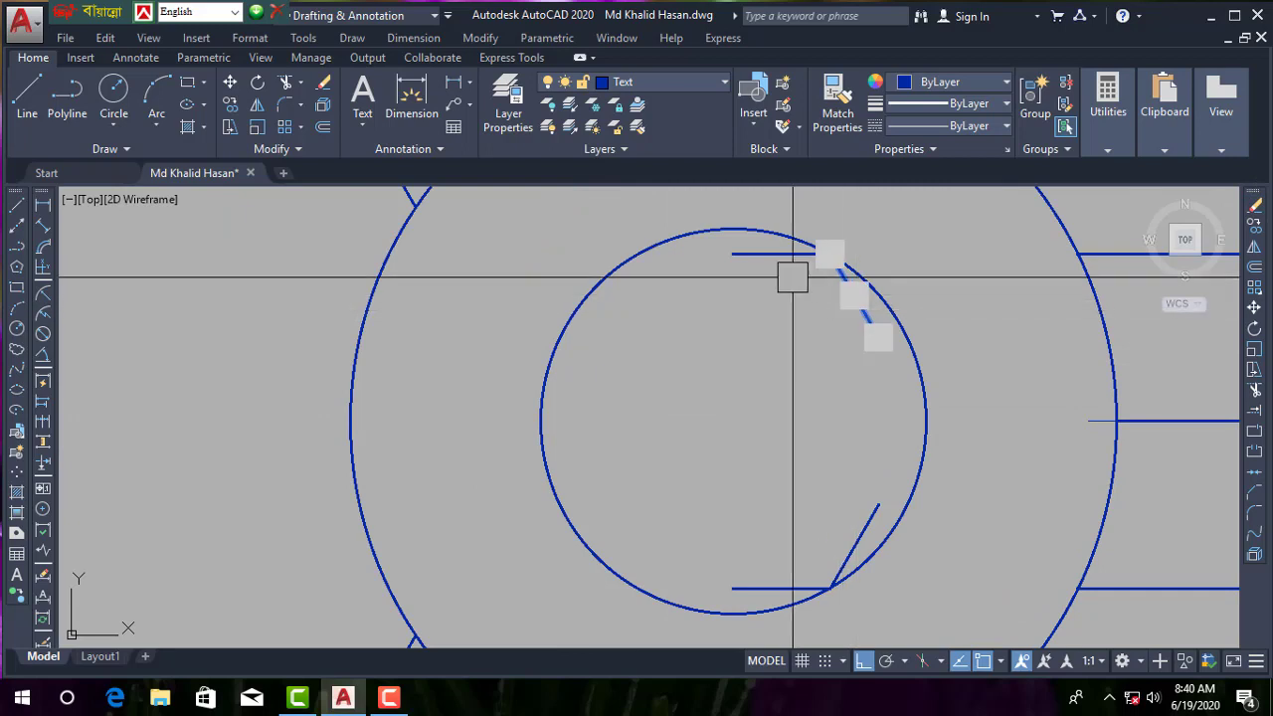
pyautogui.click(786, 254)
pyautogui.click(866, 520)
pyautogui.click(735, 582)
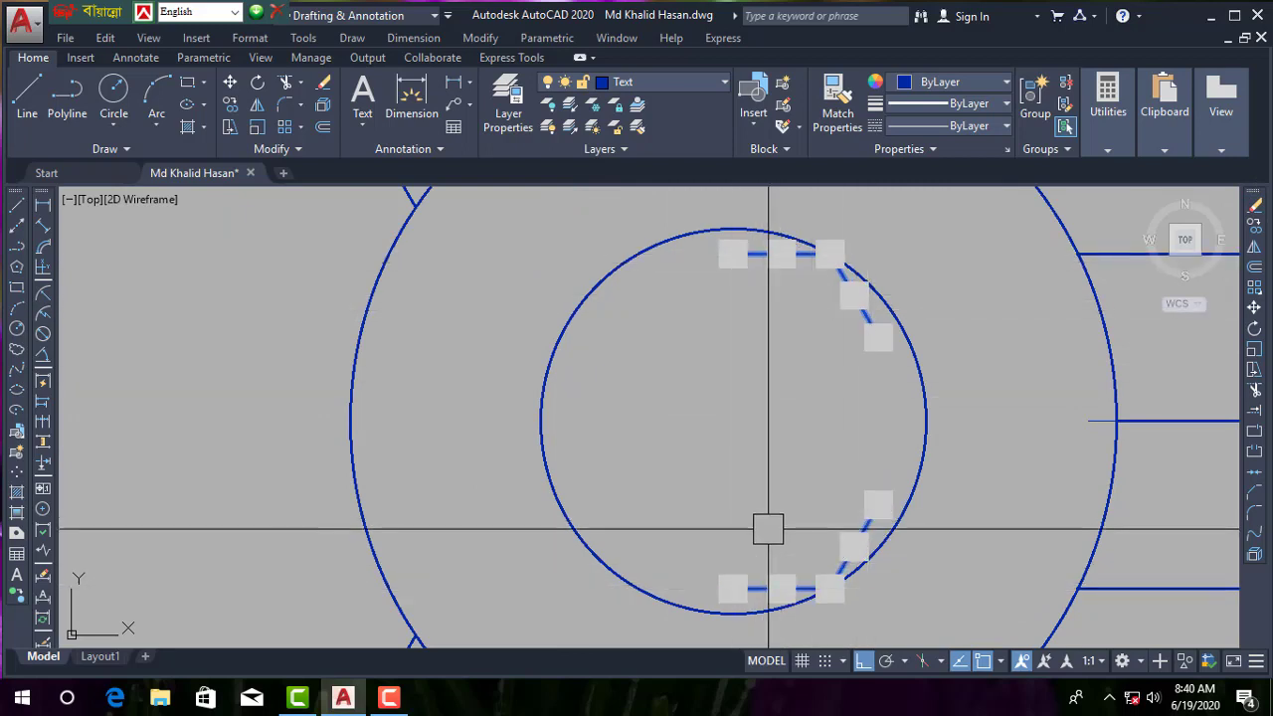
pyautogui.press('Delete')
pyautogui.scroll(3, 742, 421)
# - Window-select the large outer circle with the spoke end segments and erase them
pyautogui.scroll(-1, 716, 421)
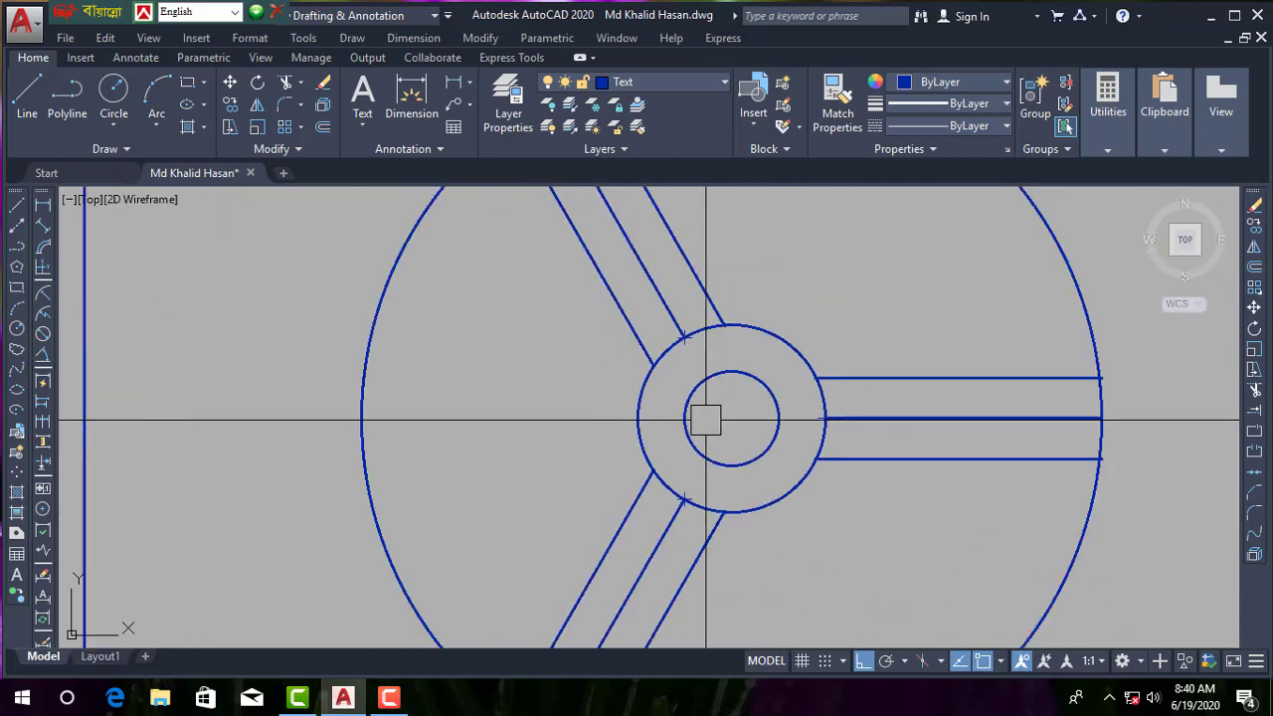
pyautogui.scroll(2, 690, 335)
pyautogui.scroll(1, 666, 353)
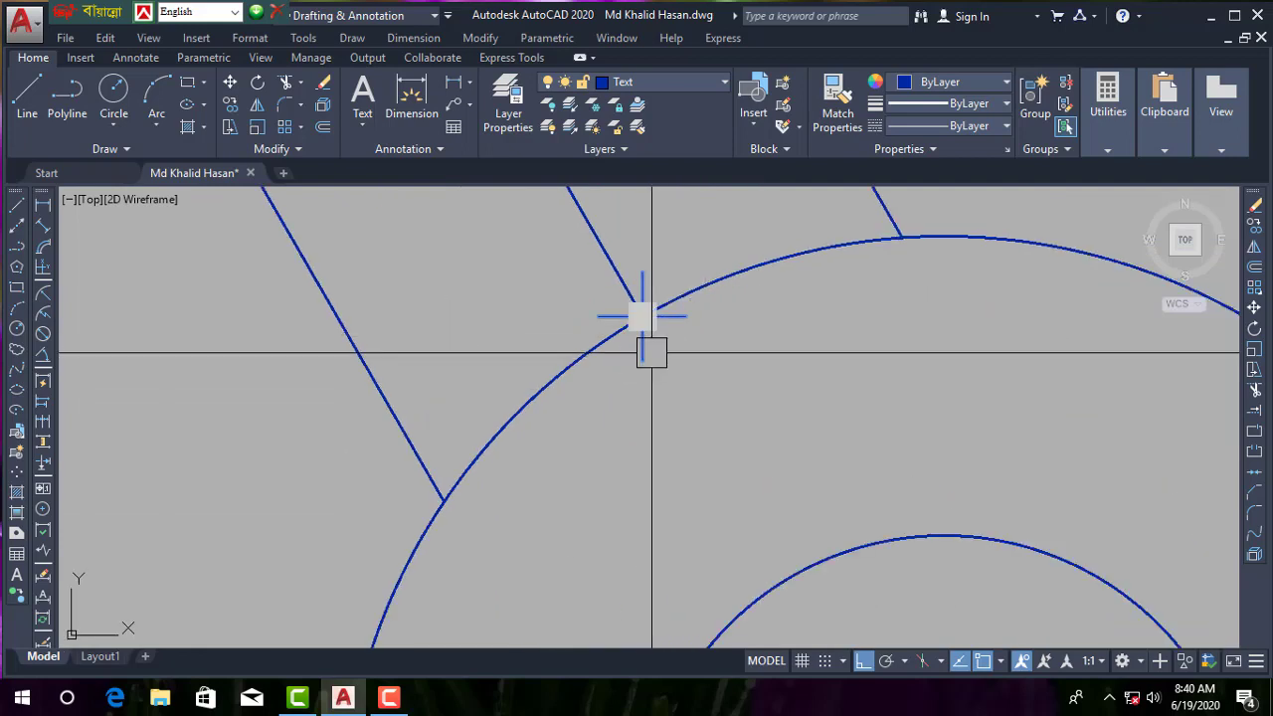
pyautogui.scroll(-2, 651, 353)
pyautogui.moveTo(716, 418); pyautogui.dragTo(691, 463, button='middle')
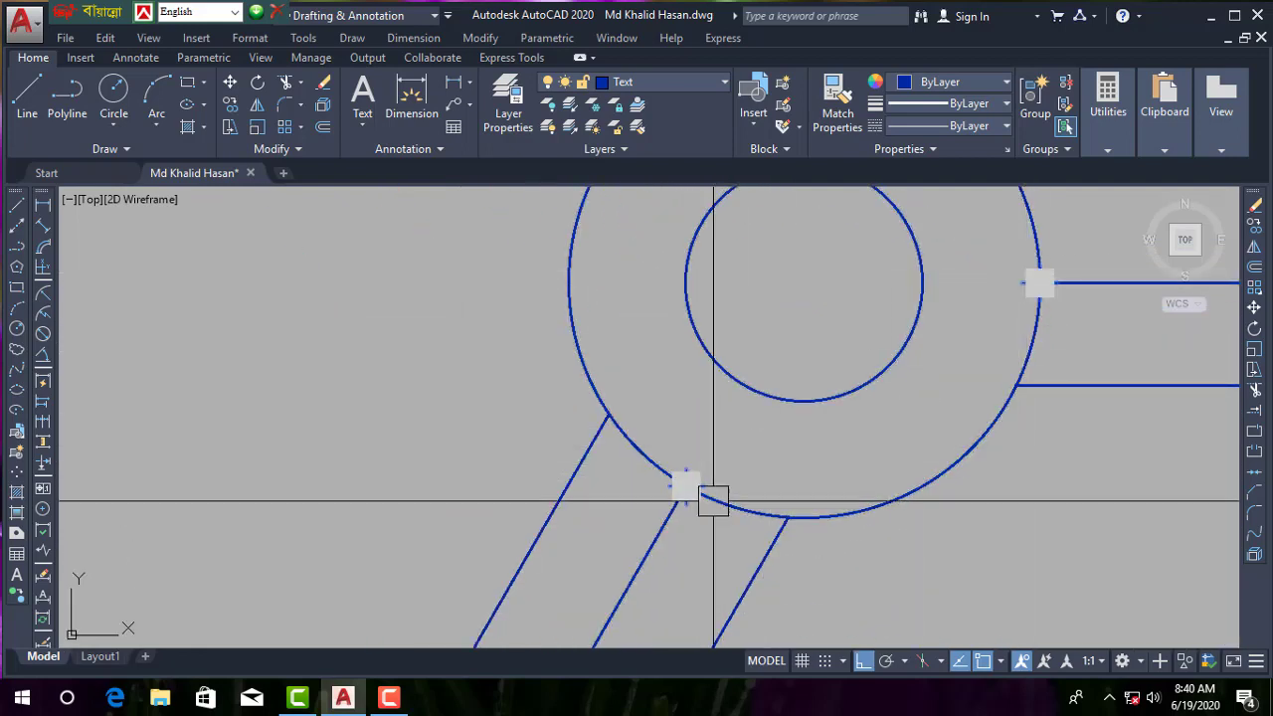
pyautogui.scroll(-3, 712, 500)
pyautogui.scroll(1, 861, 446)
pyautogui.scroll(-2, 881, 441)
pyautogui.moveTo(578, 315); pyautogui.dragTo(709, 371, button='middle')
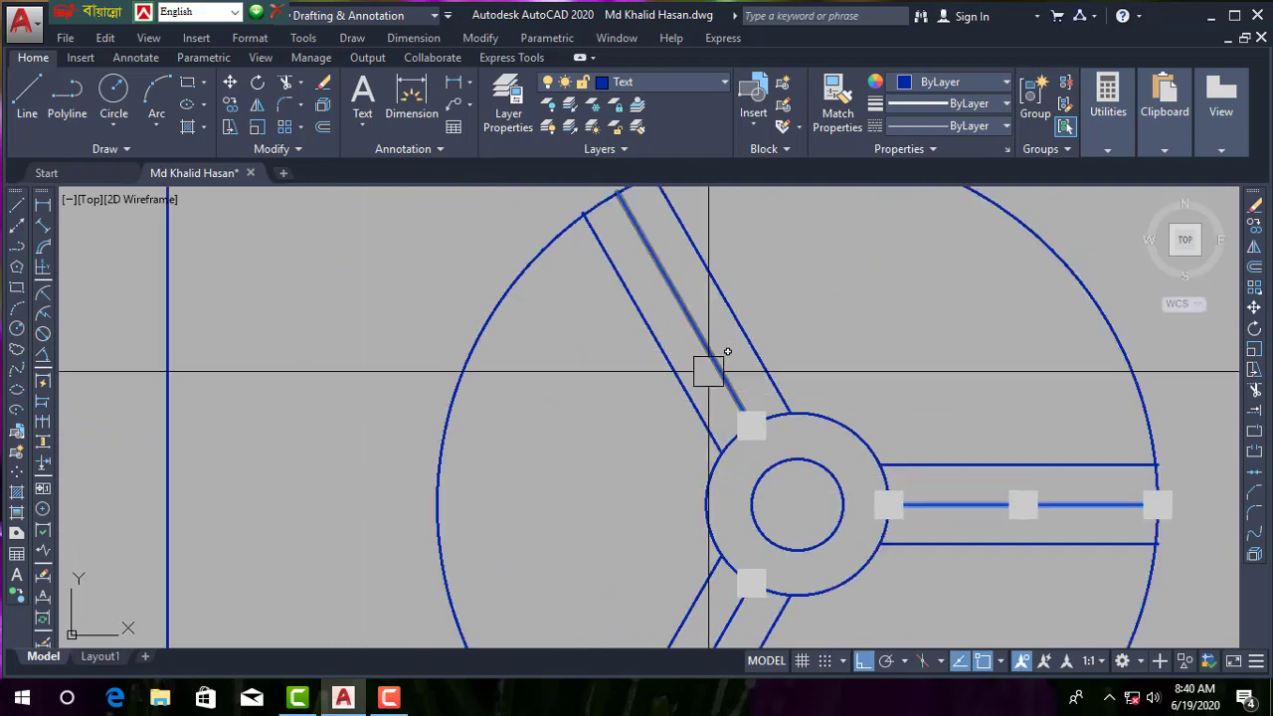
pyautogui.scroll(-1, 708, 371)
pyautogui.scroll(1, 733, 460)
pyautogui.scroll(-4, 651, 411)
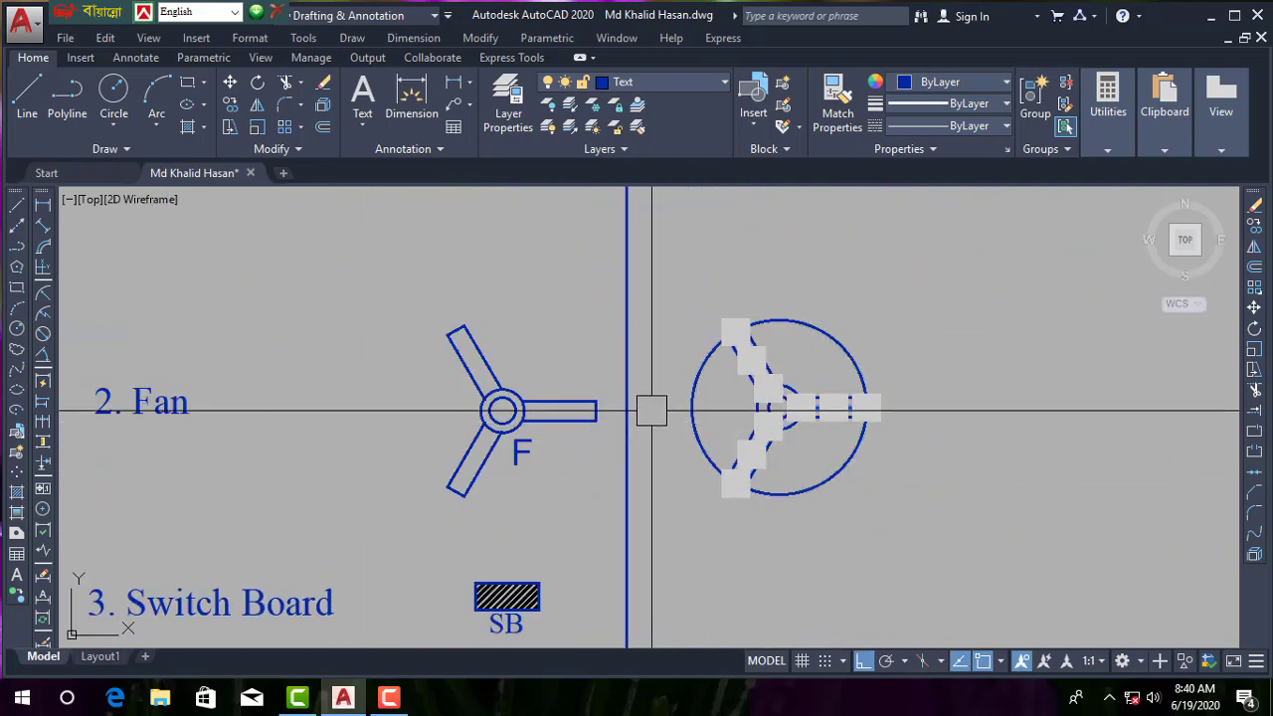
pyautogui.scroll(2, 690, 393)
pyautogui.click(739, 369)
pyautogui.click(665, 421)
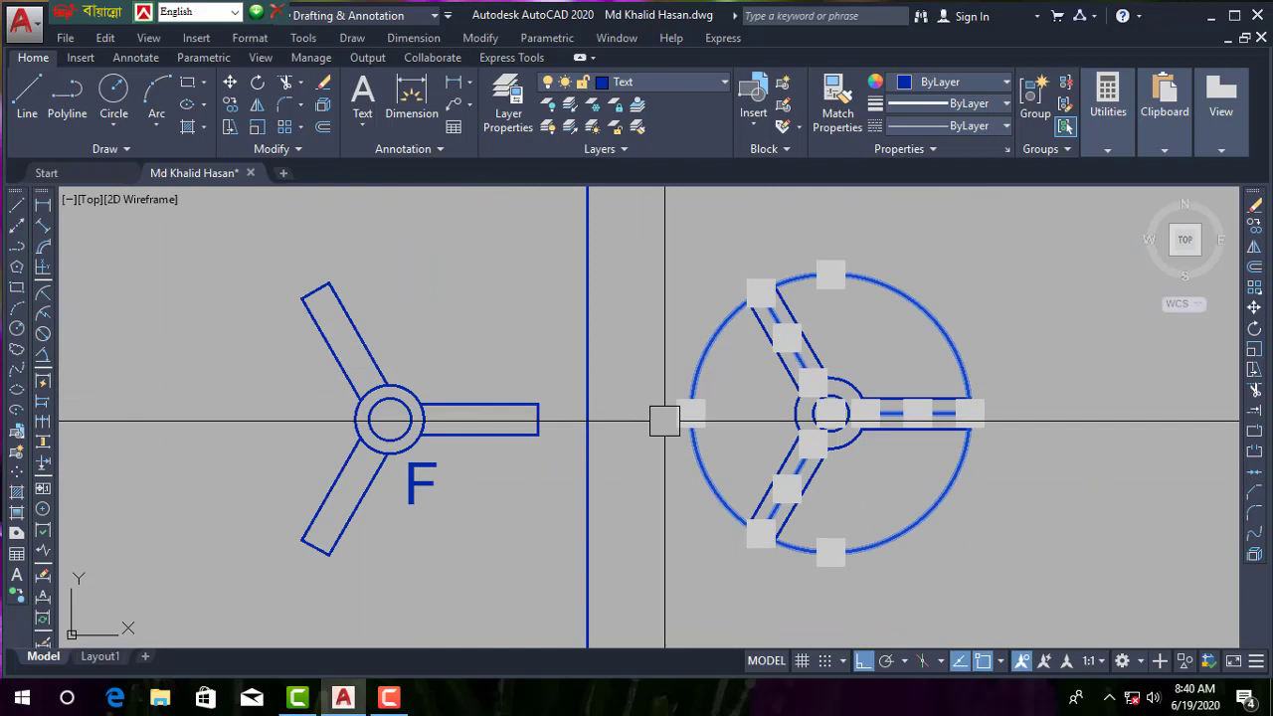
pyautogui.press('Delete')
pyautogui.scroll(3, 749, 418)
pyautogui.scroll(2, 813, 288)
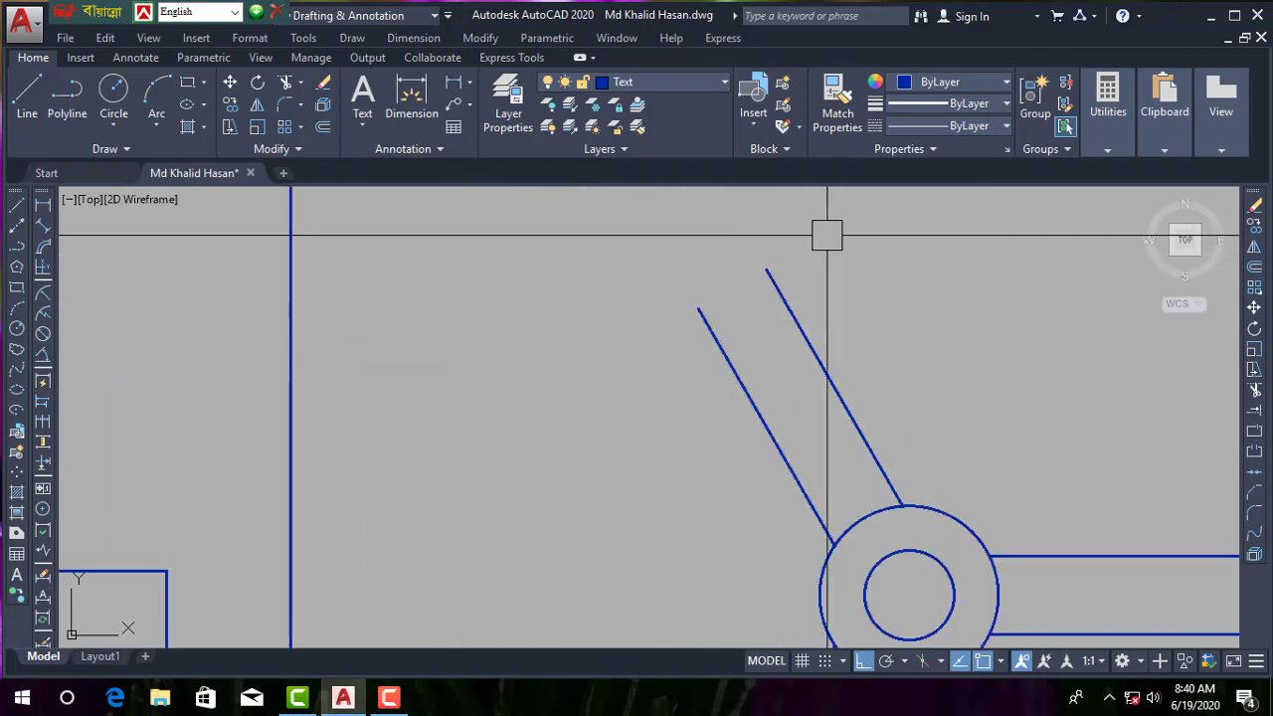
# - Draw a short line capping the upper blade's open end
pyautogui.click(17, 204)
pyautogui.click(698, 309)
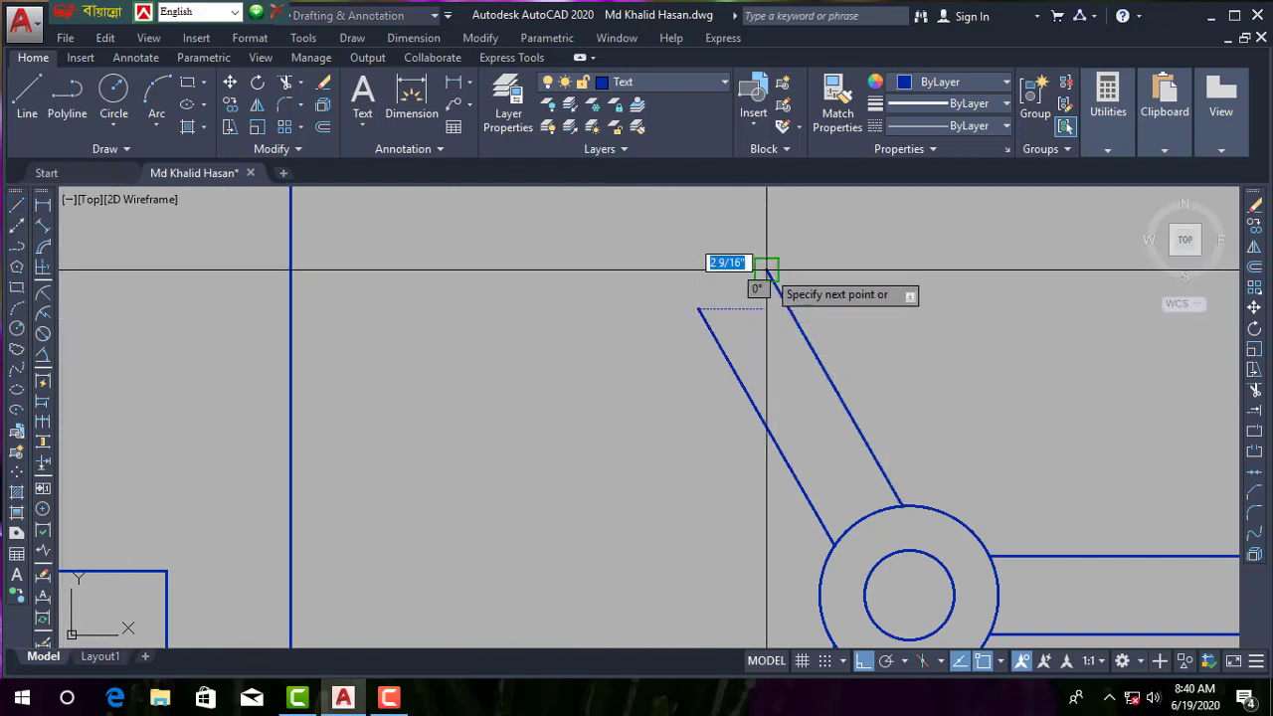
pyautogui.click(766, 270)
pyautogui.press('Escape')
pyautogui.scroll(-3, 622, 347)
pyautogui.scroll(3, 892, 432)
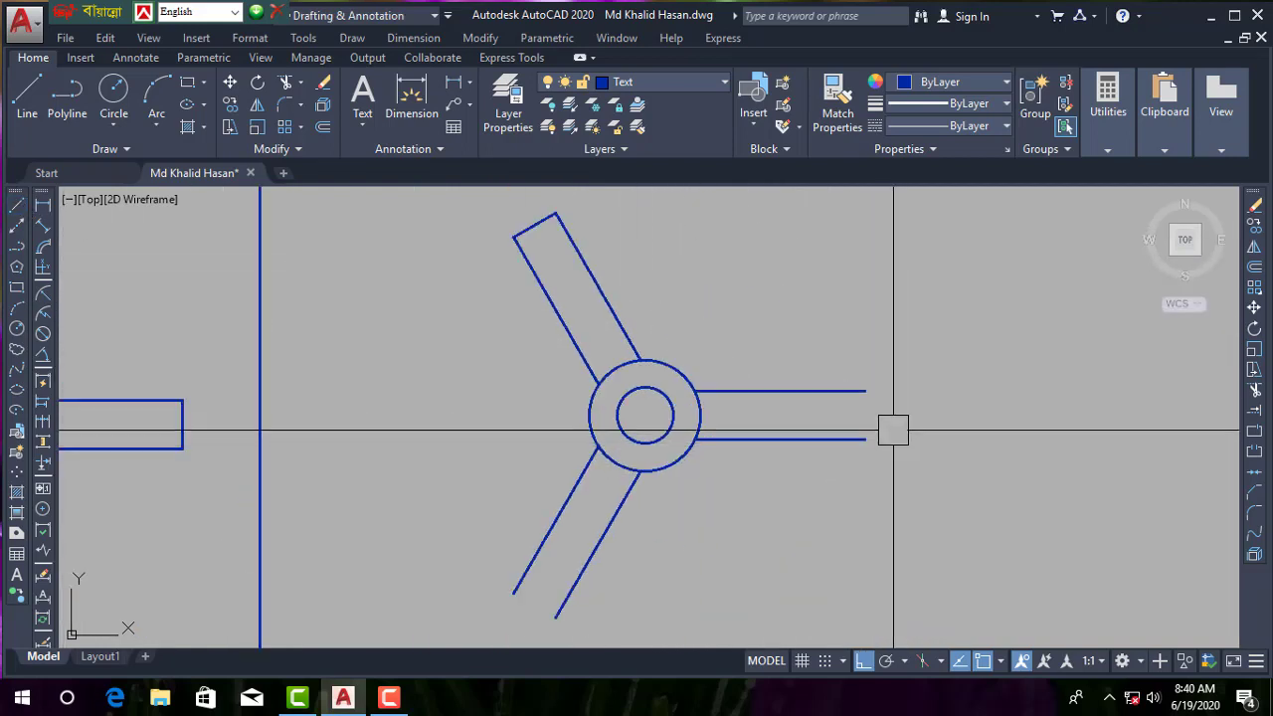
# - Cap the right and lower blades' open ends with short lines
pyautogui.click(17, 204)
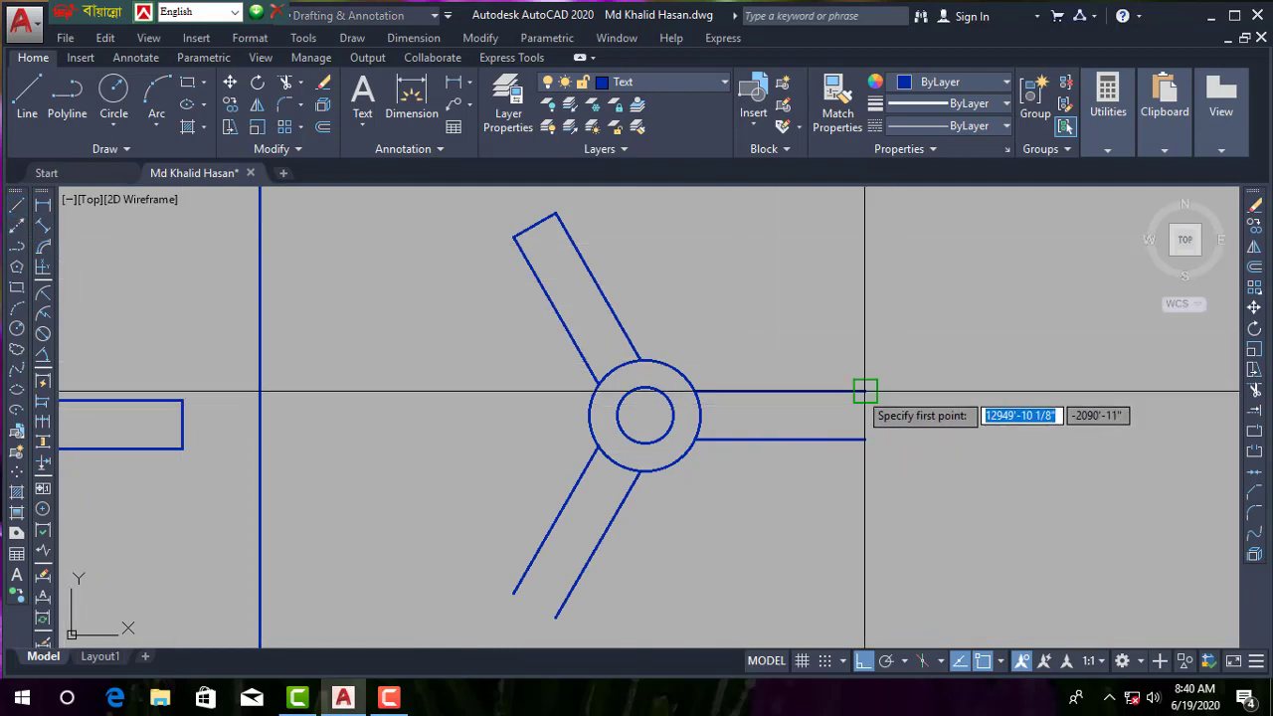
pyautogui.click(864, 391)
pyautogui.click(864, 439)
pyautogui.press('Escape')
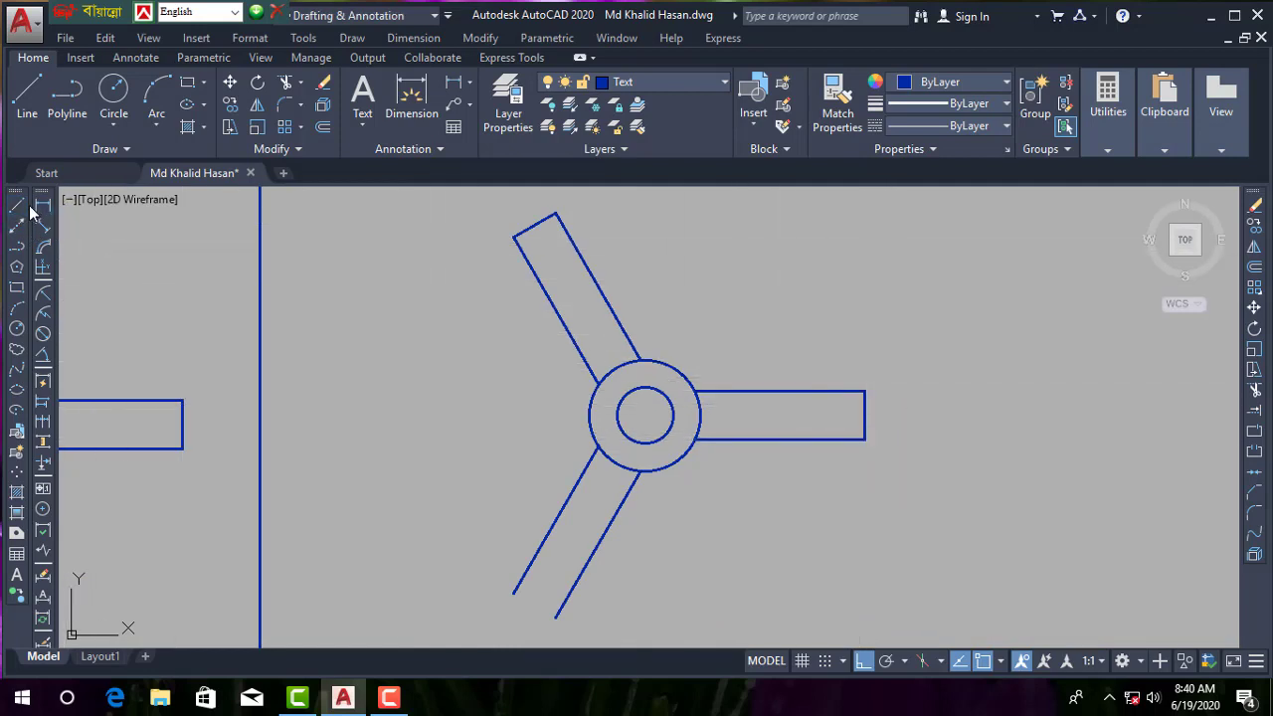
pyautogui.click(19, 209)
pyautogui.click(513, 594)
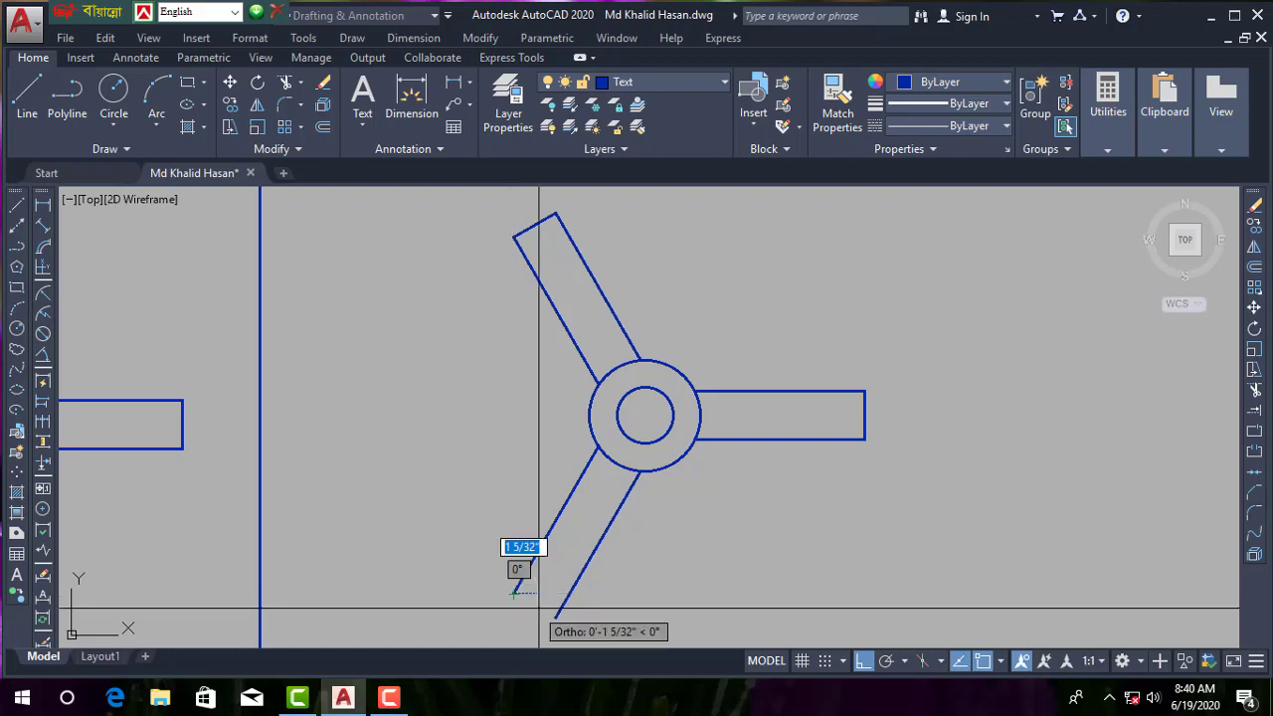
pyautogui.press('Escape')
pyautogui.scroll(-4, 761, 409)
pyautogui.scroll(-3, 683, 498)
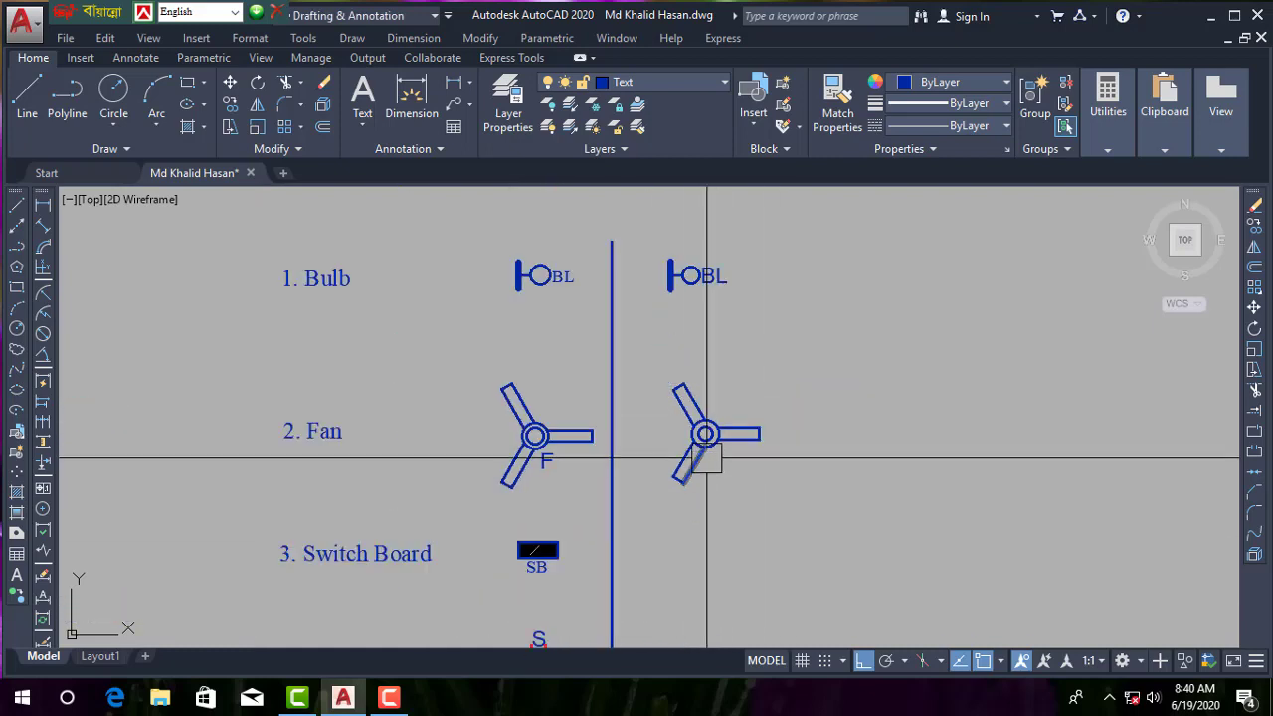
pyautogui.scroll(3, 721, 477)
pyautogui.scroll(3, 716, 477)
pyautogui.write('T')
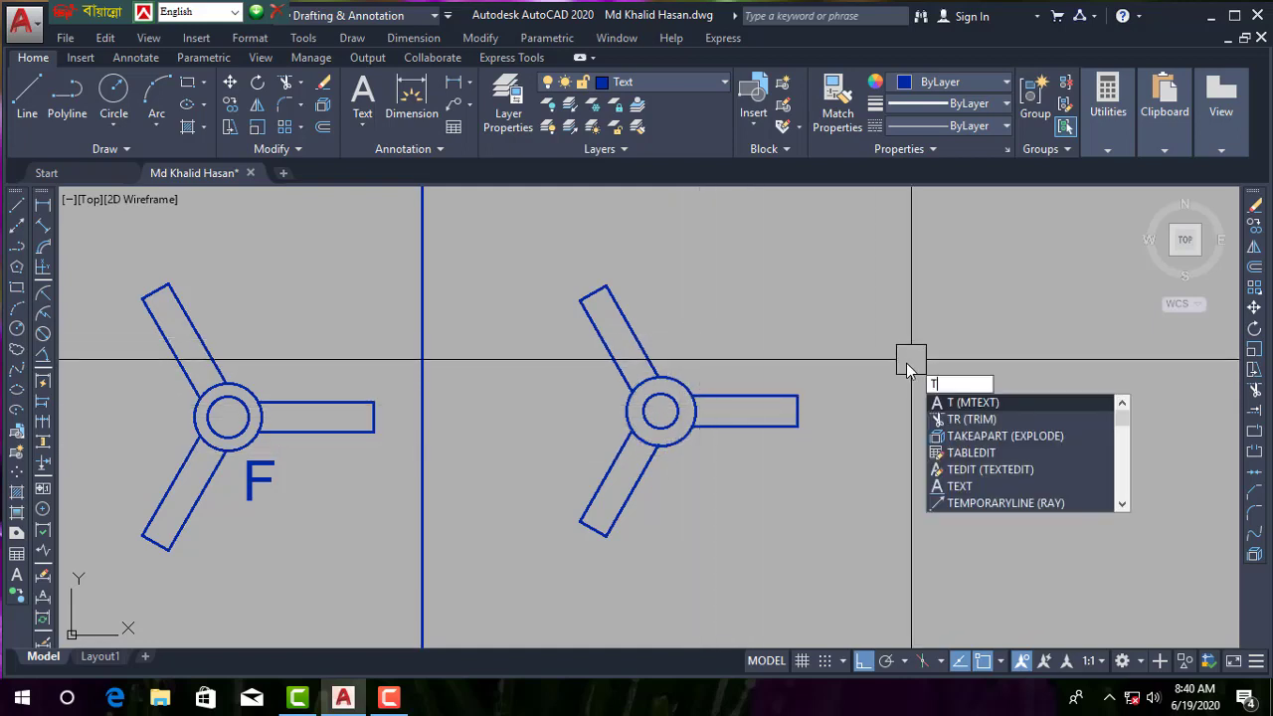
# - Create a multiline text label "F" on the redrawn fan
pyautogui.press('Return')
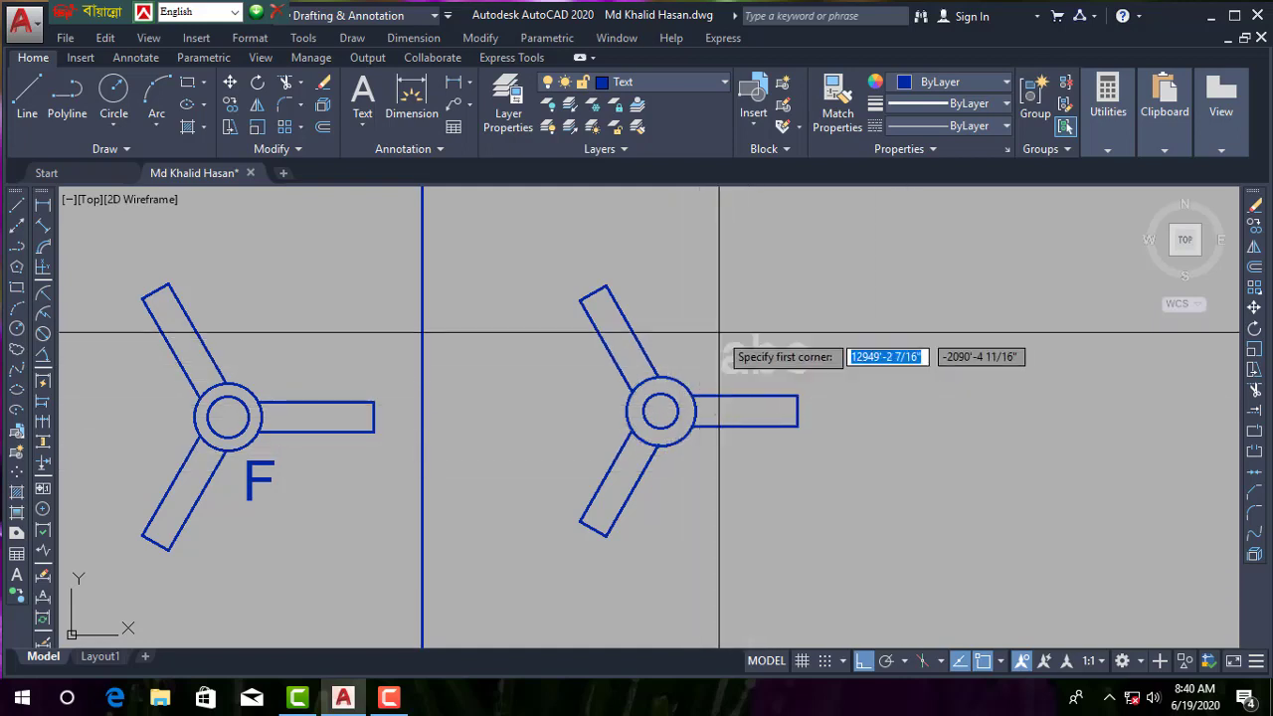
pyautogui.click(684, 312)
pyautogui.click(819, 370)
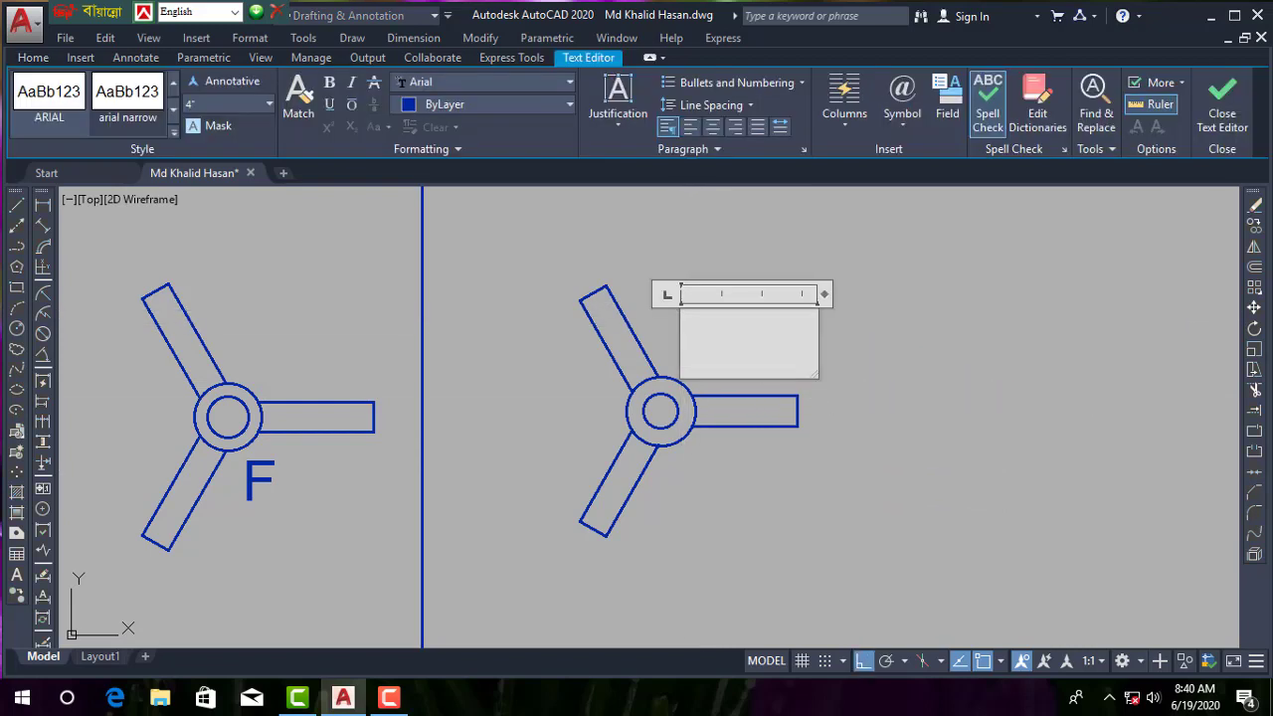
pyautogui.write('F')
pyautogui.click(727, 400)
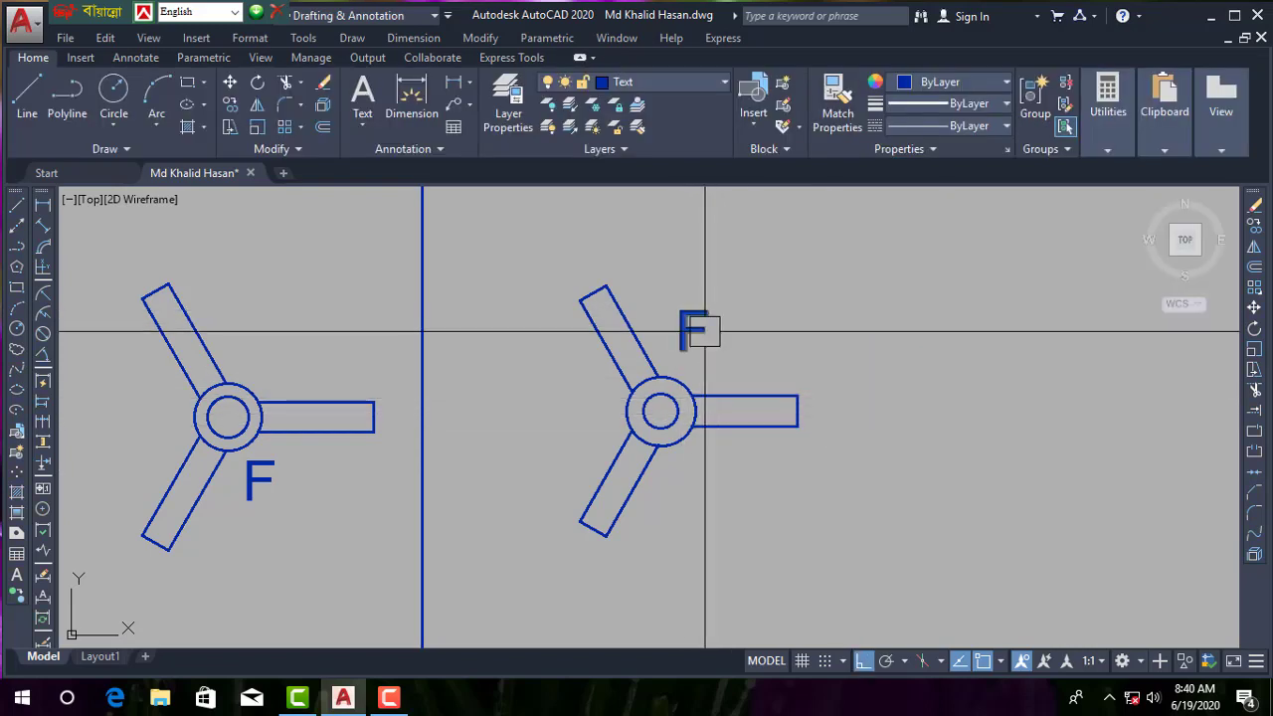
# - Move the F label, with Ortho off, to just above the hub beside the right blade
pyautogui.click(705, 331)
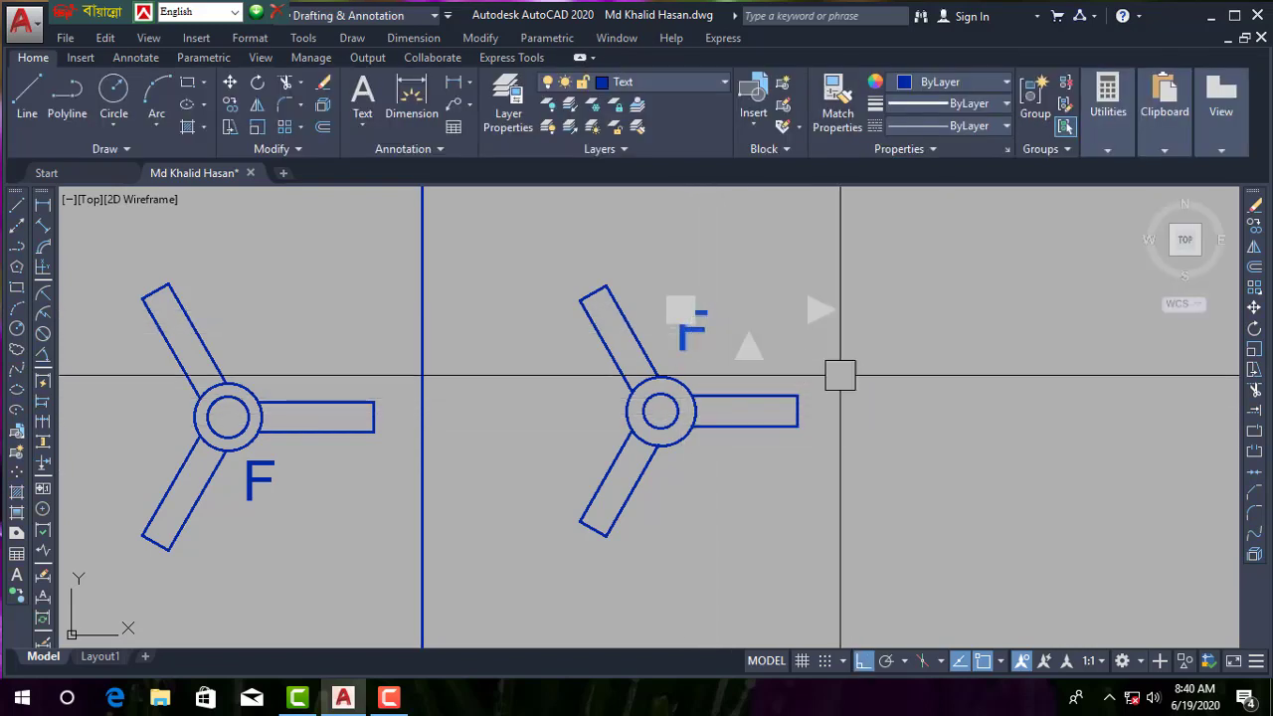
pyautogui.click(1256, 311)
pyautogui.scroll(2, 657, 294)
pyautogui.click(753, 285)
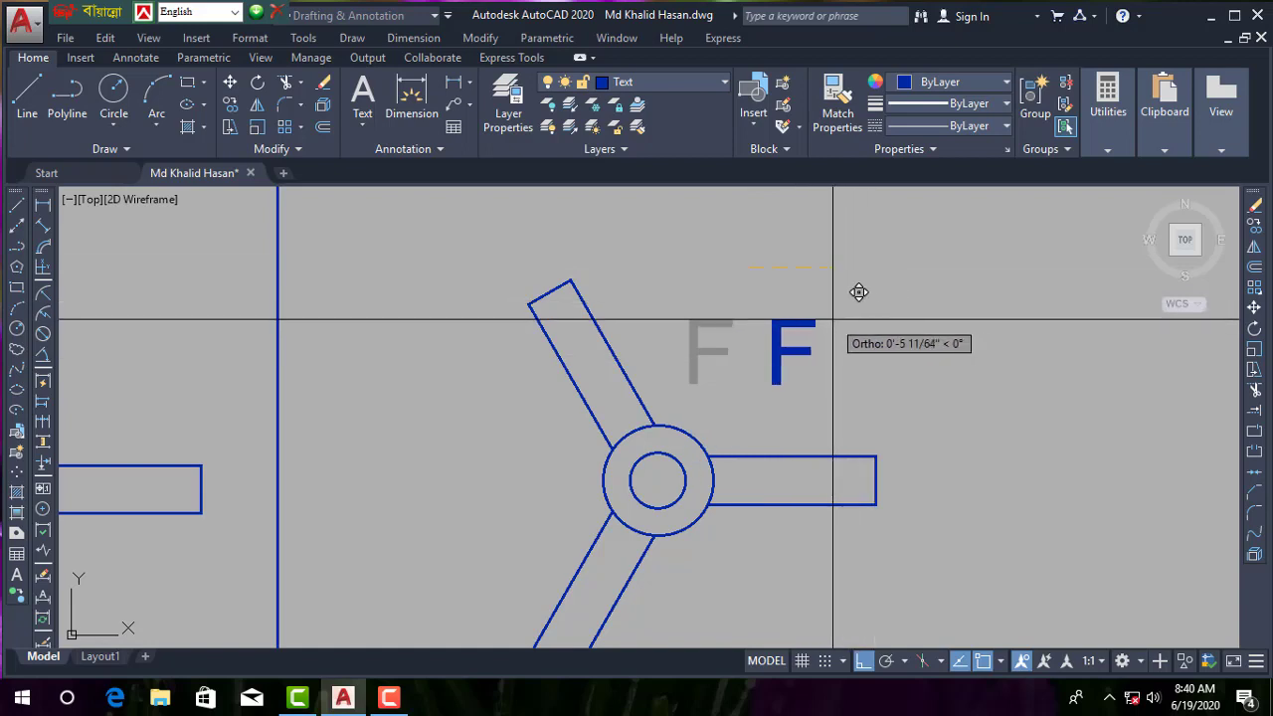
pyautogui.press('F8')
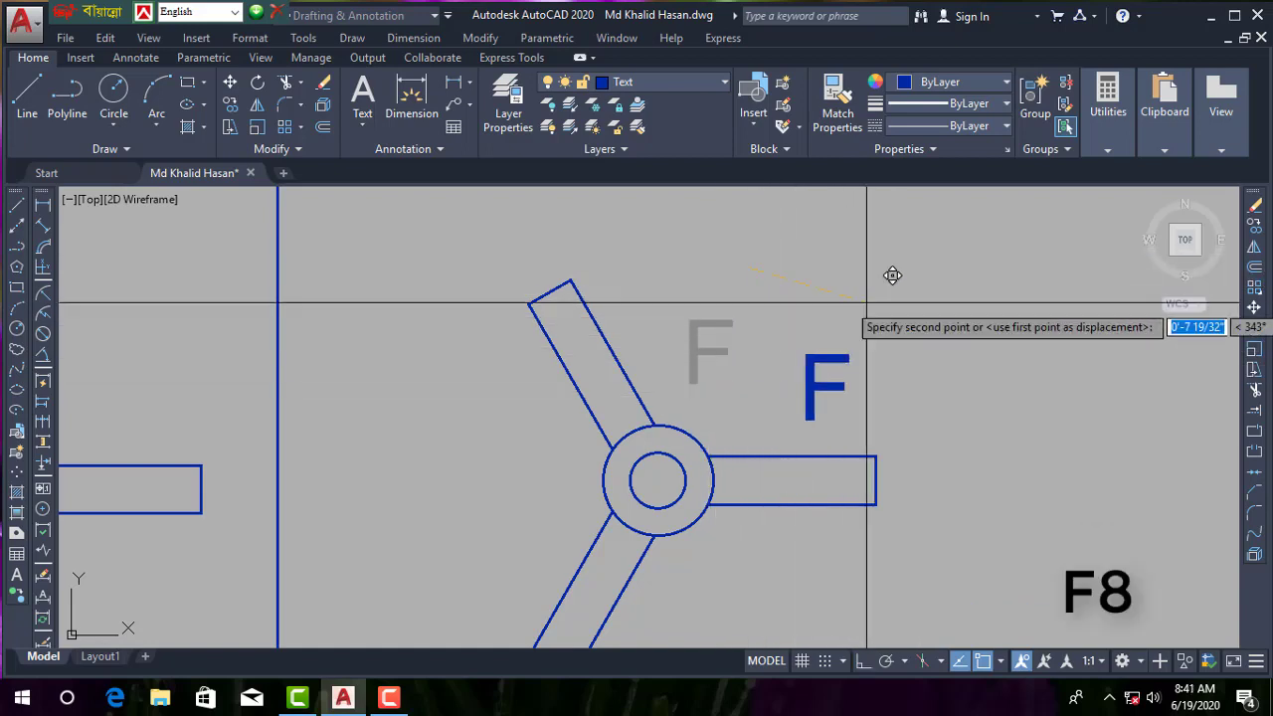
pyautogui.click(773, 279)
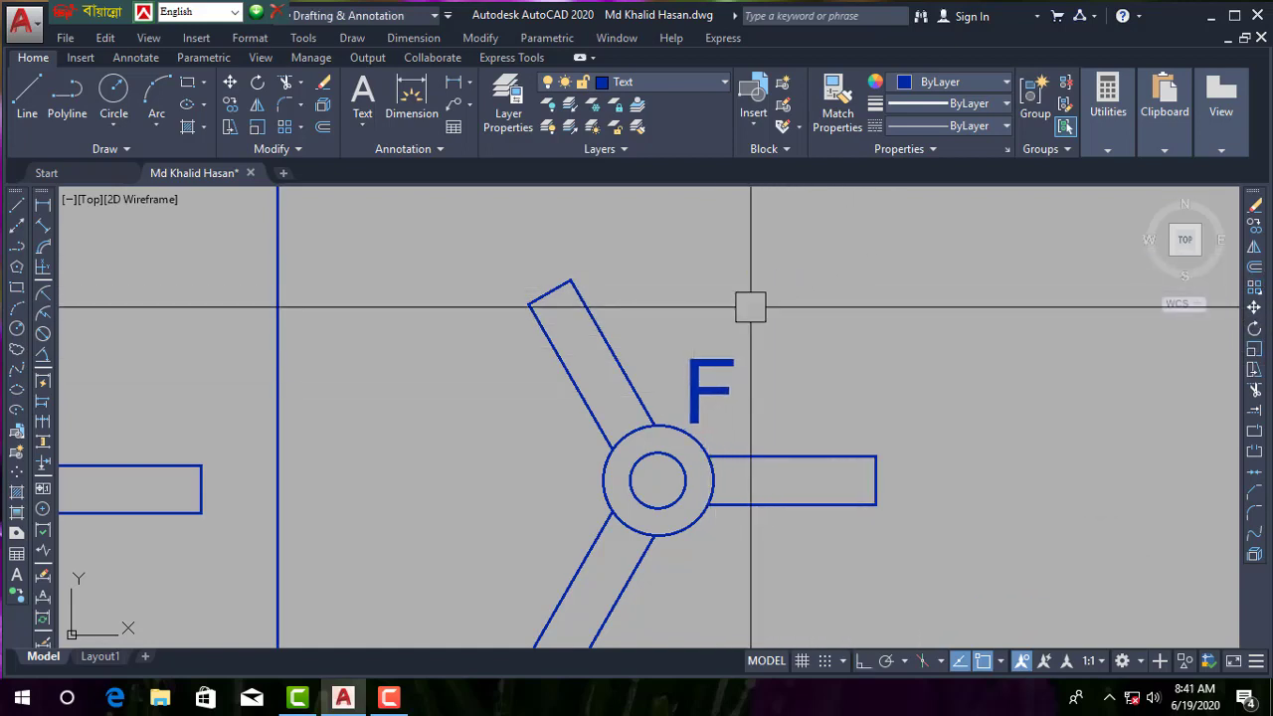
pyautogui.scroll(-5, 747, 304)
pyautogui.scroll(4, 737, 368)
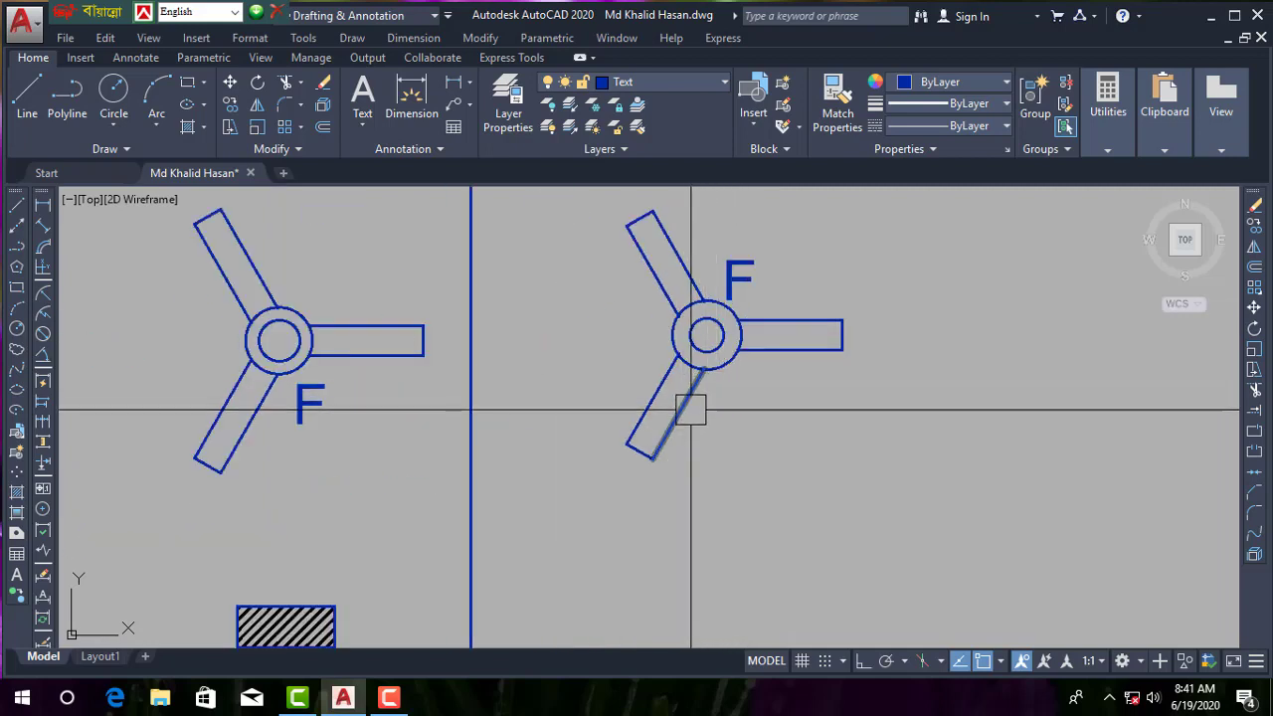
pyautogui.scroll(5, 687, 390)
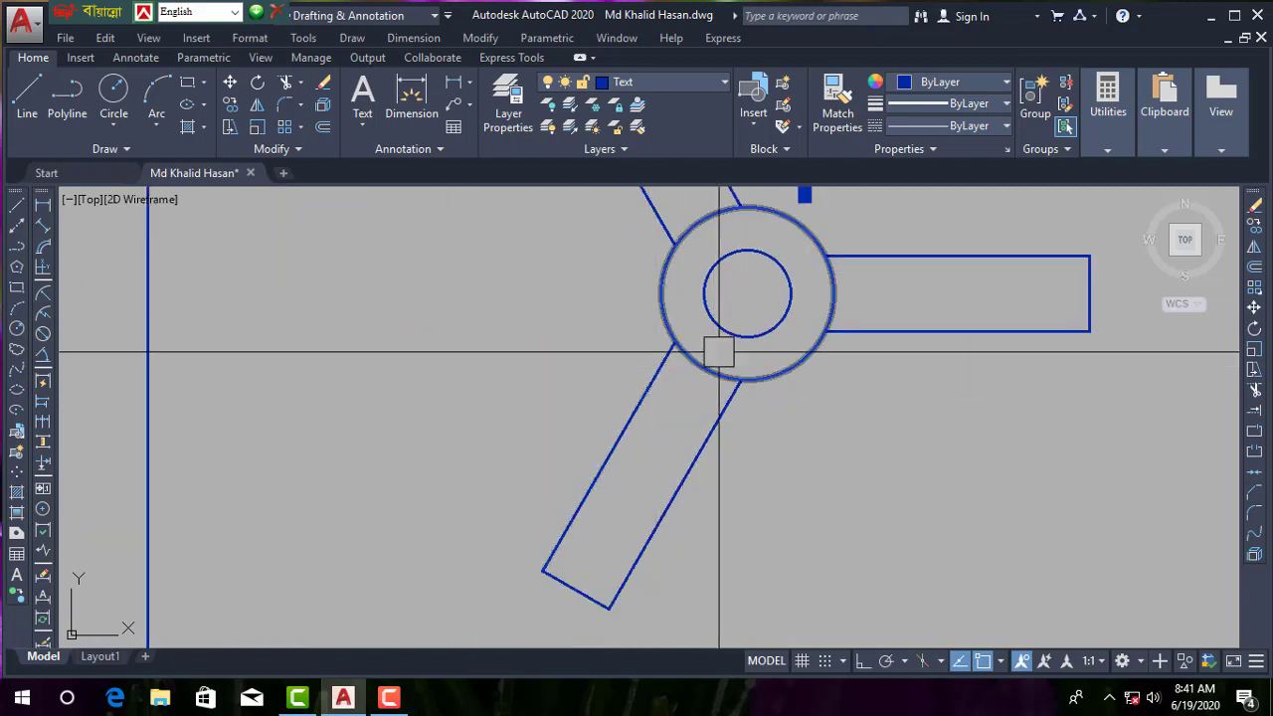
# - Window-select the redrawn fan and its F label and make them a block named FA
pyautogui.scroll(-4, 708, 285)
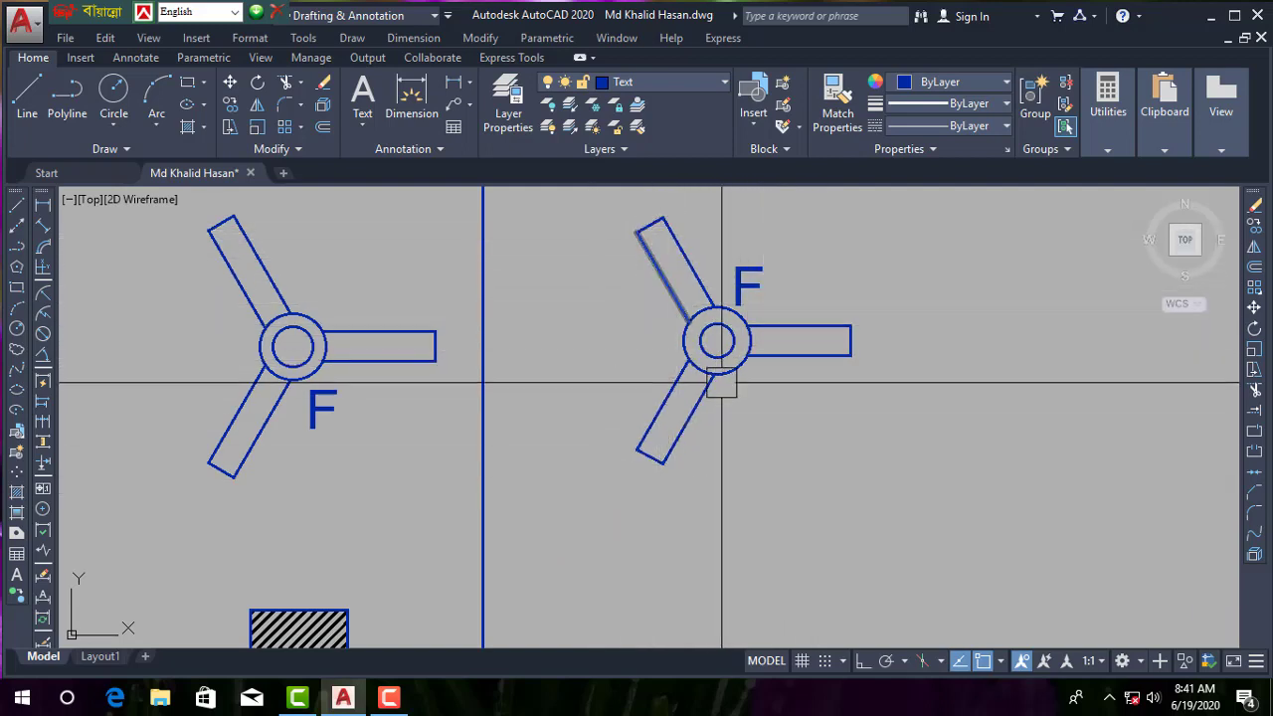
pyautogui.moveTo(792, 307); pyautogui.dragTo(762, 384, button='middle')
pyautogui.click(871, 262)
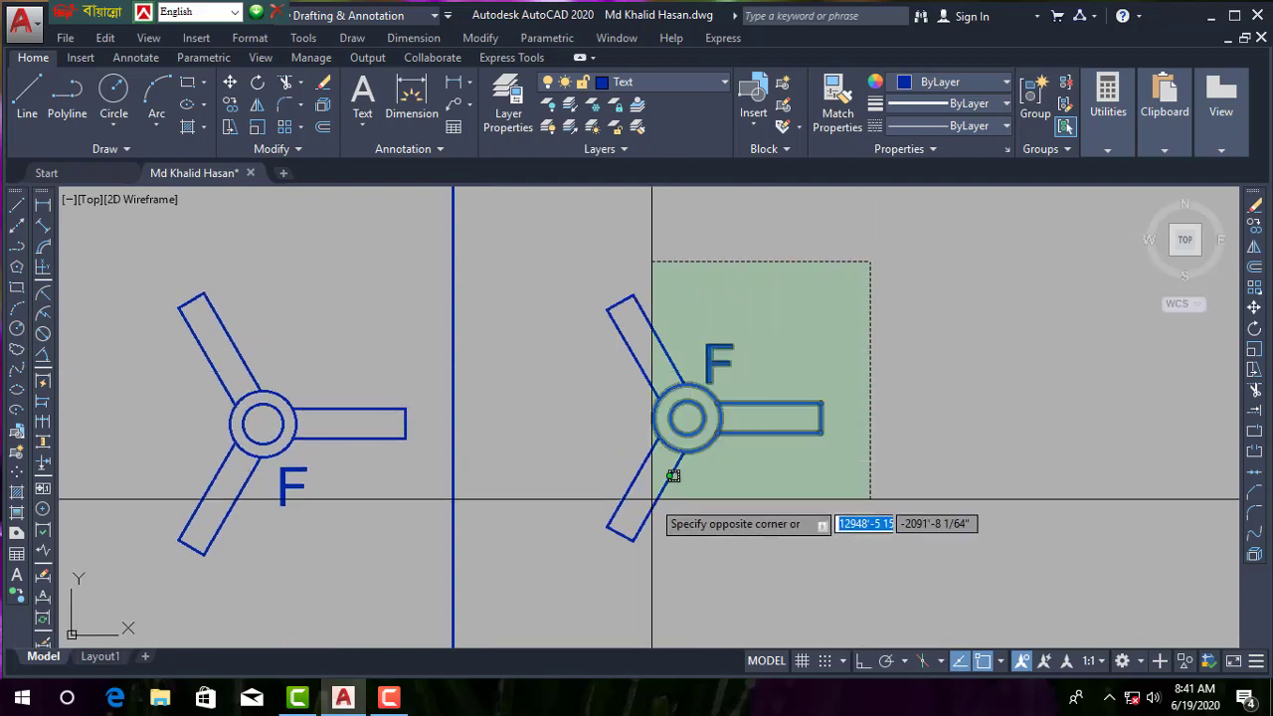
pyautogui.click(567, 576)
pyautogui.write('B')
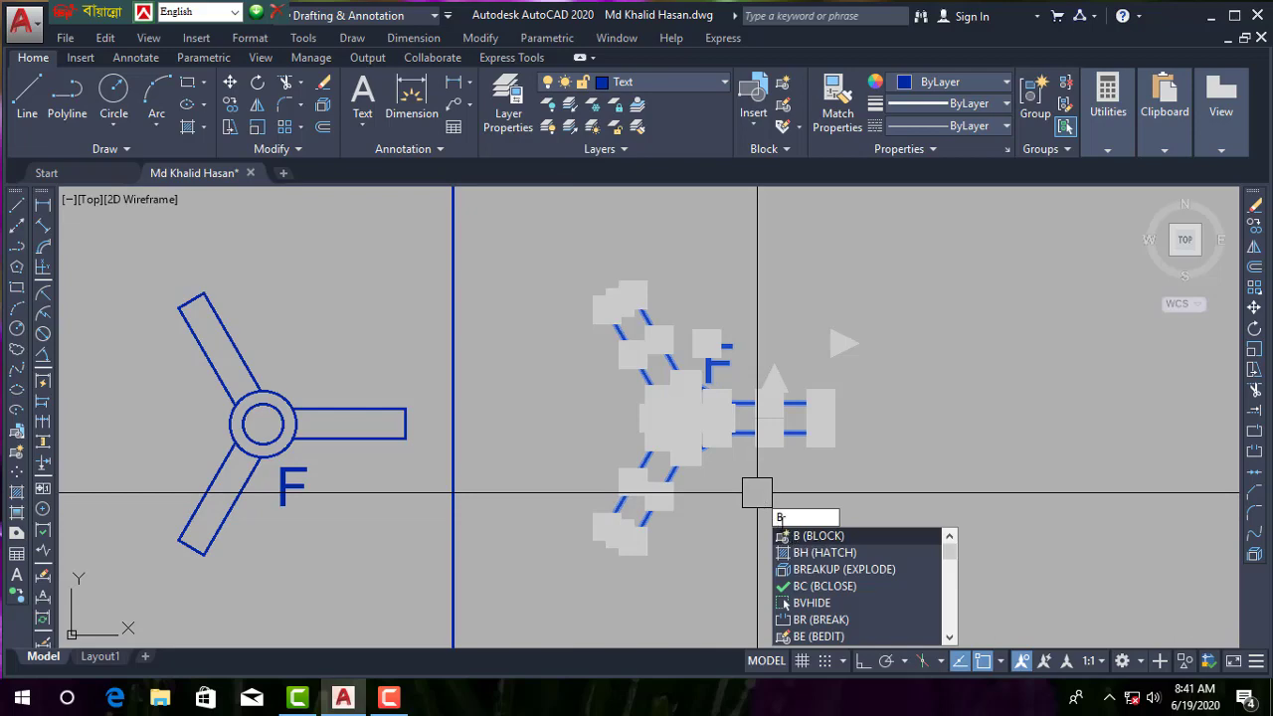
pyautogui.press('Return')
pyautogui.write('FAQN')
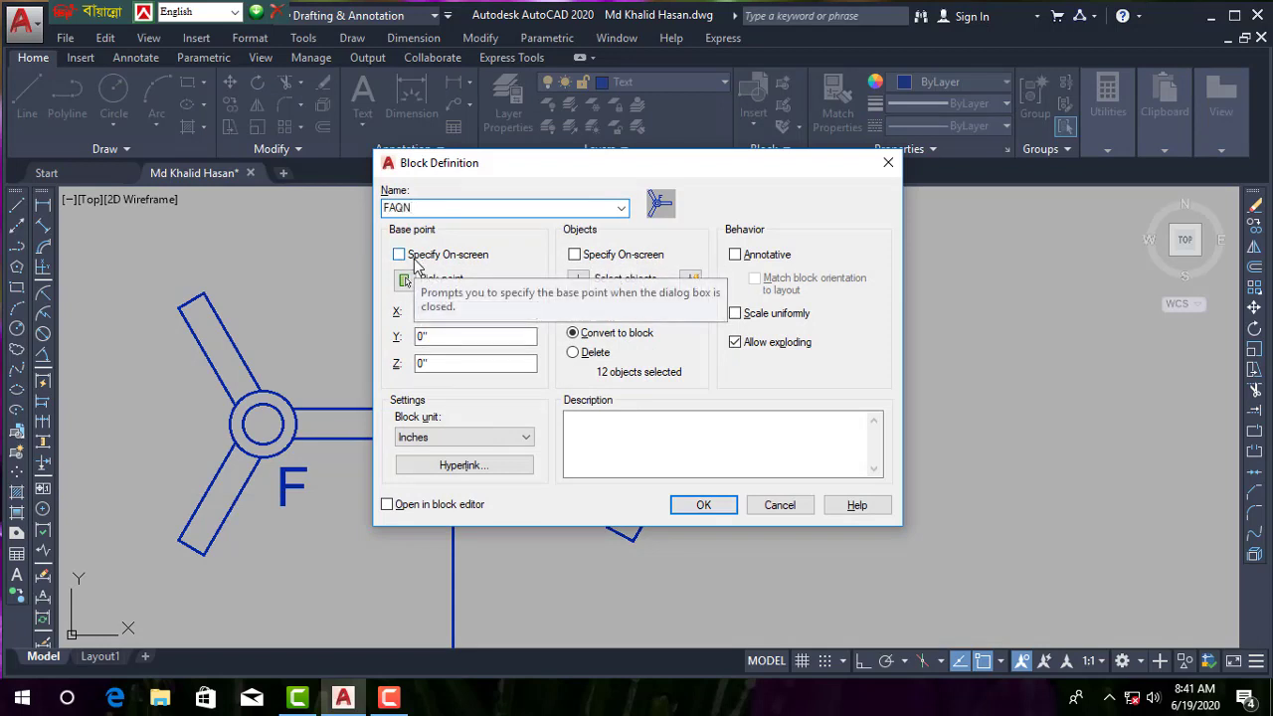
pyautogui.press('BackSpace')
pyautogui.press('BackSpace')
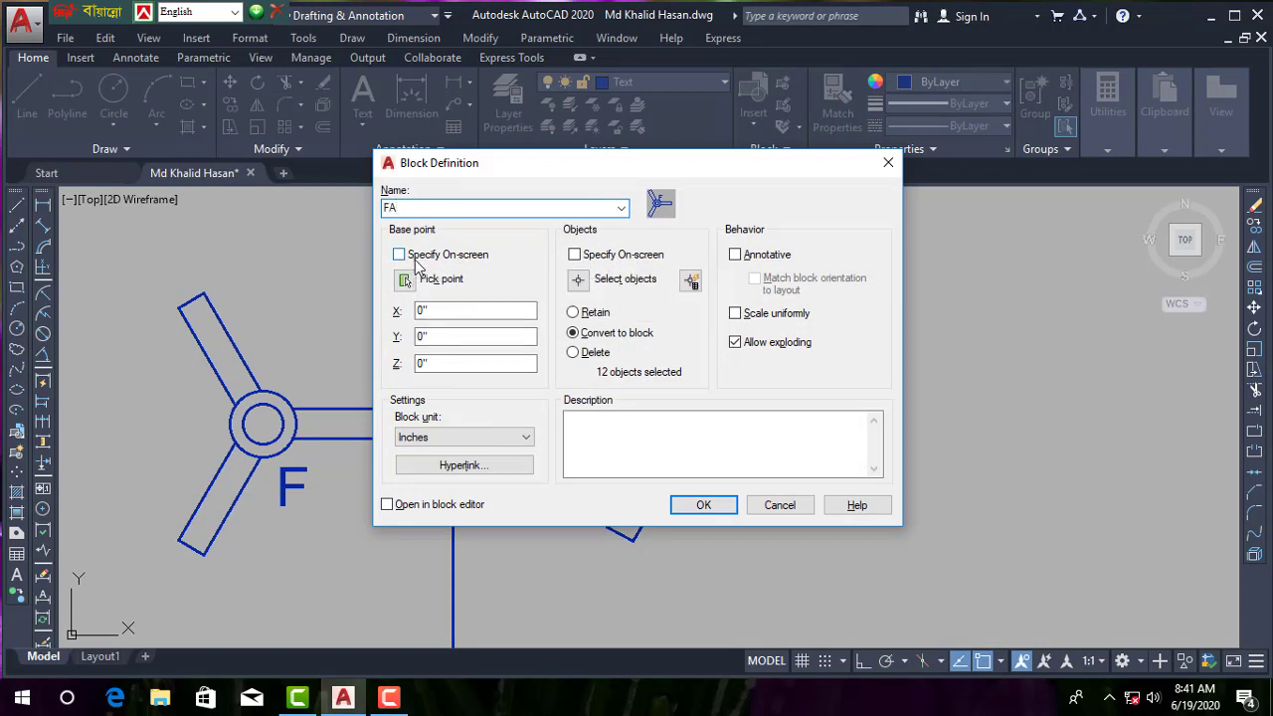
pyautogui.click(405, 278)
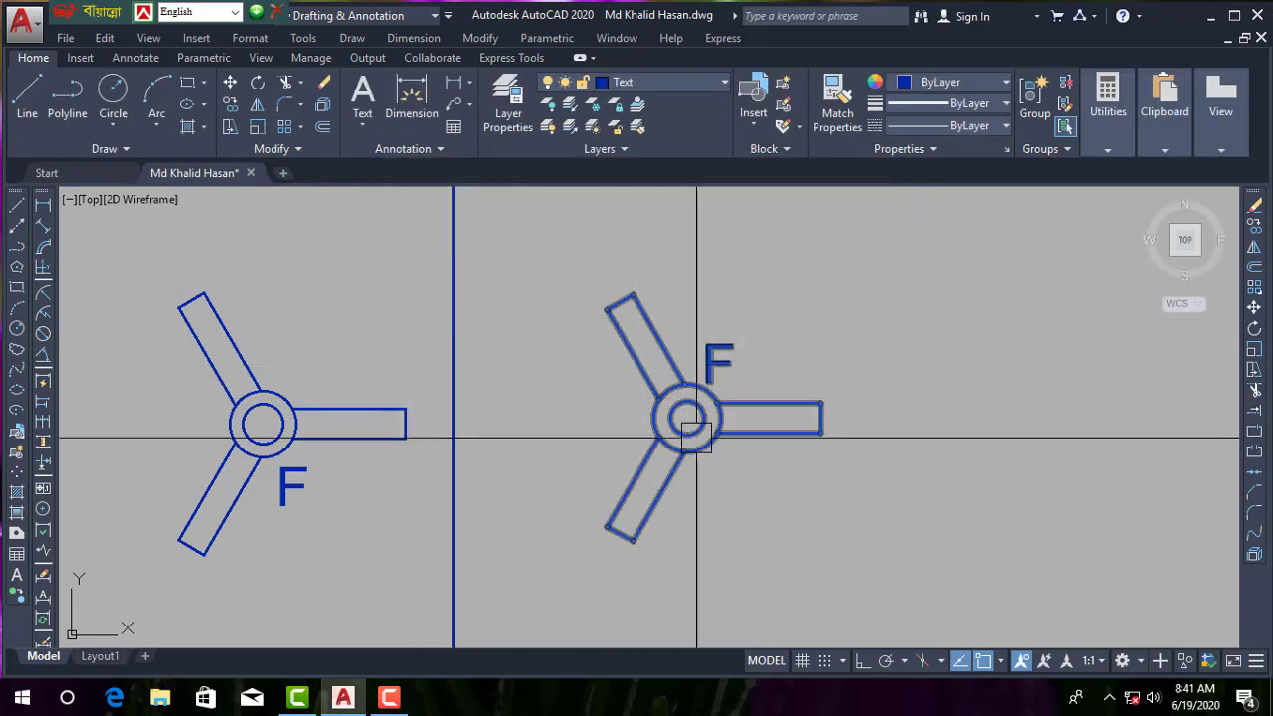
# - Move the FA block slightly up and to the right
pyautogui.scroll(-2, 587, 438)
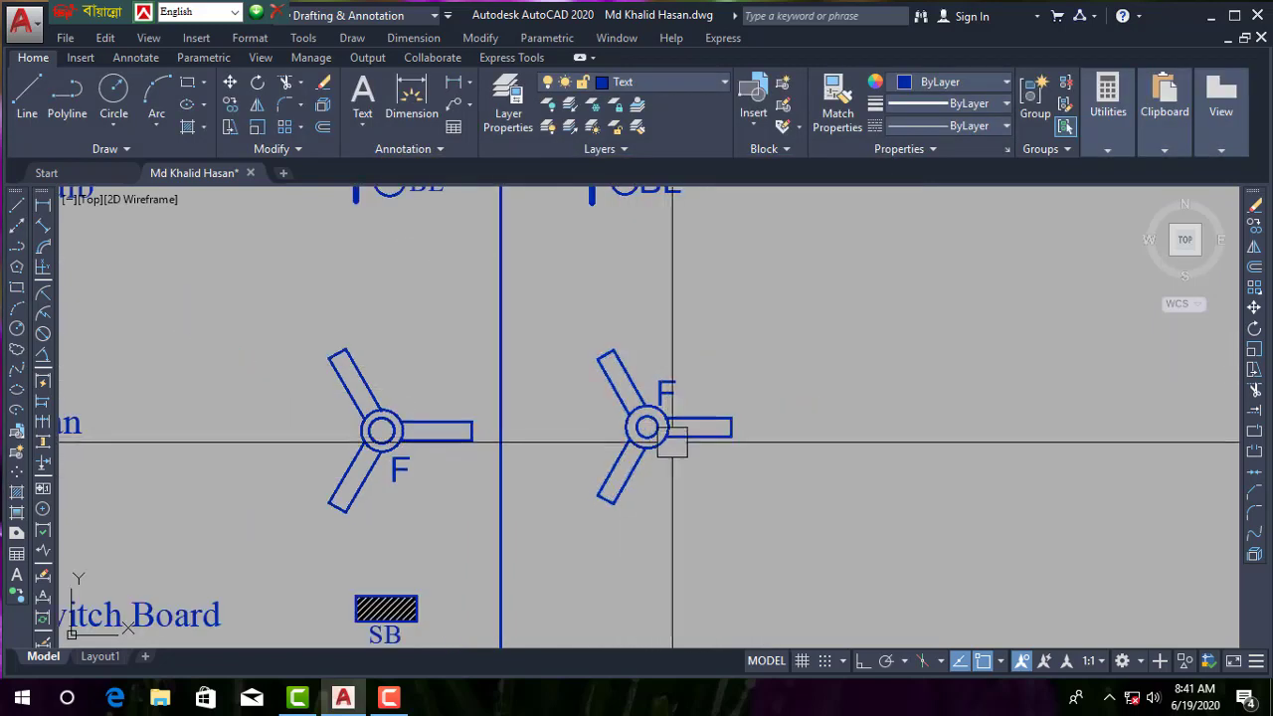
pyautogui.click(662, 432)
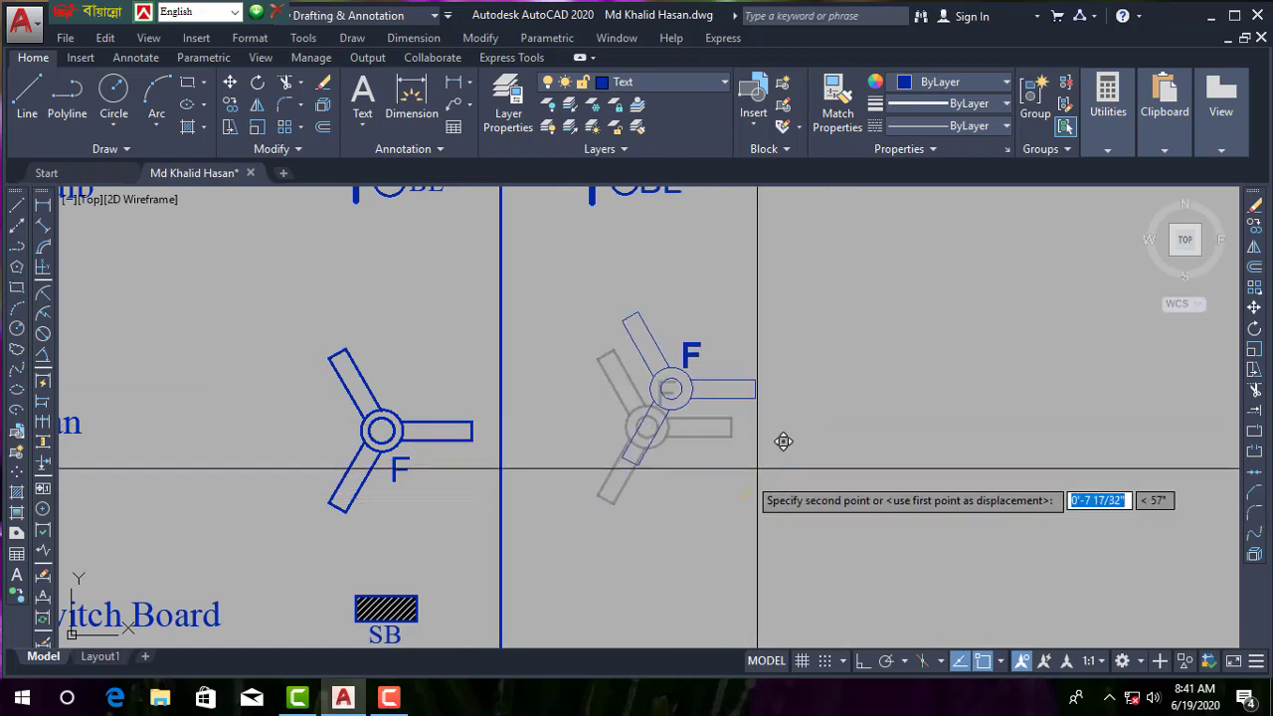
pyautogui.click(741, 501)
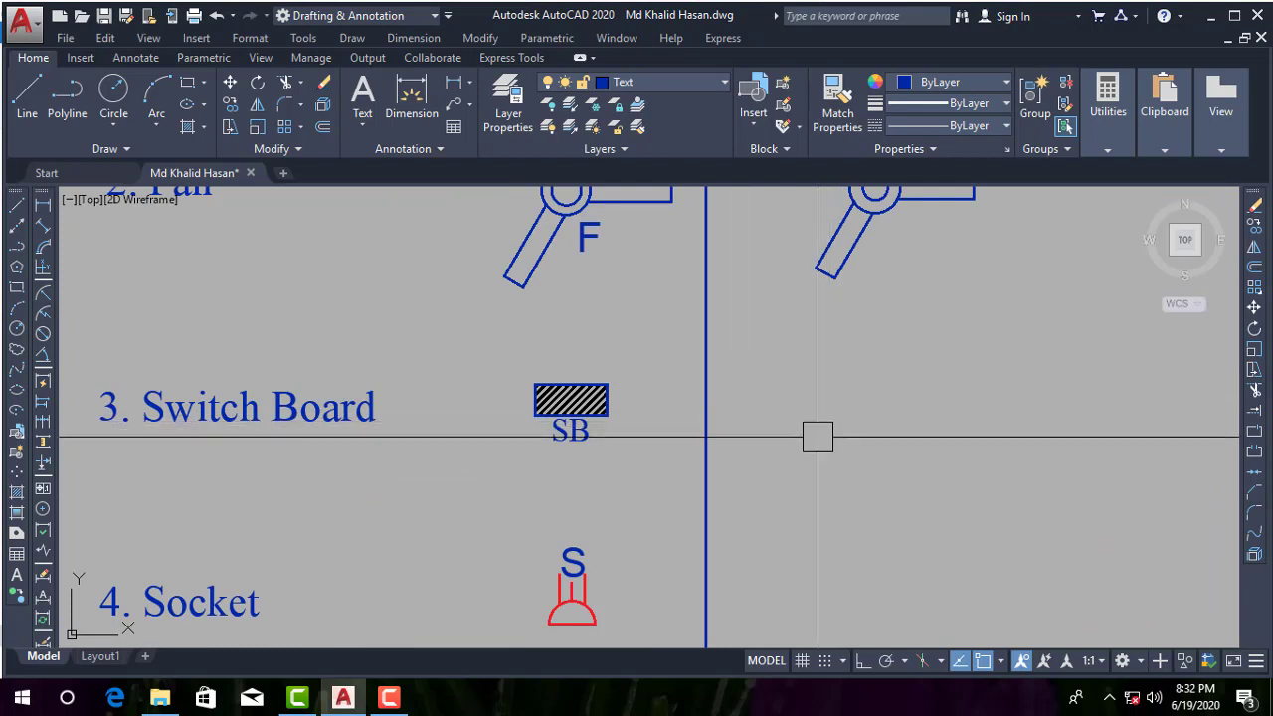
# - Draw a rectangle with REC just right of the SB switch board symbol
pyautogui.moveTo(820, 425)
pyautogui.mouseDown(button='middle')
pyautogui.moveTo(810, 389)
pyautogui.moveTo(750, 382)
pyautogui.mouseUp(button='middle')
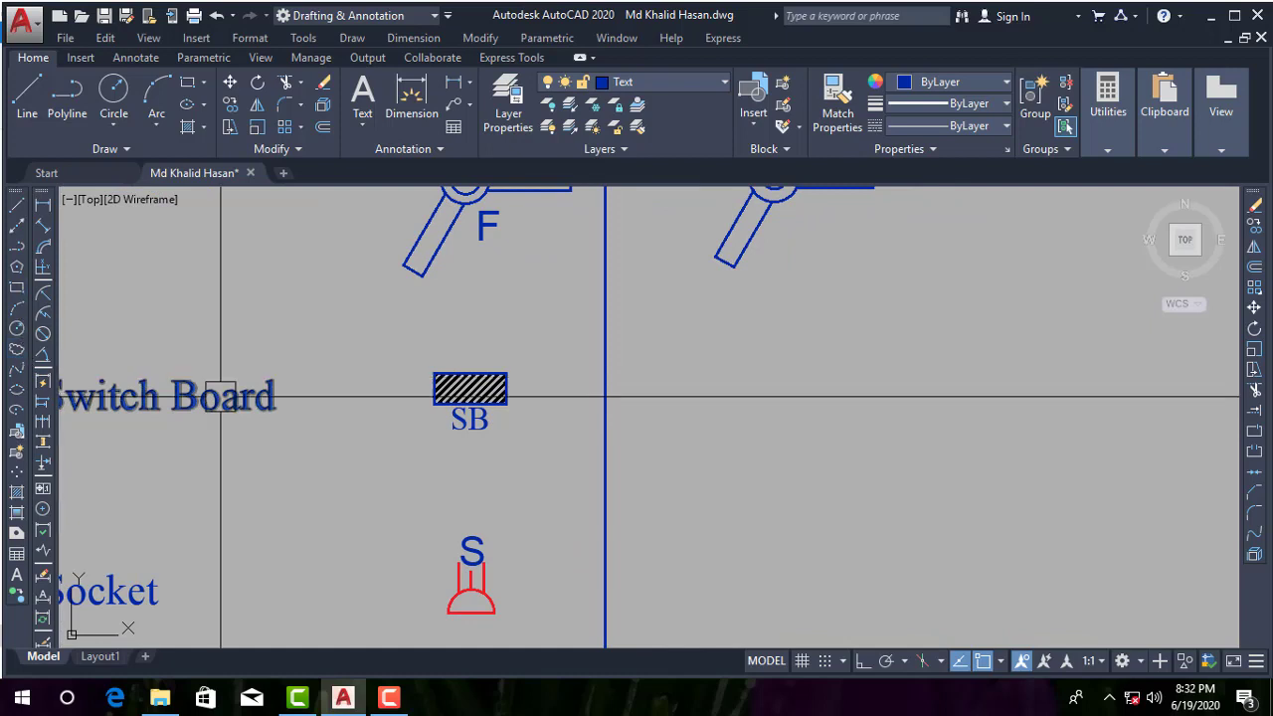
pyautogui.write('re')
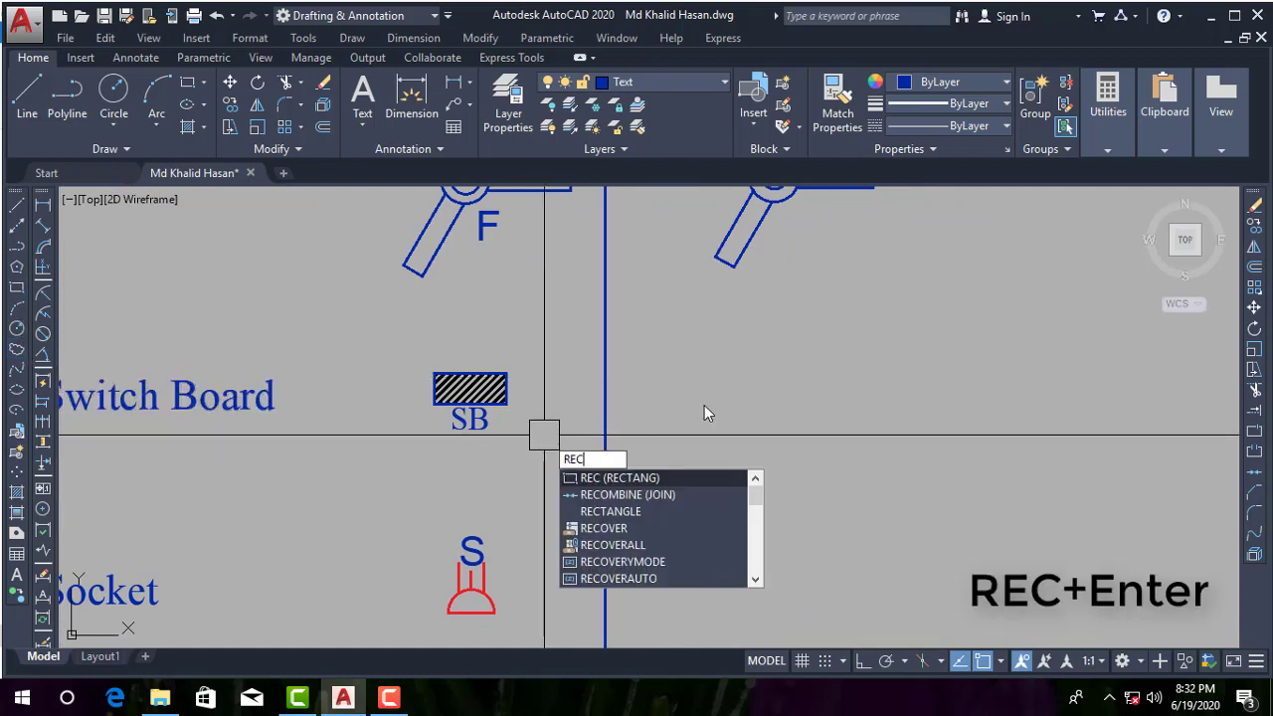
pyautogui.press('Return')
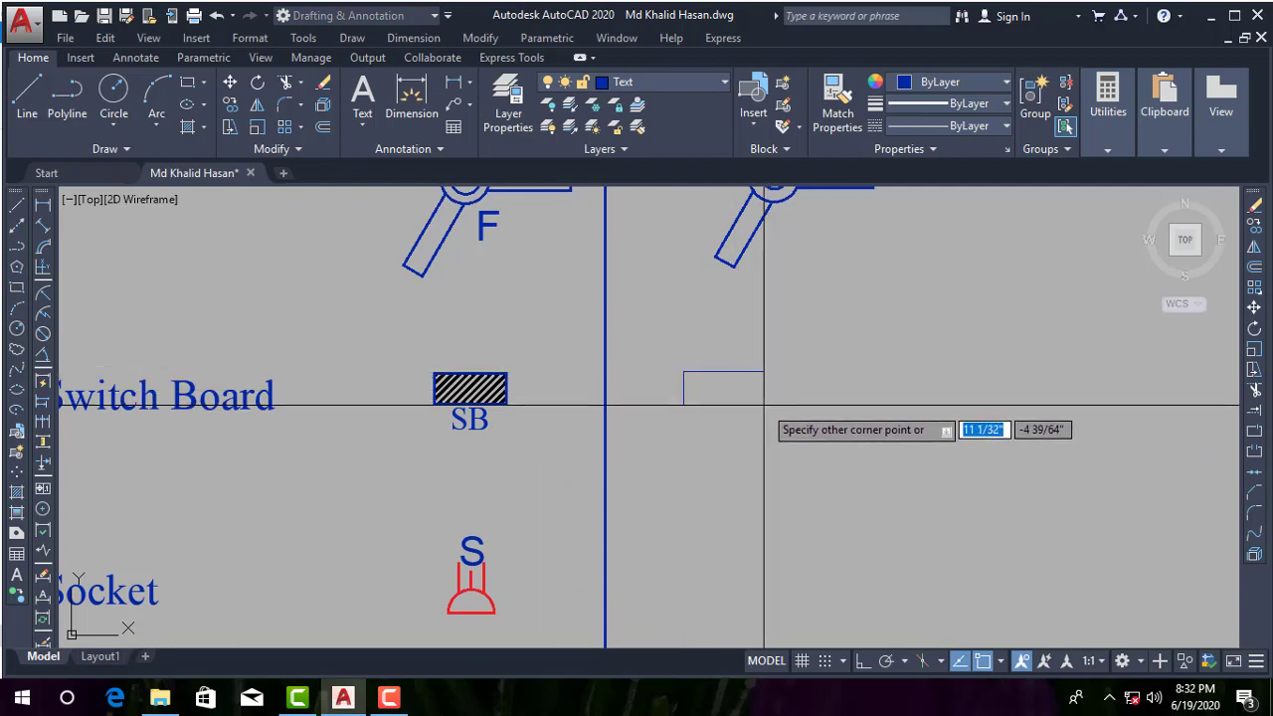
pyautogui.click(762, 405)
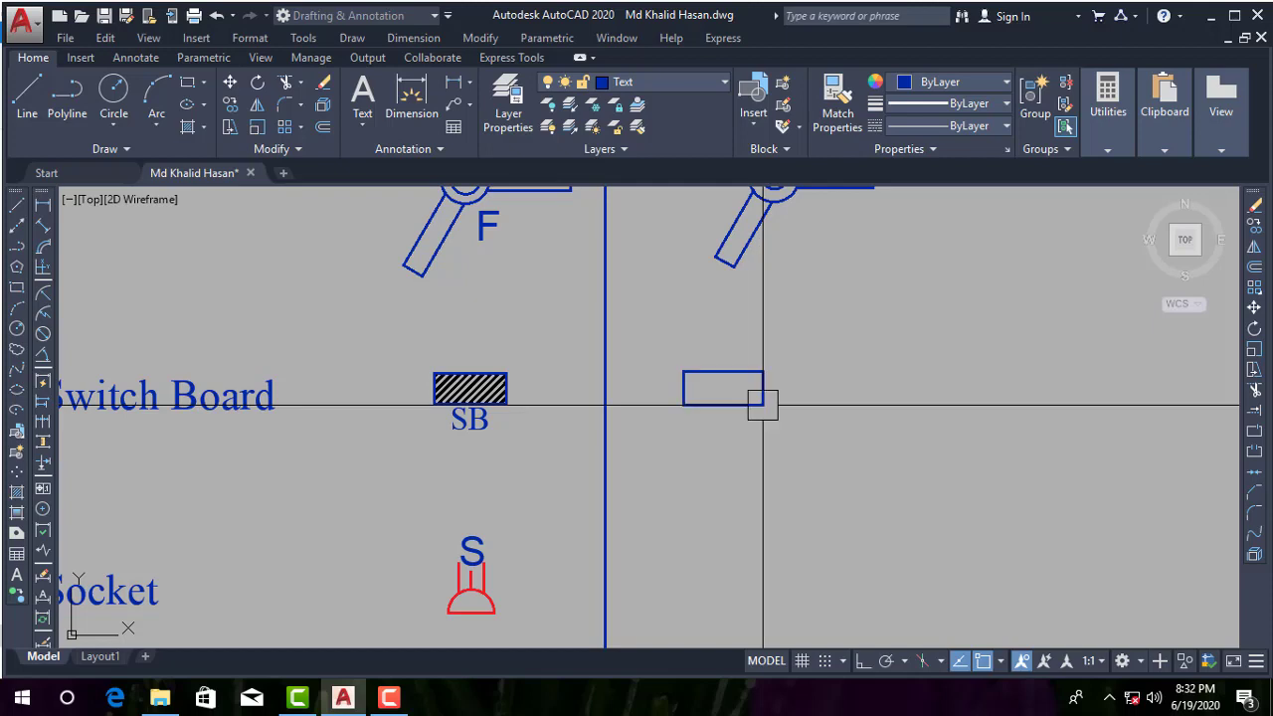
pyautogui.scroll(4, 762, 401)
pyautogui.moveTo(710, 376)
pyautogui.mouseDown(button='middle')
pyautogui.moveTo(776, 395)
pyautogui.moveTo(641, 394)
pyautogui.mouseUp(button='middle')
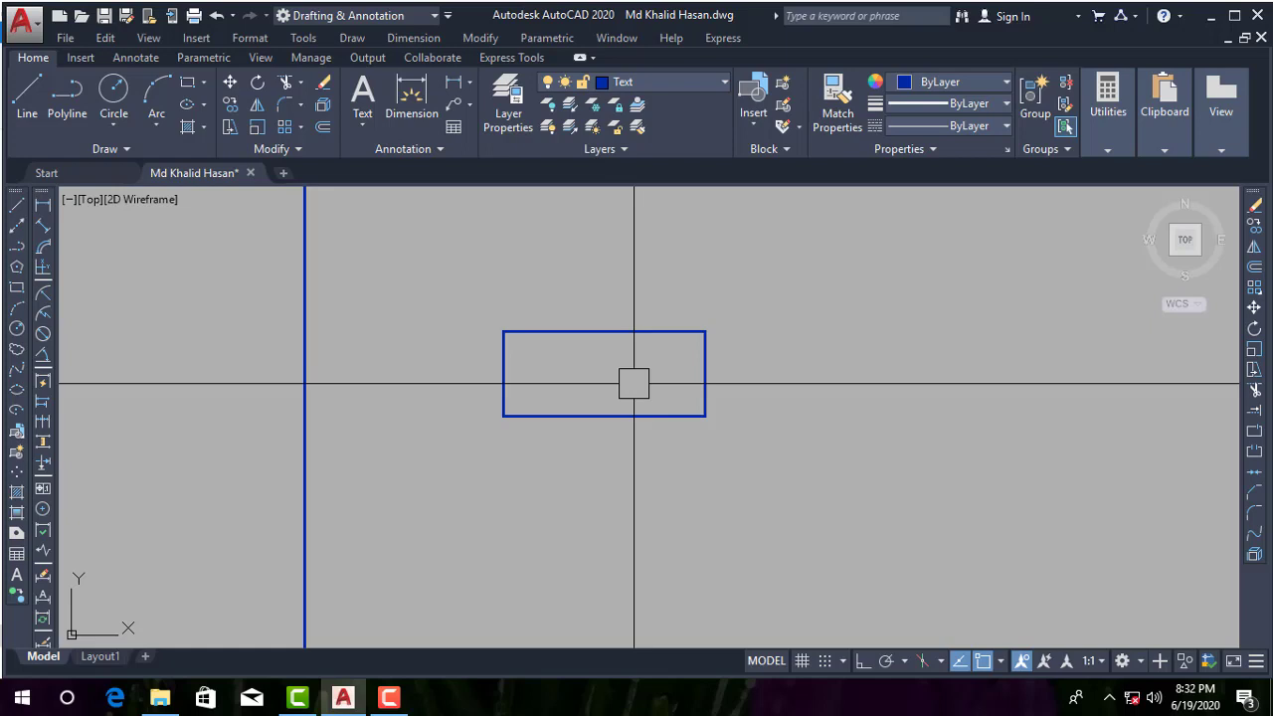
pyautogui.write('H')
# - Fill the rectangle beside SB with a red diagonal-line ANSI hatch
pyautogui.press('Return')
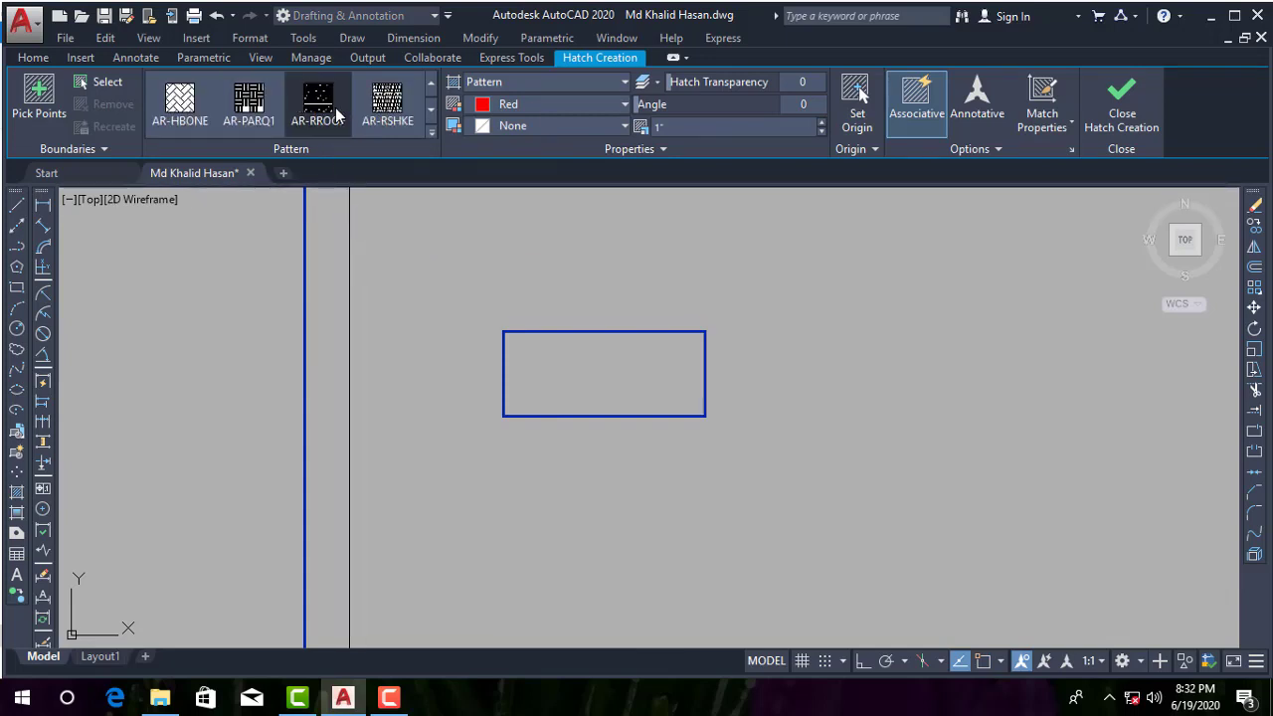
pyautogui.scroll(2, 336, 115)
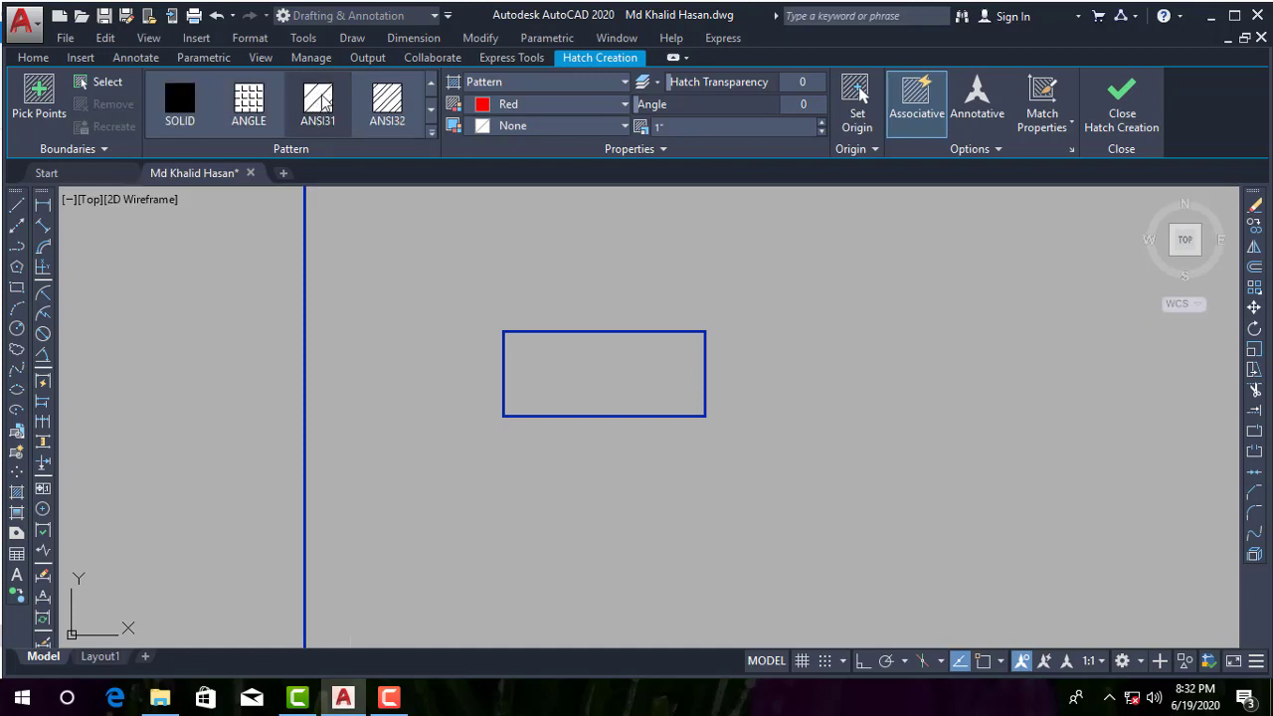
pyautogui.click(33, 92)
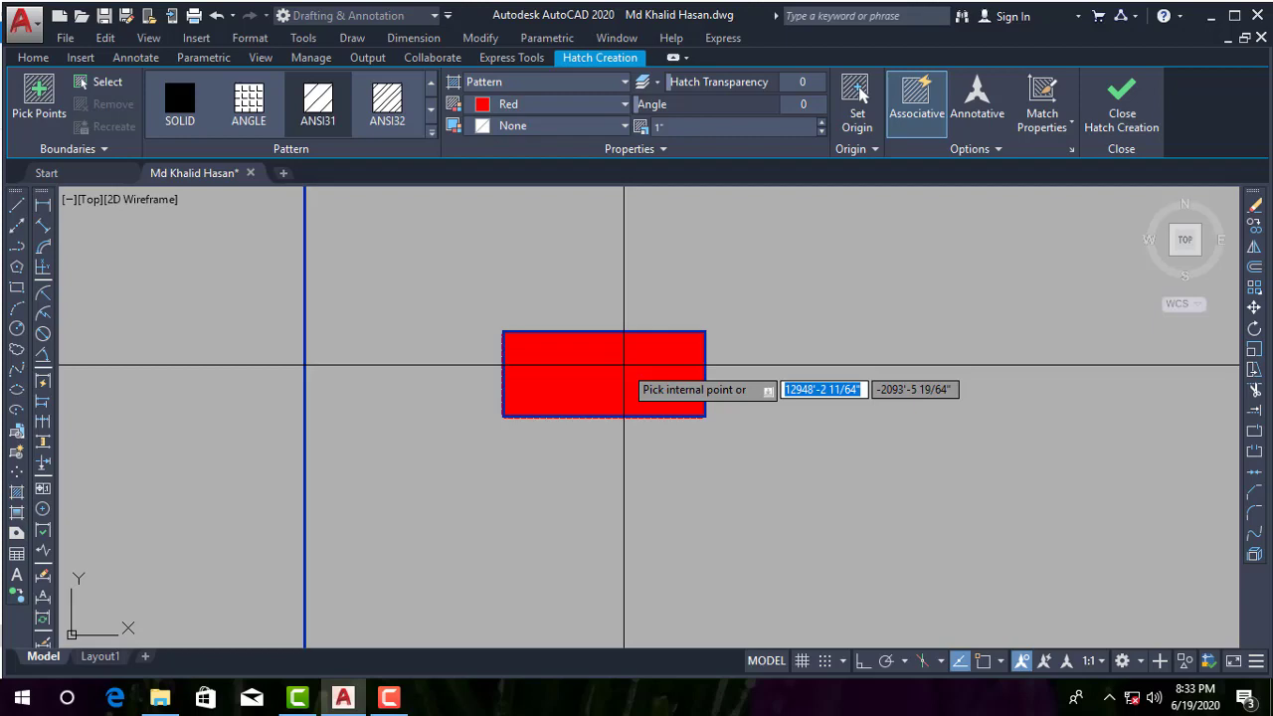
pyautogui.click(611, 378)
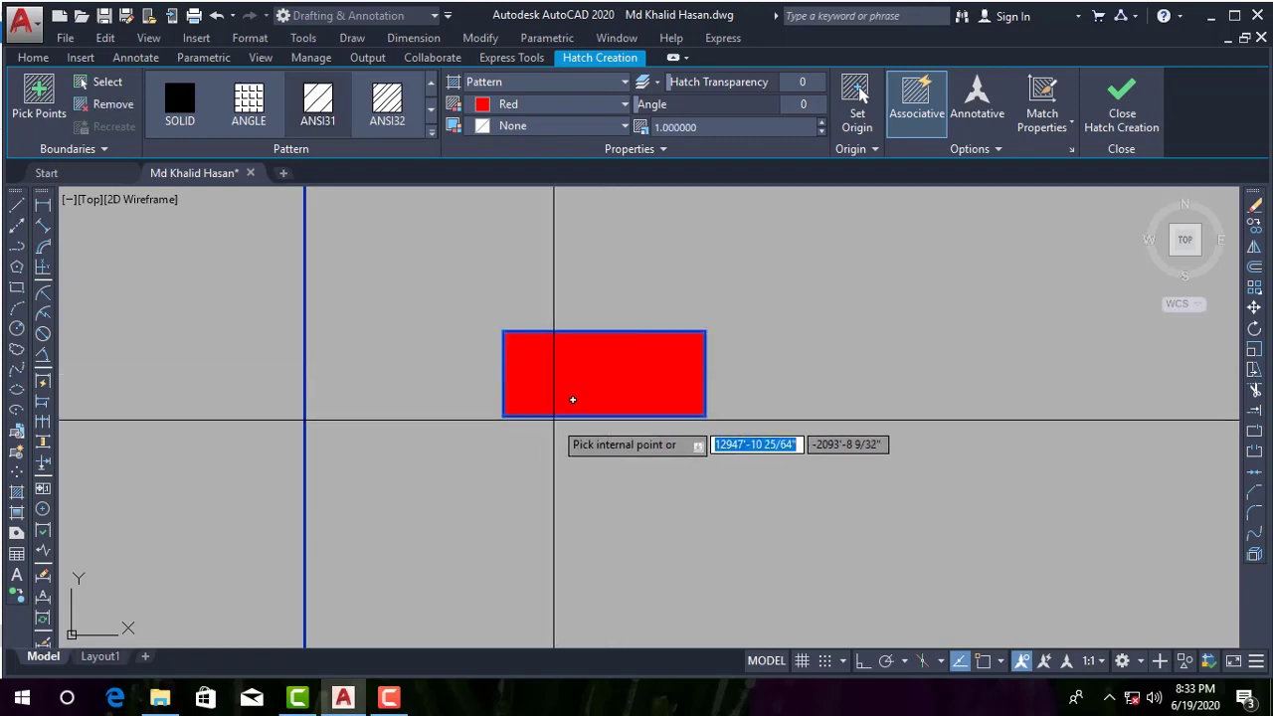
pyautogui.press('Return')
pyautogui.scroll(-5, 716, 403)
pyautogui.scroll(4, 672, 432)
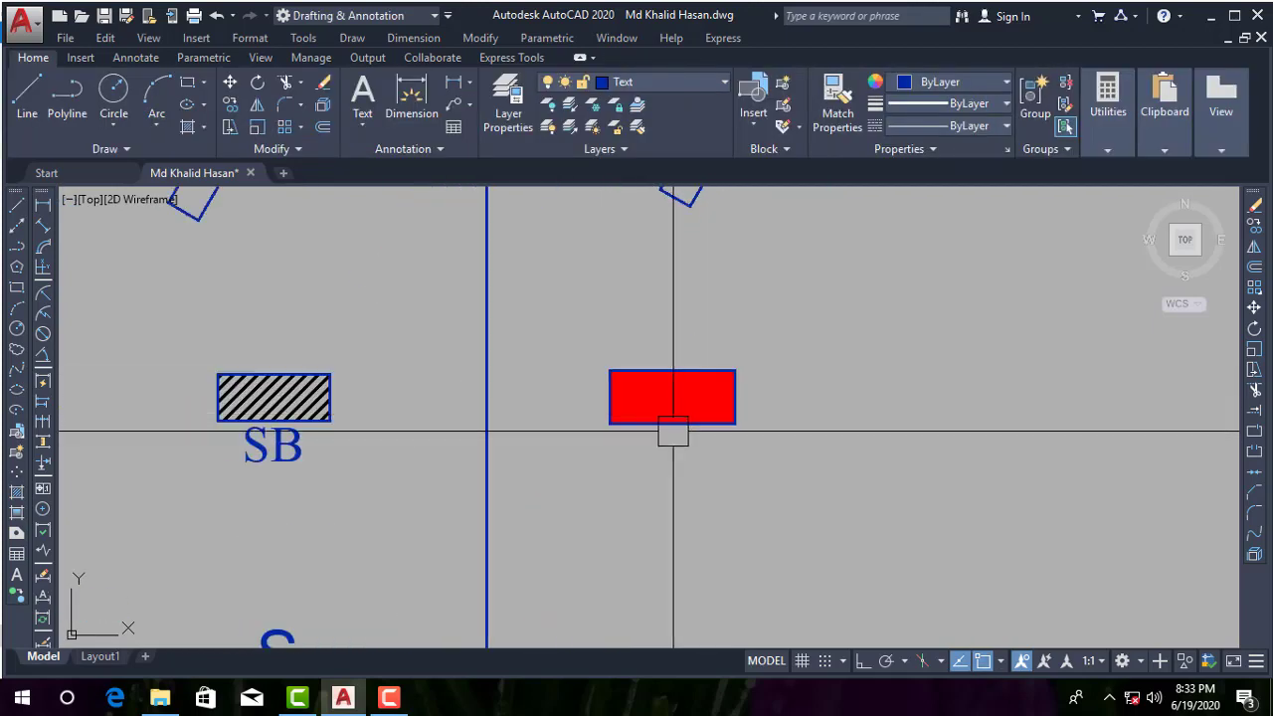
pyautogui.scroll(2, 672, 432)
pyautogui.scroll(2, 656, 378)
pyautogui.scroll(4, 650, 421)
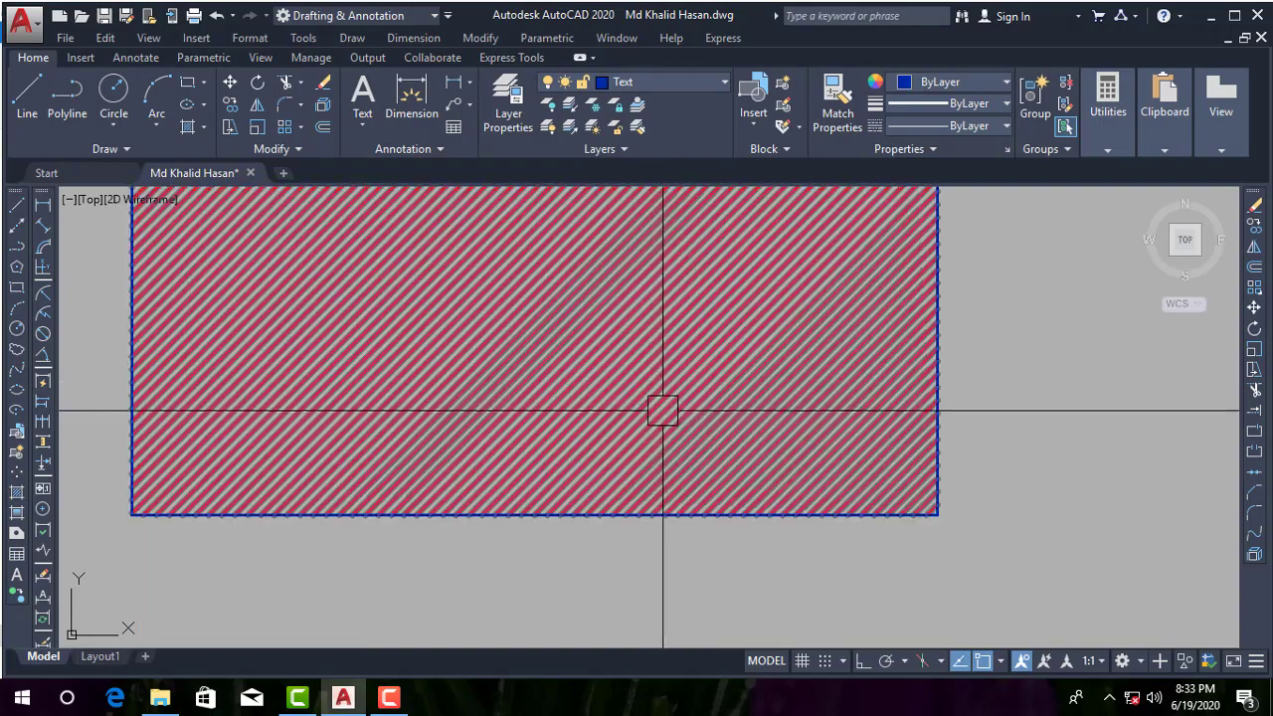
pyautogui.scroll(2, 662, 406)
pyautogui.scroll(-3, 676, 432)
pyautogui.scroll(3, 676, 422)
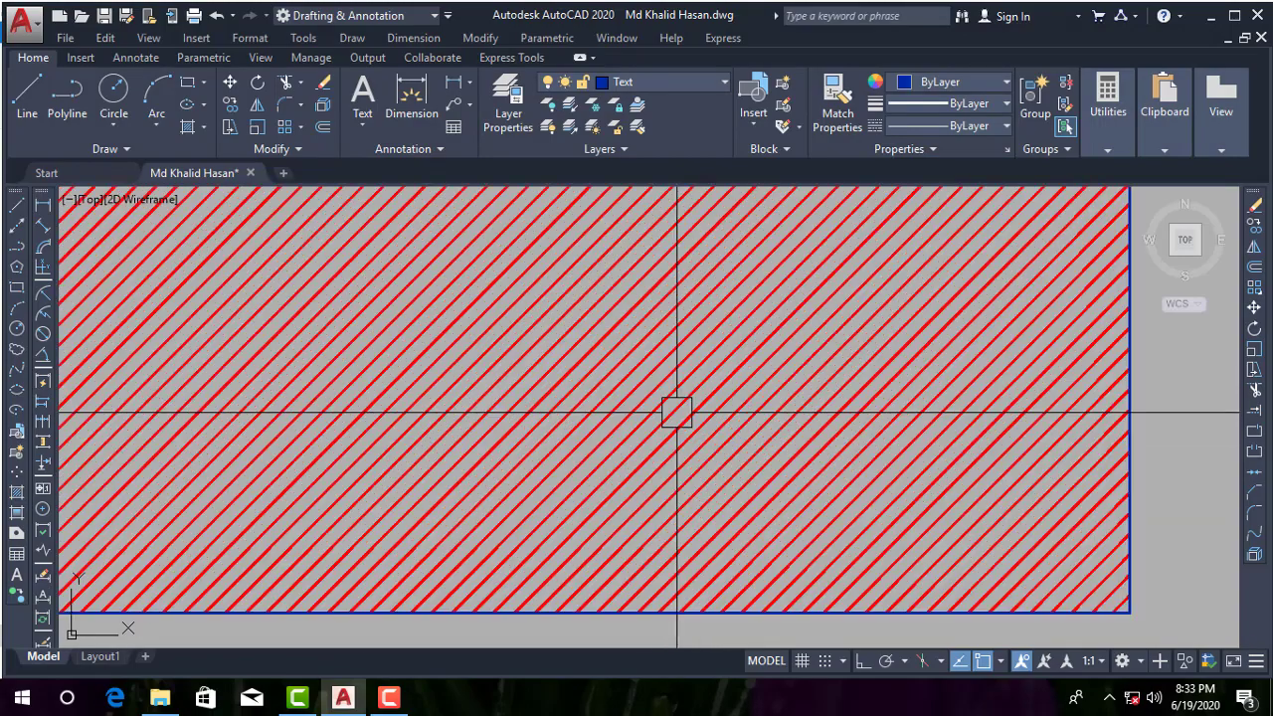
pyautogui.scroll(-3, 680, 422)
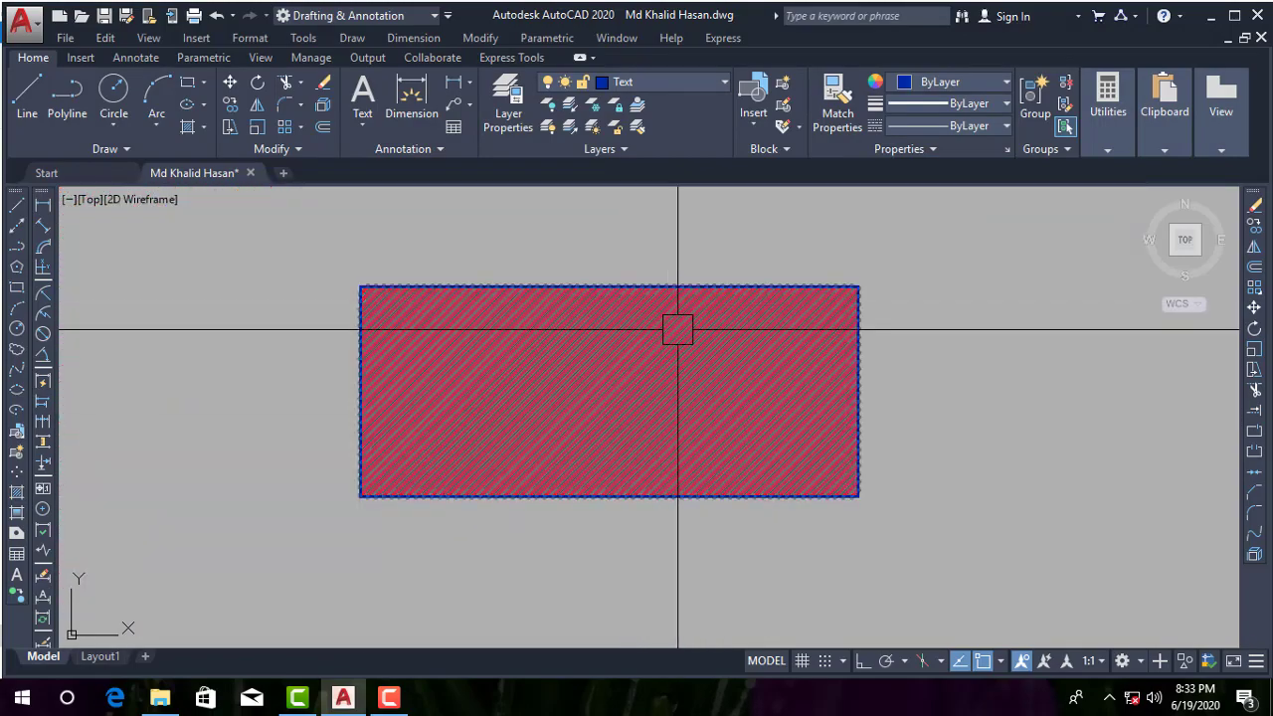
pyautogui.click(662, 395)
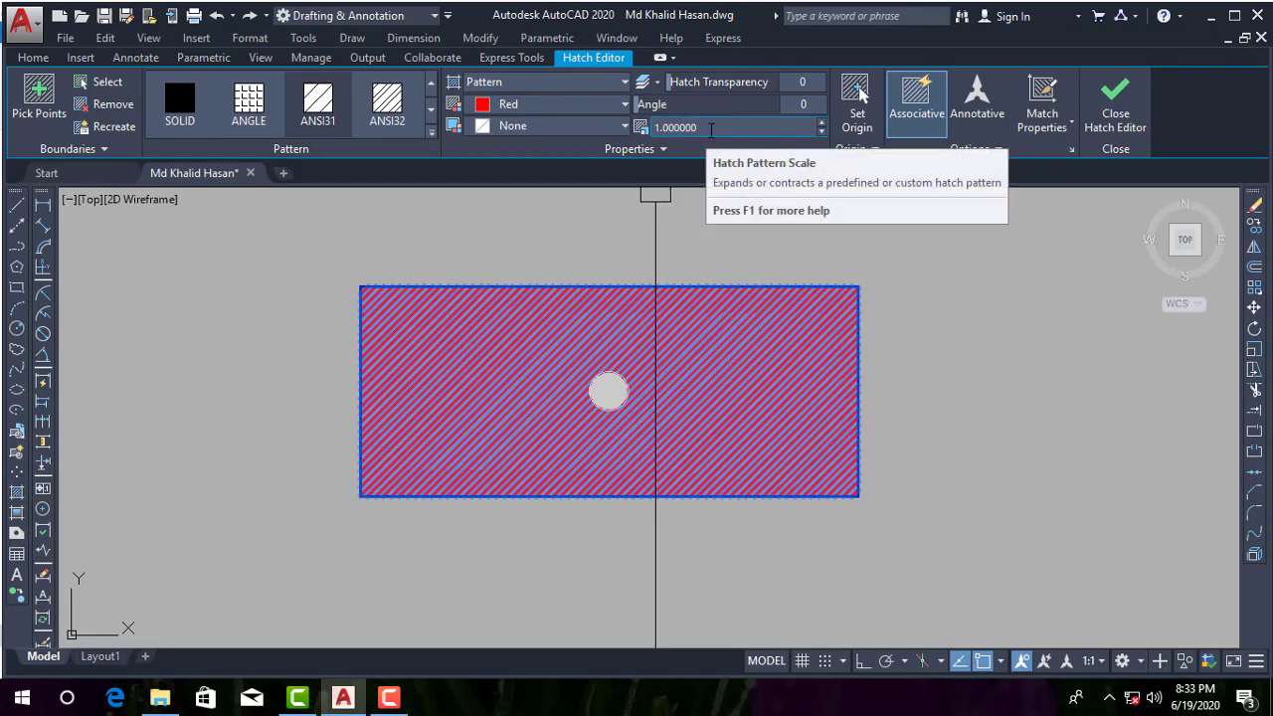
# - Set the hatch pattern scale to 8 for wider line spacing
pyautogui.click(702, 124)
pyautogui.write('8')
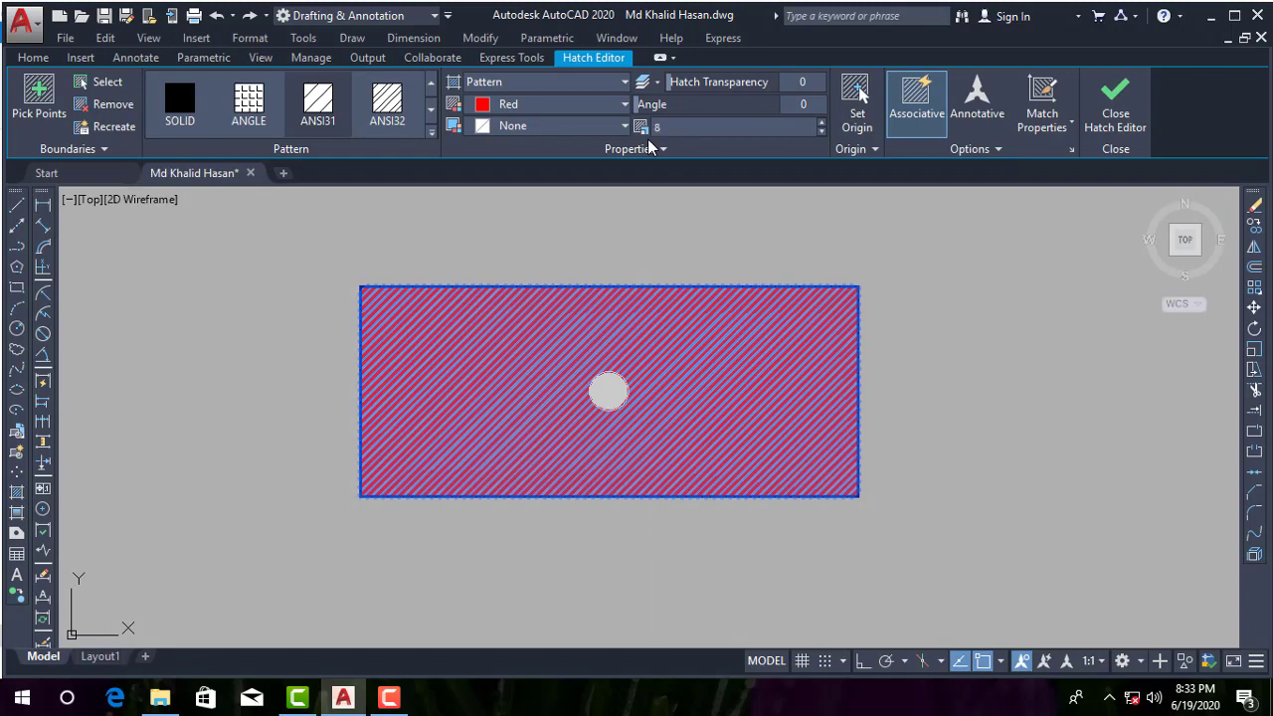
pyautogui.press('Return')
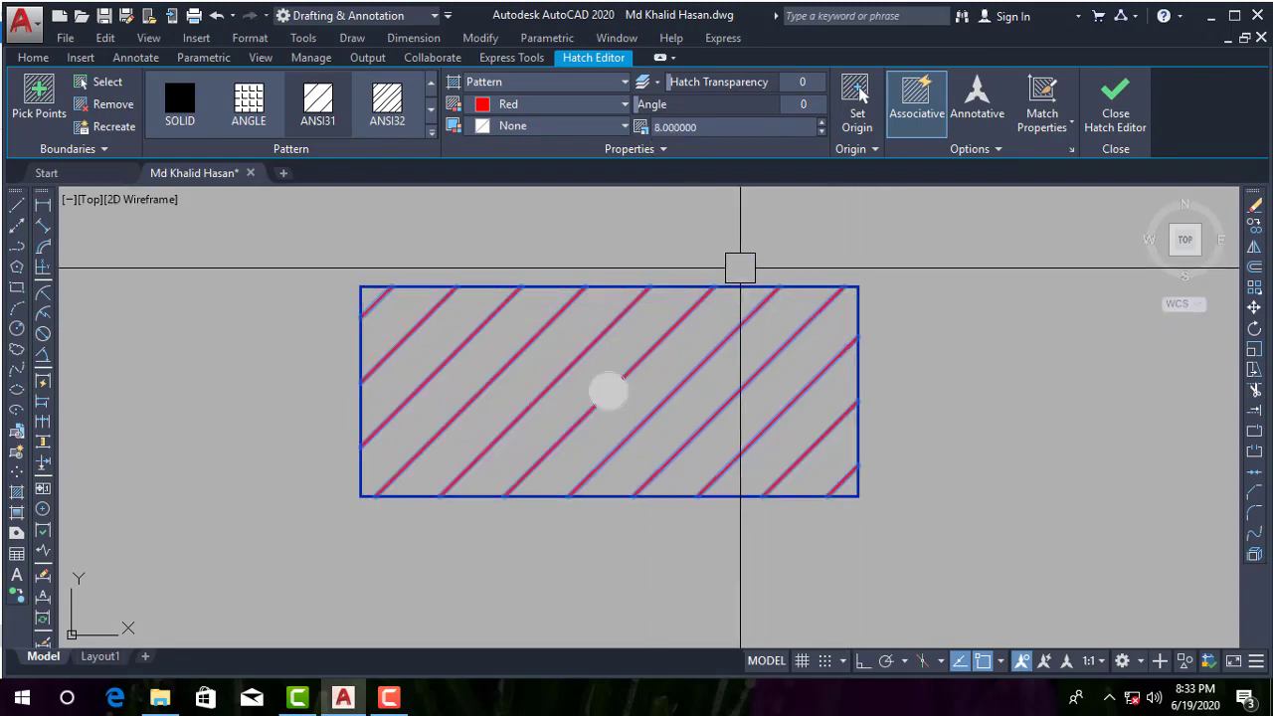
pyautogui.press('Return')
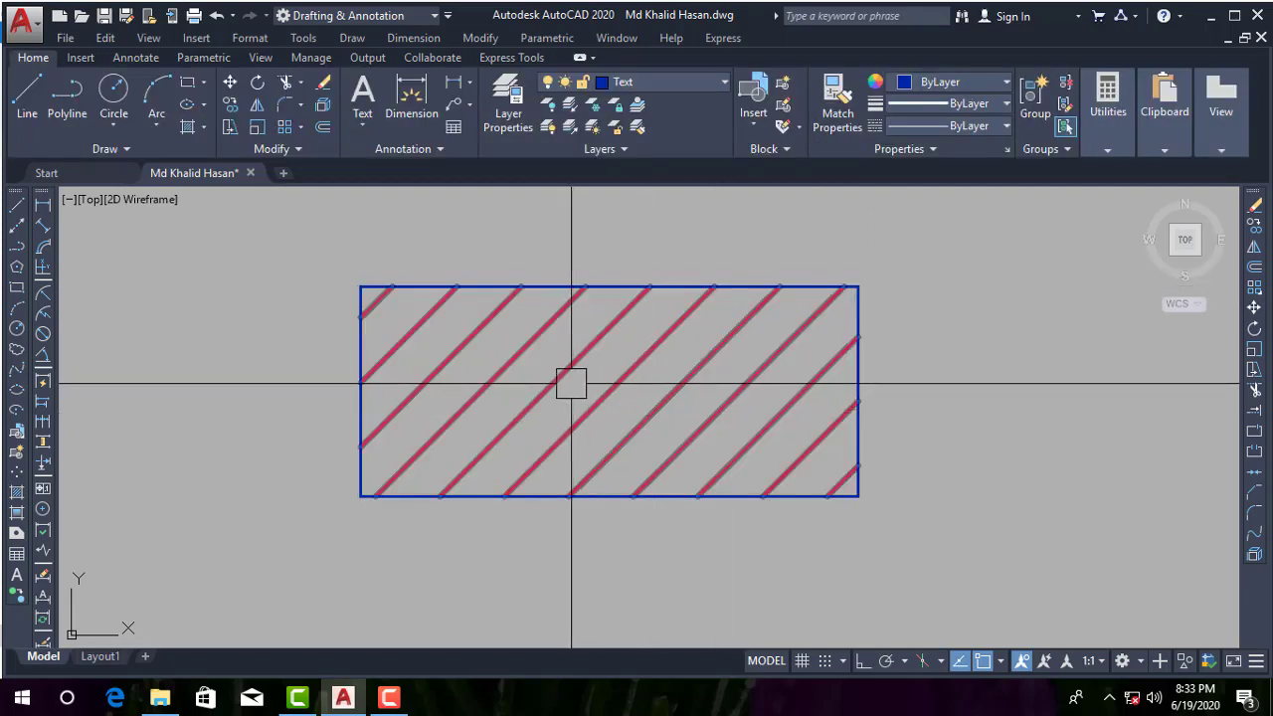
pyautogui.scroll(-3, 619, 420)
pyautogui.scroll(3, 665, 412)
pyautogui.scroll(-2, 532, 351)
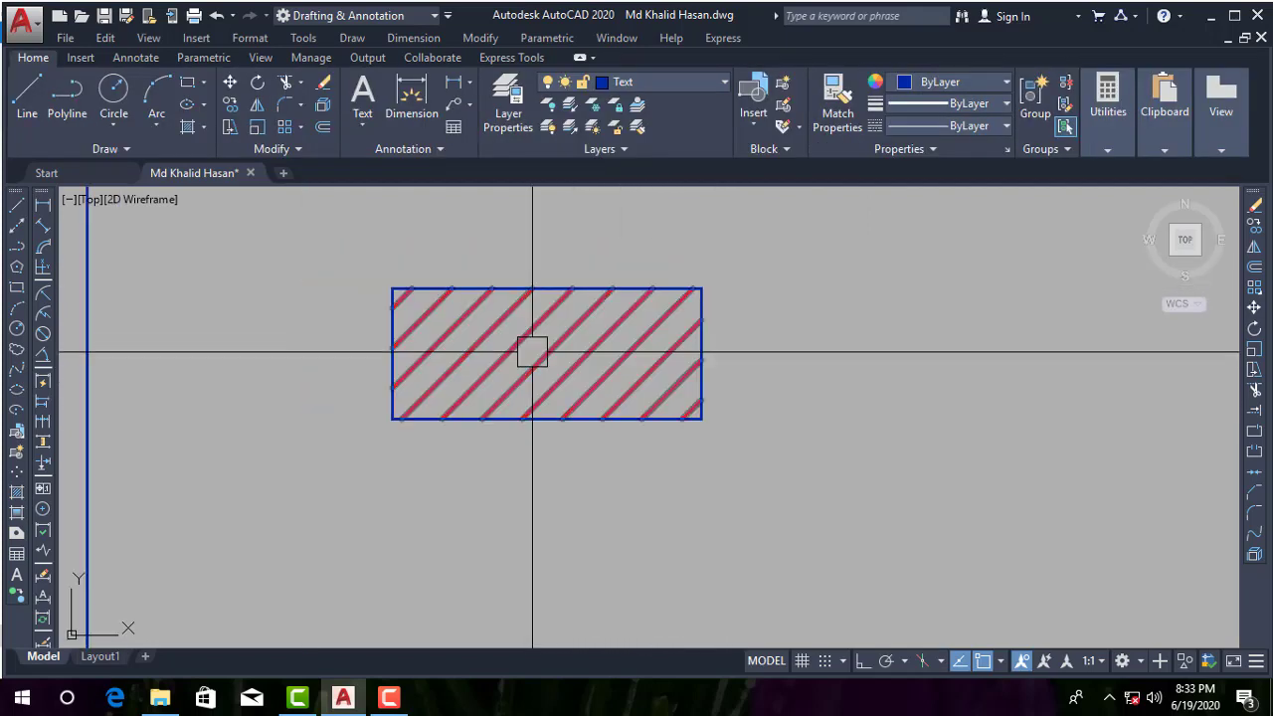
# - Change the hatch colour from Red to White
pyautogui.click(601, 348)
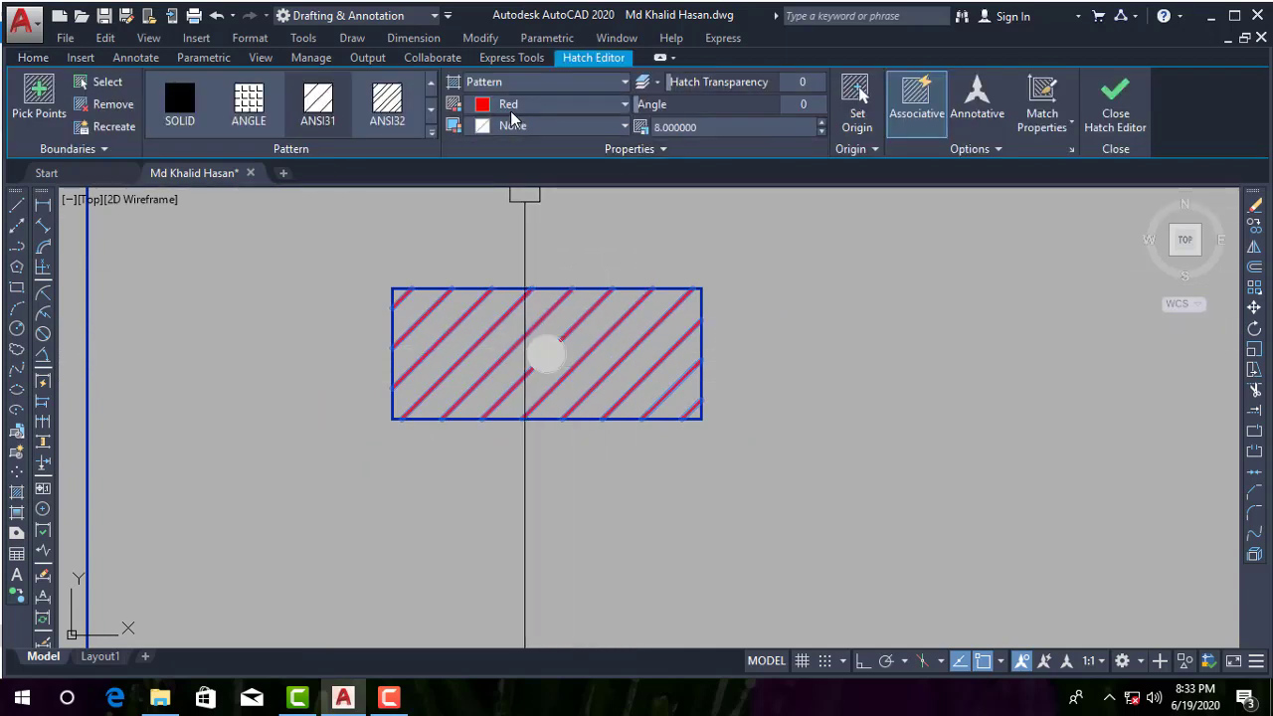
pyautogui.click(511, 105)
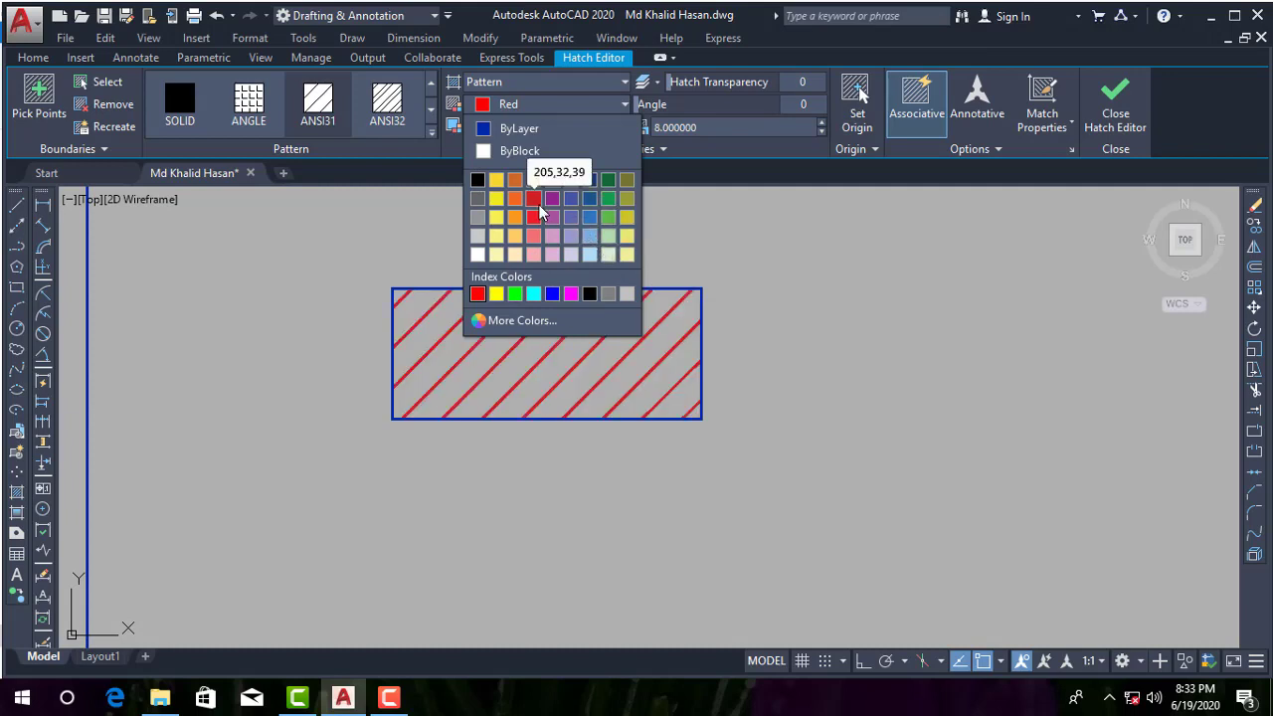
pyautogui.click(589, 293)
pyautogui.scroll(-6, 612, 368)
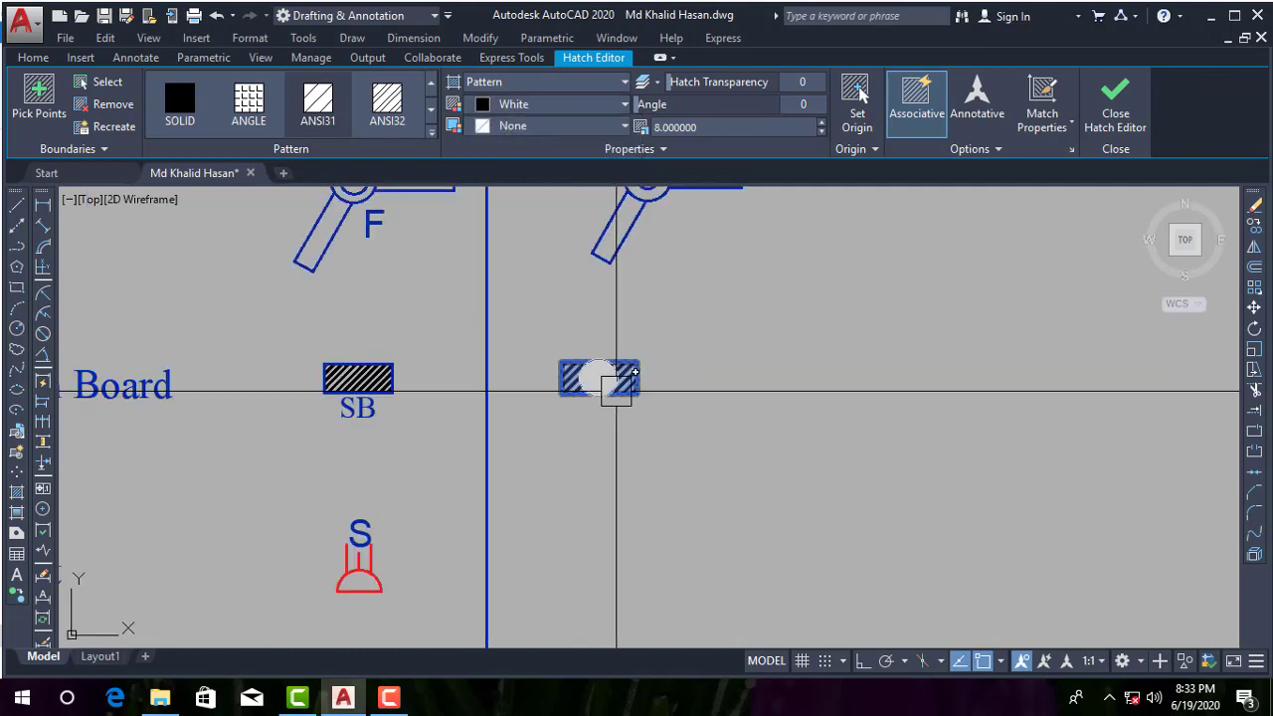
pyautogui.press('Return')
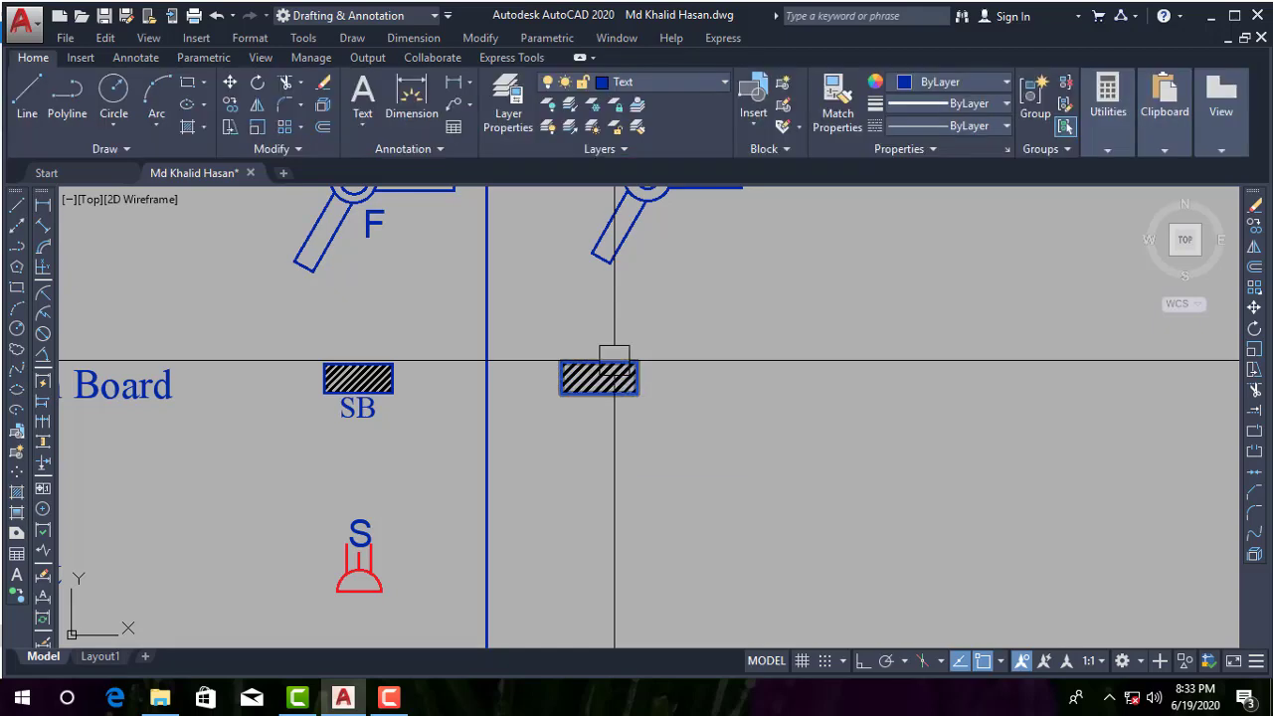
# - Add an 'SB' text label in a box beneath the new hatched rectangle
pyautogui.scroll(4, 614, 403)
pyautogui.write('t')
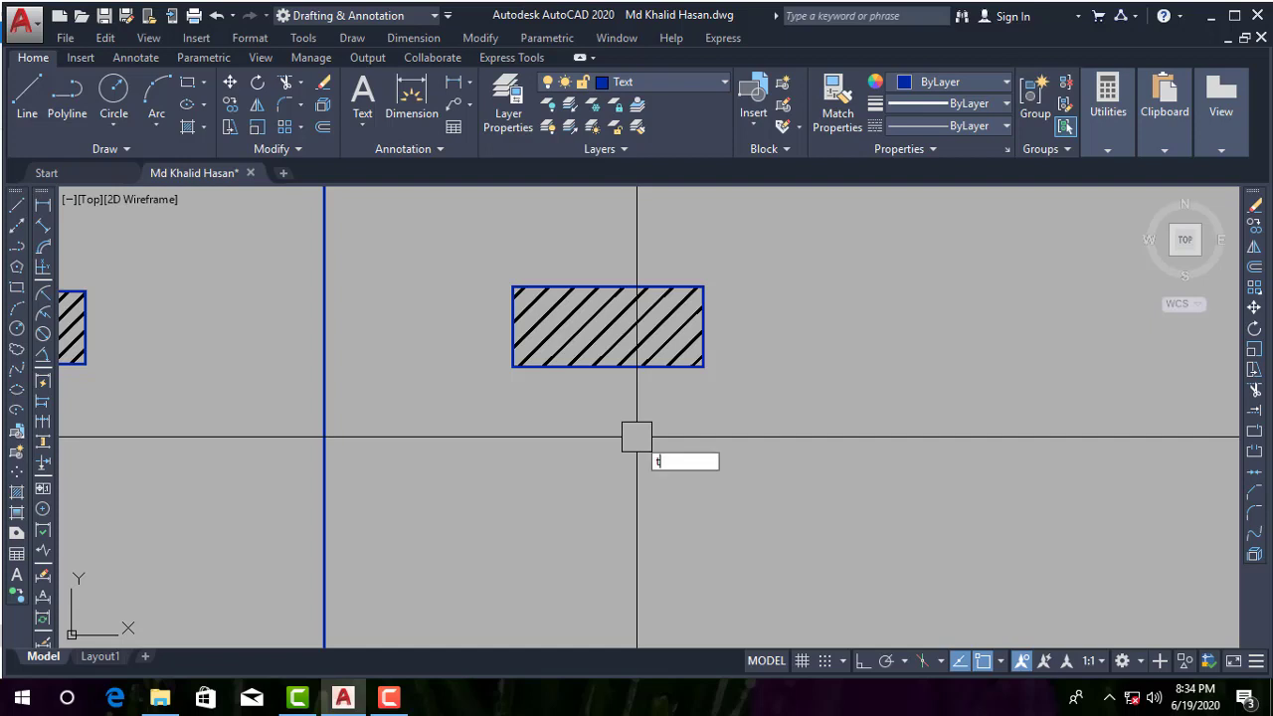
pyautogui.press('Return')
pyautogui.click(539, 388)
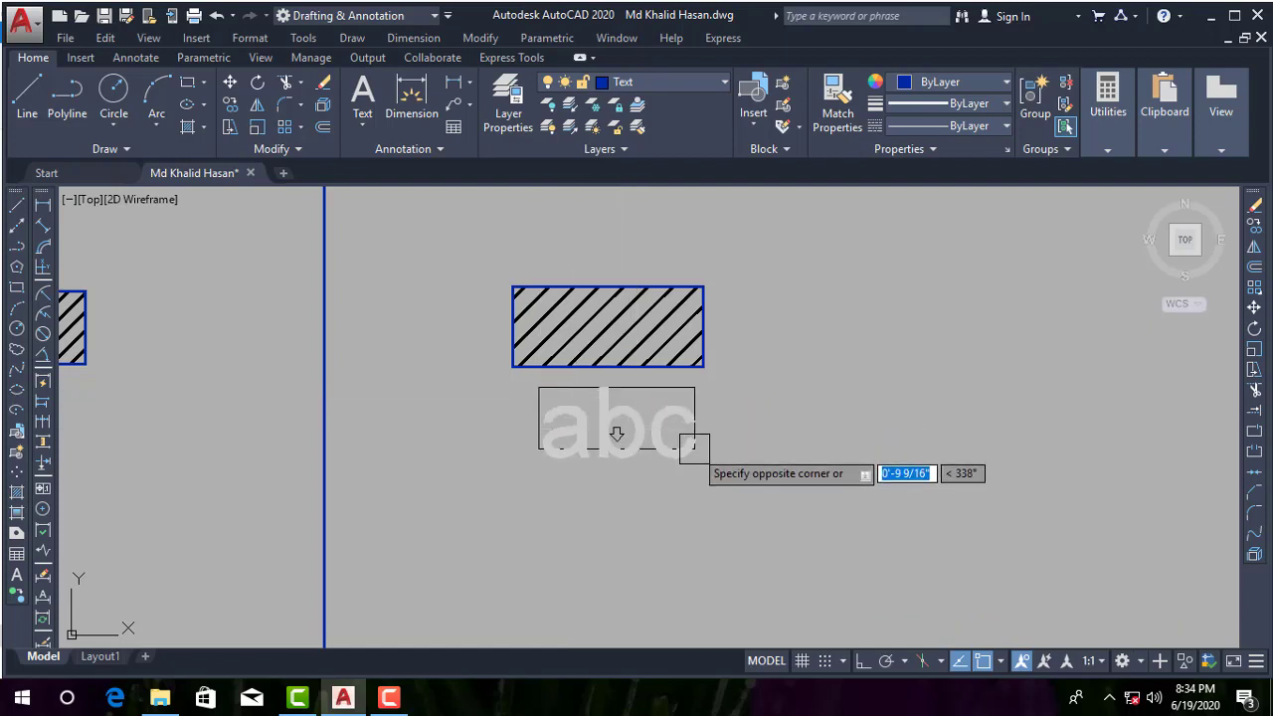
pyautogui.click(694, 447)
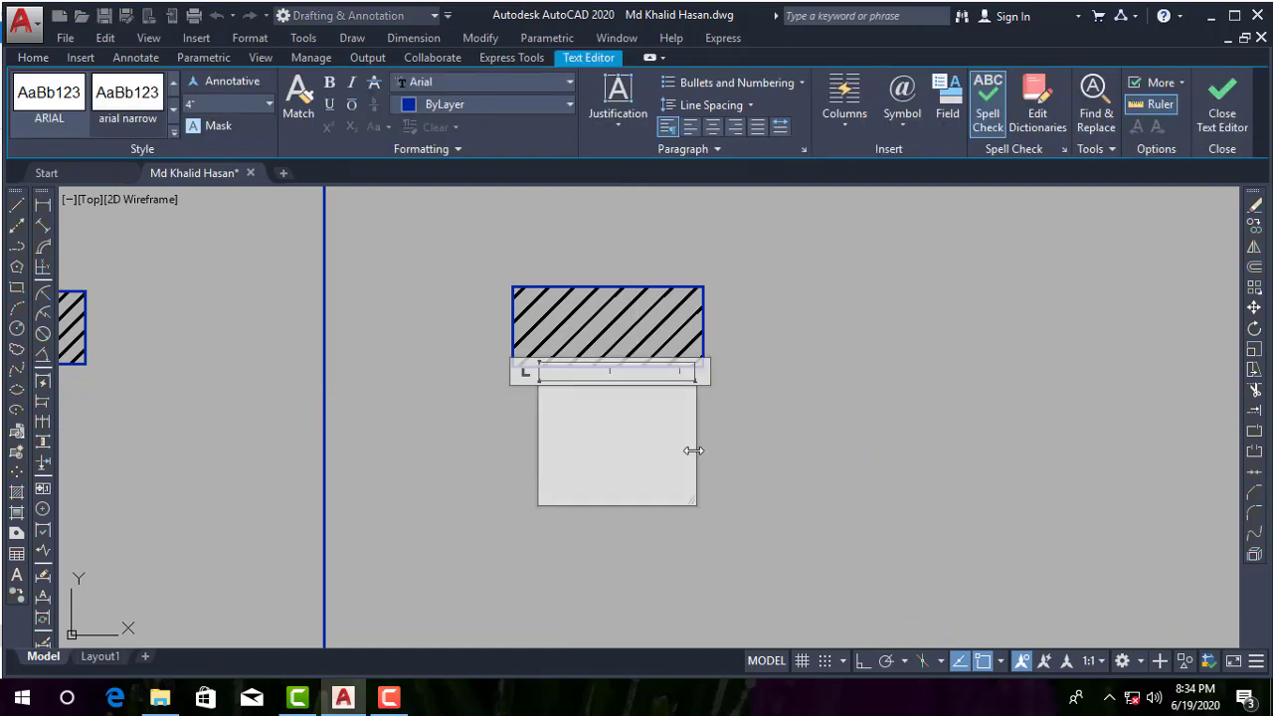
pyautogui.write('SB')
pyautogui.click(781, 435)
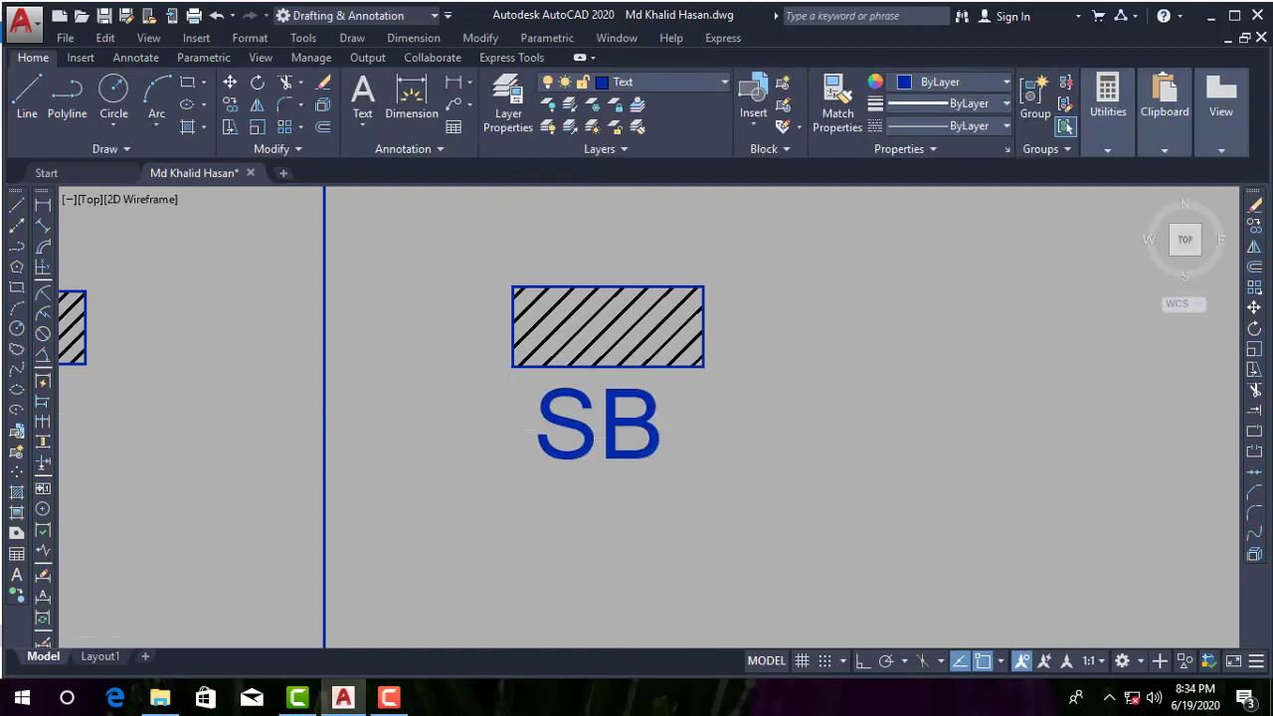
# - Move the new hatch and SB label level with the original SB symbol
pyautogui.scroll(-5, 519, 416)
pyautogui.scroll(2, 571, 389)
pyautogui.click(594, 349)
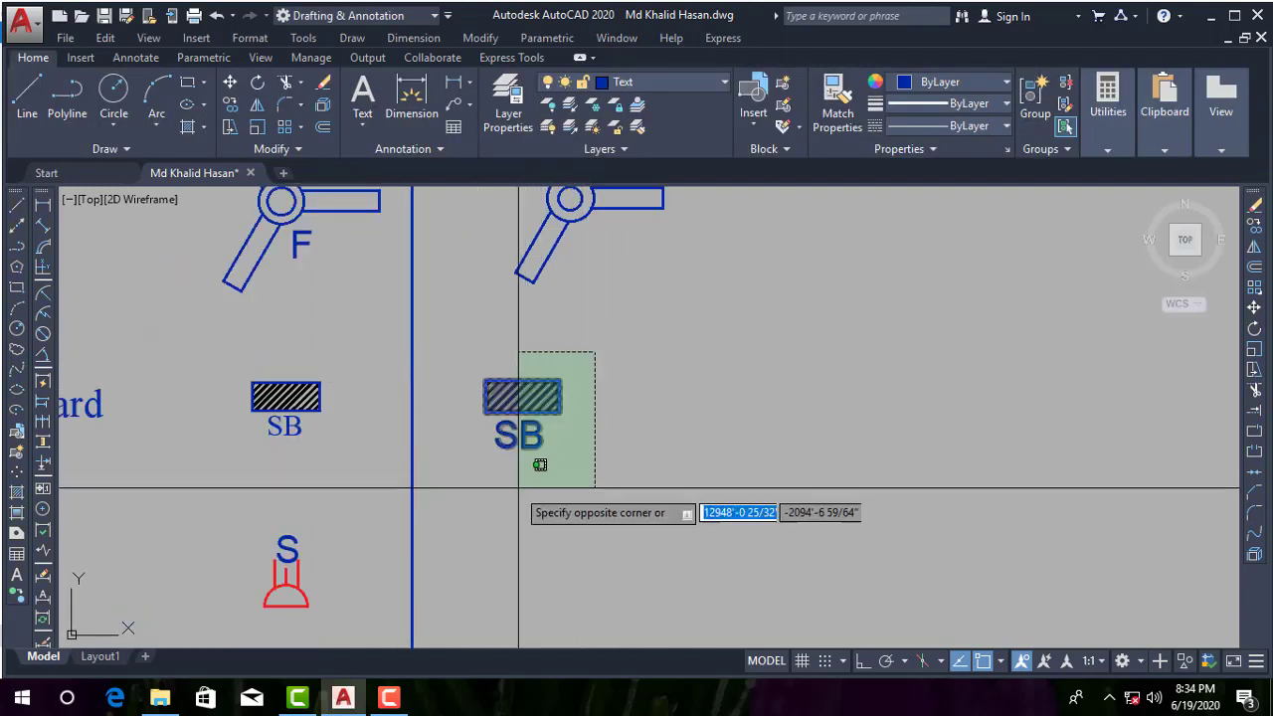
pyautogui.click(477, 483)
pyautogui.click(1255, 311)
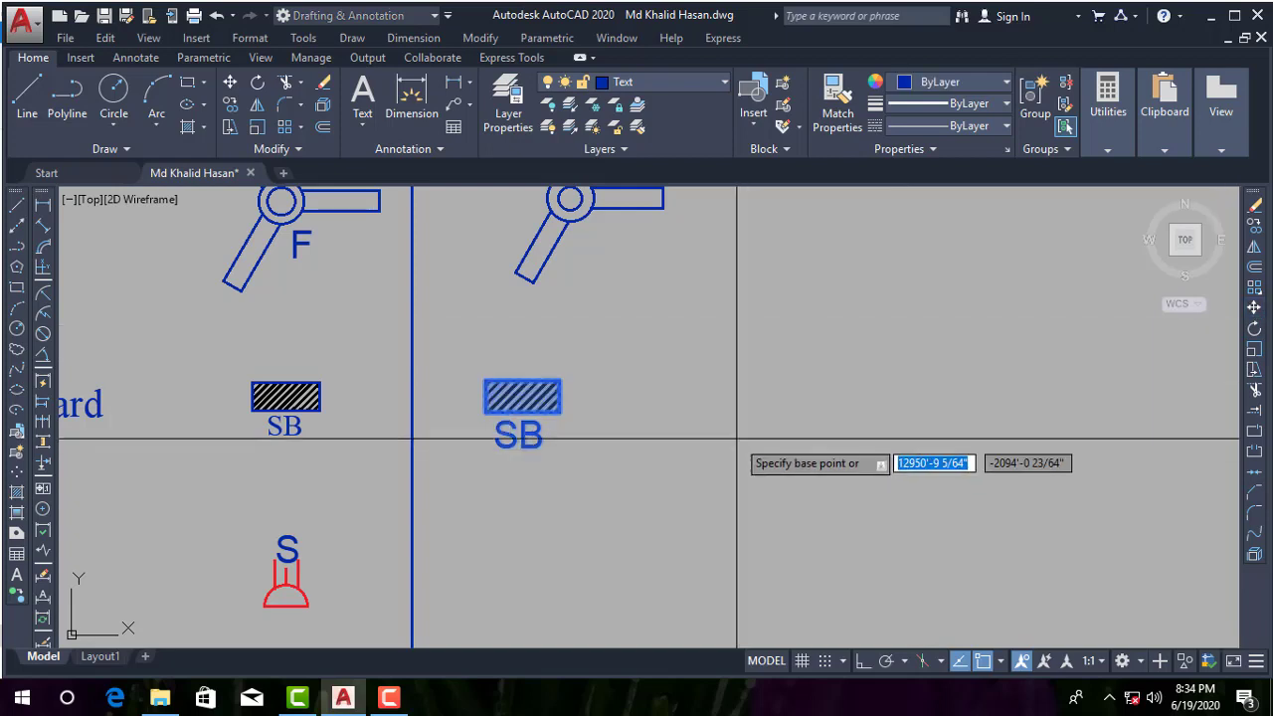
pyautogui.click(739, 358)
pyautogui.click(775, 363)
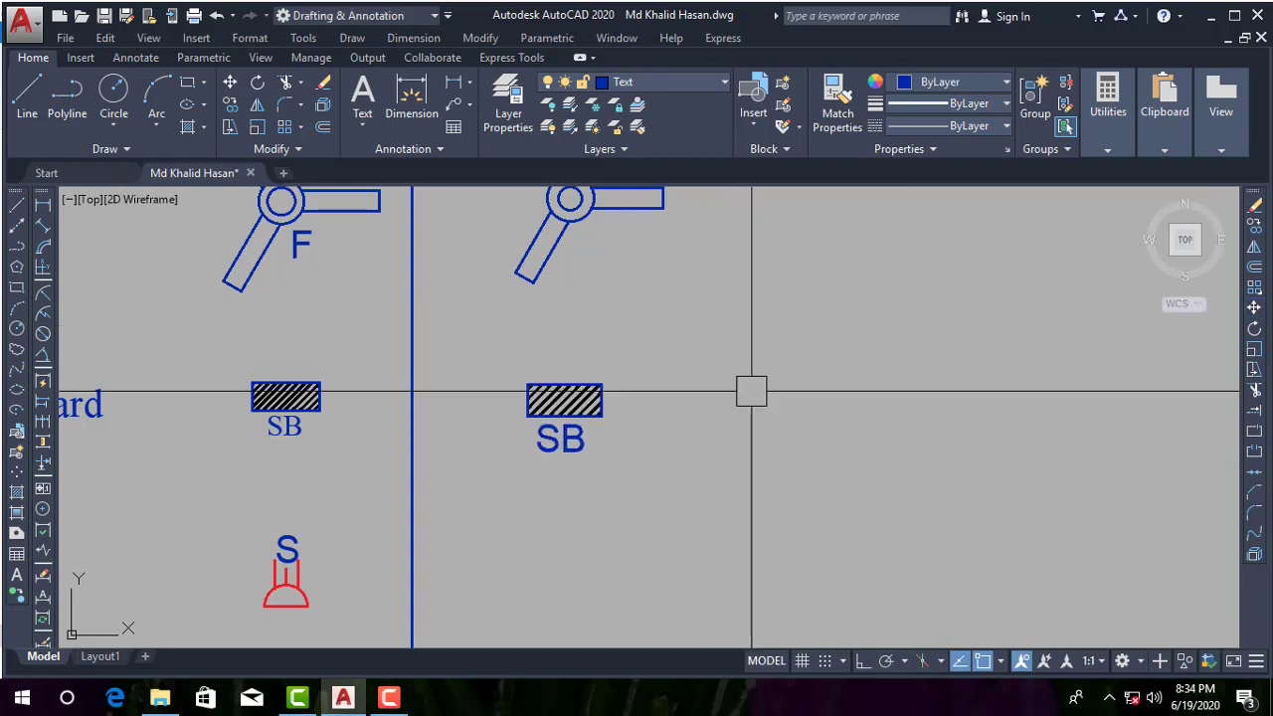
pyautogui.scroll(-2, 547, 504)
pyautogui.scroll(2, 547, 528)
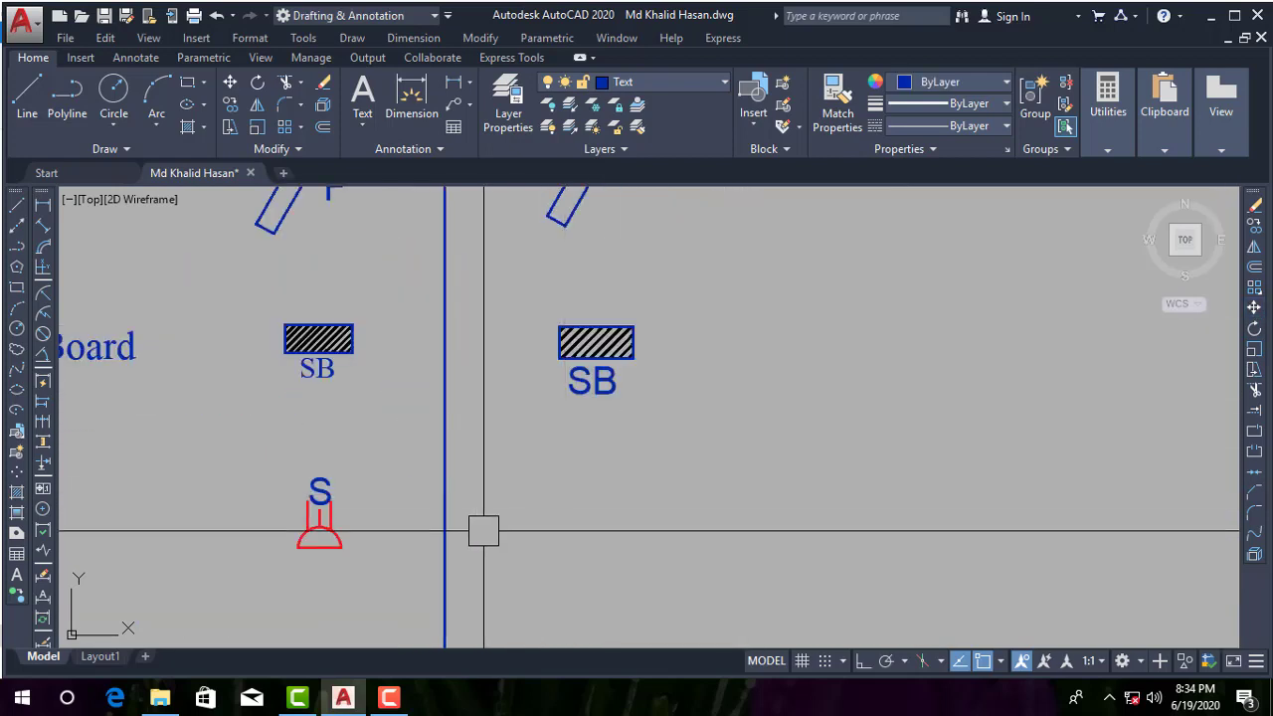
pyautogui.moveTo(483, 528); pyautogui.dragTo(620, 459, button='middle')
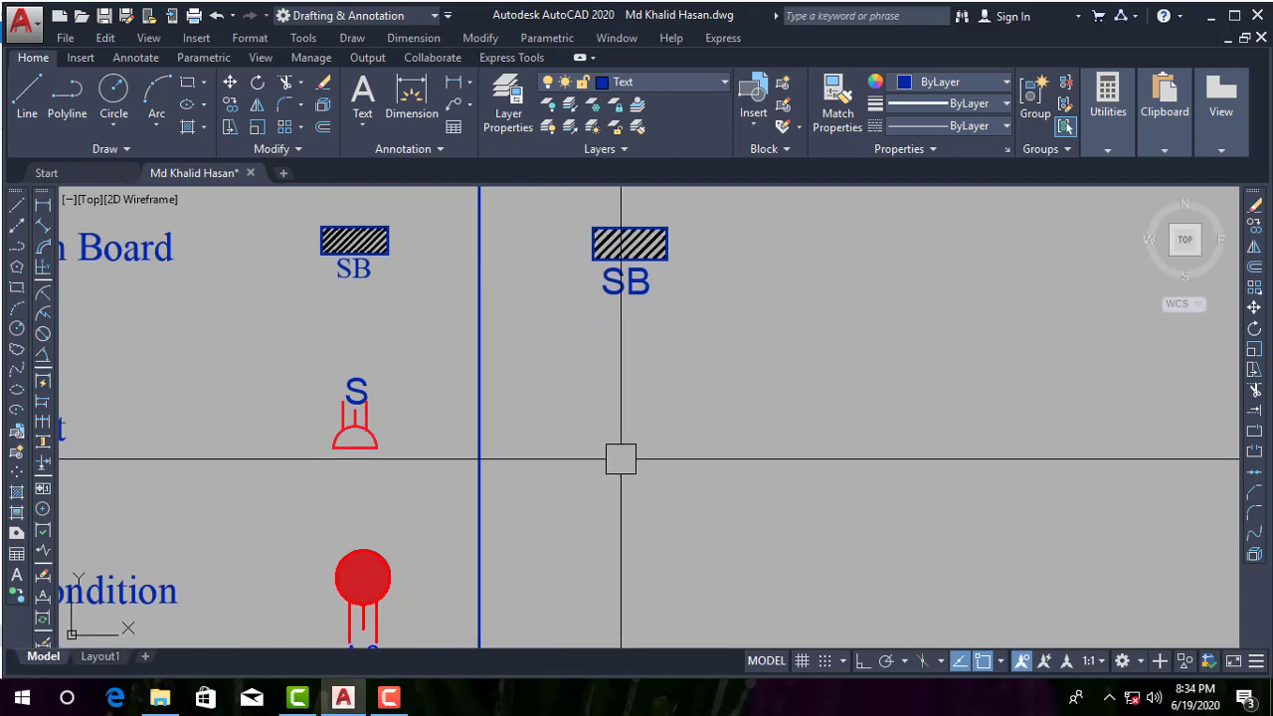
# - Draw a circle beside the socket symbol with a line across its diameter
pyautogui.click(17, 330)
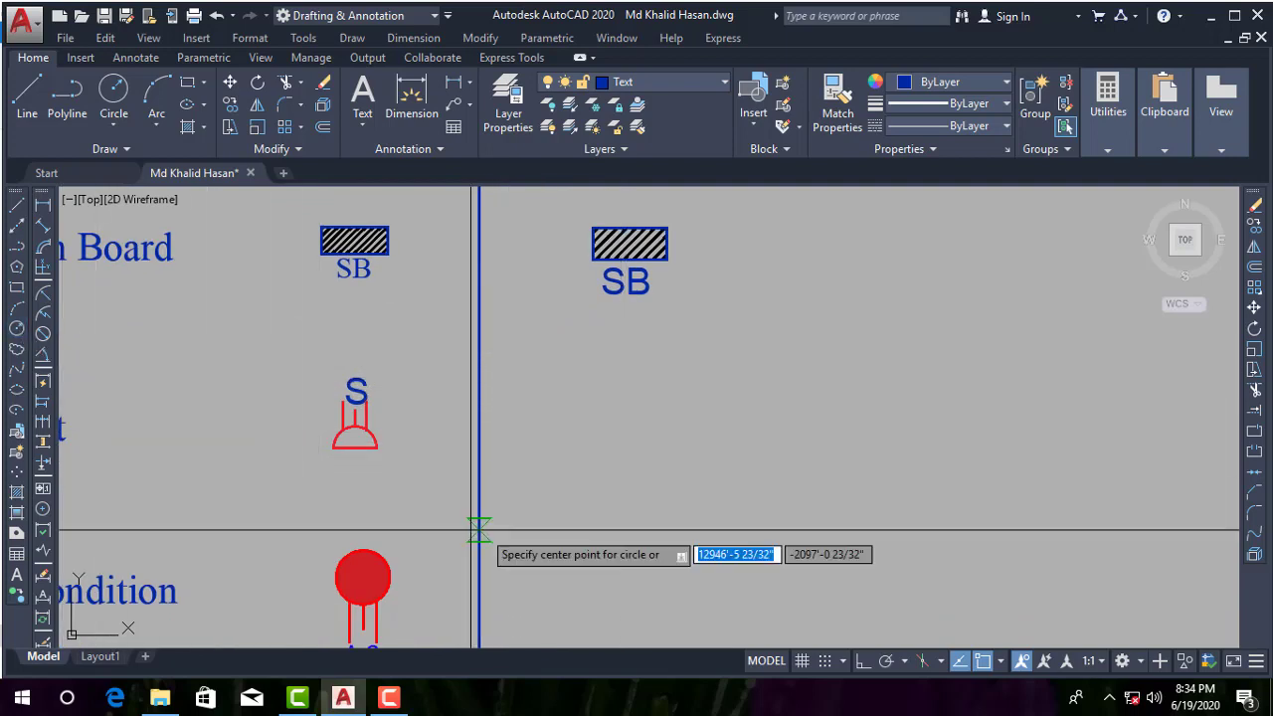
pyautogui.click(630, 428)
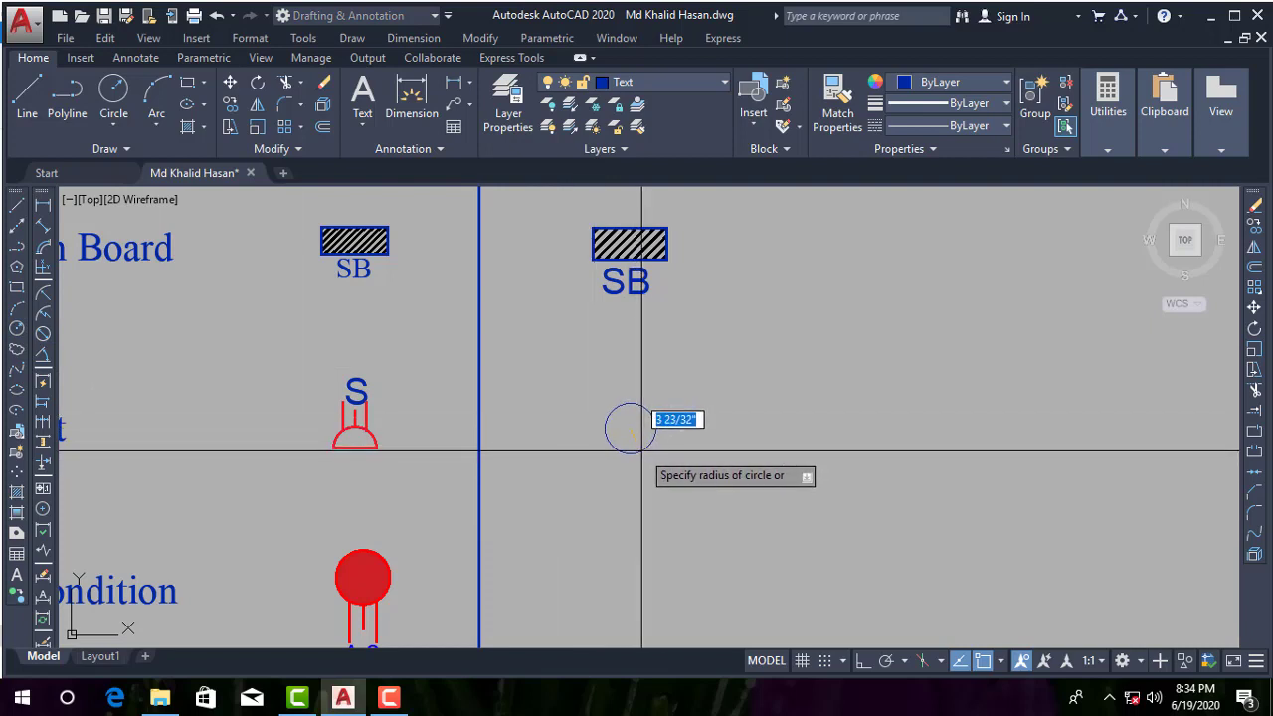
pyautogui.click(617, 453)
pyautogui.scroll(2, 656, 429)
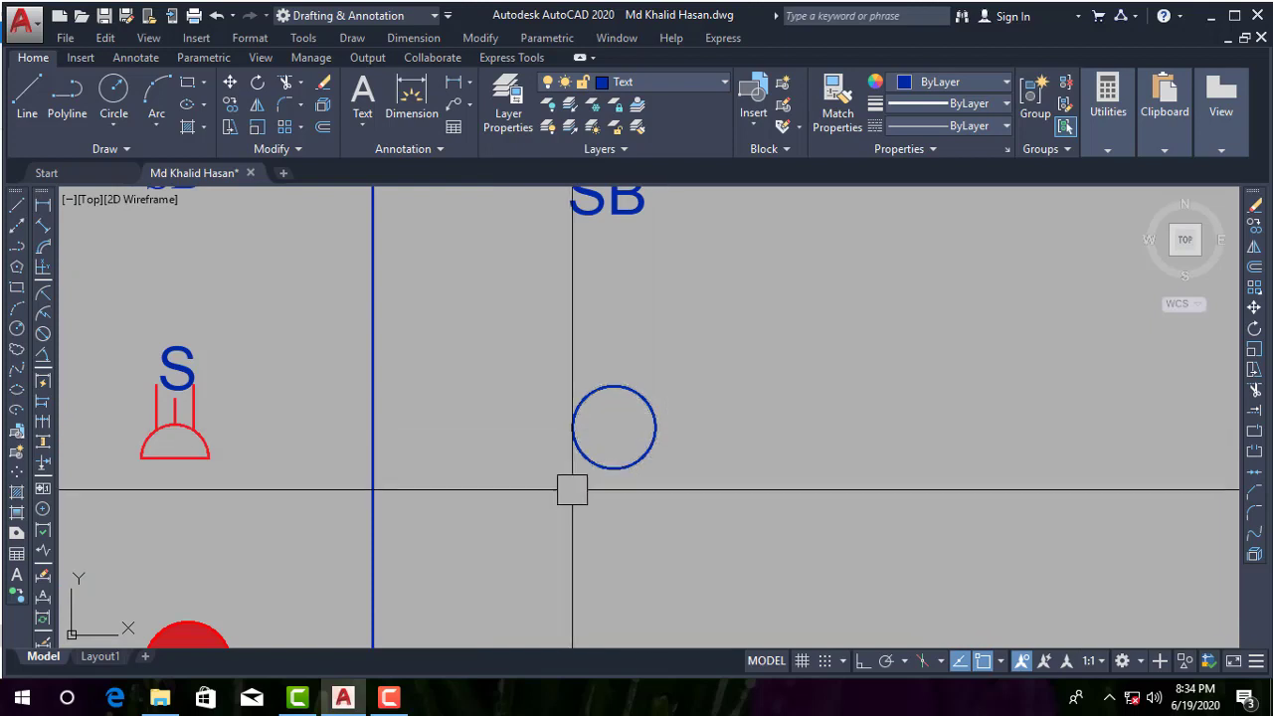
pyautogui.click(20, 207)
pyautogui.scroll(2, 567, 491)
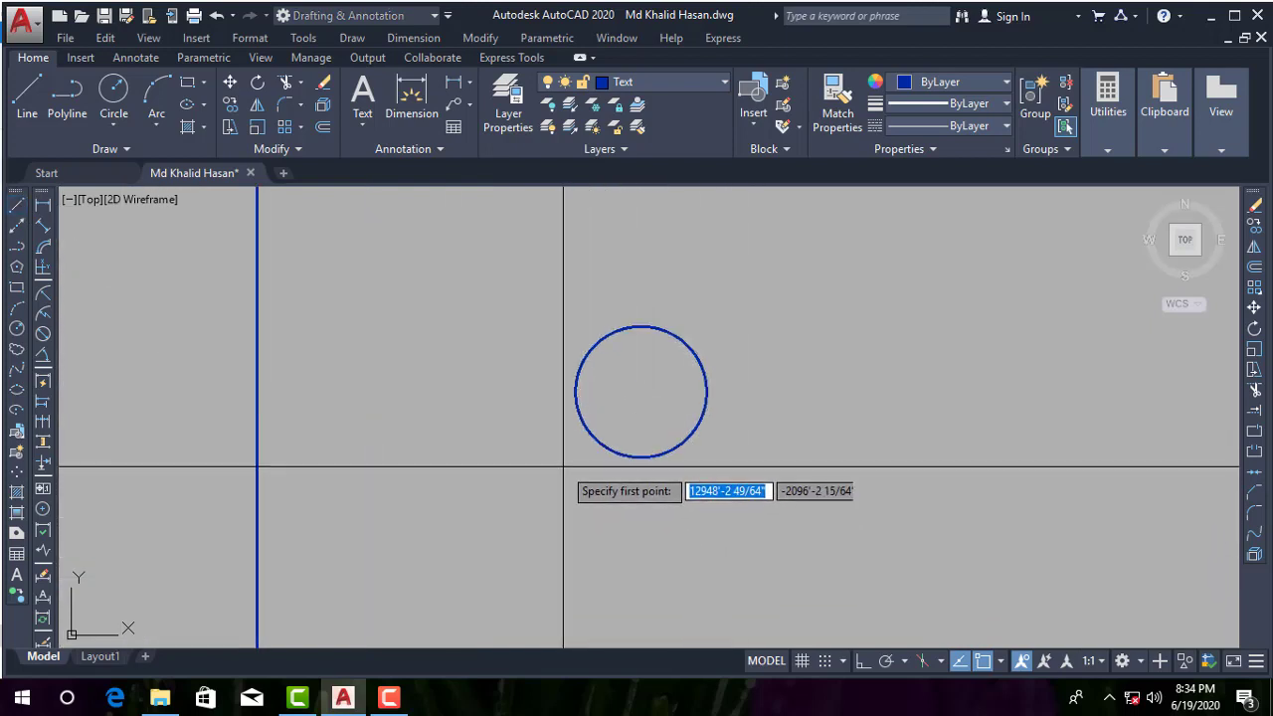
pyautogui.click(575, 392)
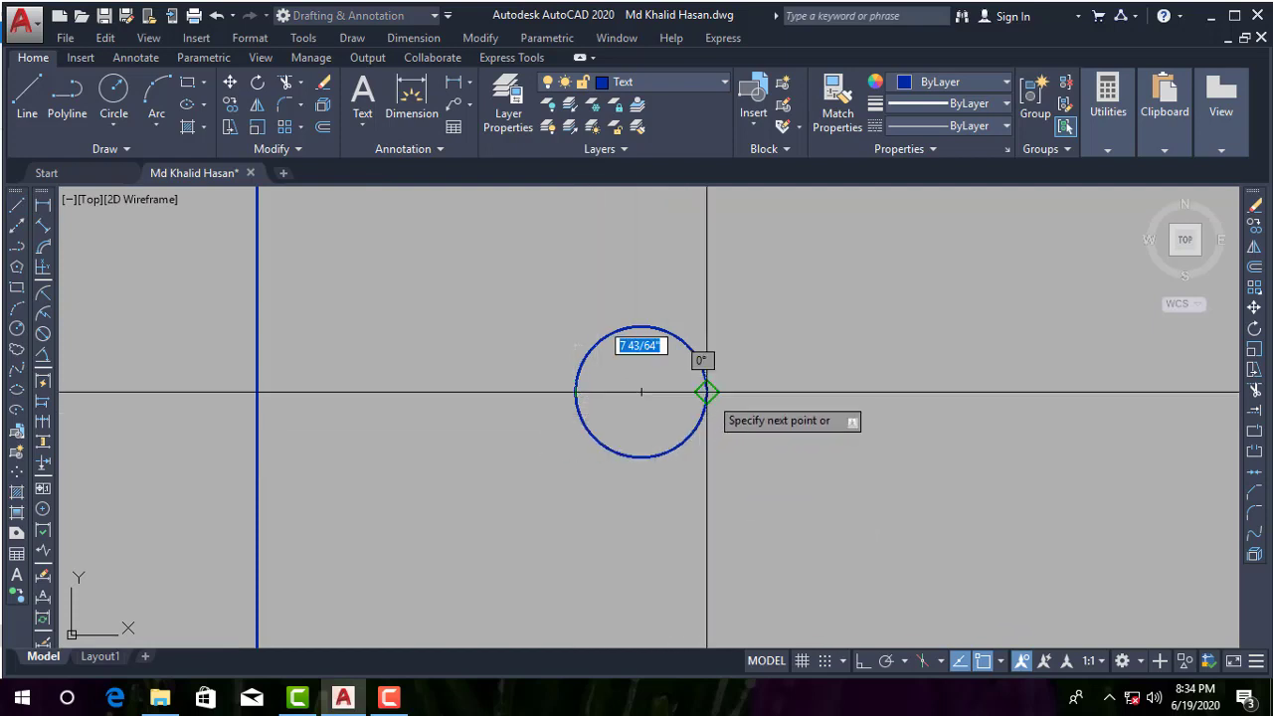
pyautogui.click(706, 454)
pyautogui.press('Return')
# - Trim away the circle's lower half, leaving a flat-based semicircle
pyautogui.scroll(-2, 642, 443)
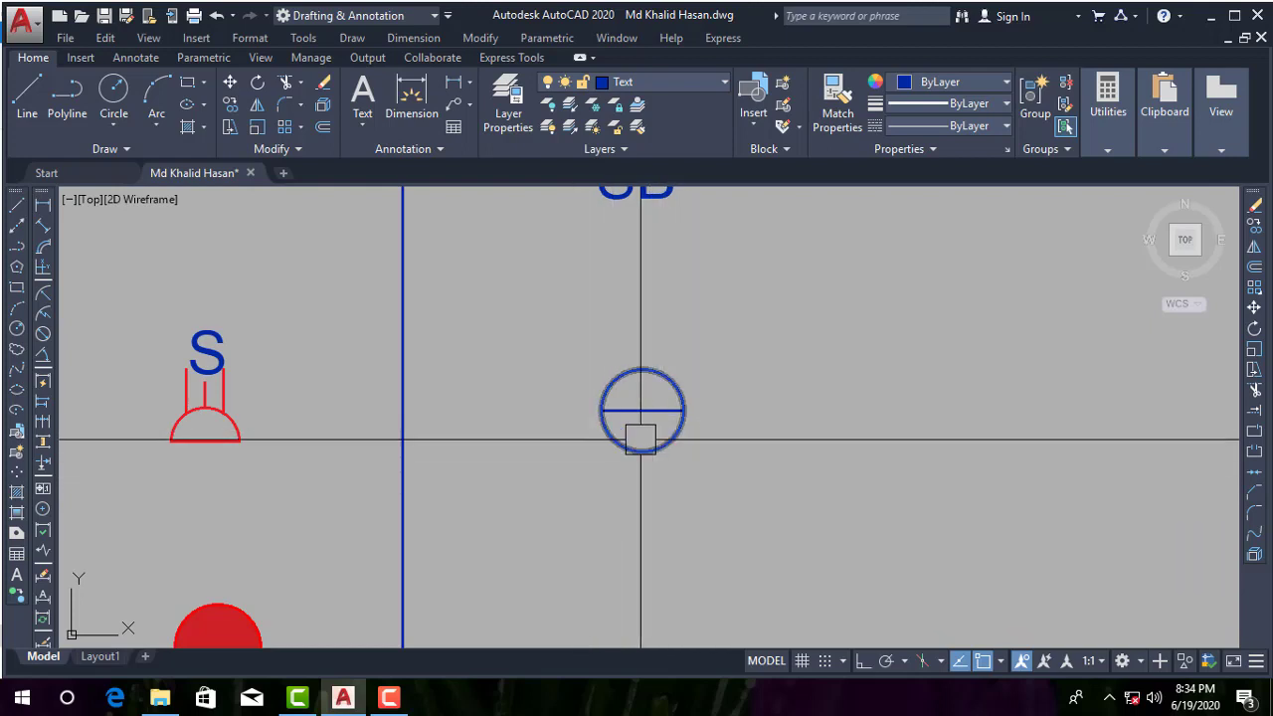
pyautogui.scroll(2, 639, 441)
pyautogui.write('TR')
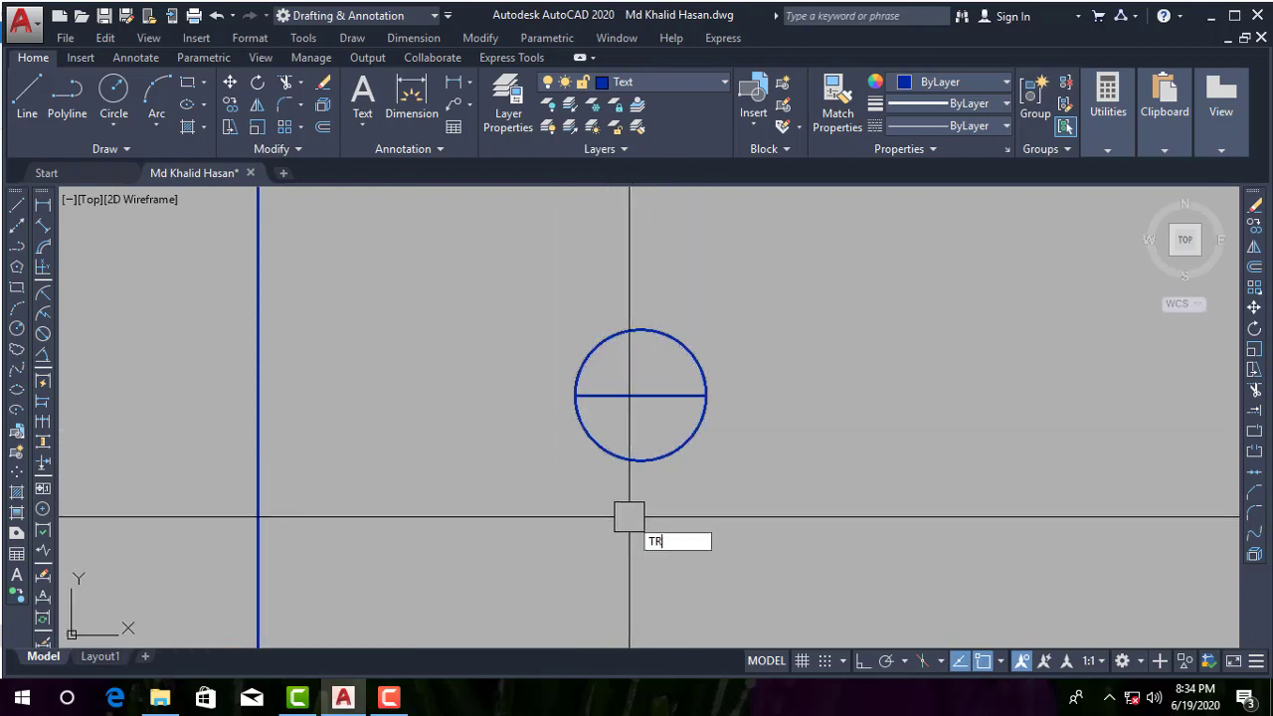
pyautogui.press('Return')
pyautogui.press('Return')
pyautogui.click(673, 453)
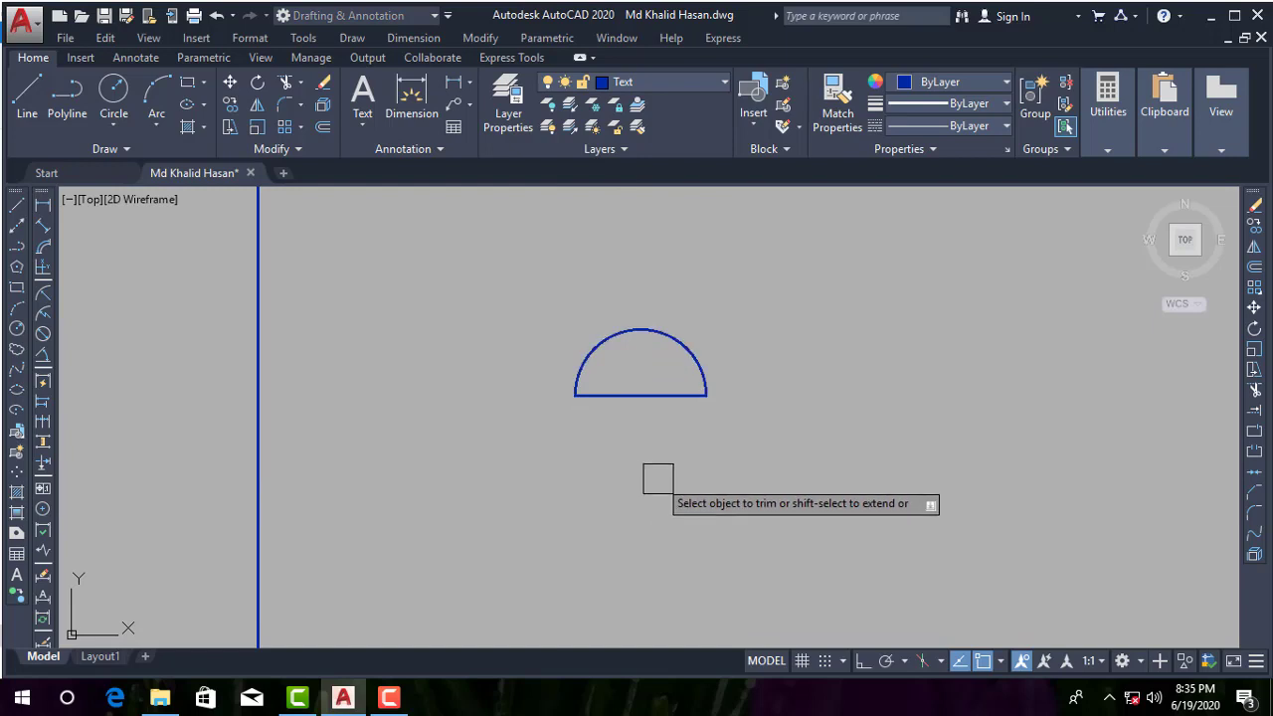
pyautogui.press('Return')
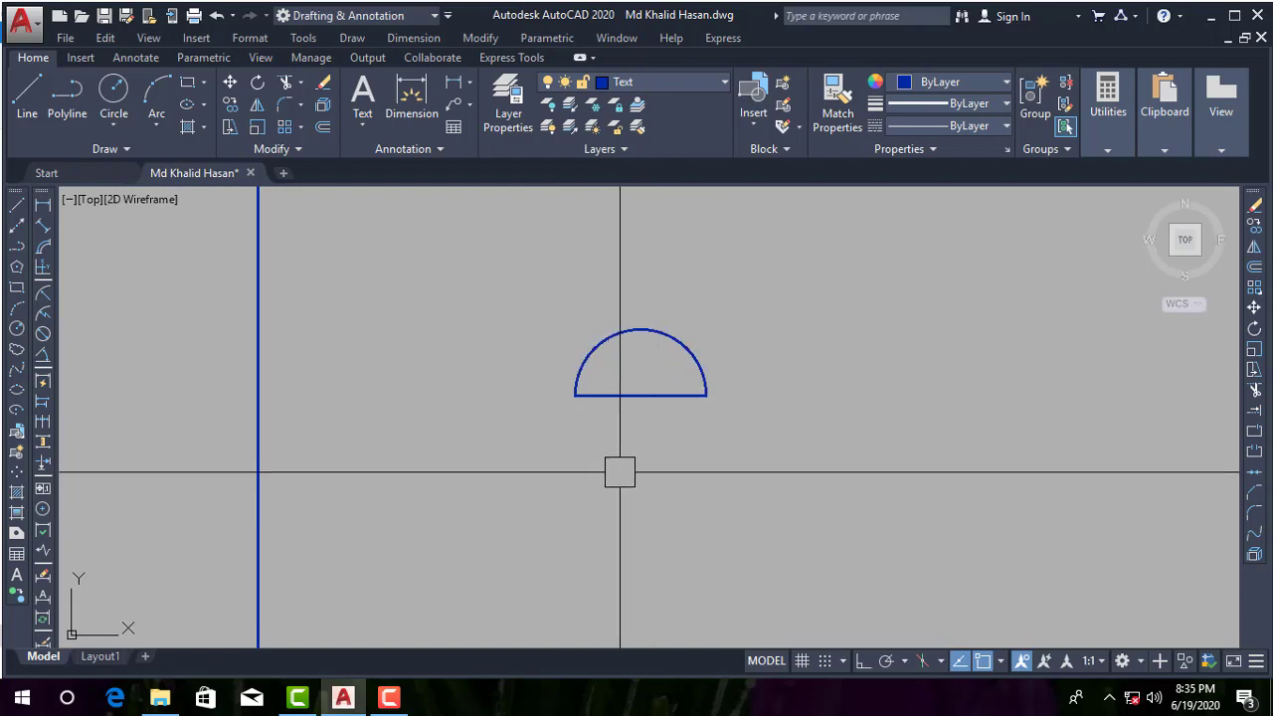
pyautogui.scroll(-2, 619, 458)
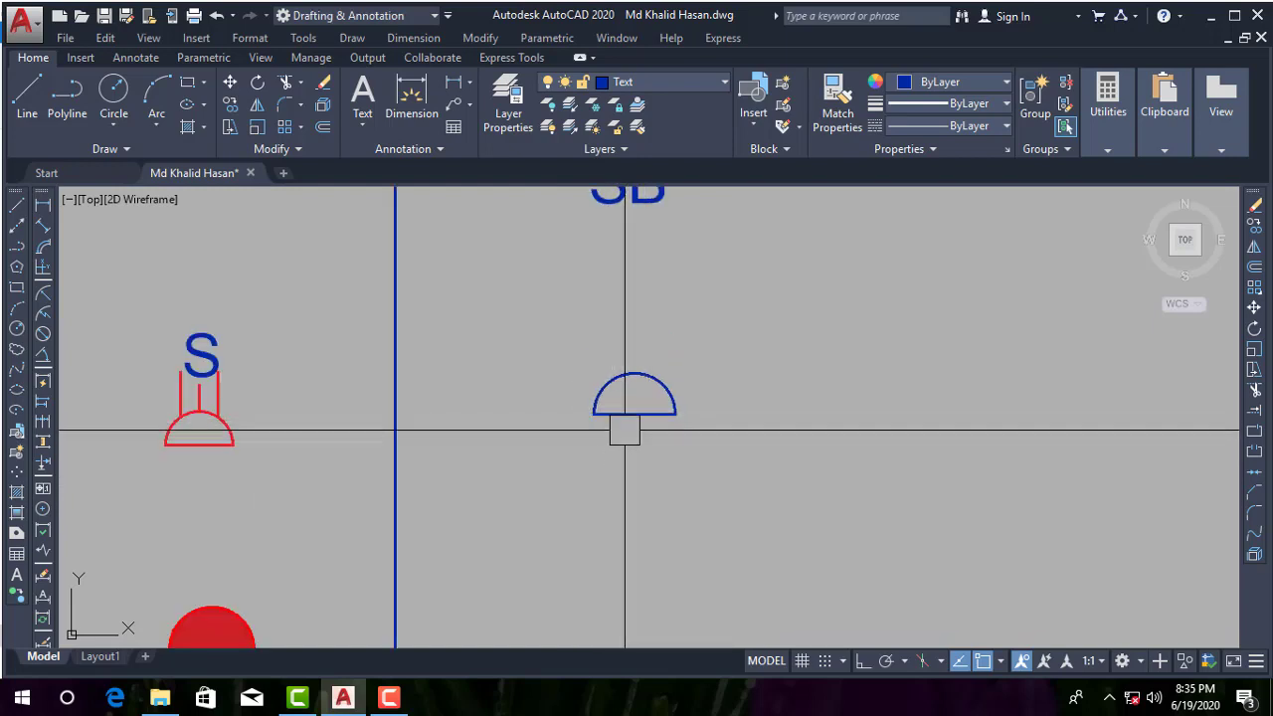
pyautogui.scroll(2, 658, 368)
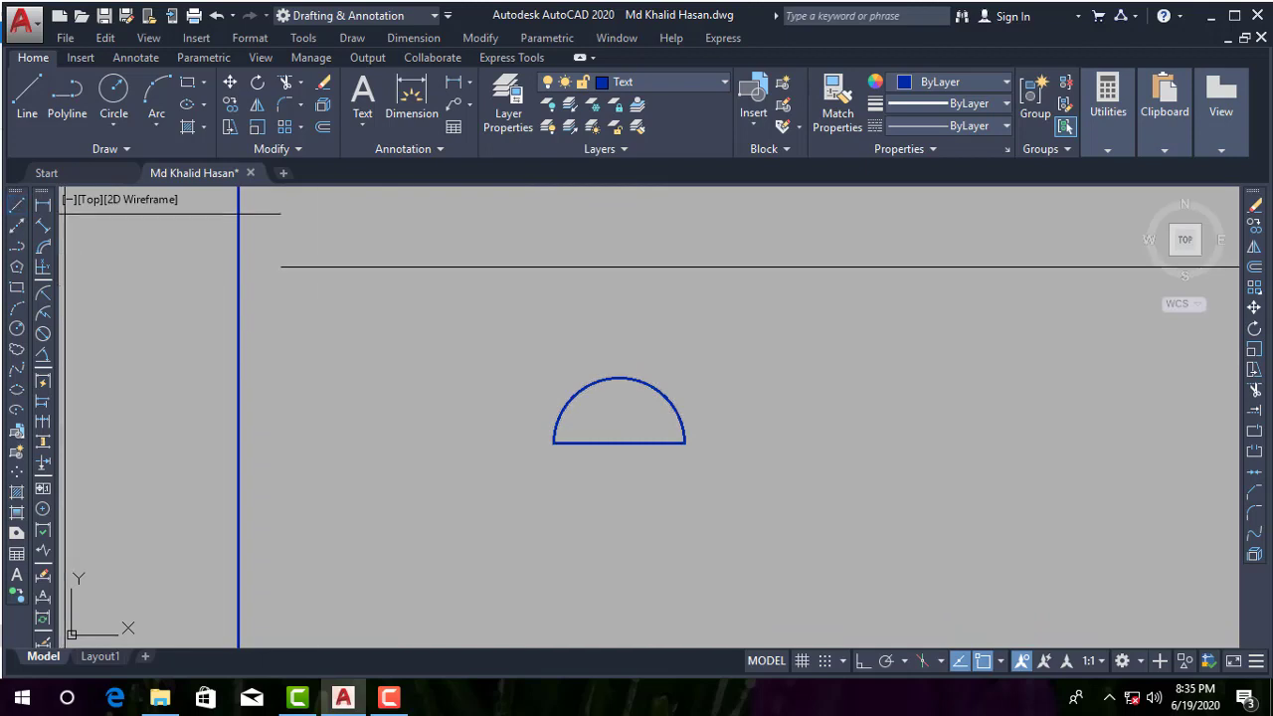
pyautogui.write('l')
pyautogui.press('Return')
pyautogui.scroll(2, 606, 318)
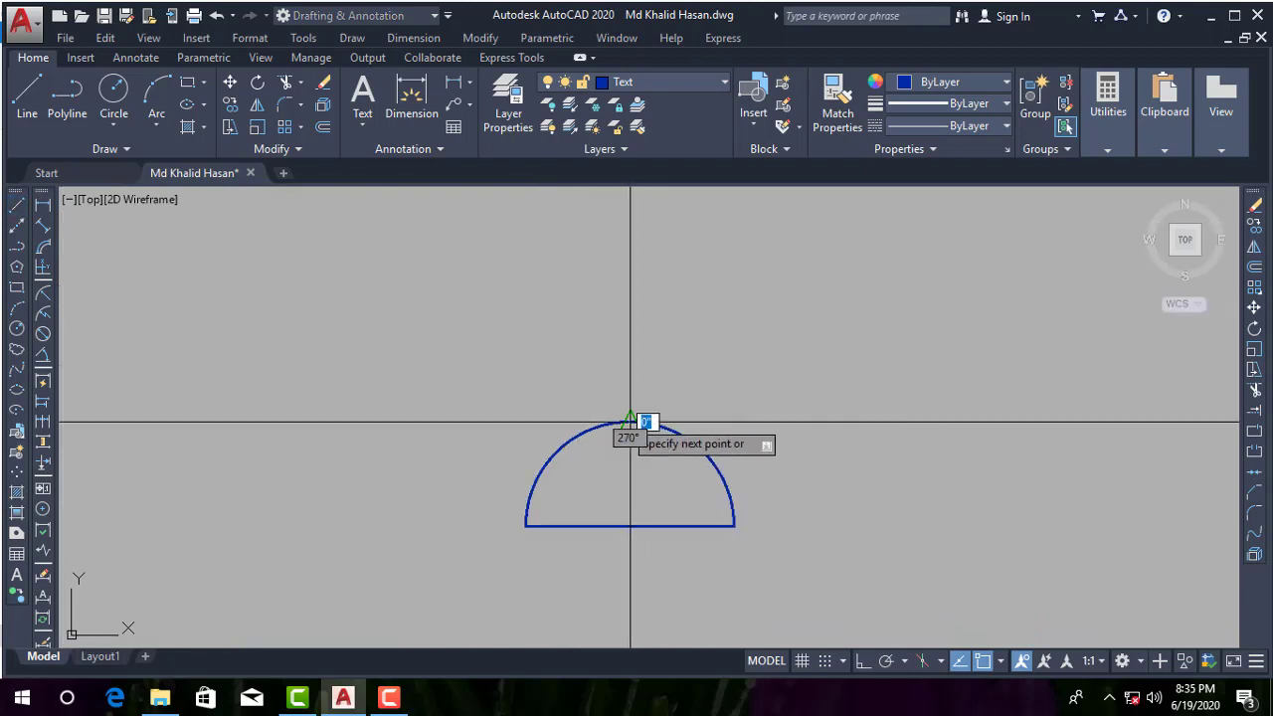
# - Finish the centre prong and draw a taller vertical prong rising from the arc's right side
pyautogui.click(629, 341)
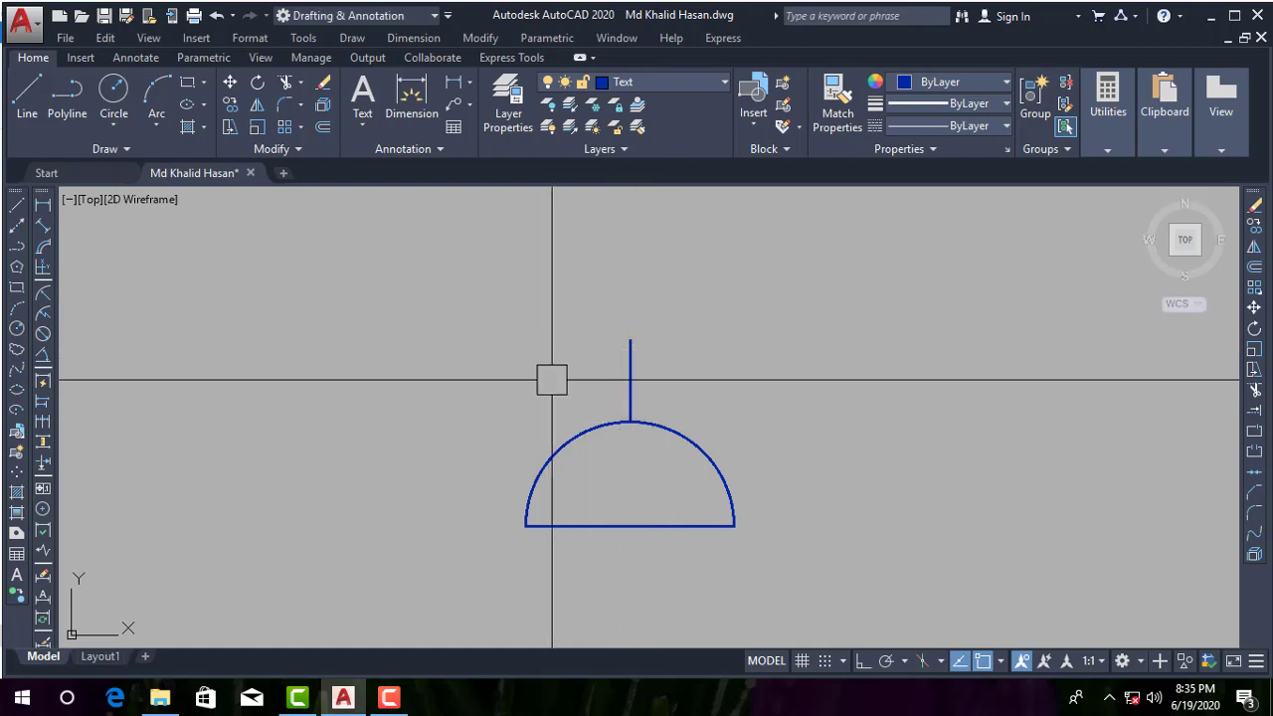
pyautogui.scroll(2, 654, 392)
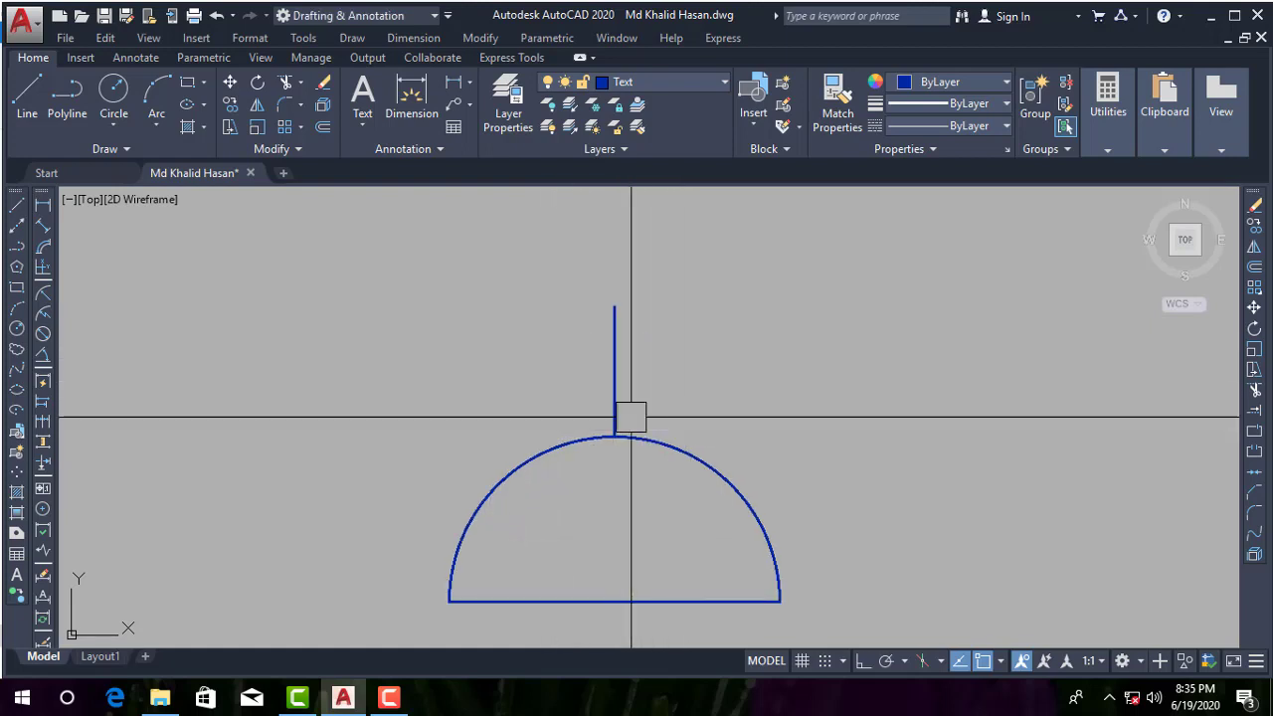
pyautogui.click(699, 459)
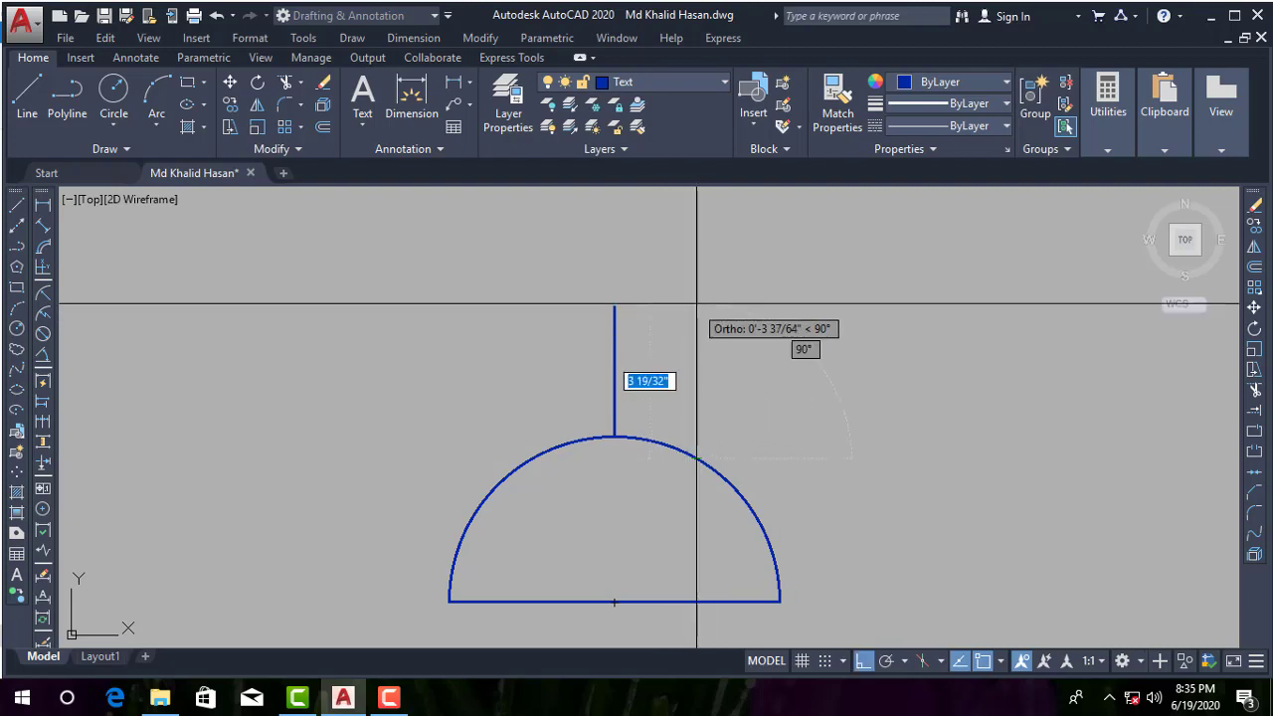
pyautogui.click(702, 248)
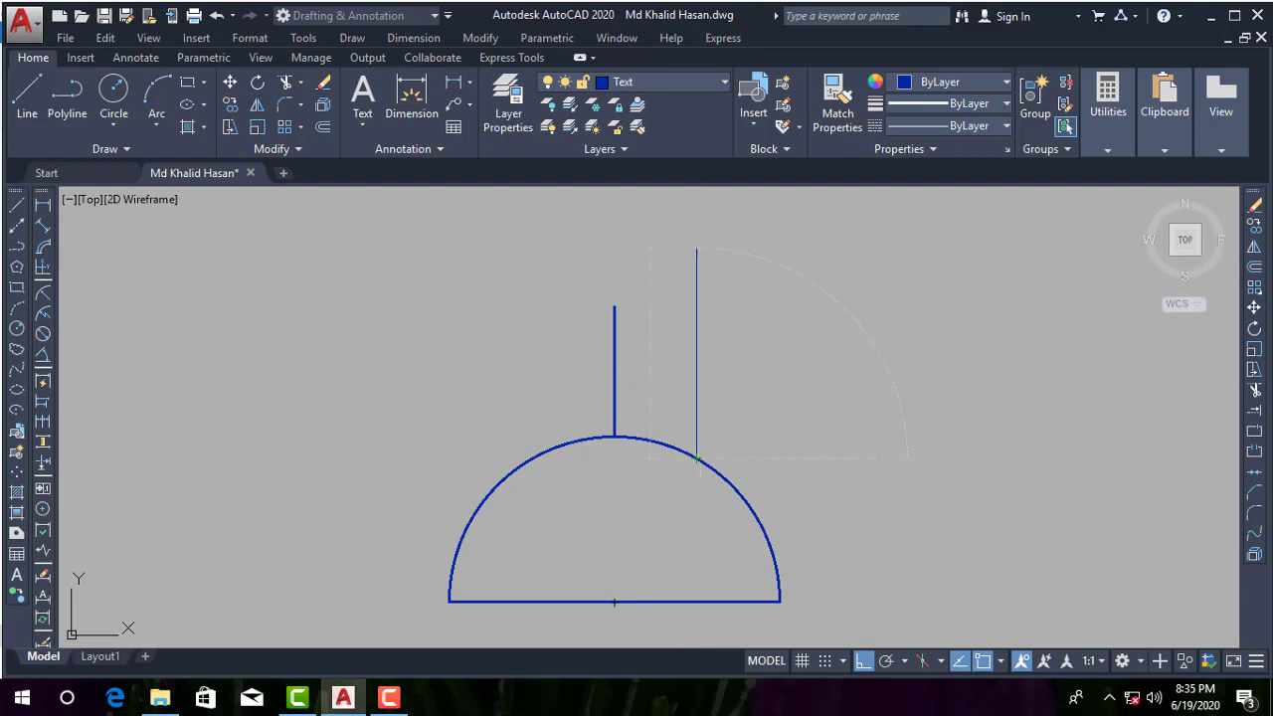
pyautogui.press('Escape')
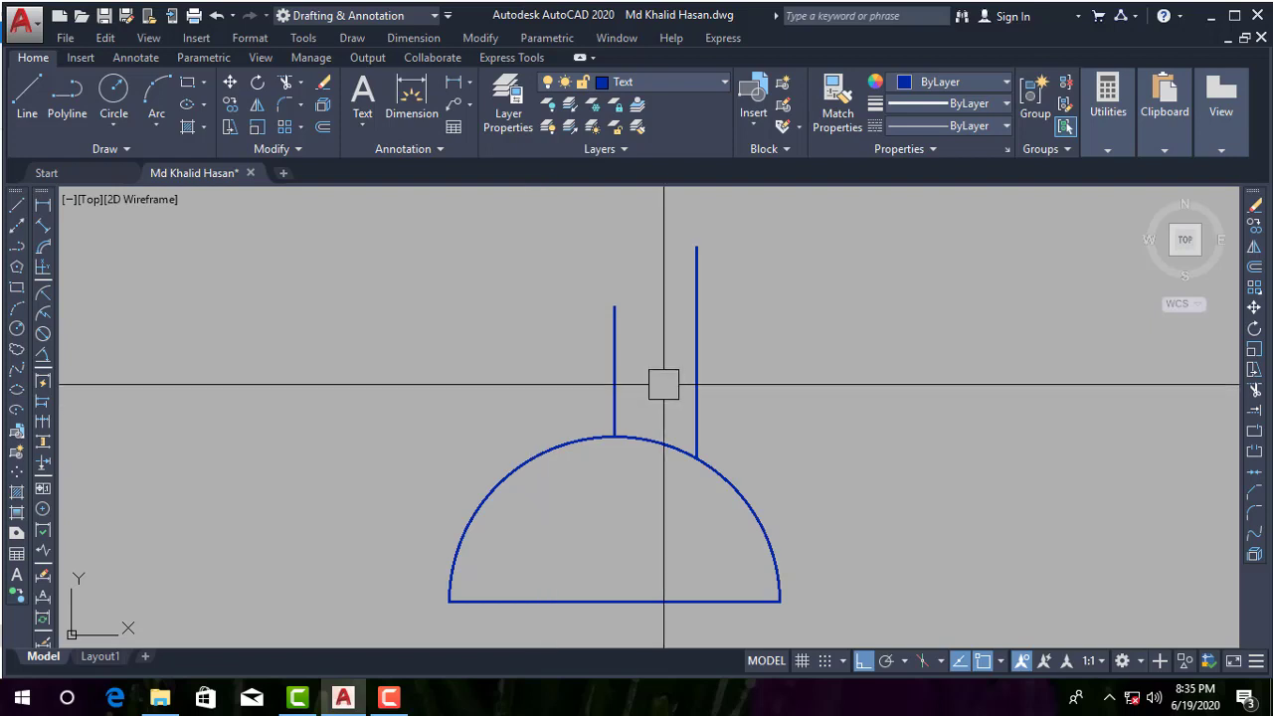
pyautogui.click(739, 321)
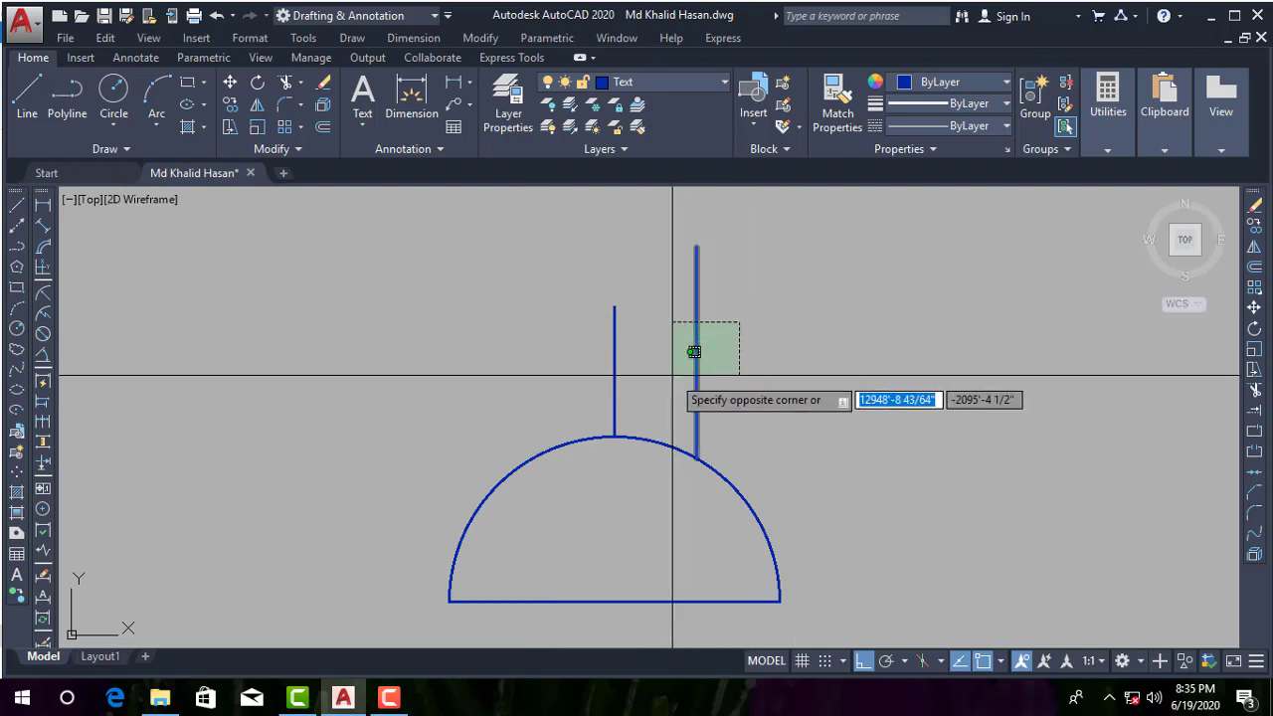
# - Mirror the right prong about the centre prong's axis, keeping the original prong
pyautogui.click(693, 352)
pyautogui.scroll(2, 612, 467)
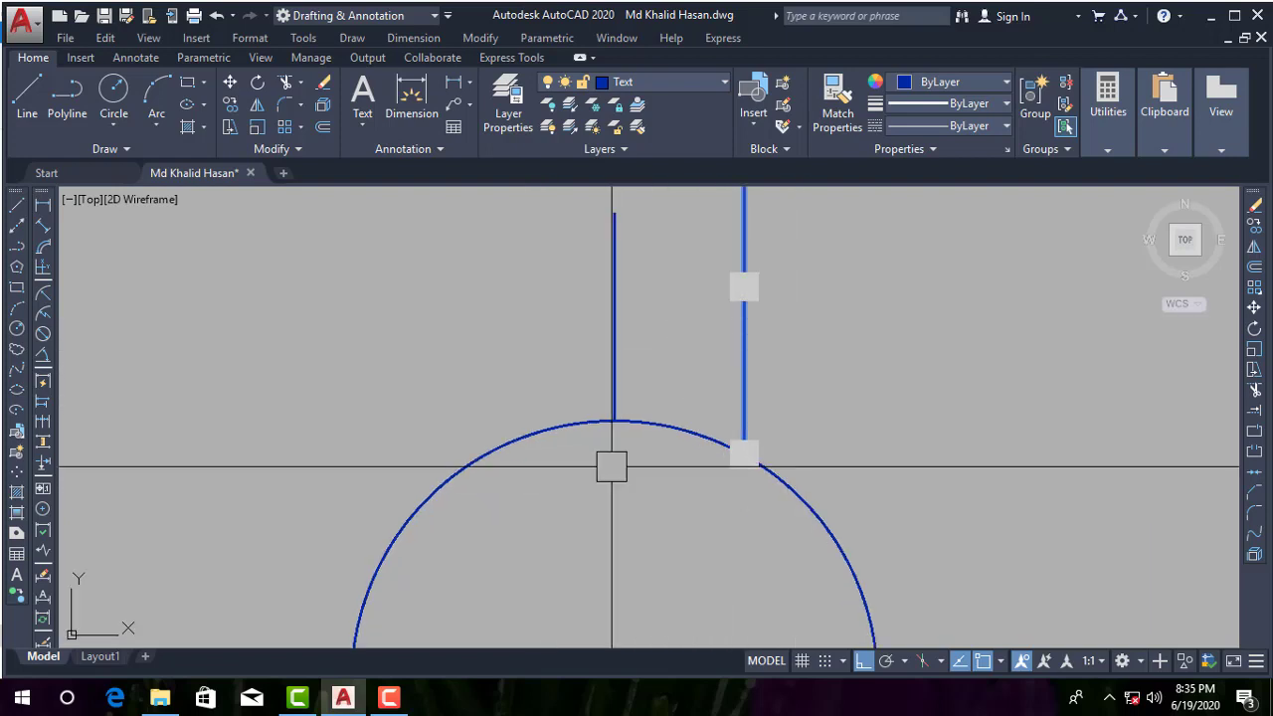
pyautogui.scroll(-2, 612, 463)
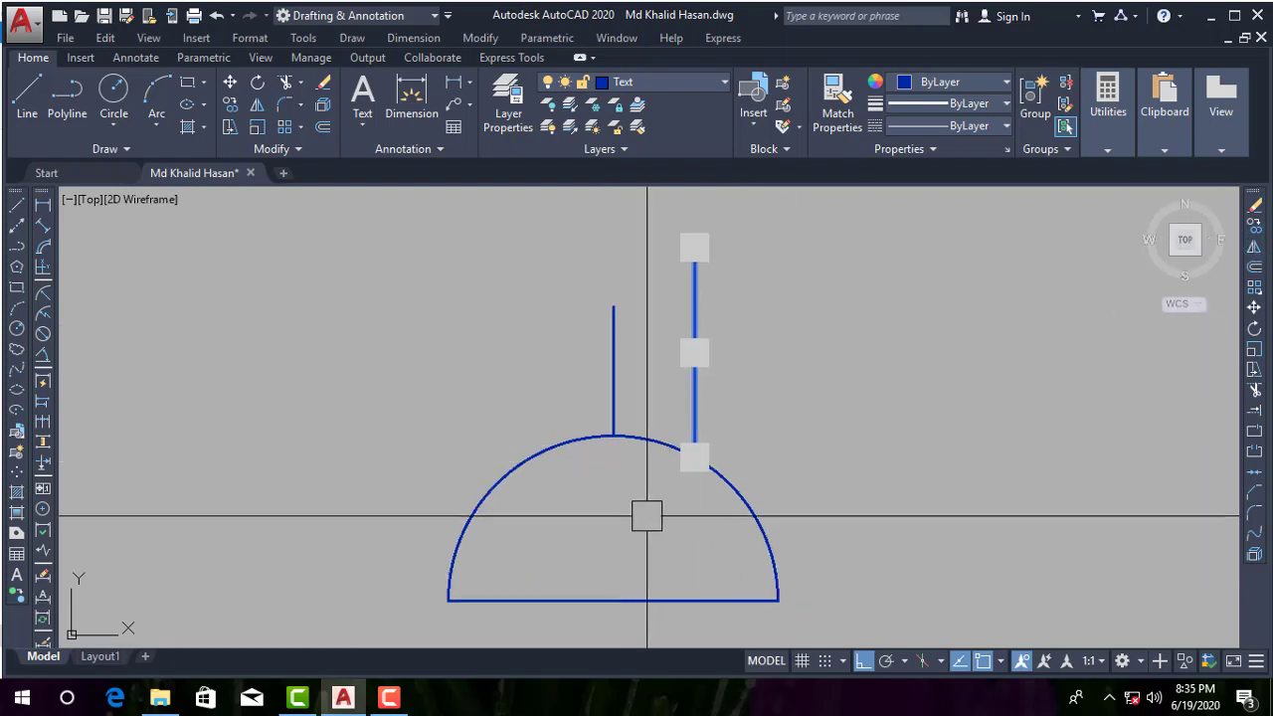
pyautogui.write('MI')
pyautogui.press('Return')
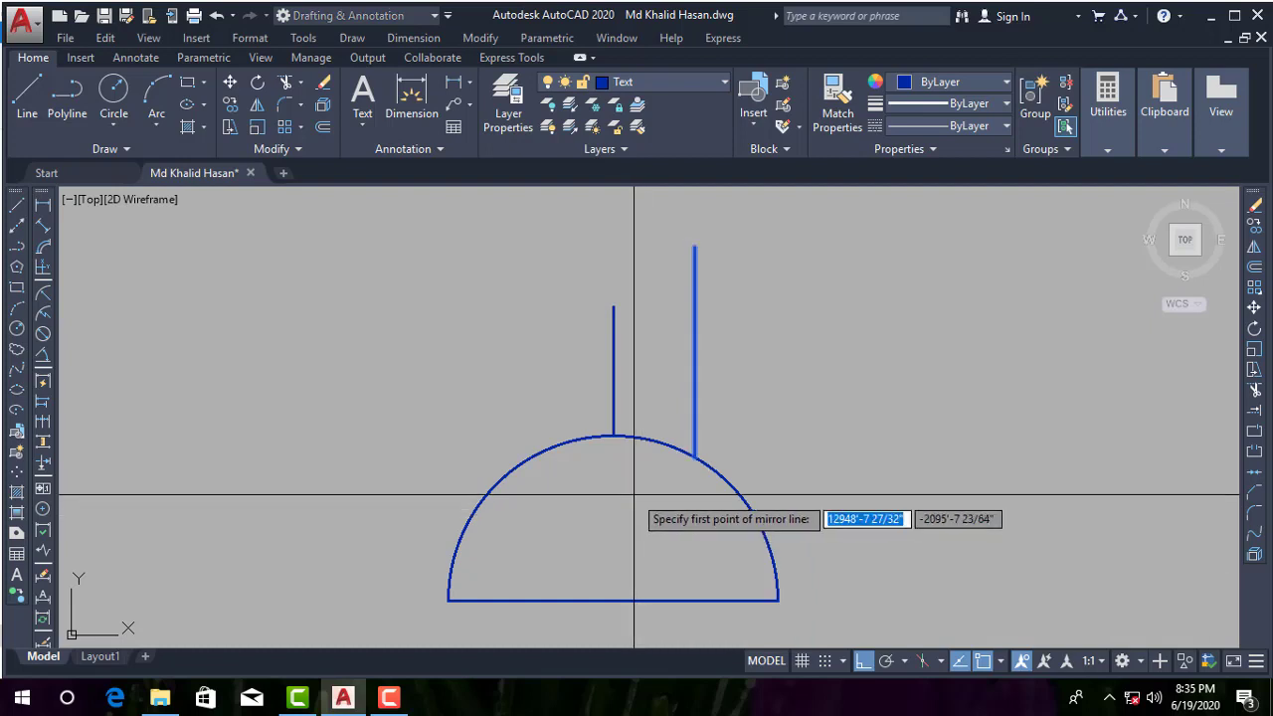
pyautogui.scroll(2, 611, 434)
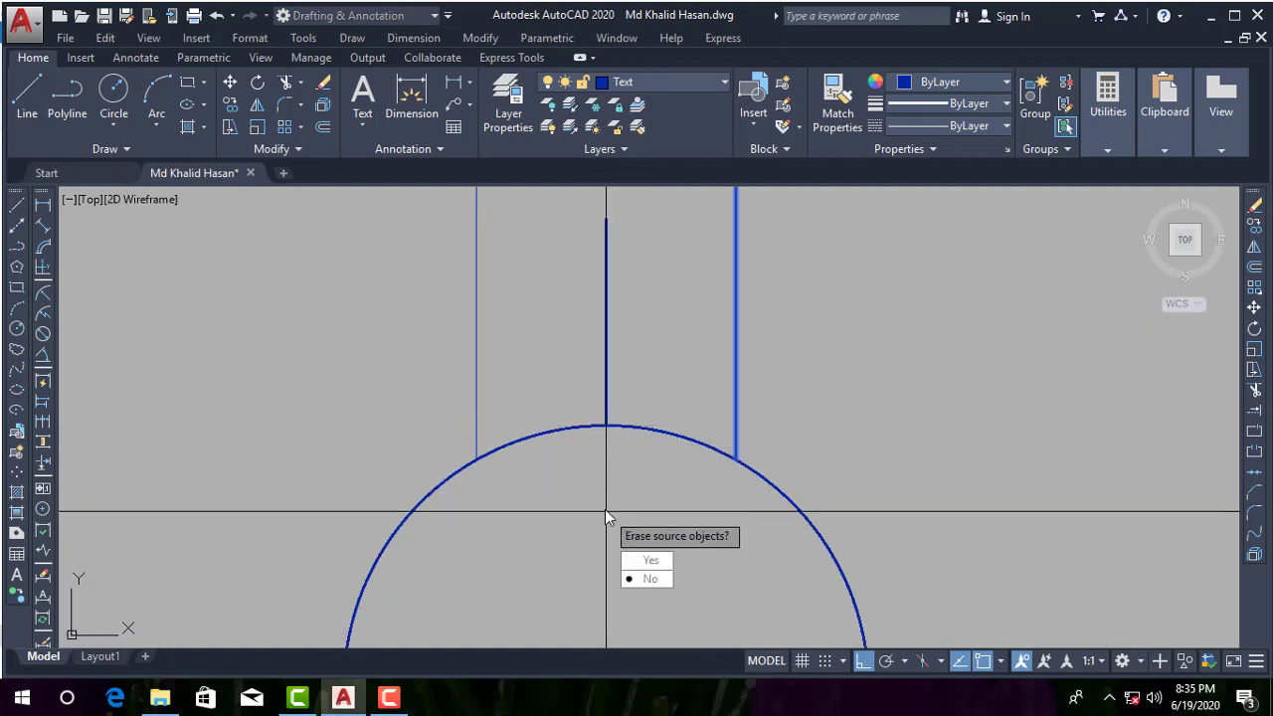
pyautogui.press('Return')
pyautogui.scroll(-5, 607, 511)
pyautogui.scroll(-3, 611, 451)
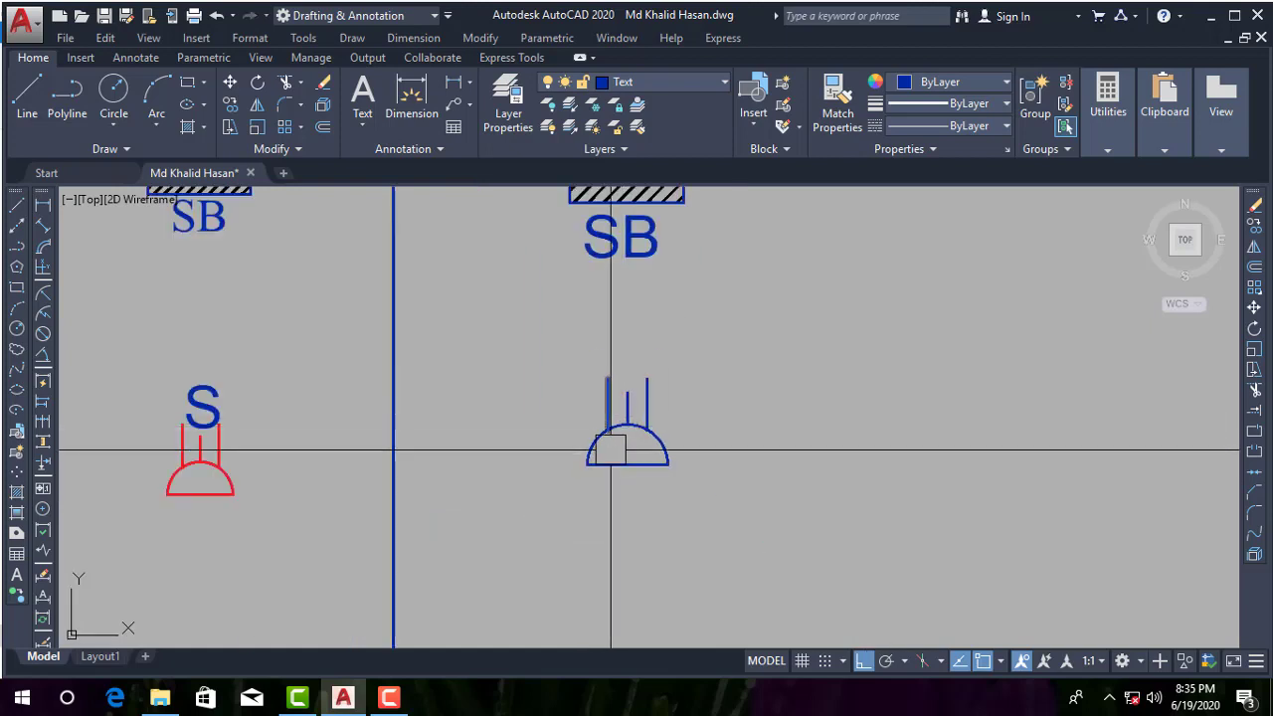
pyautogui.scroll(3, 646, 339)
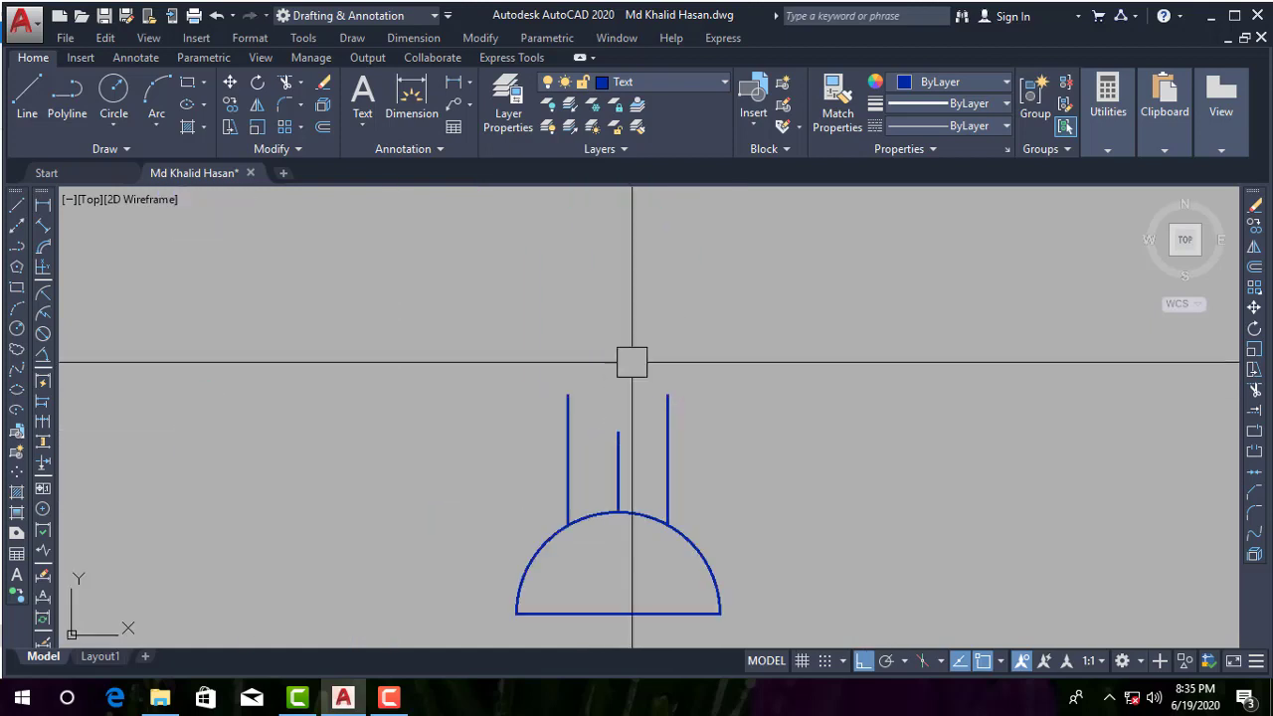
pyautogui.scroll(-1, 677, 393)
# - Change the whole new socket symbol's colour to red
pyautogui.click(701, 368)
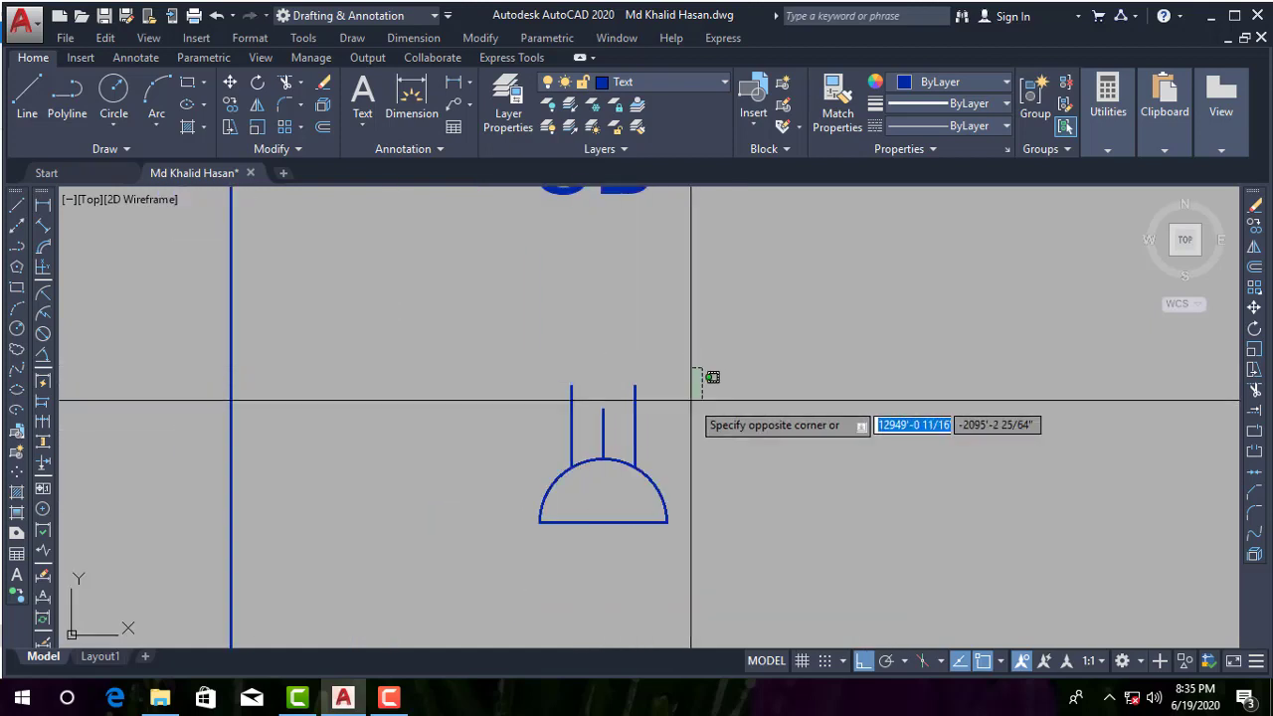
pyautogui.click(517, 542)
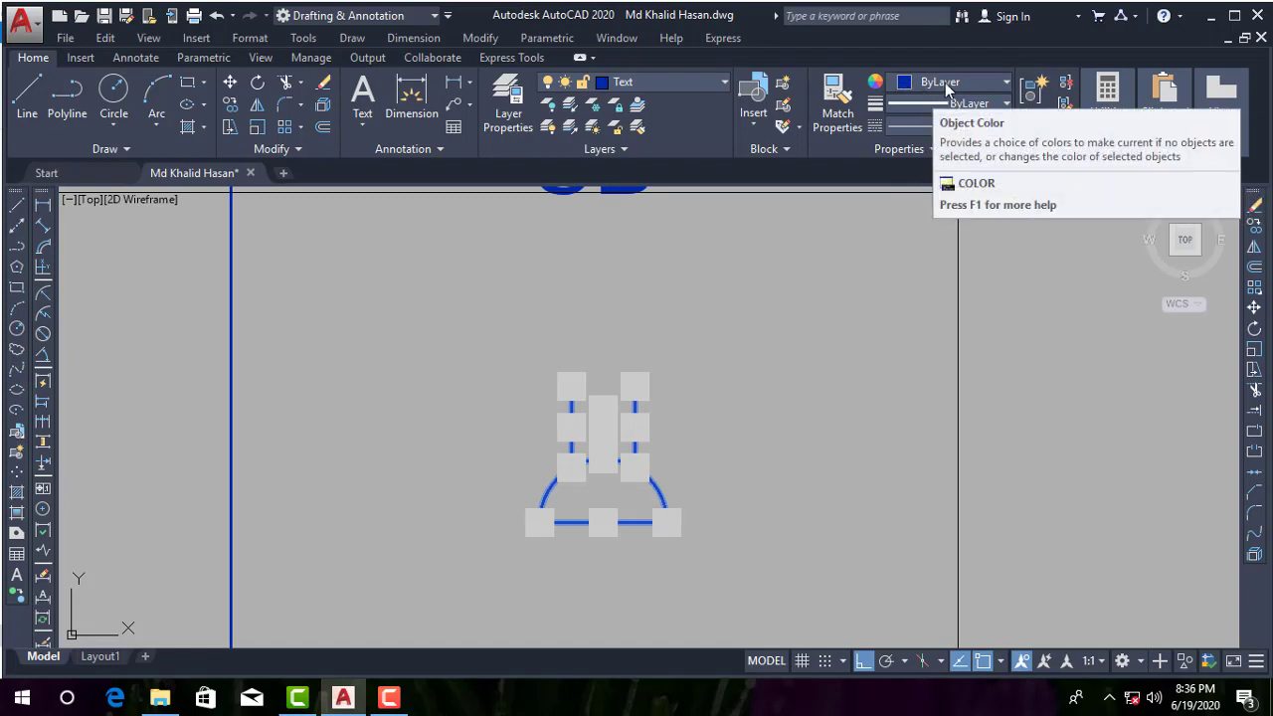
pyautogui.click(945, 82)
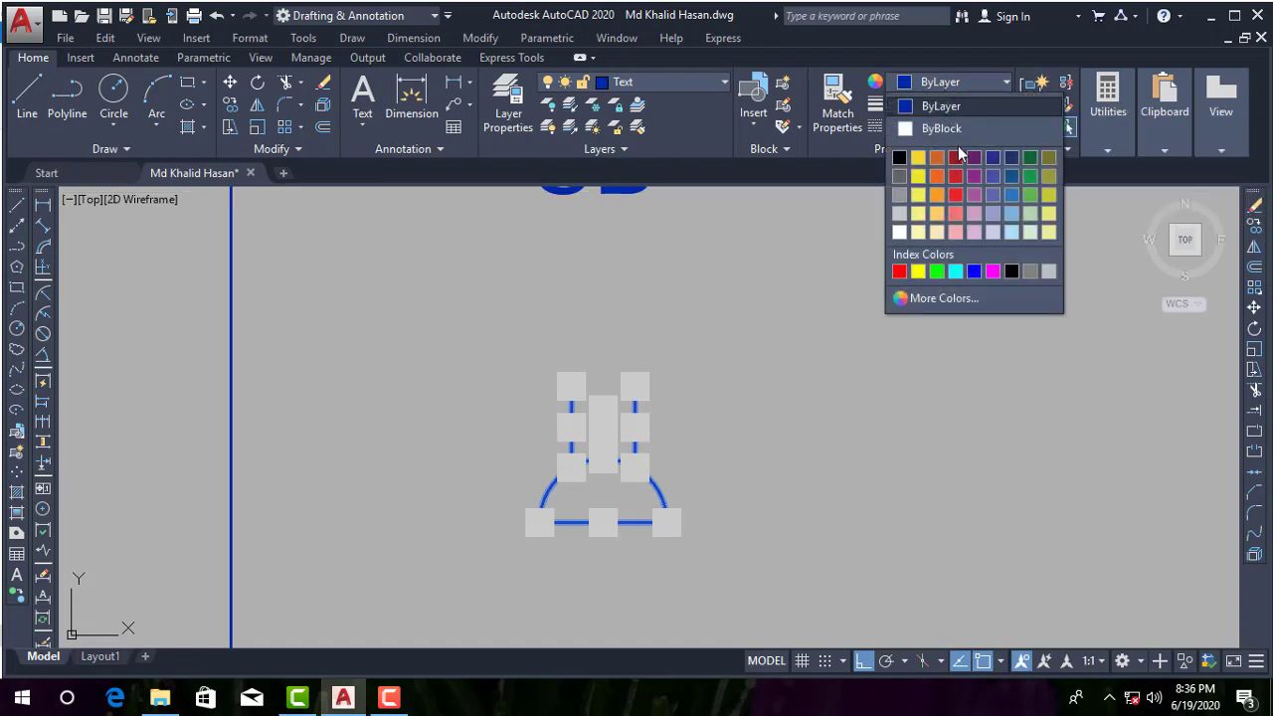
pyautogui.click(955, 176)
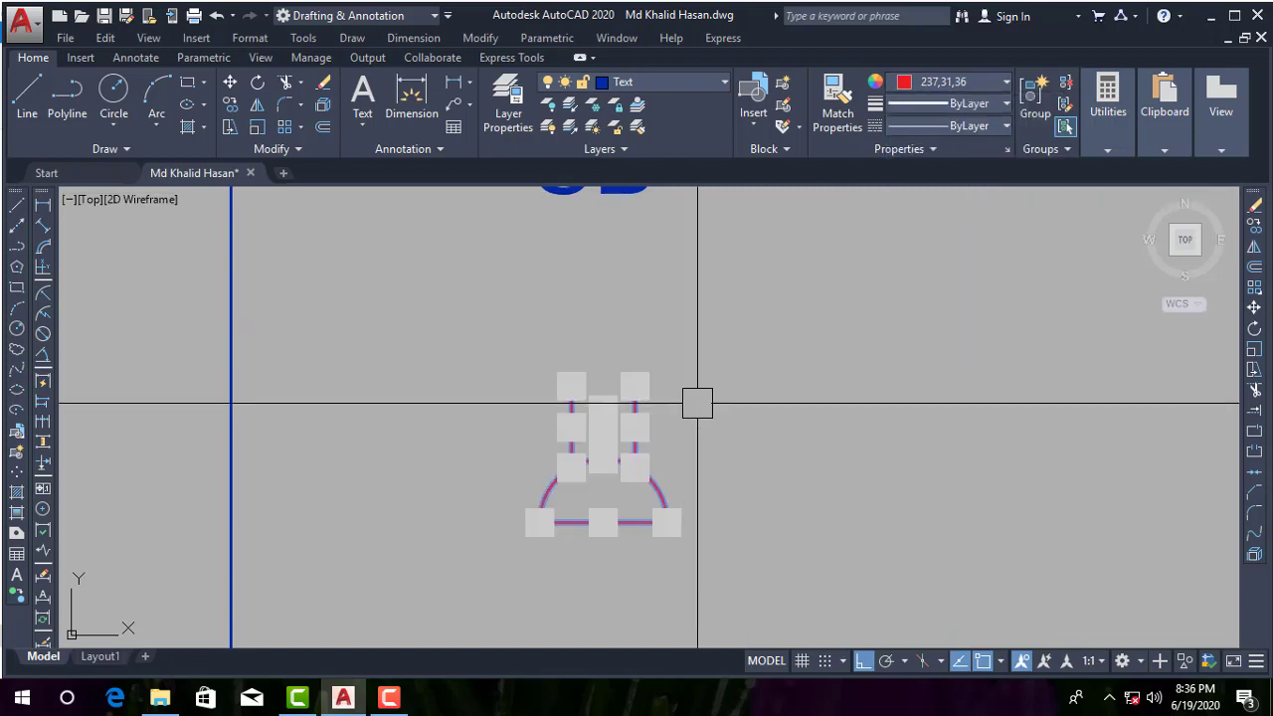
pyautogui.press('Escape')
pyautogui.scroll(-3, 630, 404)
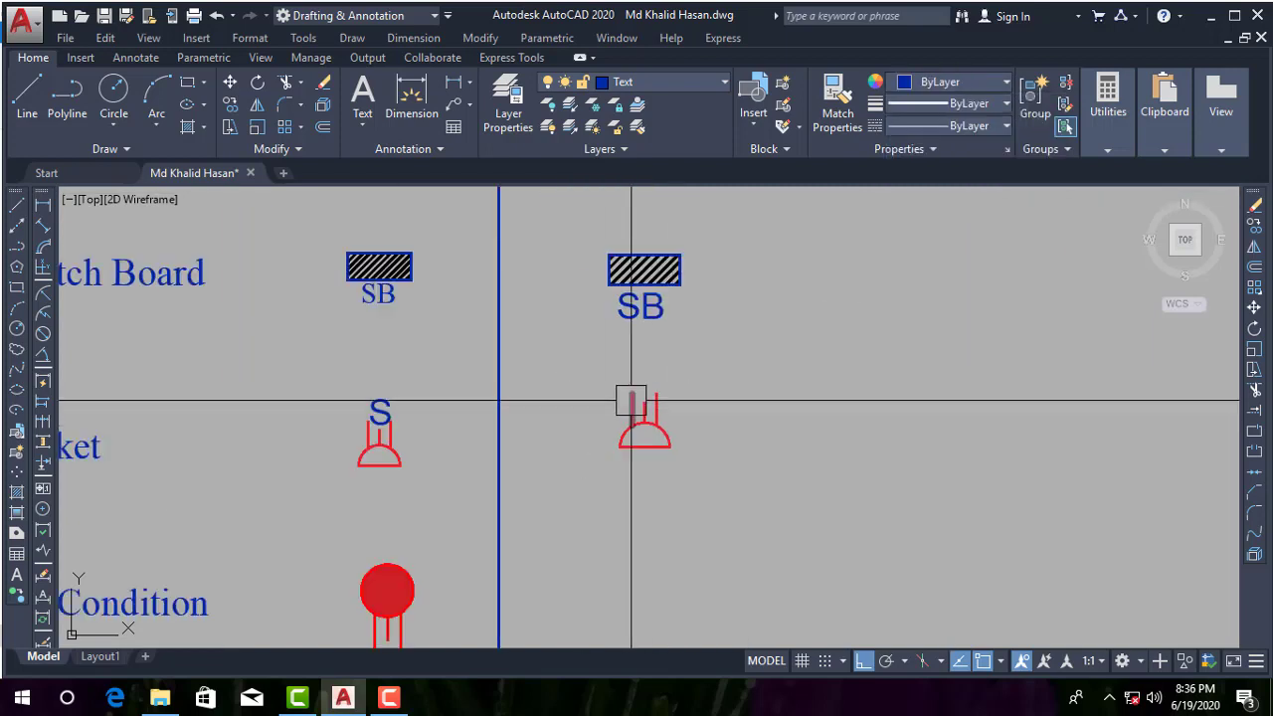
pyautogui.scroll(3, 642, 392)
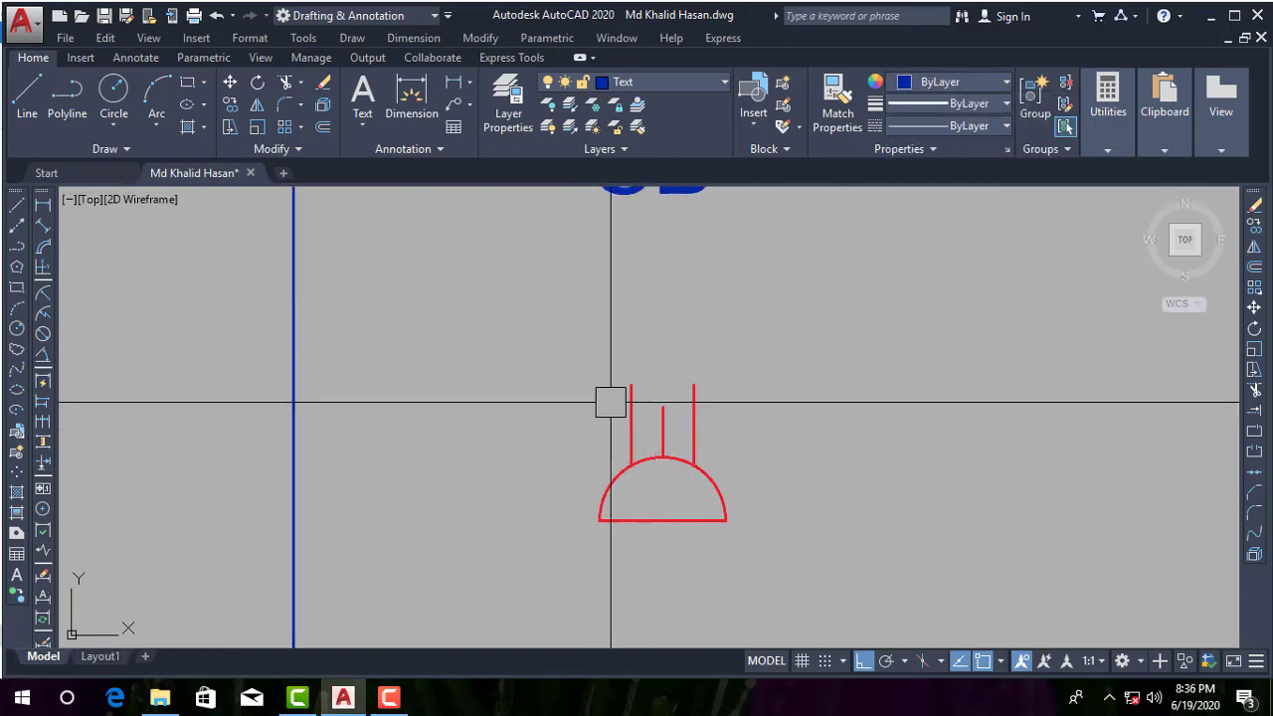
# - Add an 'S' MTEXT label near the new socket symbol
pyautogui.write('mt')
pyautogui.press('Return')
pyautogui.scroll(3, 637, 373)
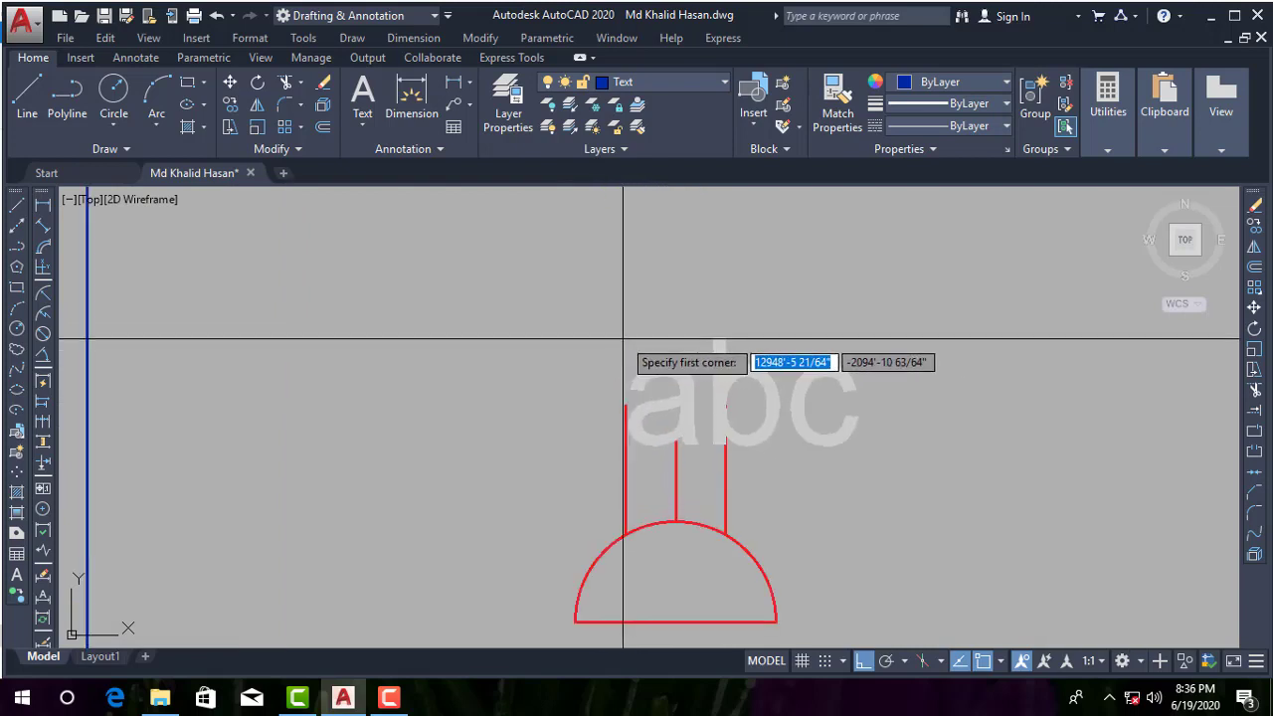
pyautogui.scroll(1, 617, 338)
pyautogui.click(611, 326)
pyautogui.click(758, 425)
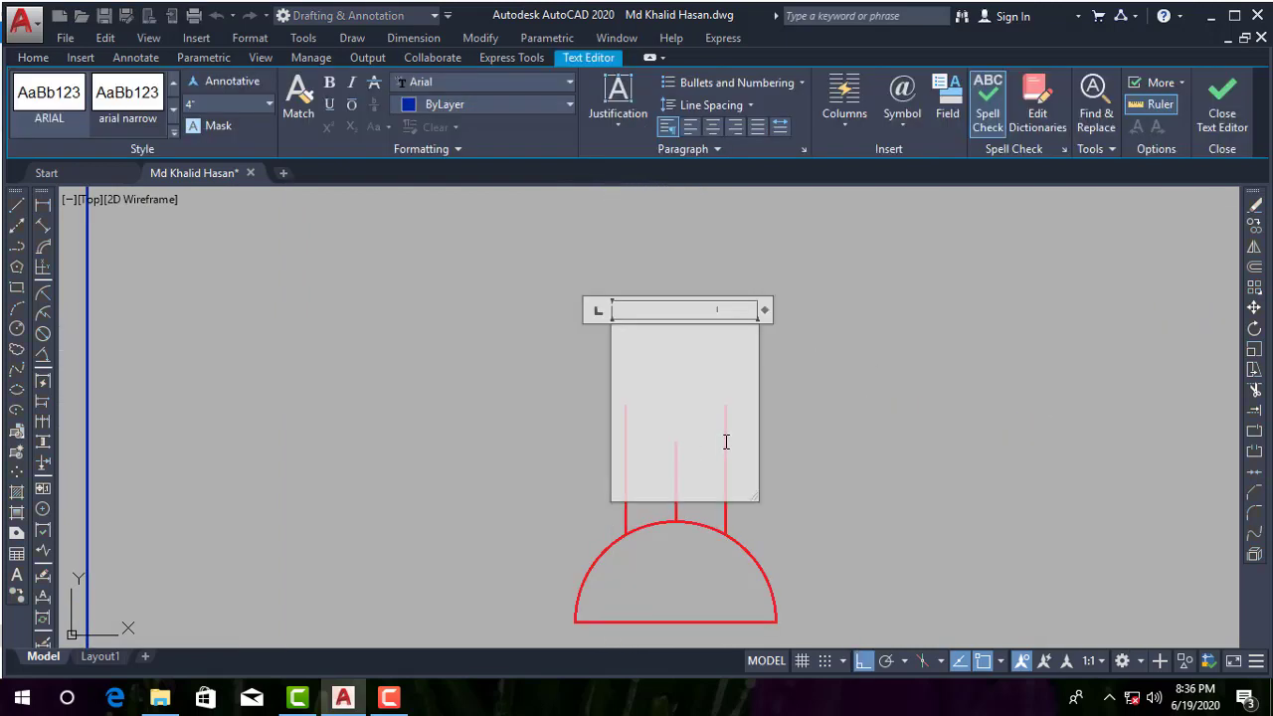
pyautogui.write('S')
pyautogui.click(812, 389)
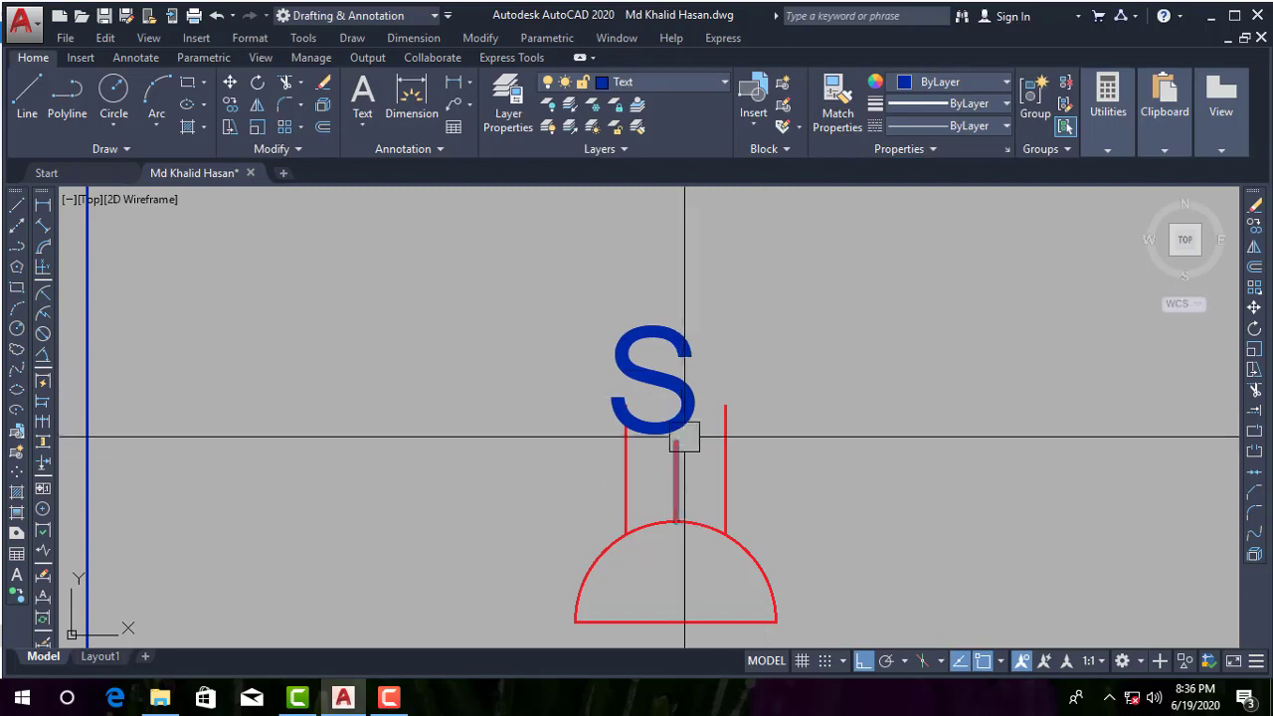
# - Move the S label to sit above the socket symbol
pyautogui.click(682, 386)
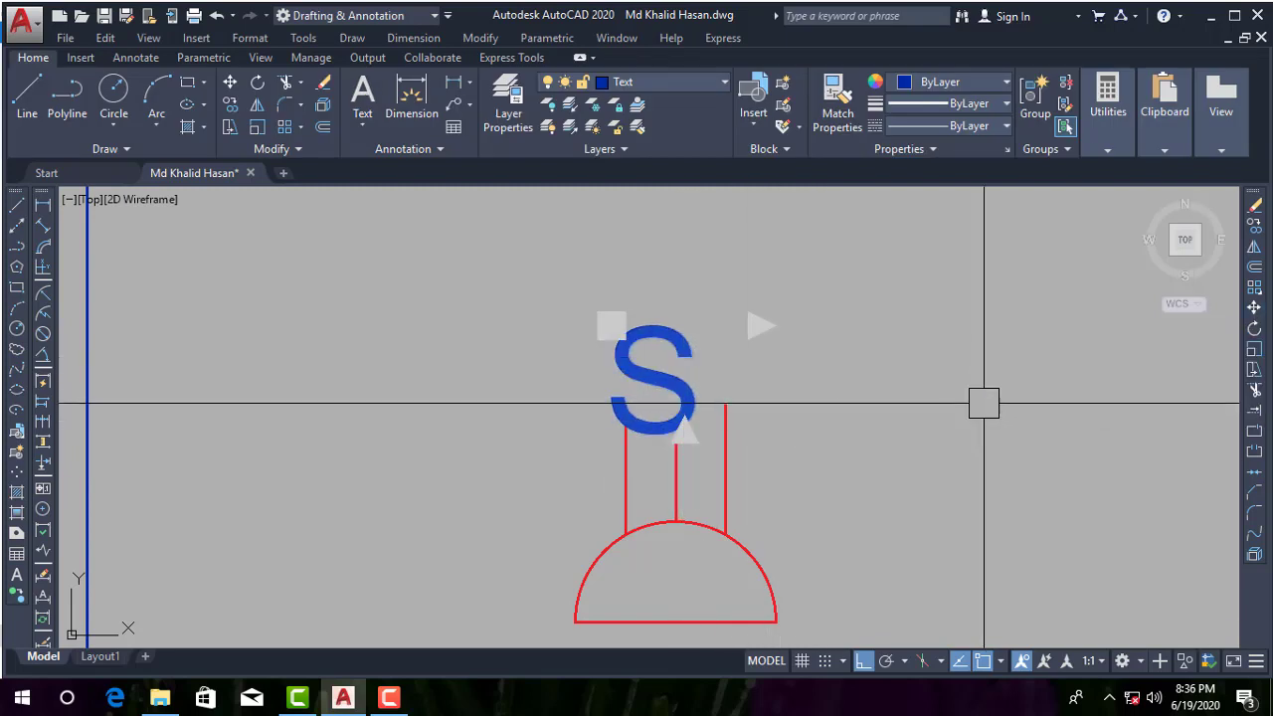
pyautogui.write('M')
pyautogui.press('Return')
pyautogui.click(836, 229)
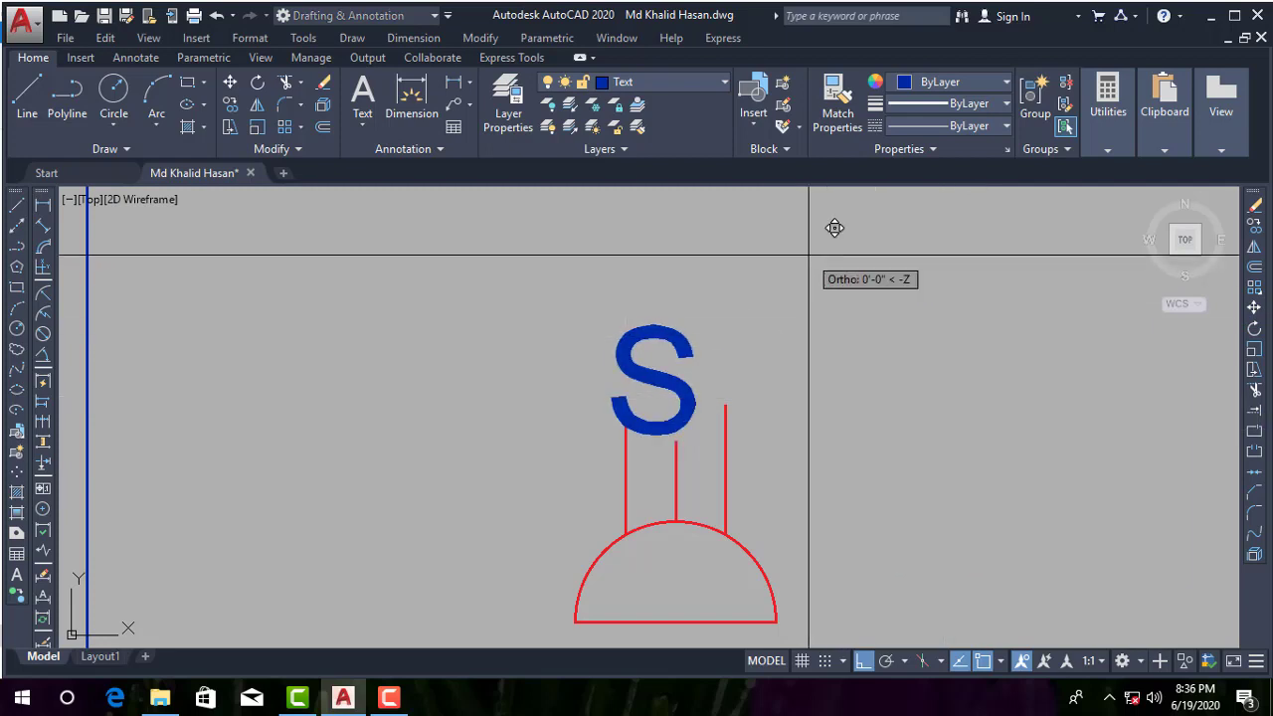
pyautogui.click(852, 221)
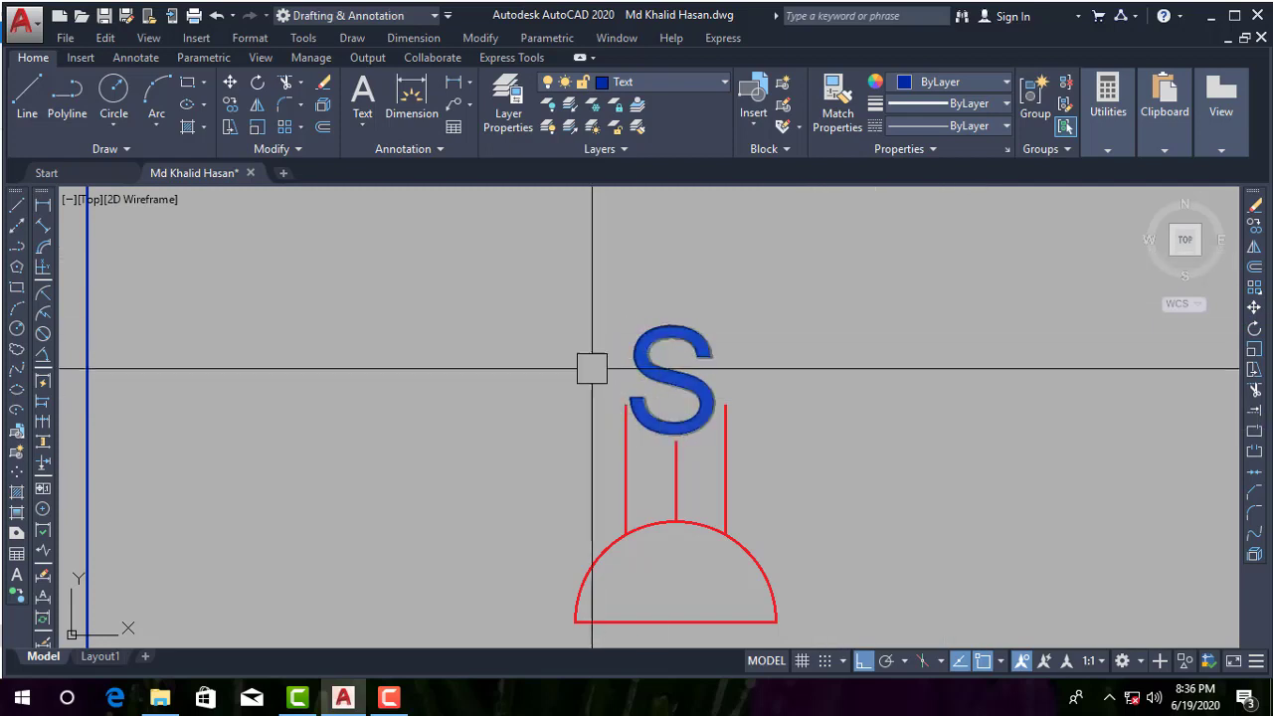
pyautogui.scroll(-5, 664, 425)
pyautogui.moveTo(560, 559); pyautogui.dragTo(633, 464, button='middle')
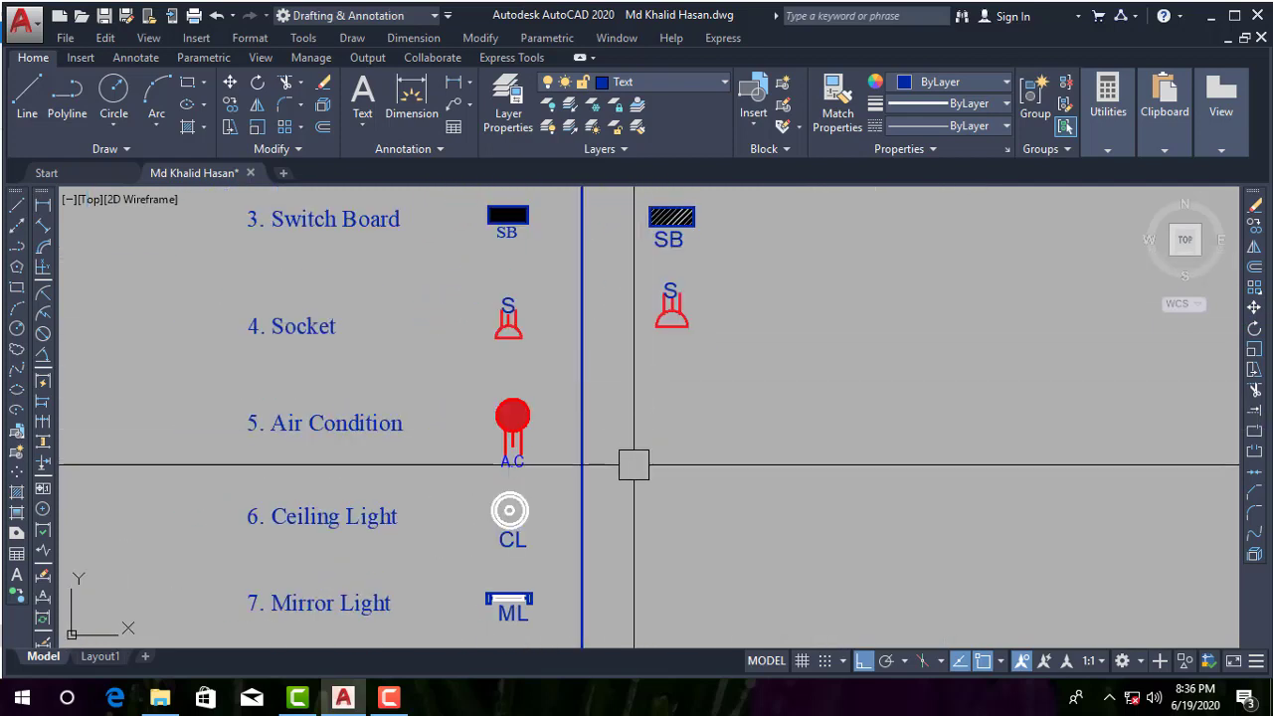
pyautogui.scroll(2, 626, 447)
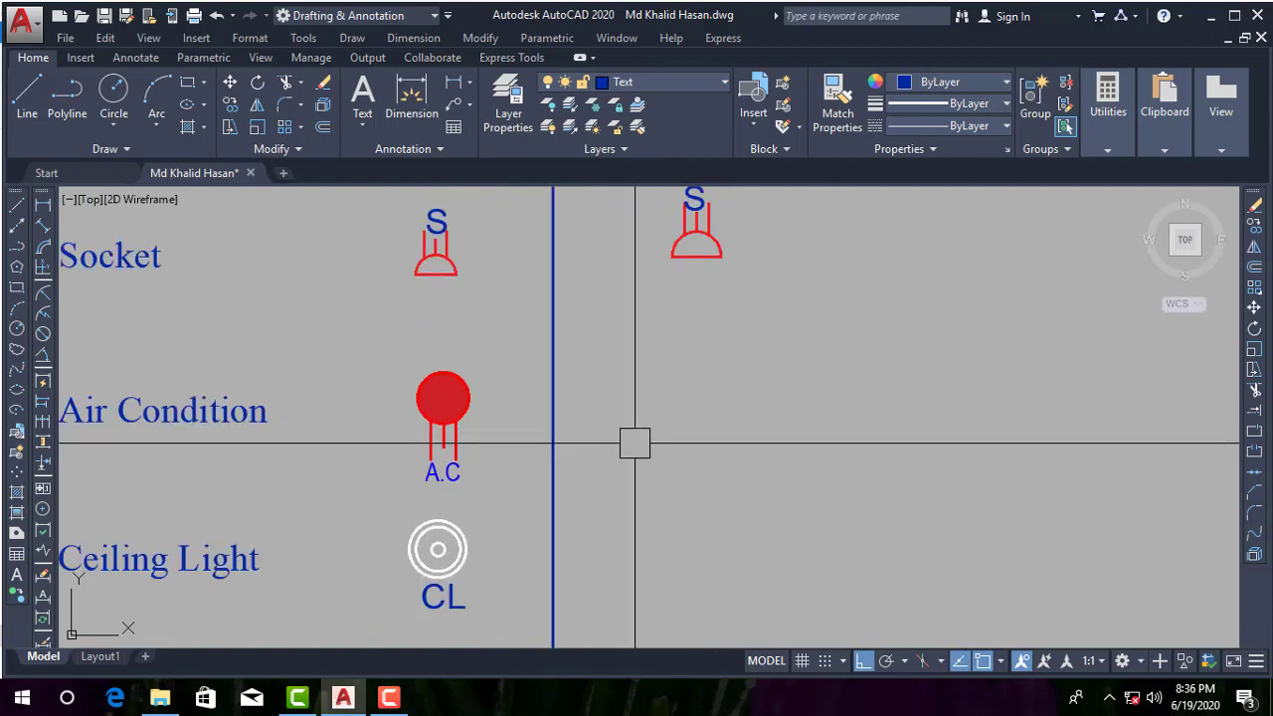
# - Draw a circle beside the A.C symbol with a vertical stem down from its bottom
pyautogui.scroll(2, 744, 415)
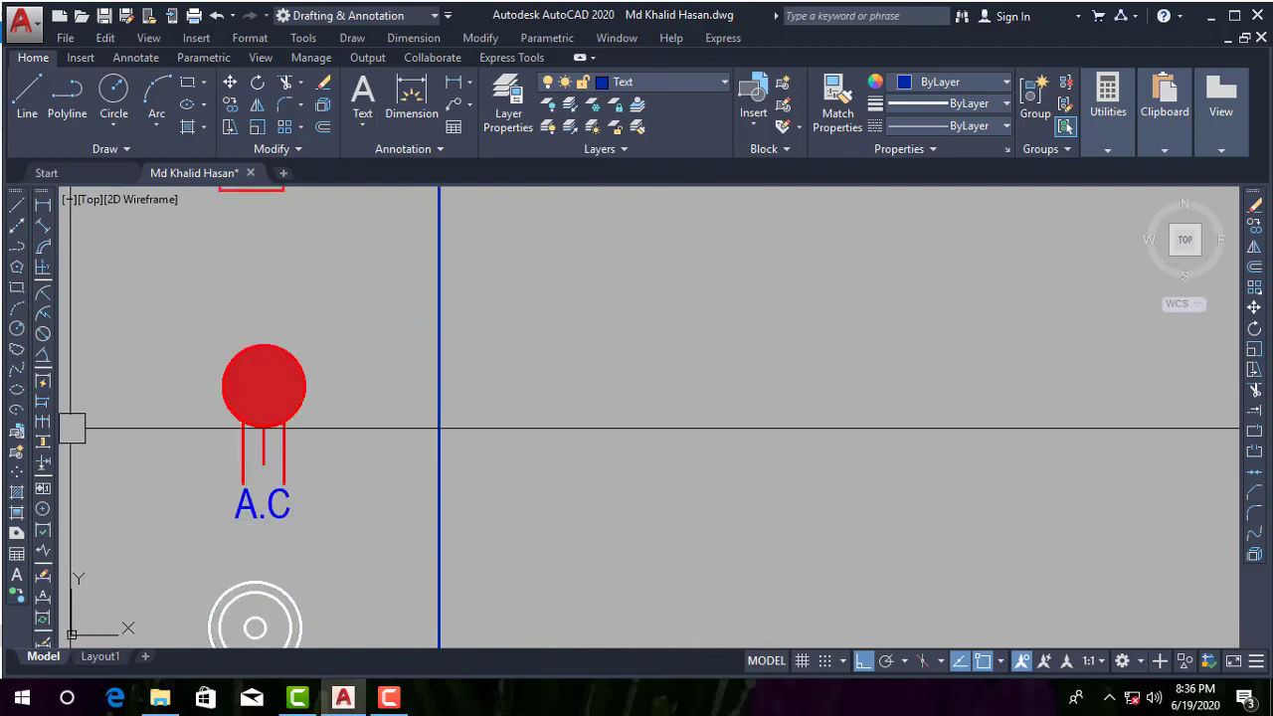
pyautogui.click(20, 329)
pyautogui.scroll(-2, 746, 498)
pyautogui.scroll(2, 696, 448)
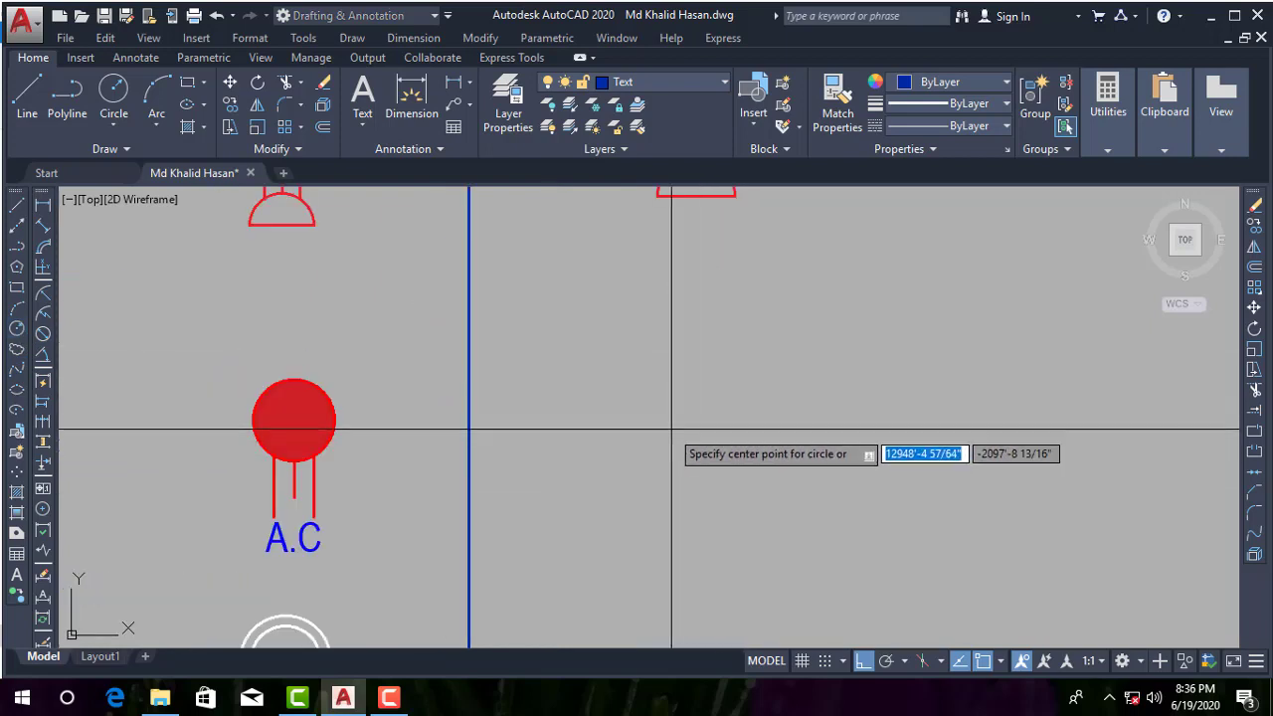
pyautogui.click(670, 421)
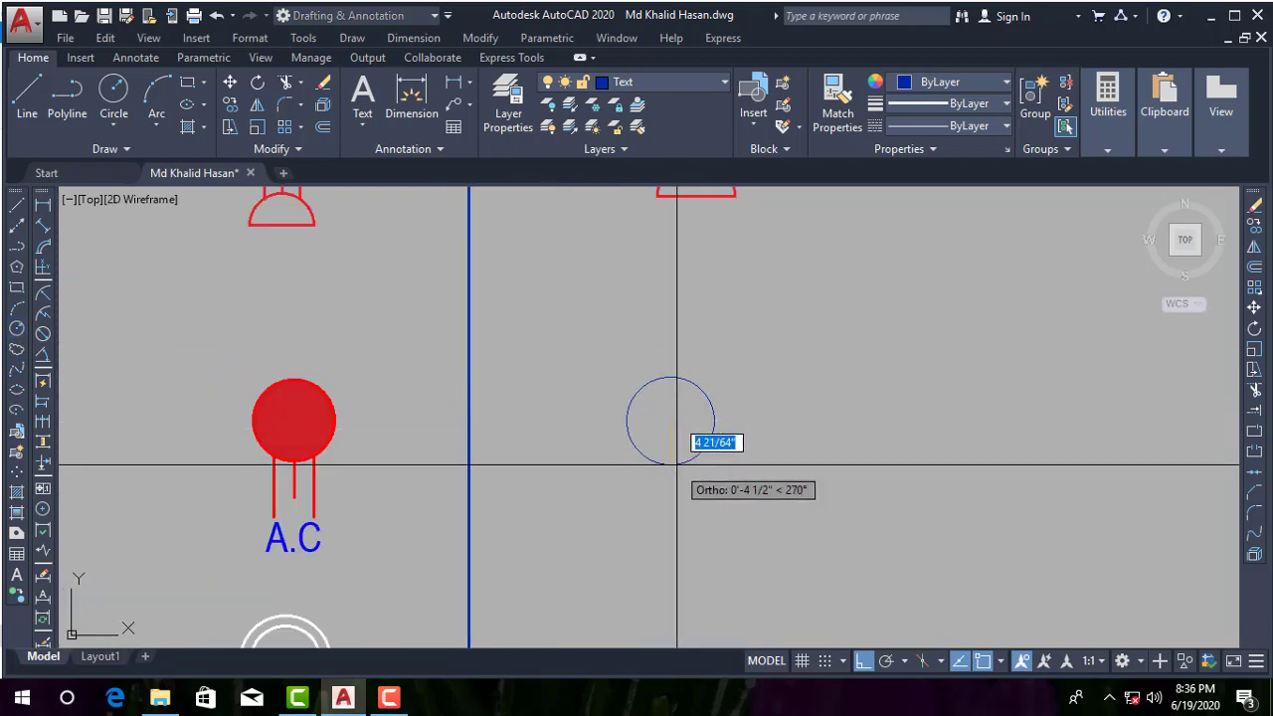
pyautogui.click(677, 459)
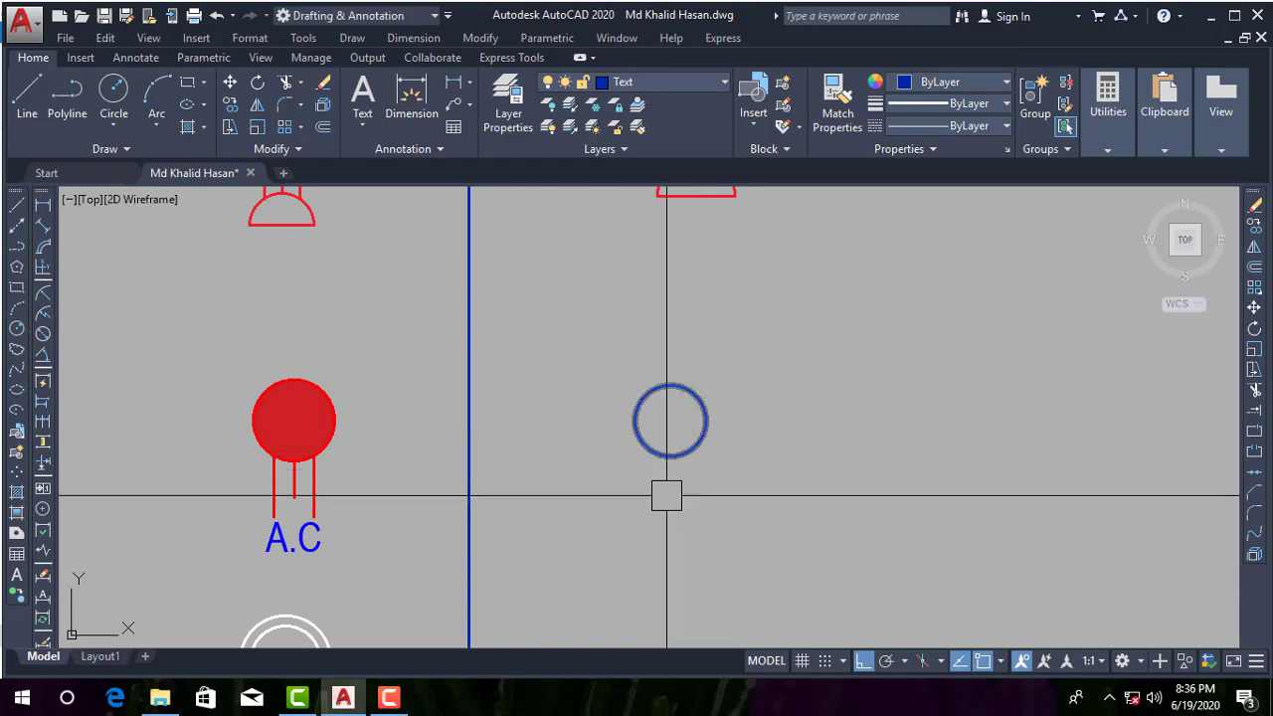
pyautogui.click(17, 205)
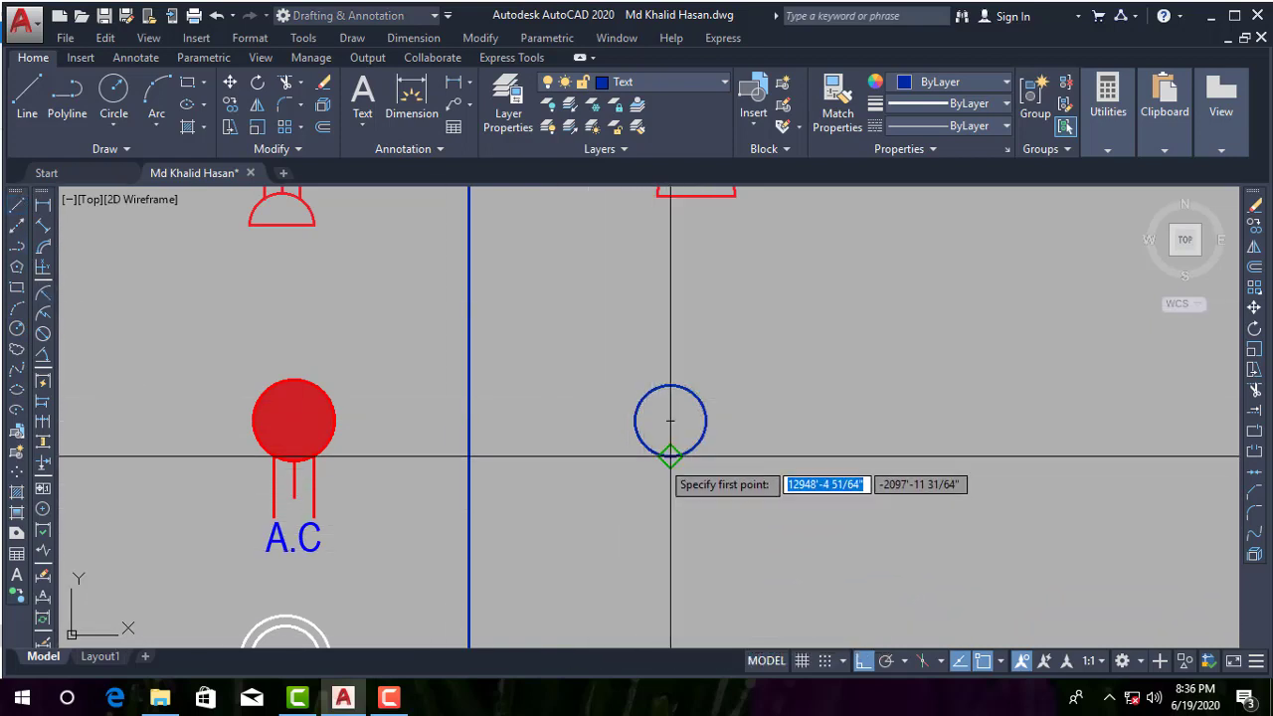
pyautogui.scroll(2, 668, 498)
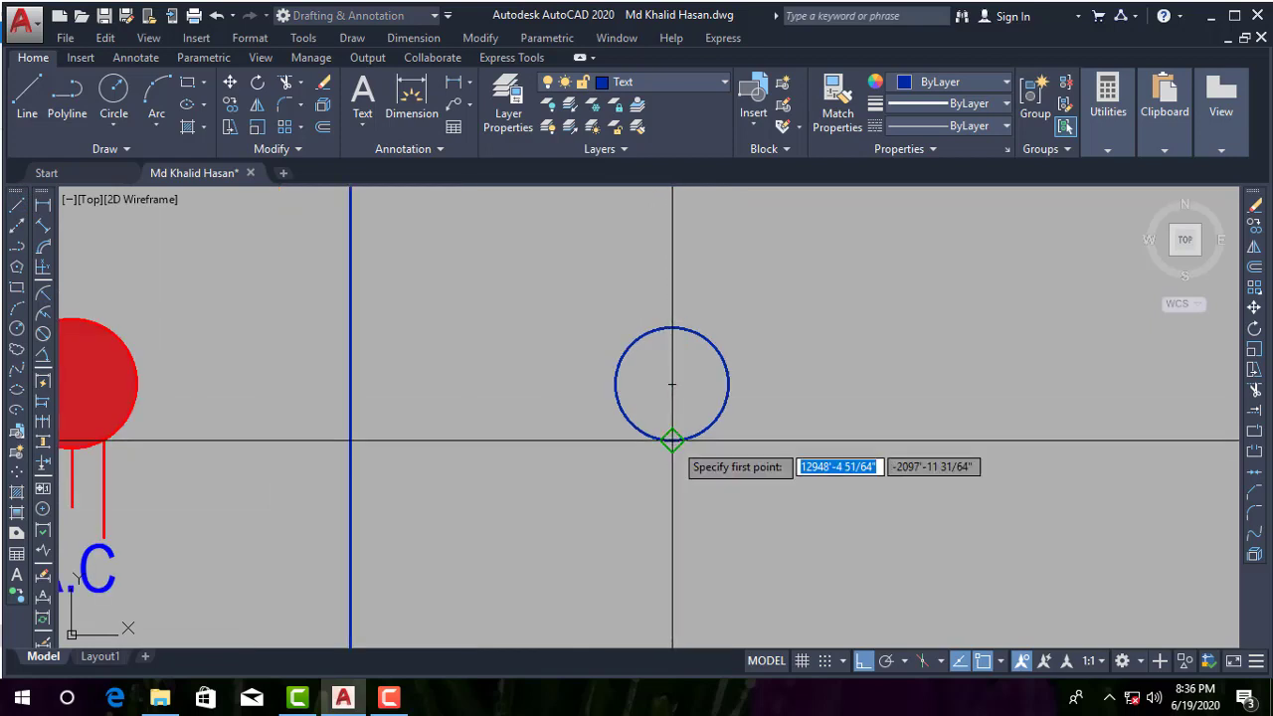
pyautogui.click(672, 439)
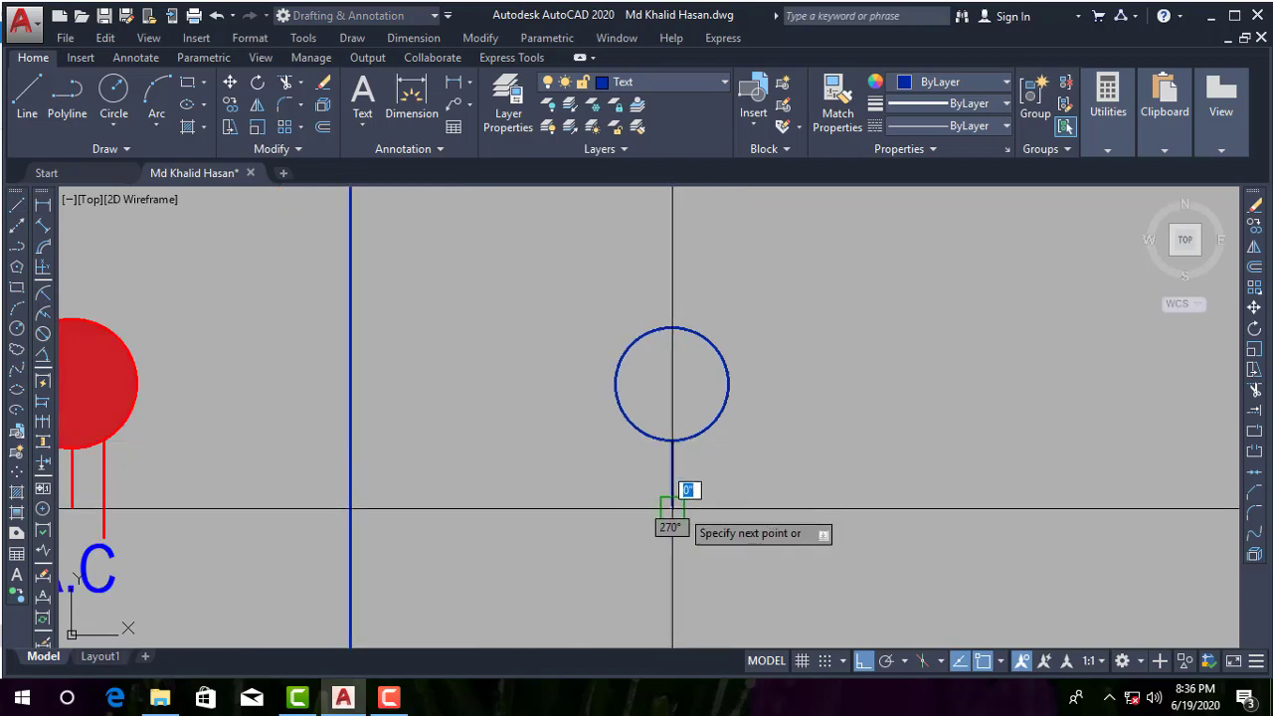
pyautogui.click(672, 509)
pyautogui.press('Return')
pyautogui.scroll(2, 696, 465)
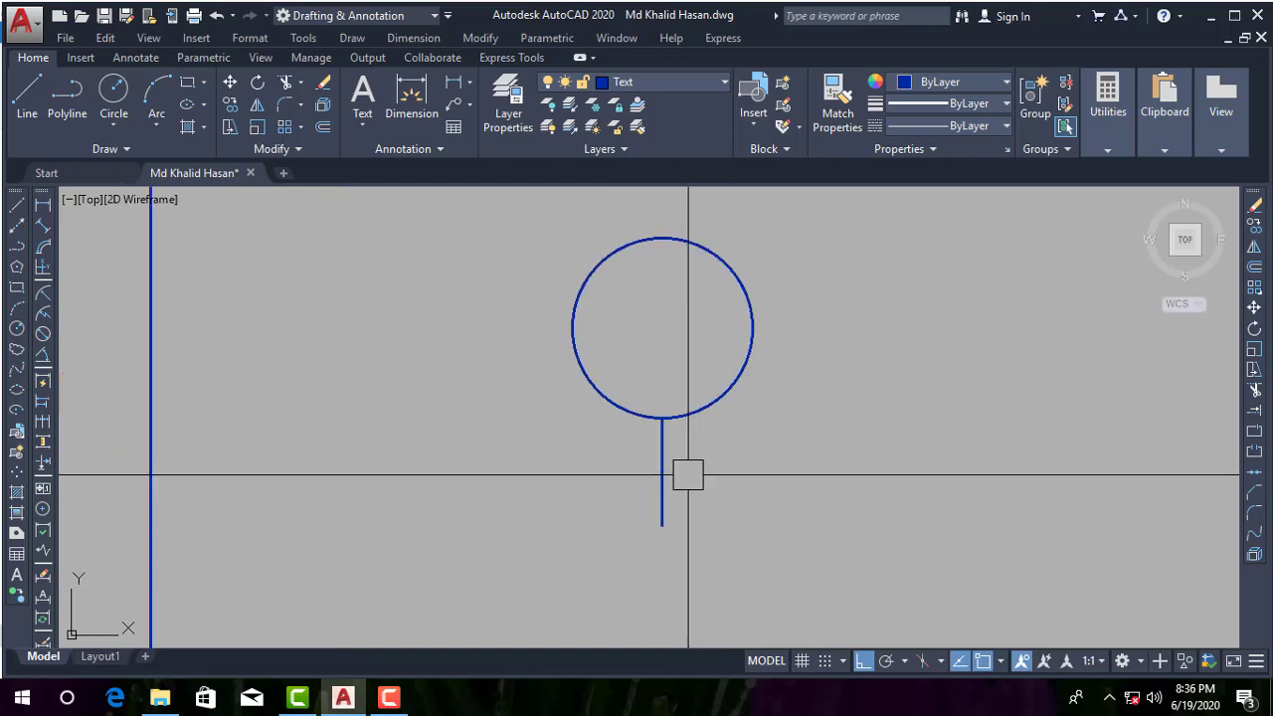
# - Draw a second stem from the circle and mirror it to the opposite side, keeping the source
pyautogui.click(17, 205)
pyautogui.click(705, 412)
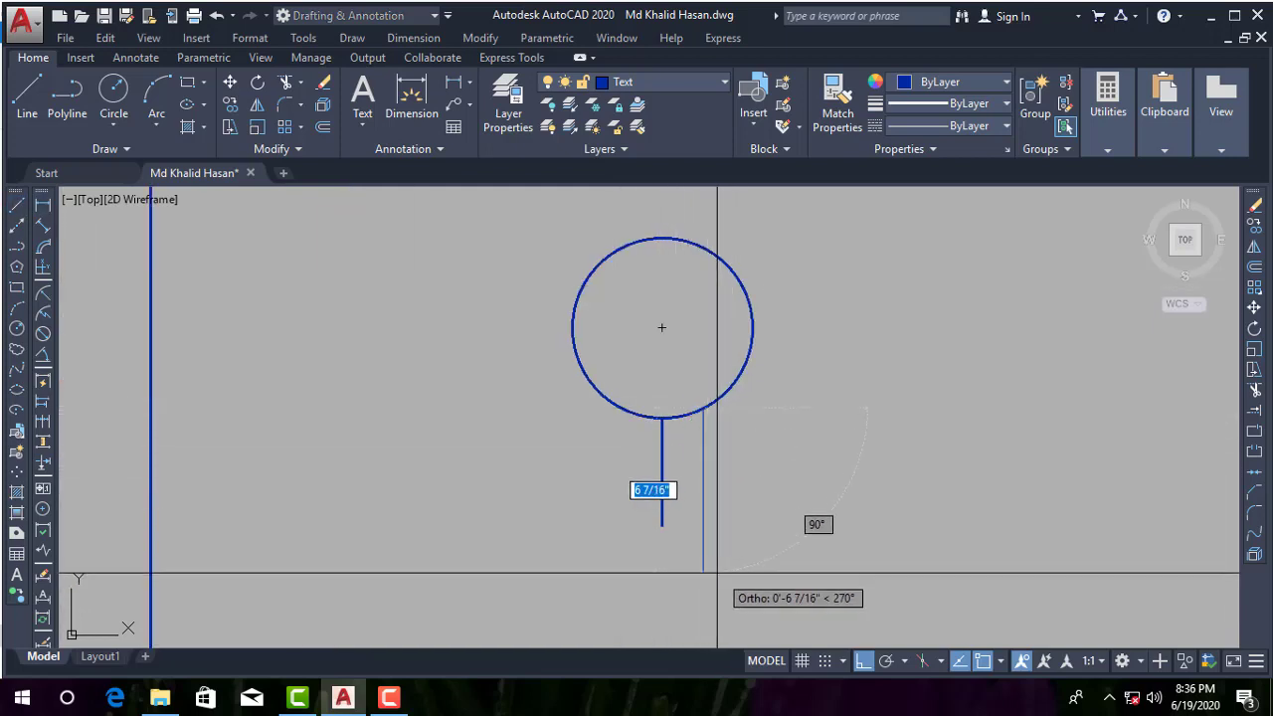
pyautogui.click(715, 556)
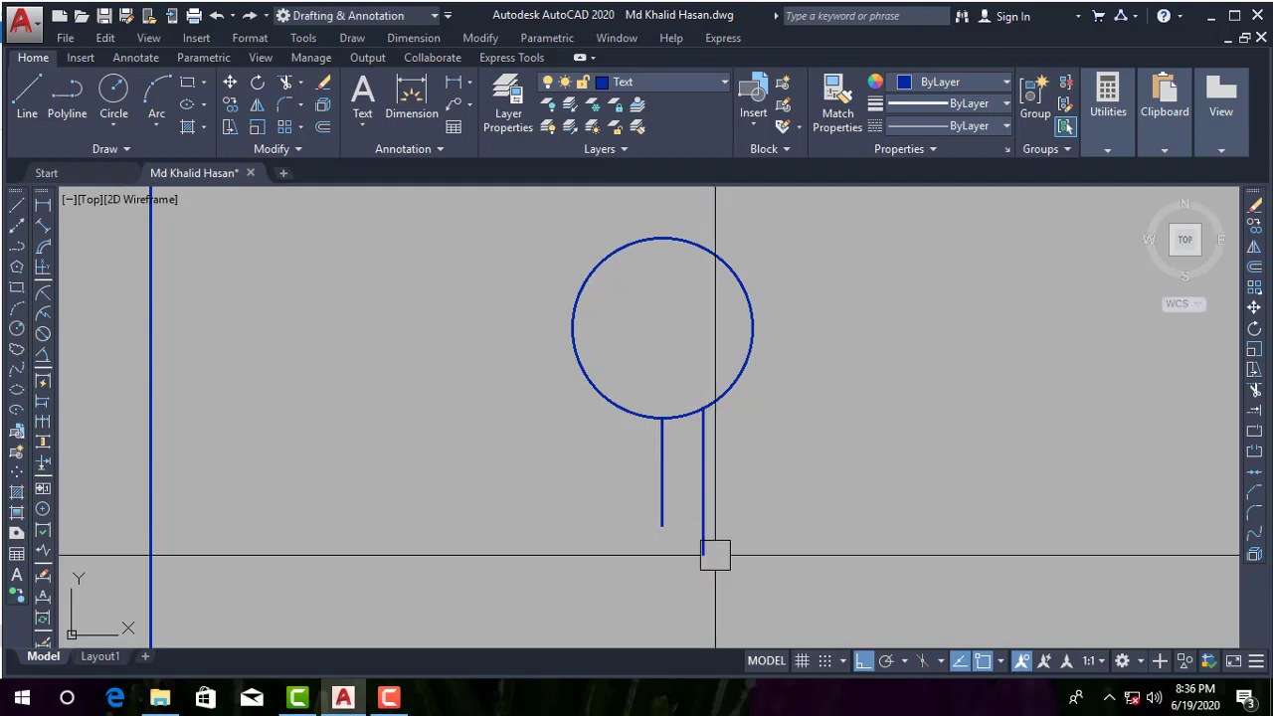
pyautogui.click(704, 475)
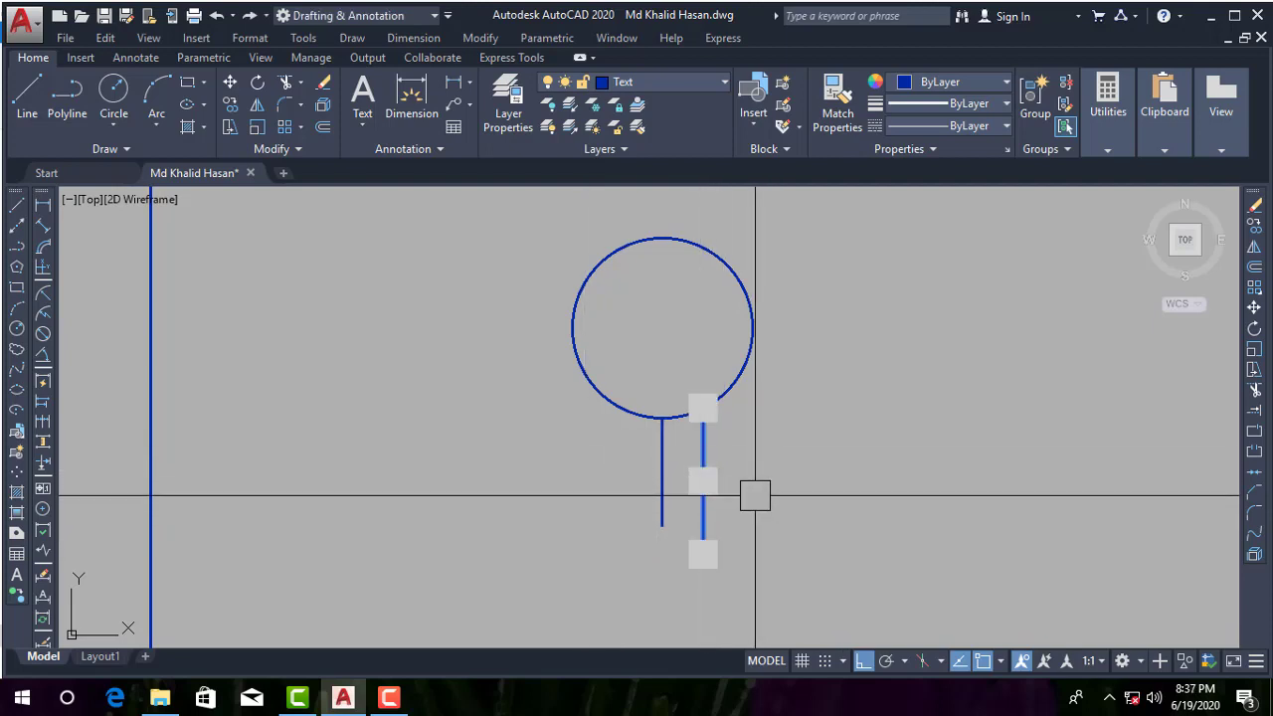
pyautogui.write('MI')
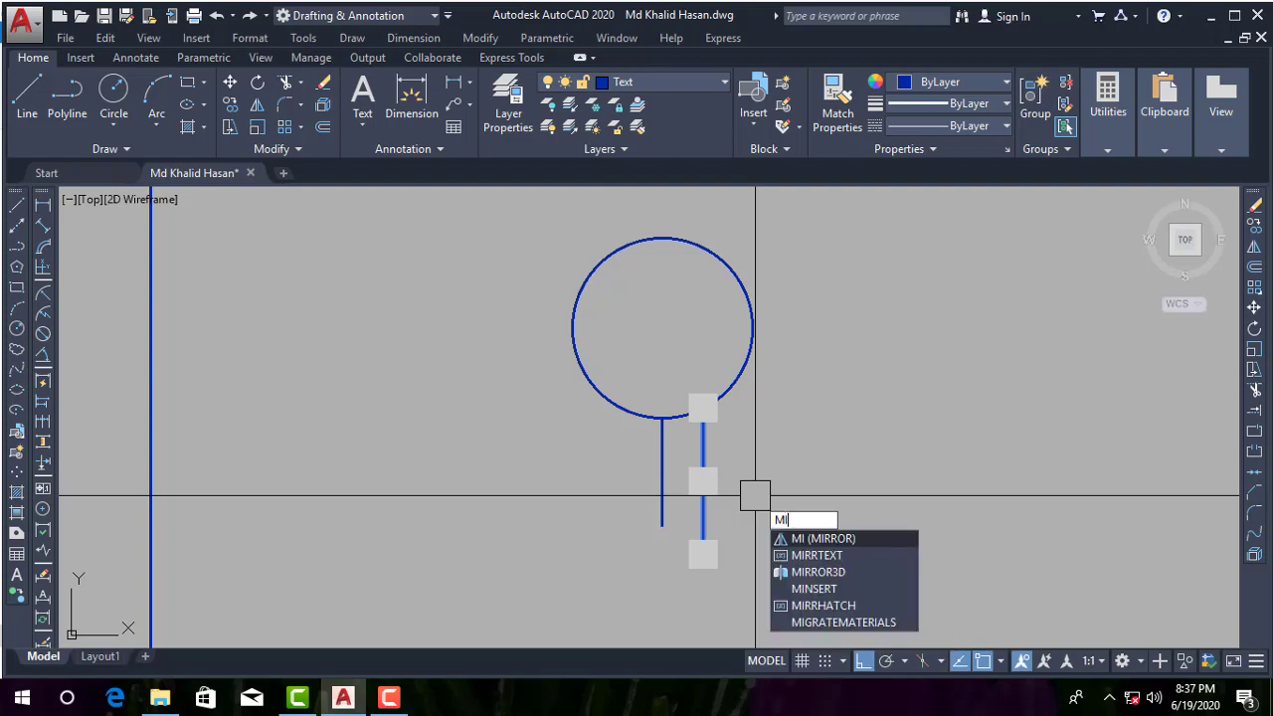
pyautogui.press('Return')
pyautogui.scroll(2, 760, 498)
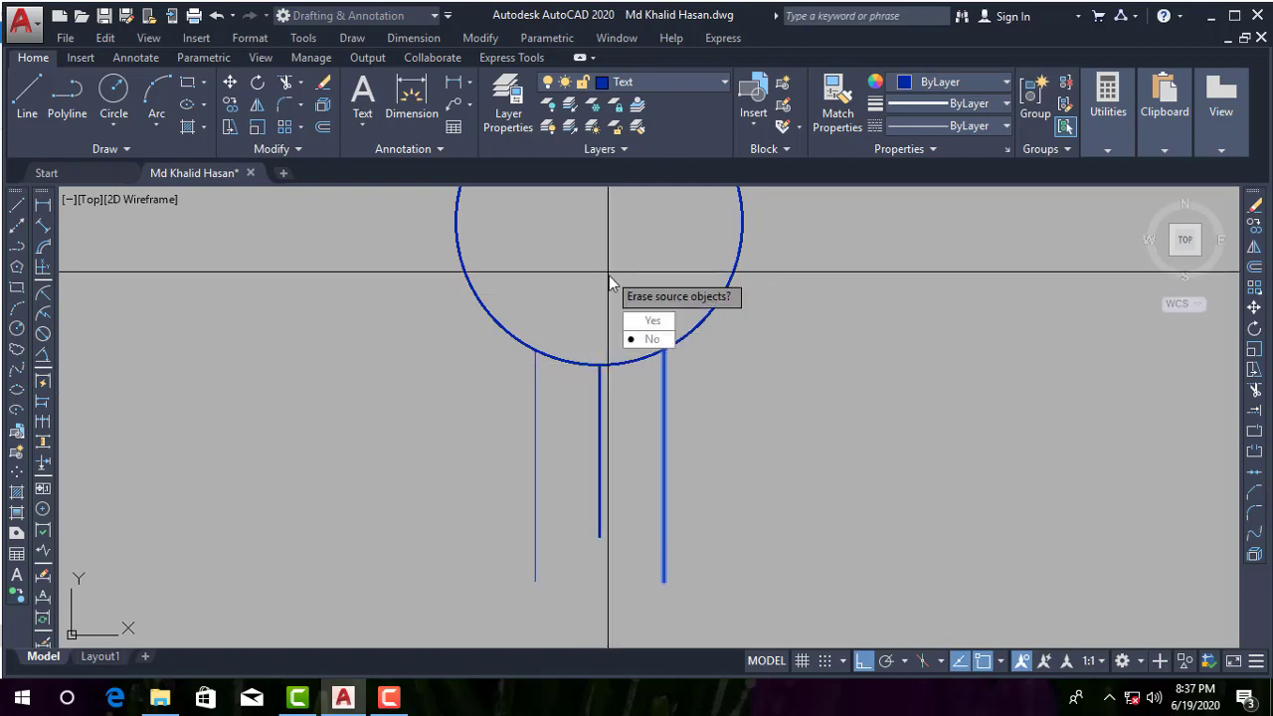
pyautogui.press('Return')
pyautogui.scroll(-5, 608, 275)
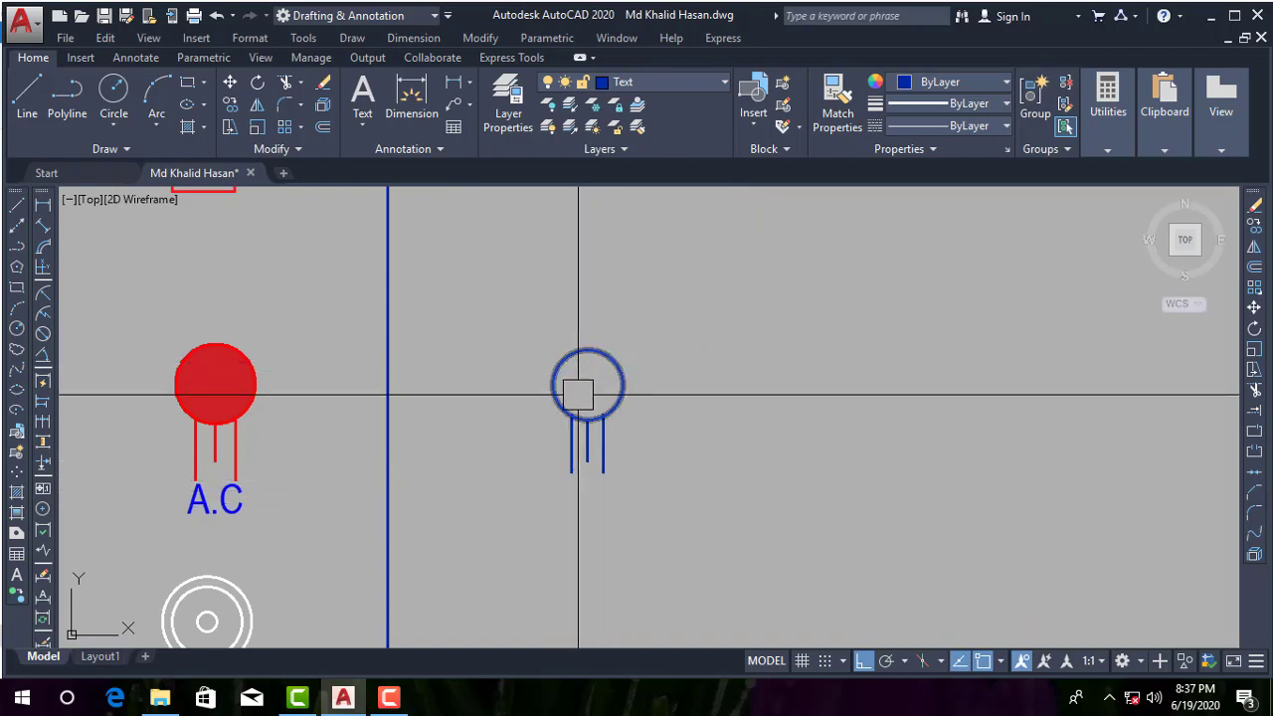
pyautogui.scroll(2, 577, 382)
pyautogui.moveTo(586, 378); pyautogui.dragTo(741, 434, button='middle')
pyautogui.write('H')
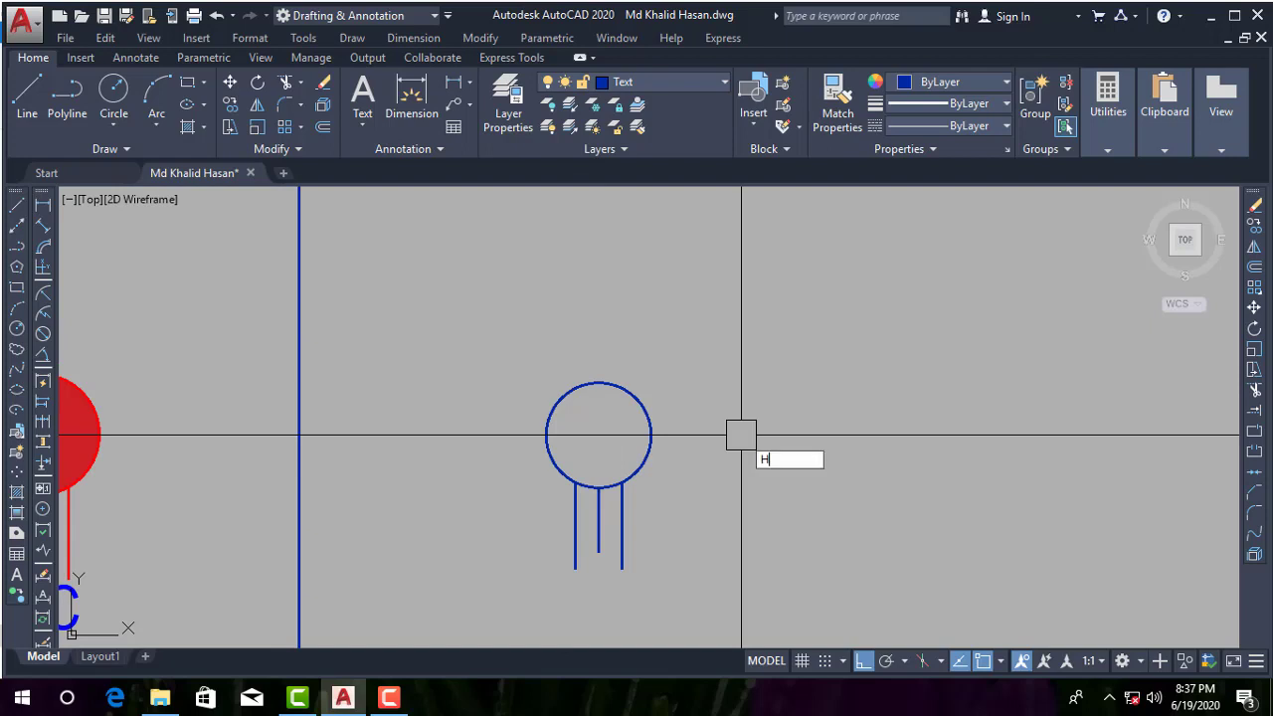
# - Fill the inside of the new circle with a solid red hatch
pyautogui.press('Return')
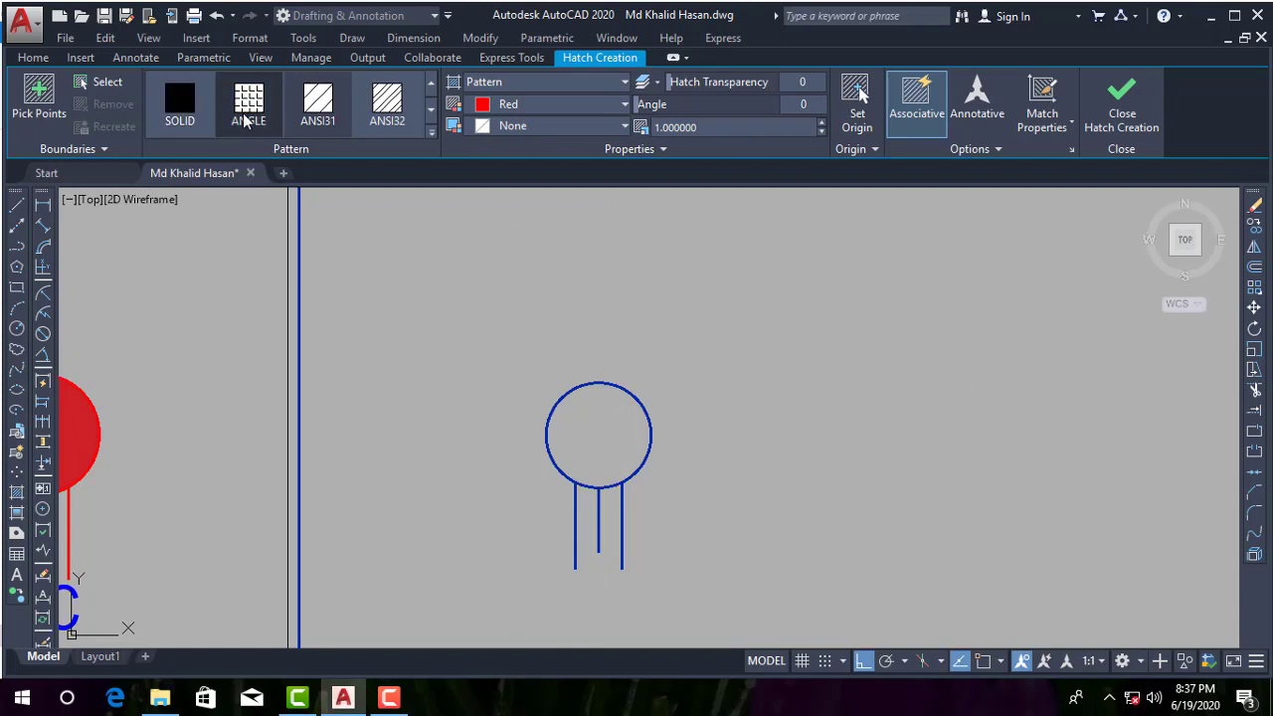
pyautogui.click(187, 105)
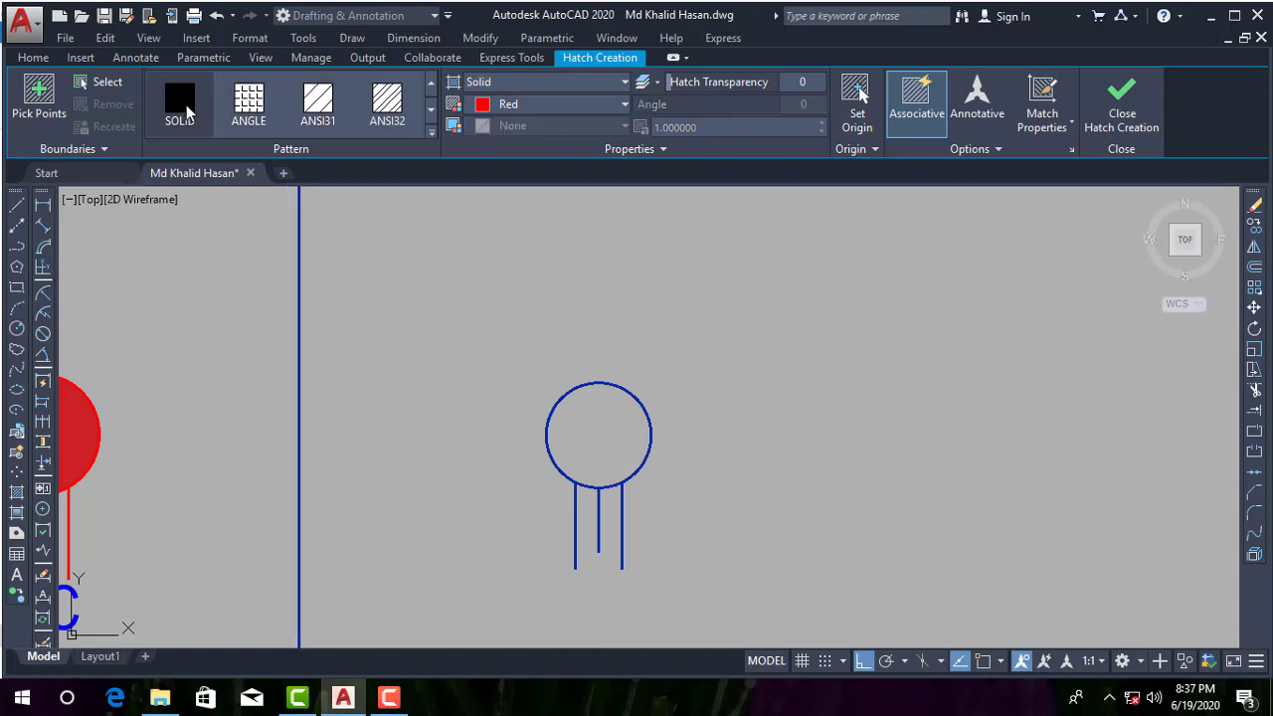
pyautogui.scroll(2, 617, 447)
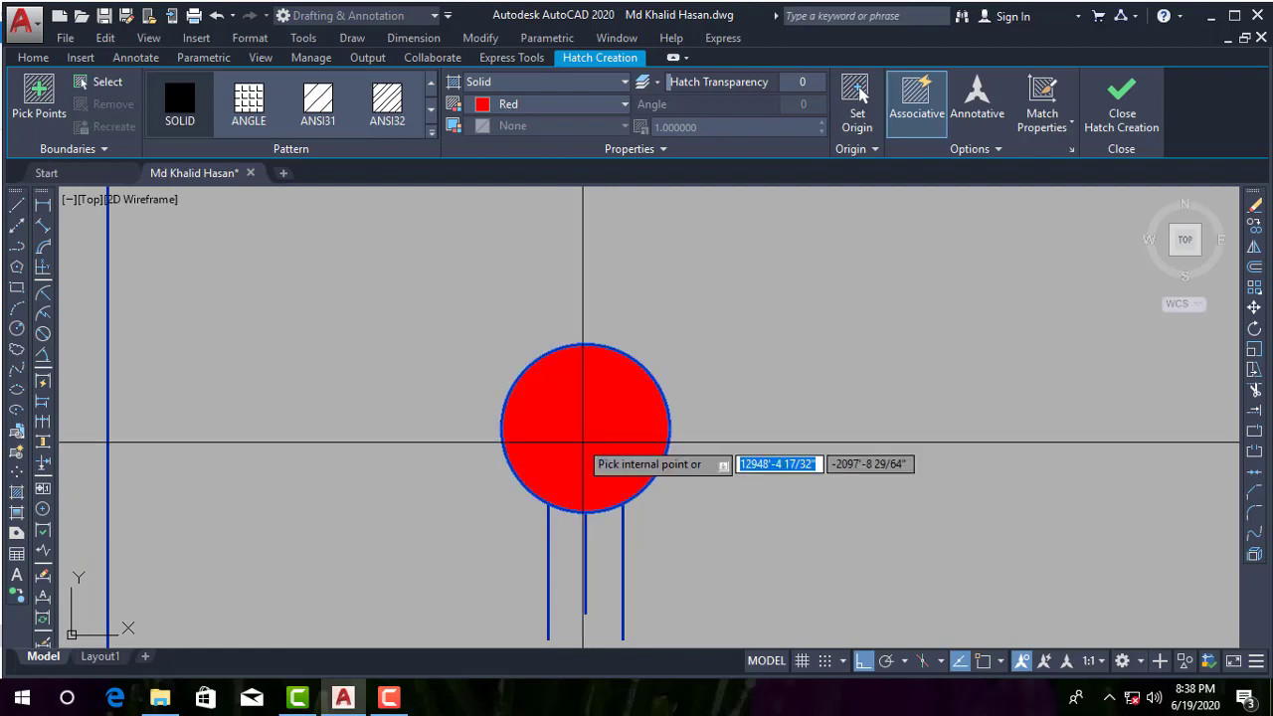
pyautogui.click(581, 449)
pyautogui.press('Return')
pyautogui.scroll(-2, 597, 427)
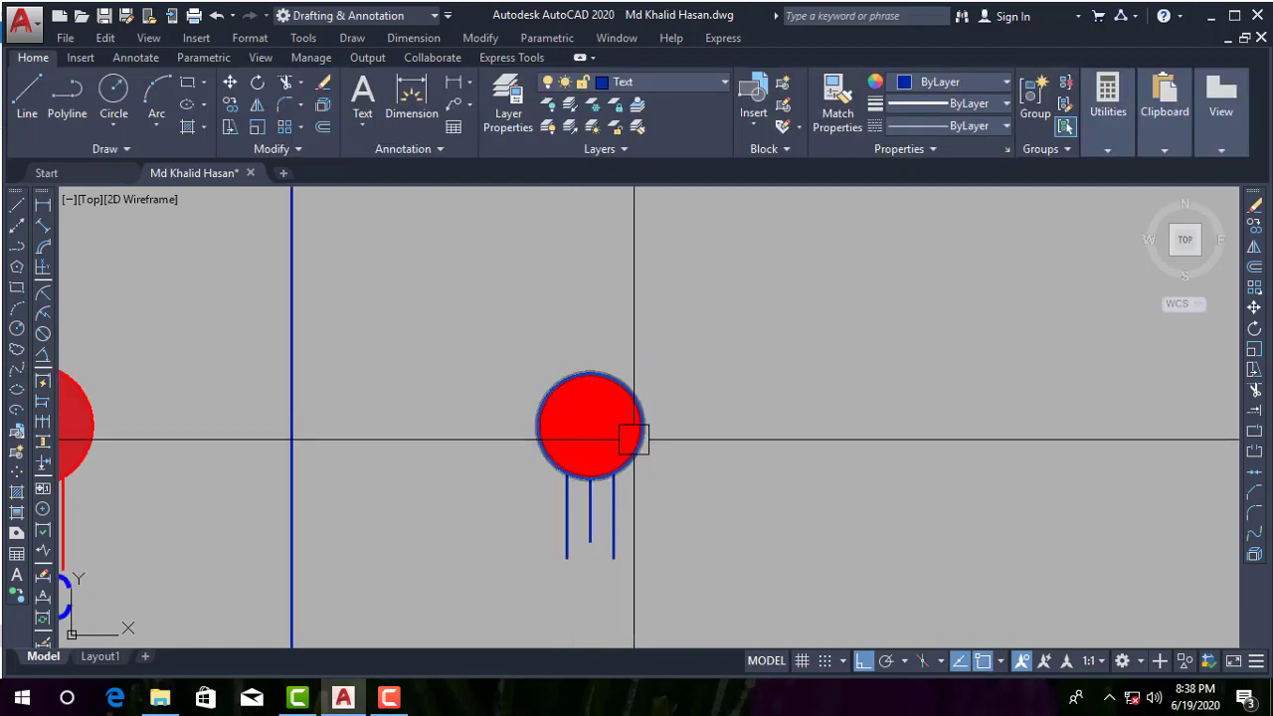
pyautogui.scroll(-1, 635, 423)
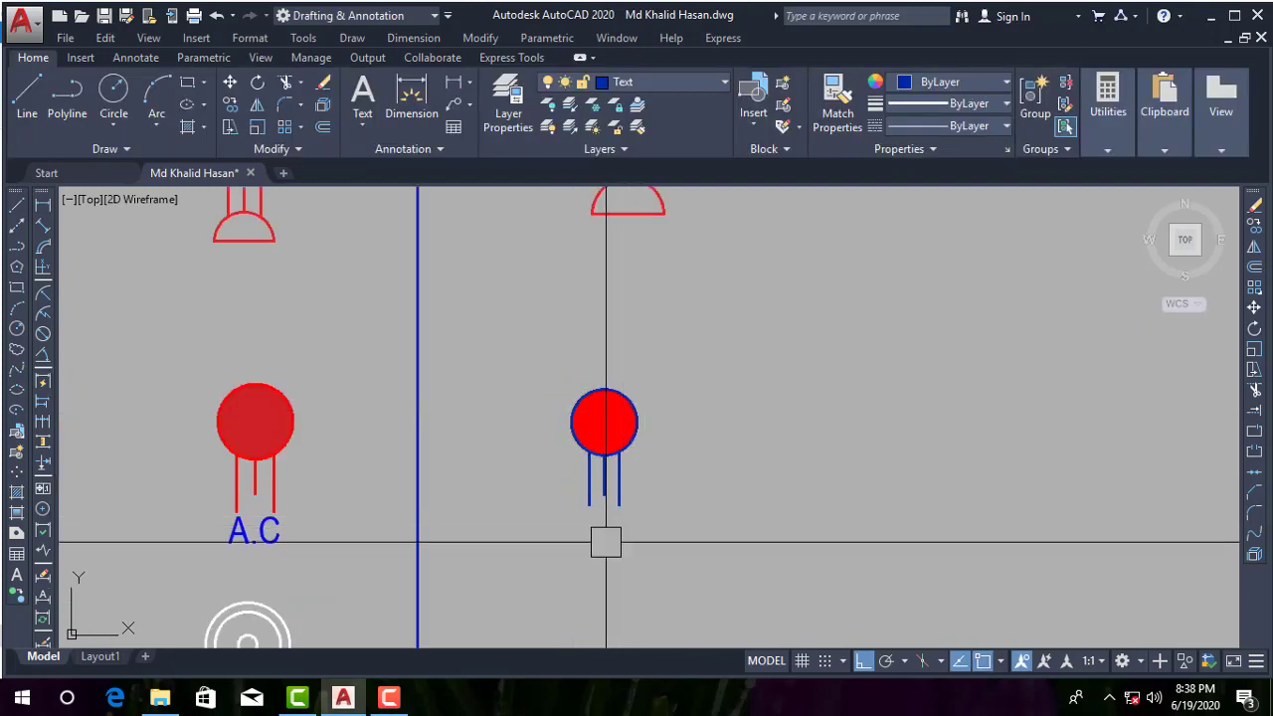
pyautogui.scroll(2, 605, 538)
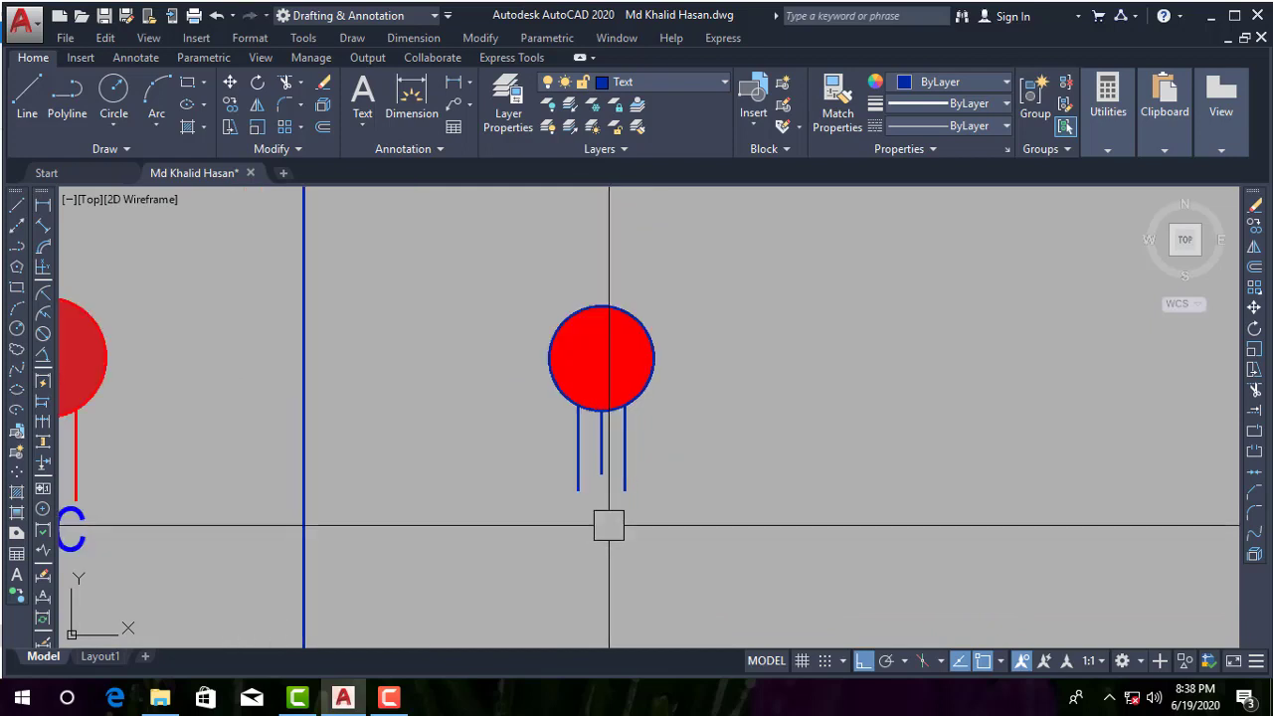
pyautogui.write('T')
# - Draw an MTEXT label box below the stems
pyautogui.press('Return')
pyautogui.scroll(2, 599, 532)
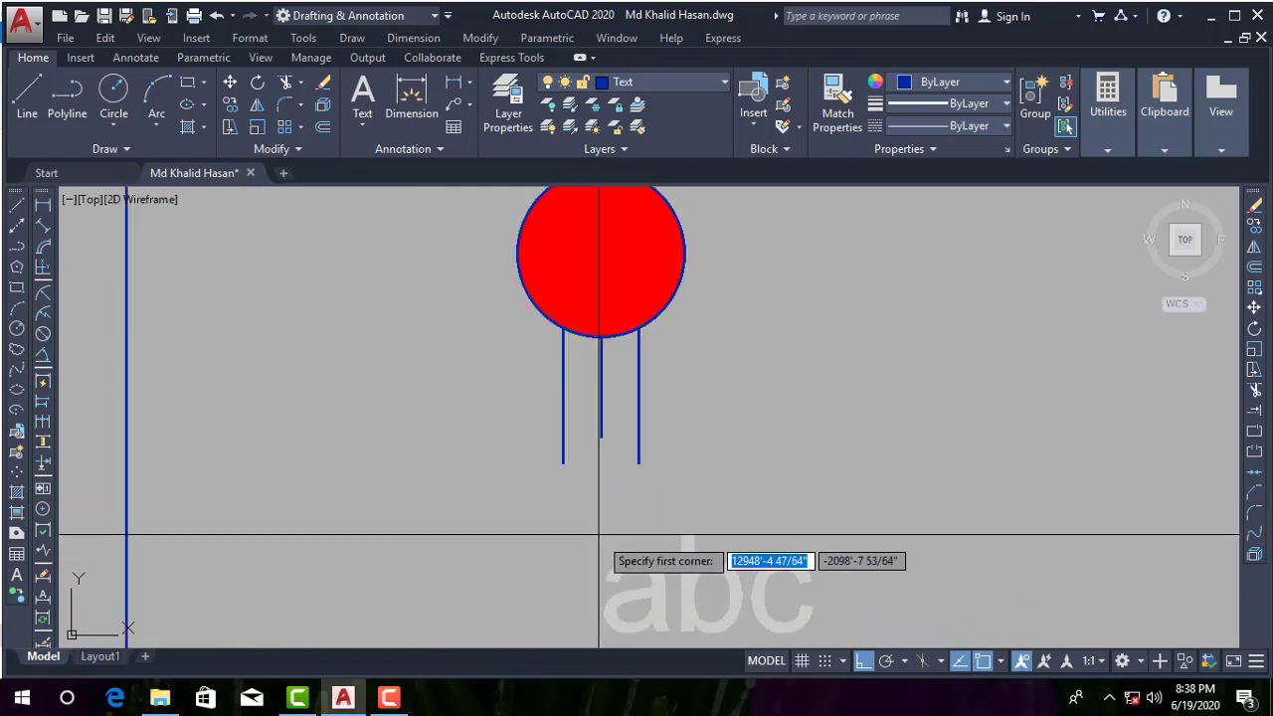
pyautogui.click(548, 499)
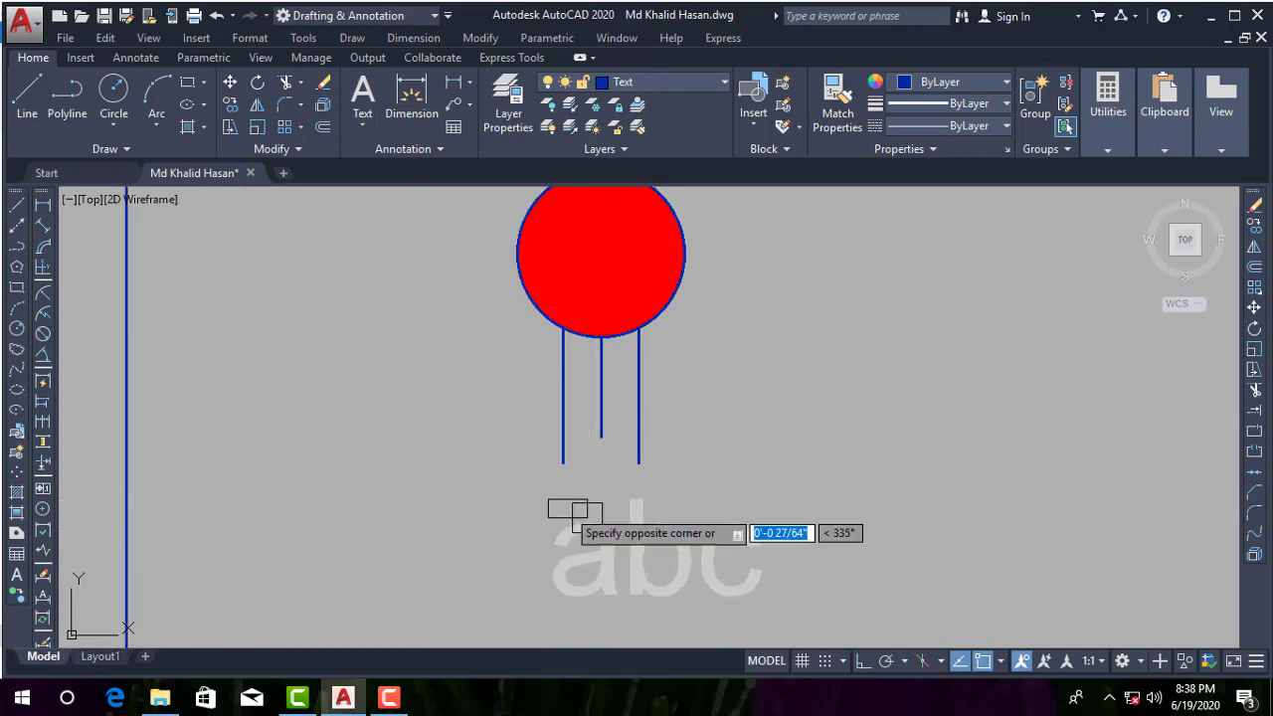
pyautogui.click(681, 561)
# - Enter 'AC' as the label and move it centred under the stems
pyautogui.write('A')
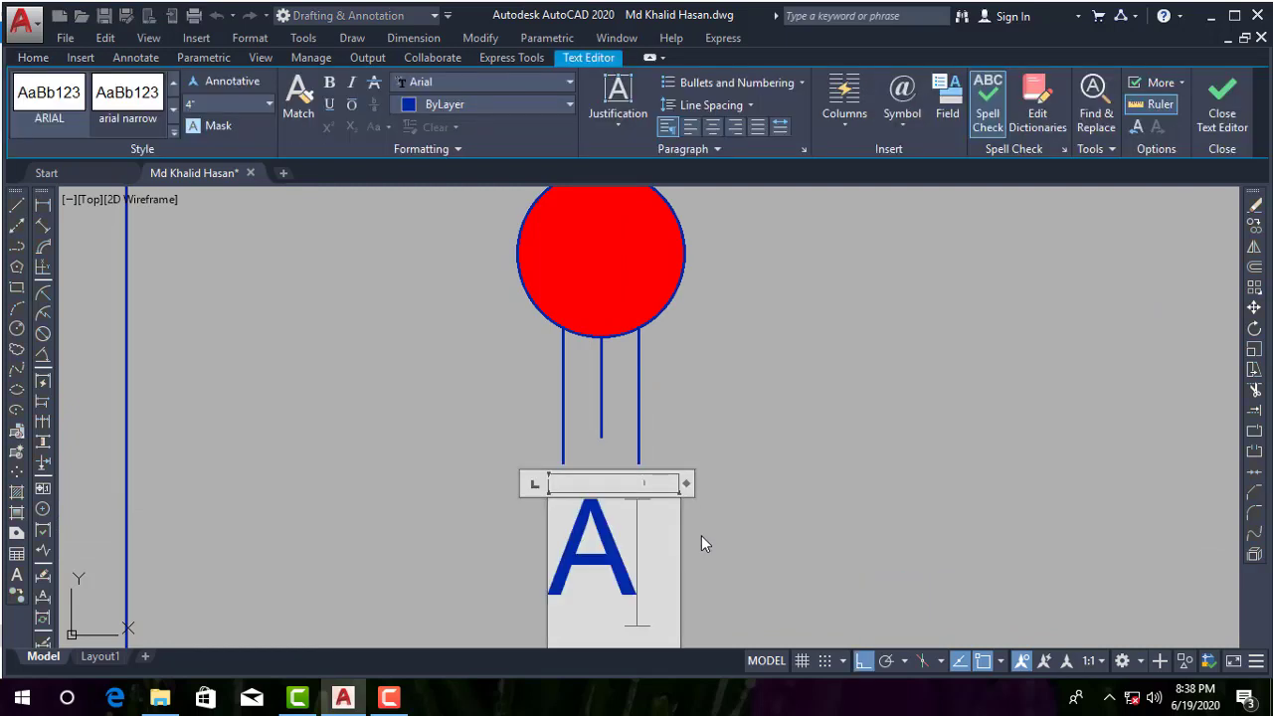
pyautogui.write('C')
pyautogui.click(790, 440)
pyautogui.scroll(-2, 647, 525)
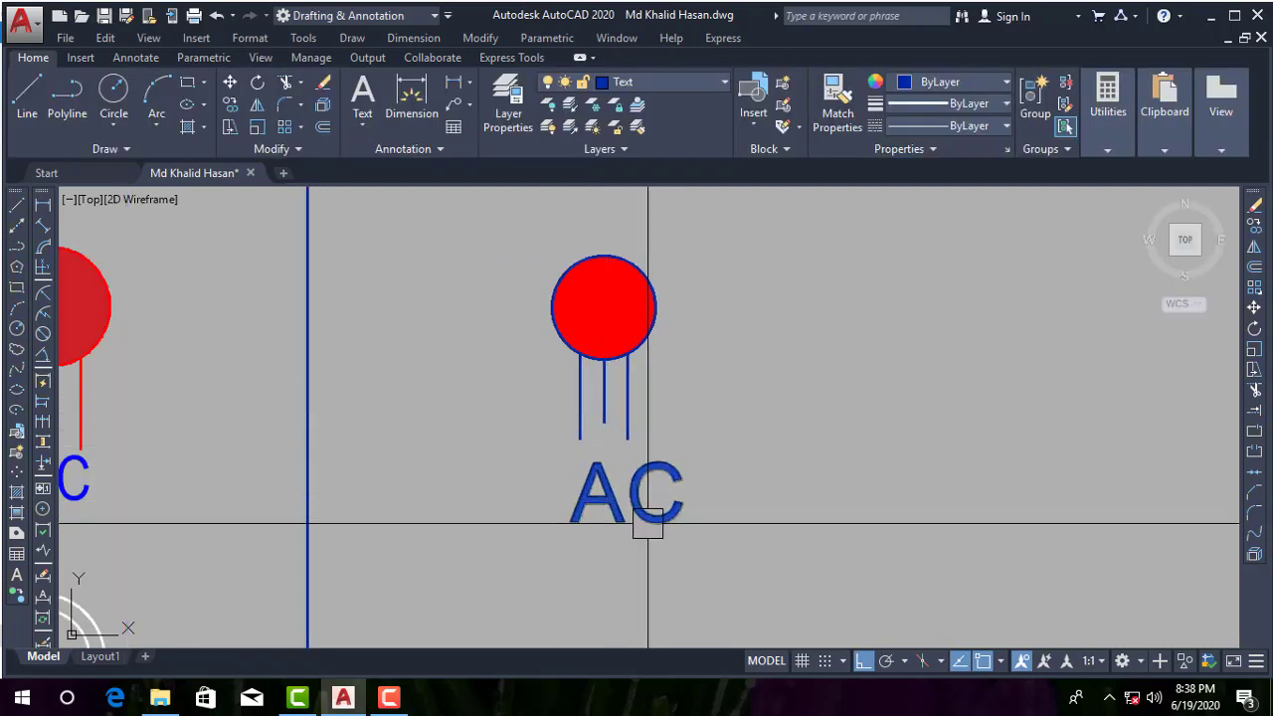
pyautogui.click(1255, 309)
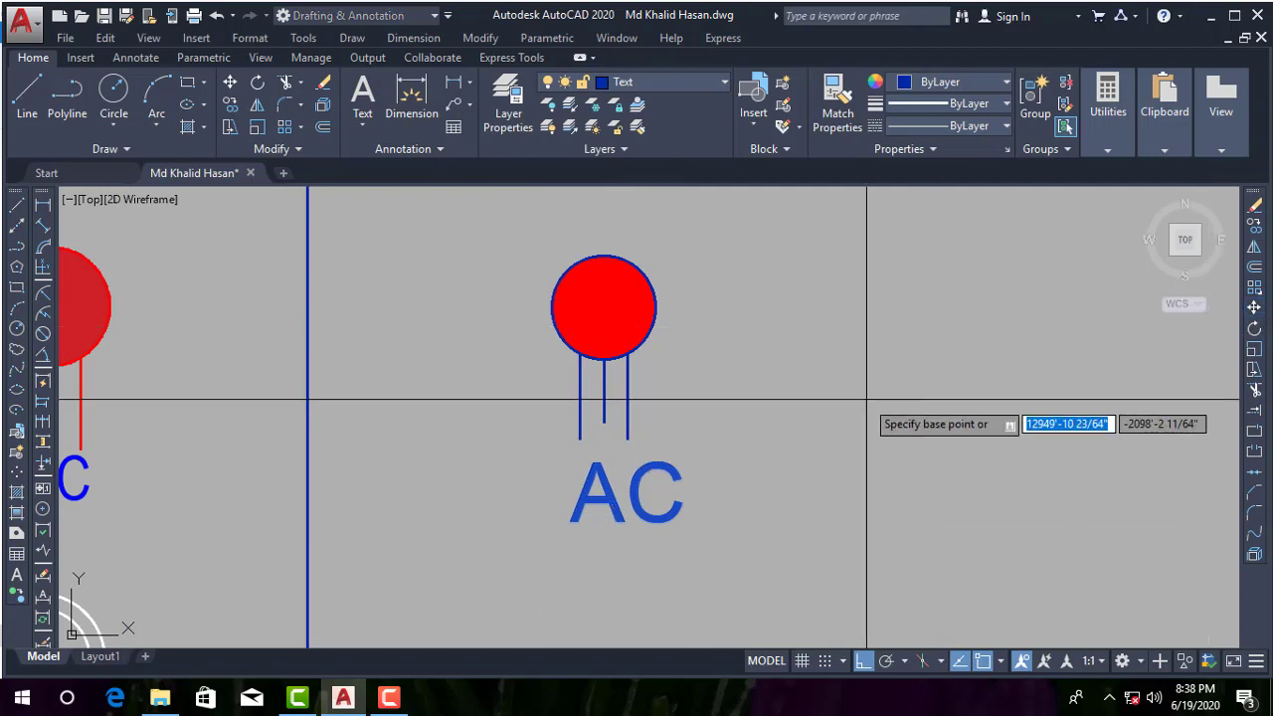
pyautogui.click(868, 396)
pyautogui.click(849, 396)
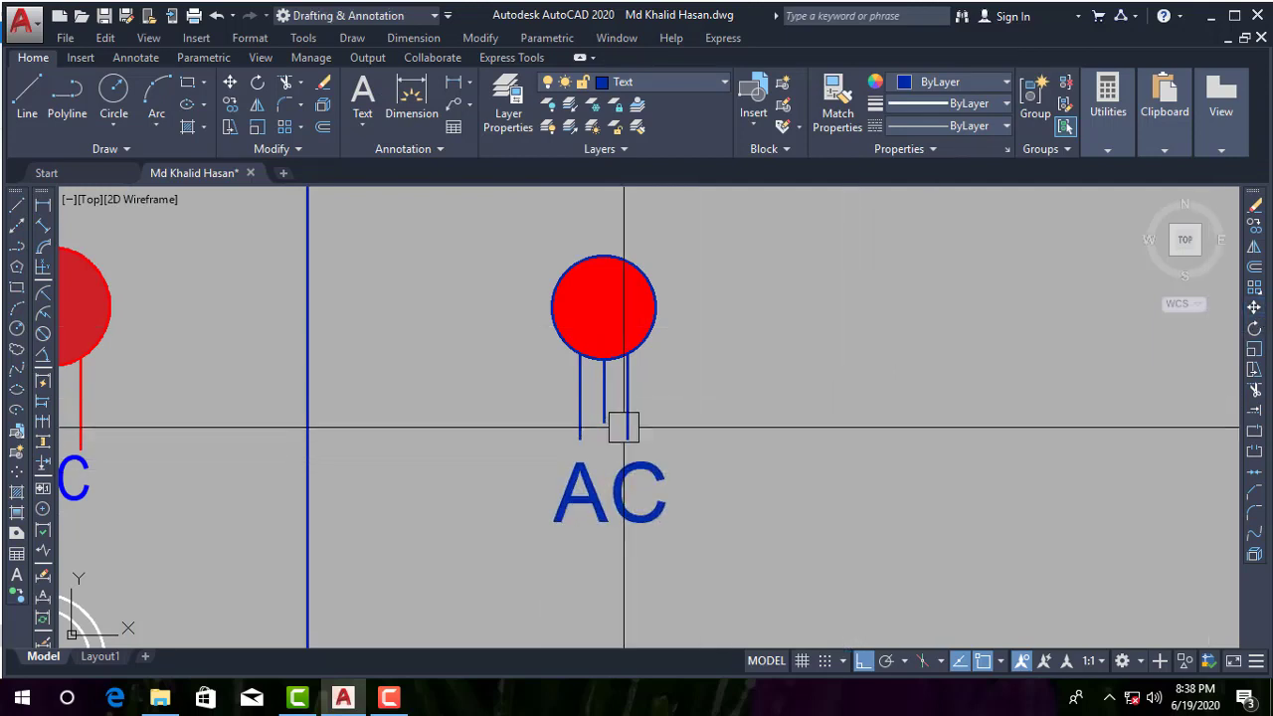
pyautogui.scroll(2, 631, 378)
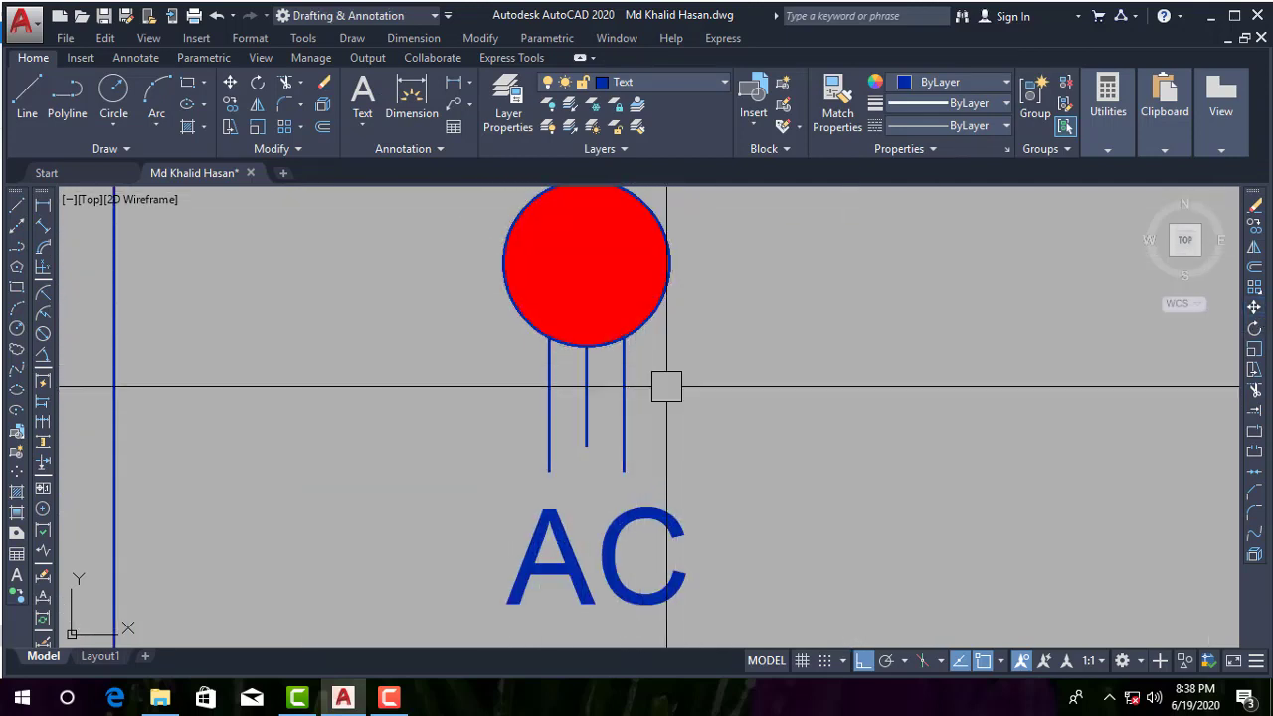
# - Set the three stems' colour to red
pyautogui.click(677, 367)
pyautogui.click(479, 432)
pyautogui.scroll(4, 685, 310)
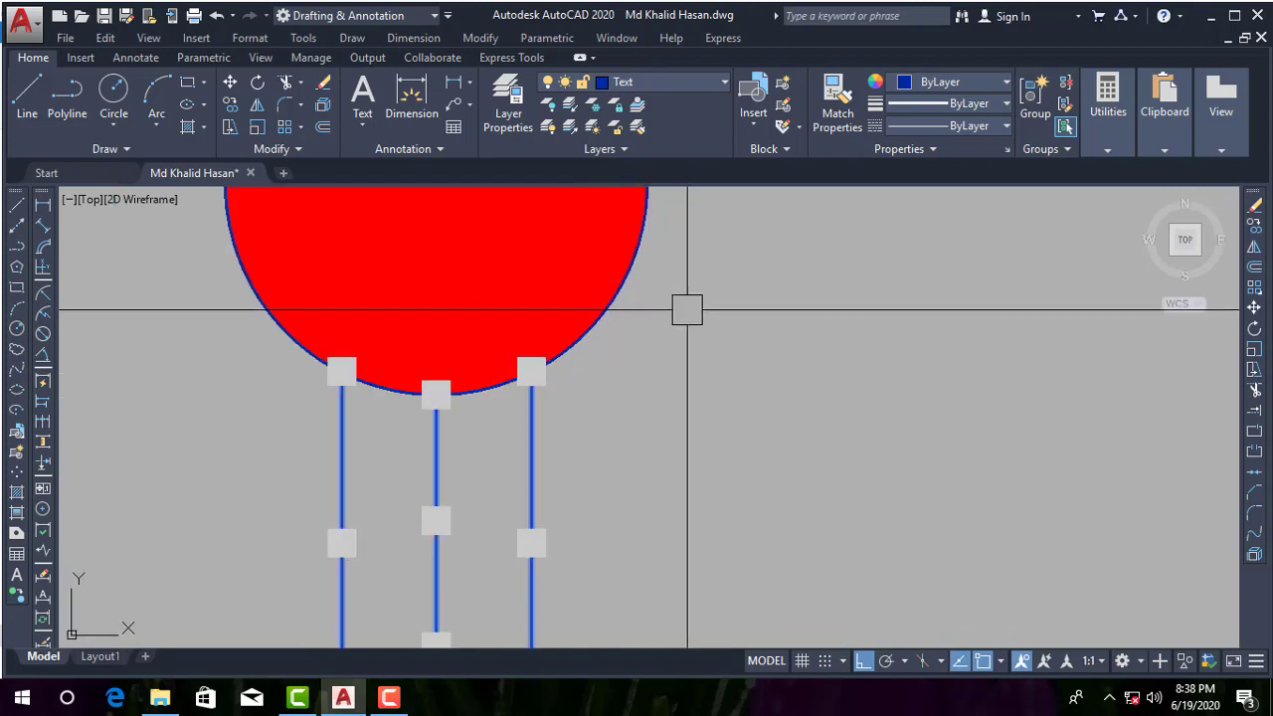
pyautogui.scroll(-4, 642, 364)
pyautogui.scroll(-2, 627, 369)
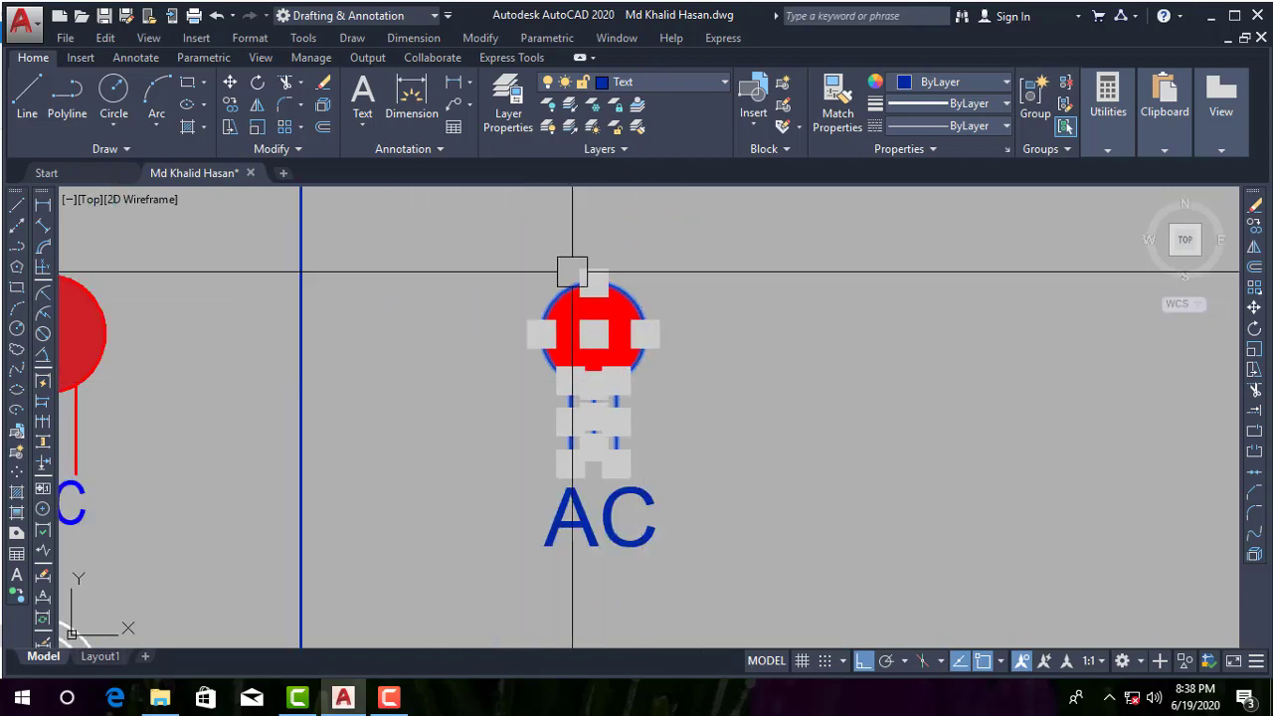
pyautogui.click(933, 88)
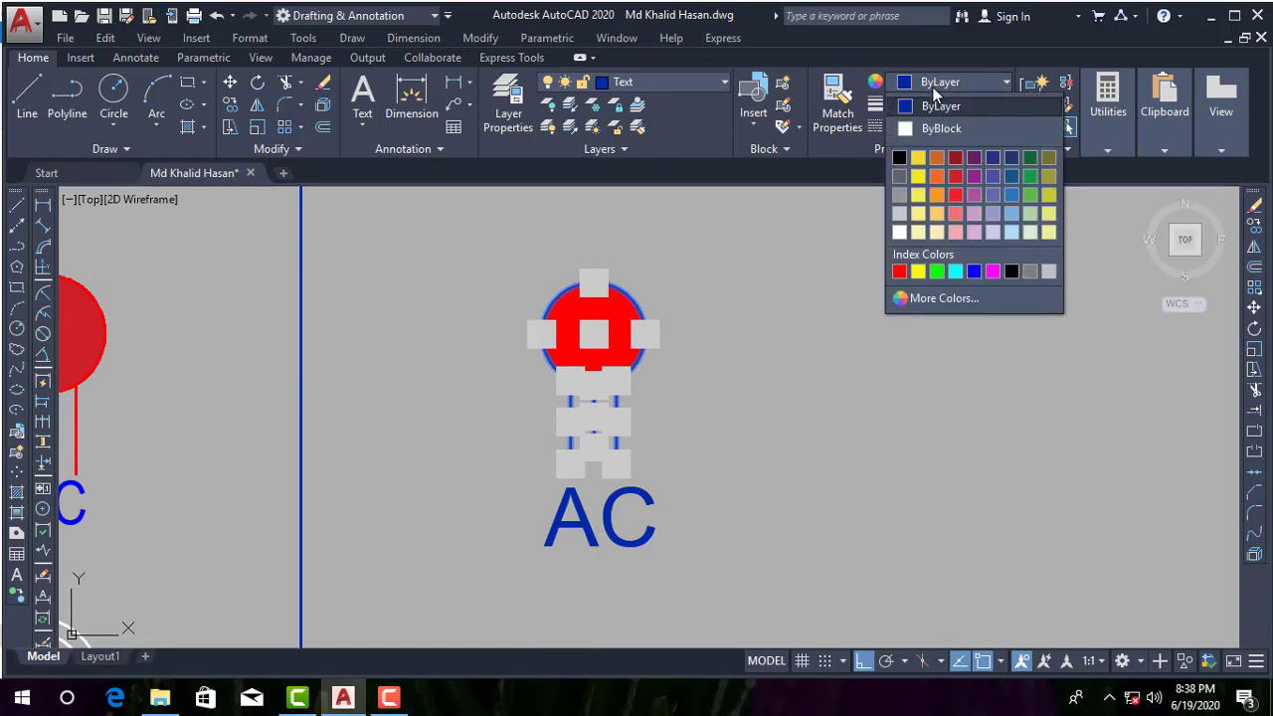
pyautogui.click(899, 272)
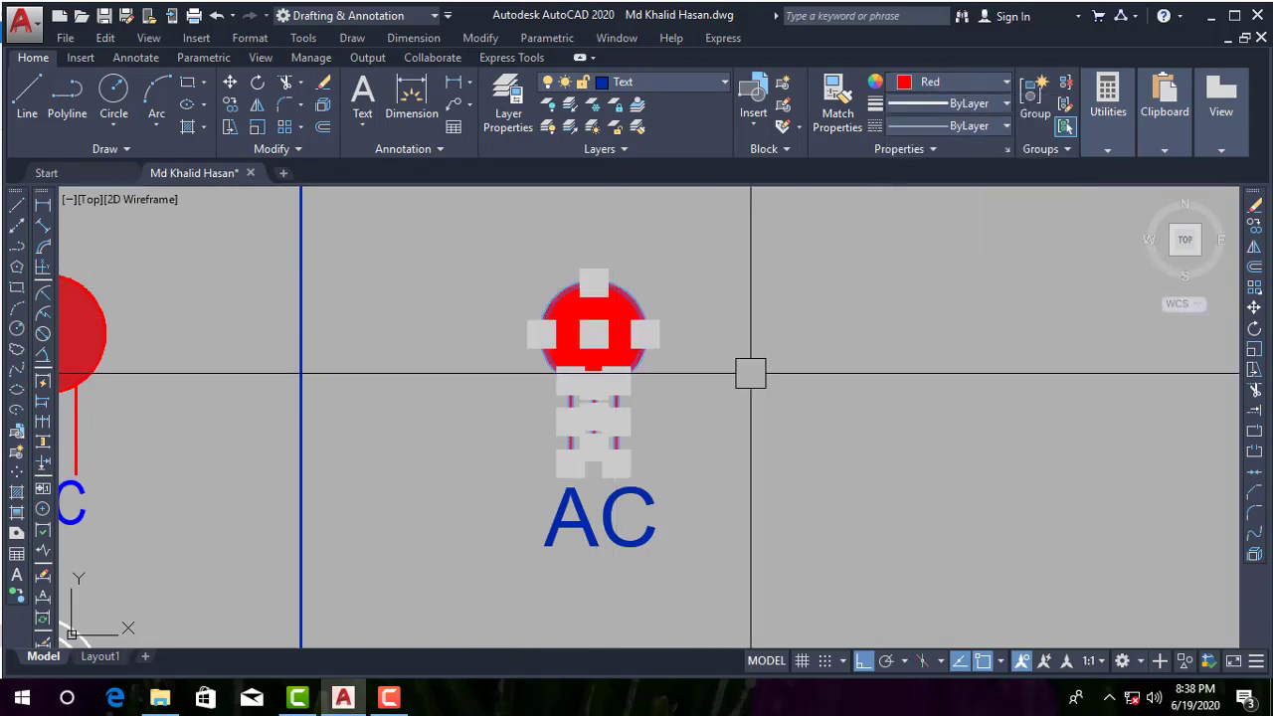
pyautogui.press('Escape')
pyautogui.scroll(-5, 696, 408)
pyautogui.scroll(-2, 597, 458)
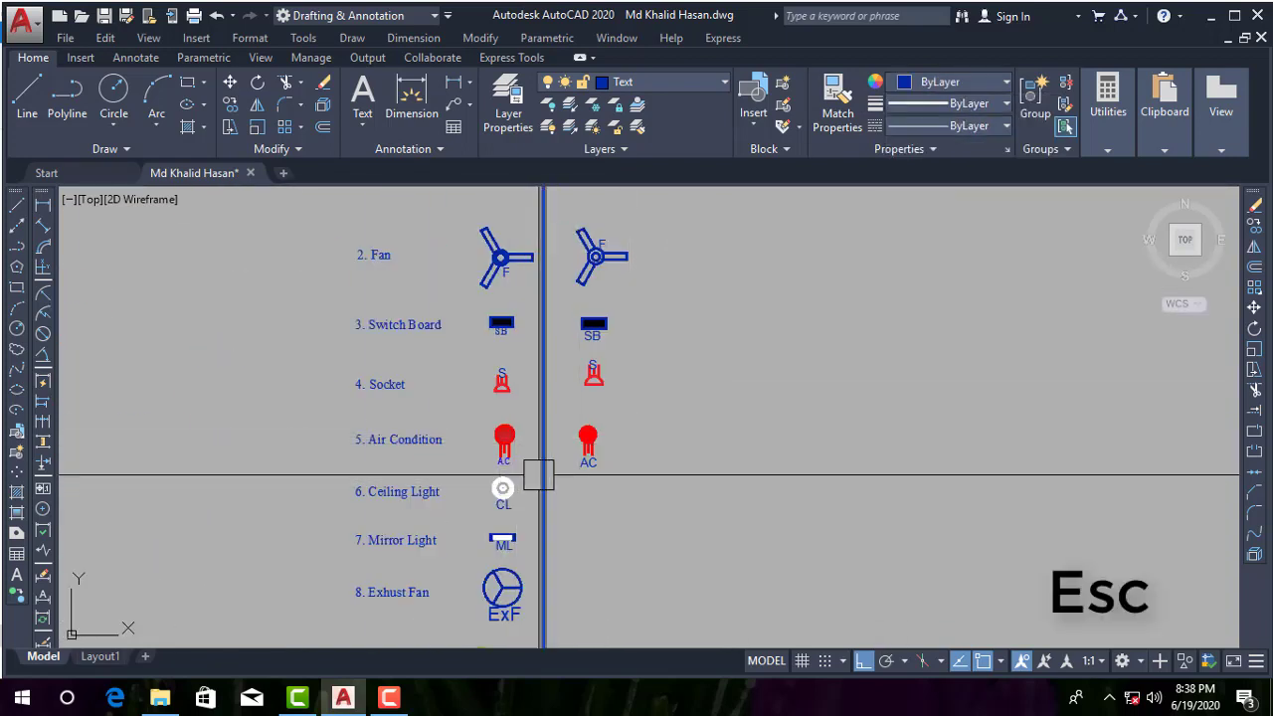
# - Bring the CL ceiling light symbol into view and start a circle beside it
pyautogui.scroll(2, 542, 481)
pyautogui.scroll(2, 546, 486)
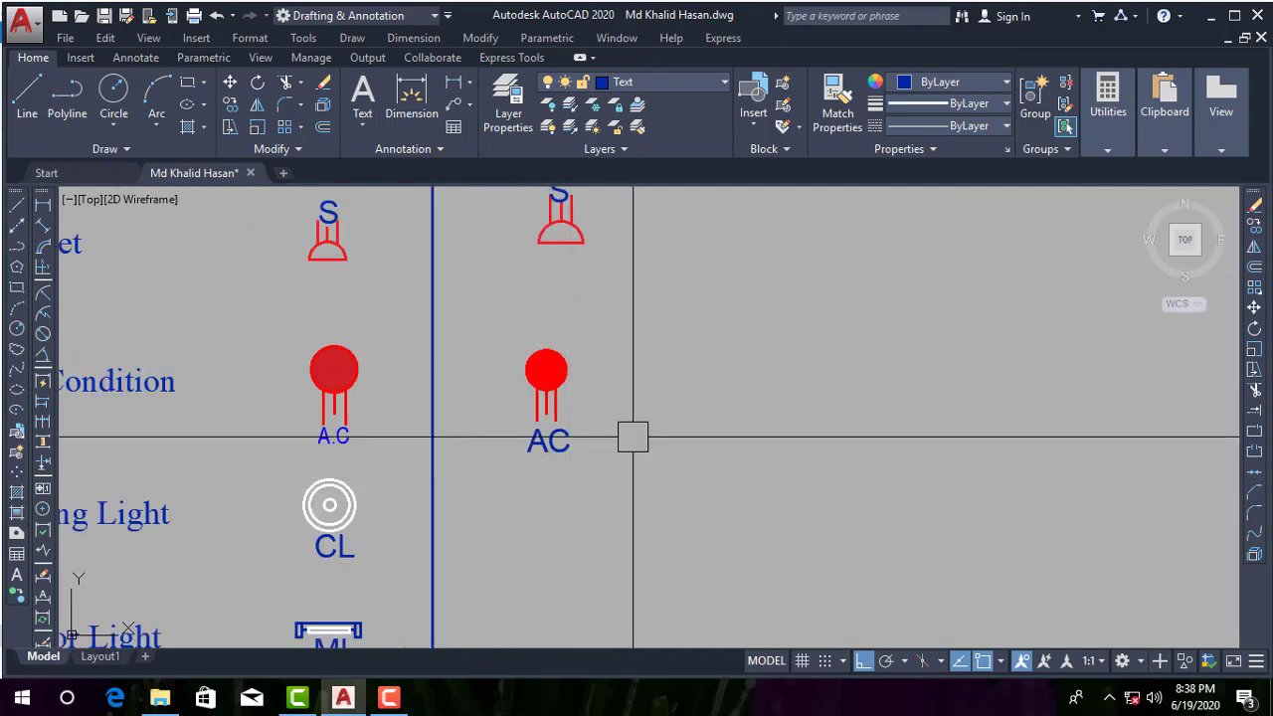
pyautogui.scroll(-2, 662, 425)
pyautogui.scroll(3, 566, 478)
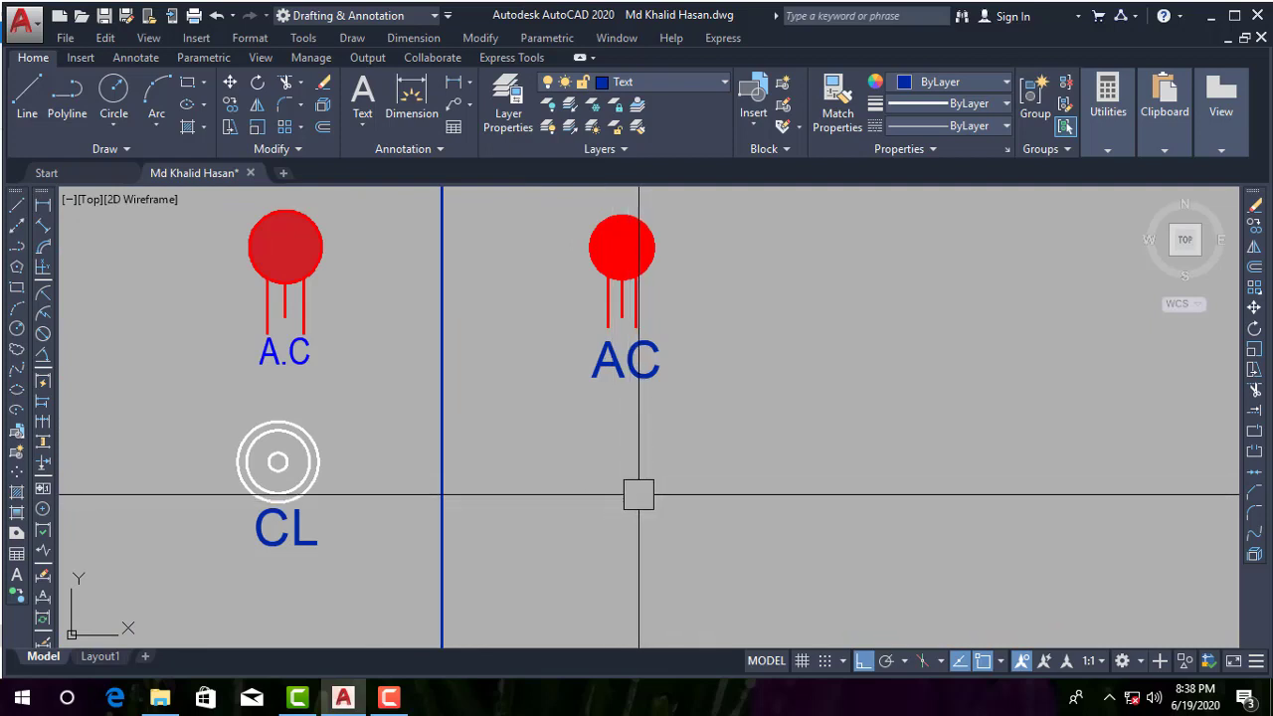
pyautogui.click(16, 331)
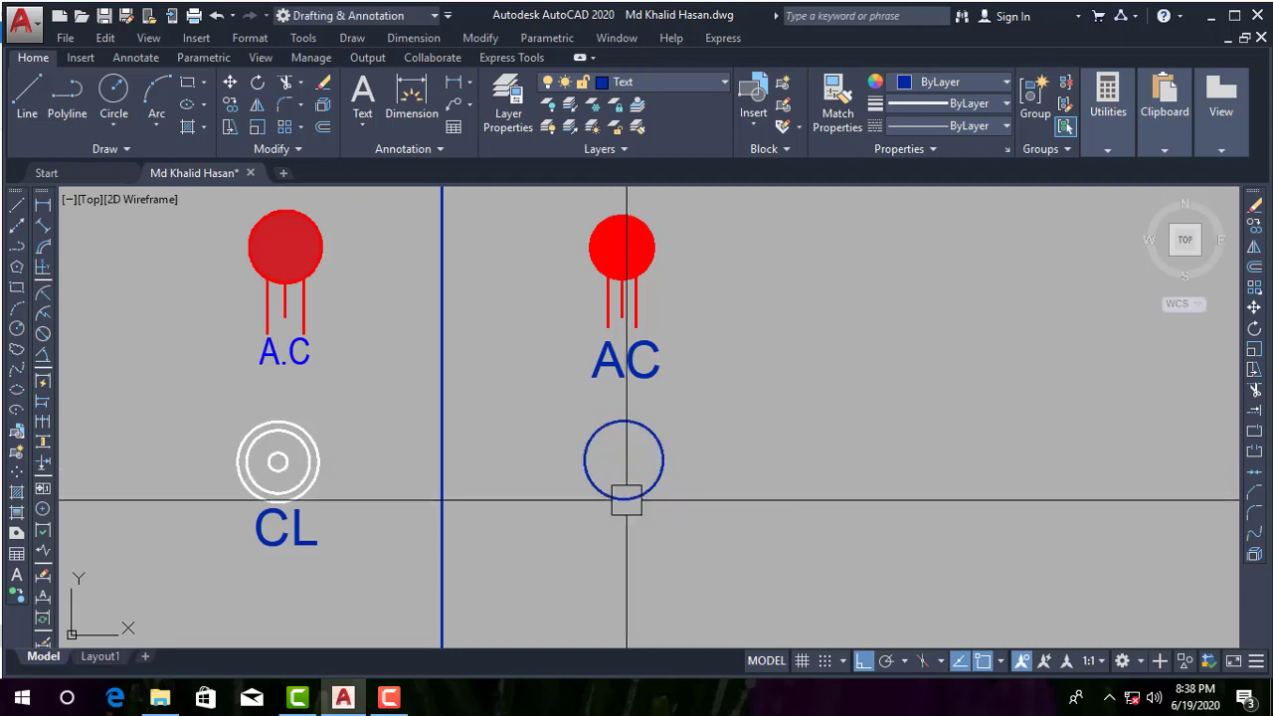
# - Draw an inner circle centred on the blue circle's centre
pyautogui.click(17, 329)
pyautogui.scroll(2, 621, 502)
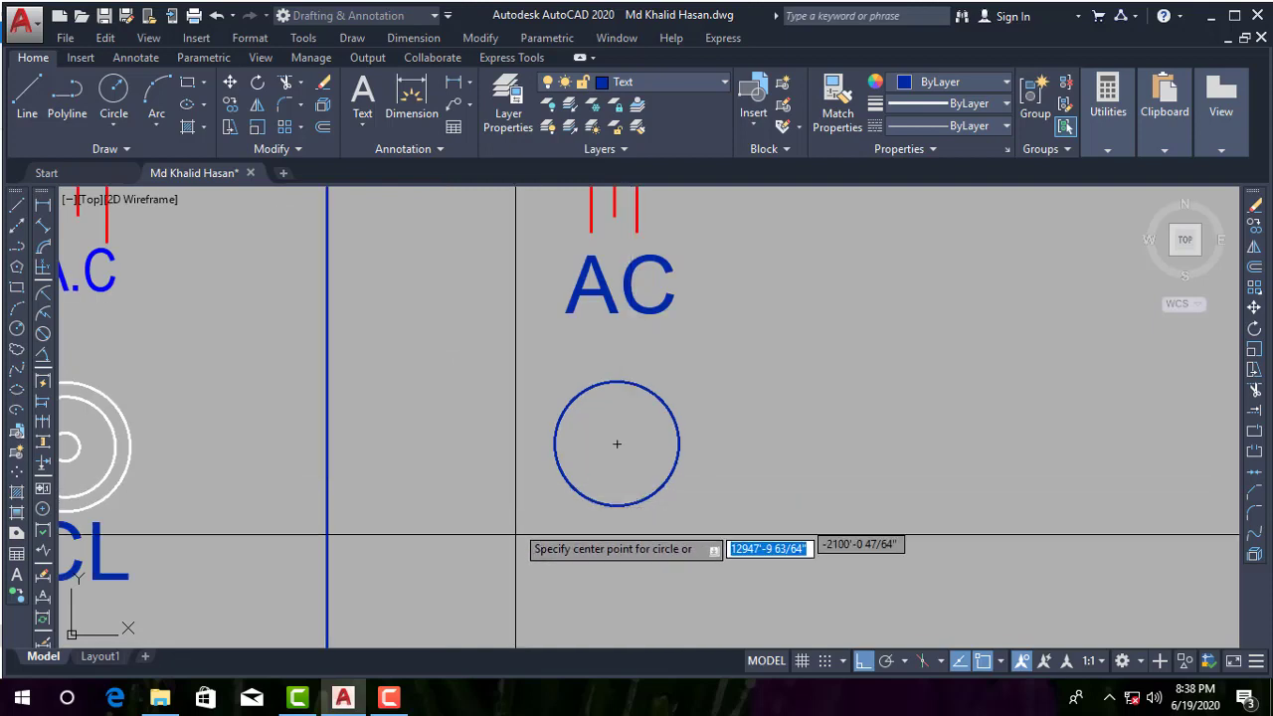
pyautogui.scroll(2, 613, 466)
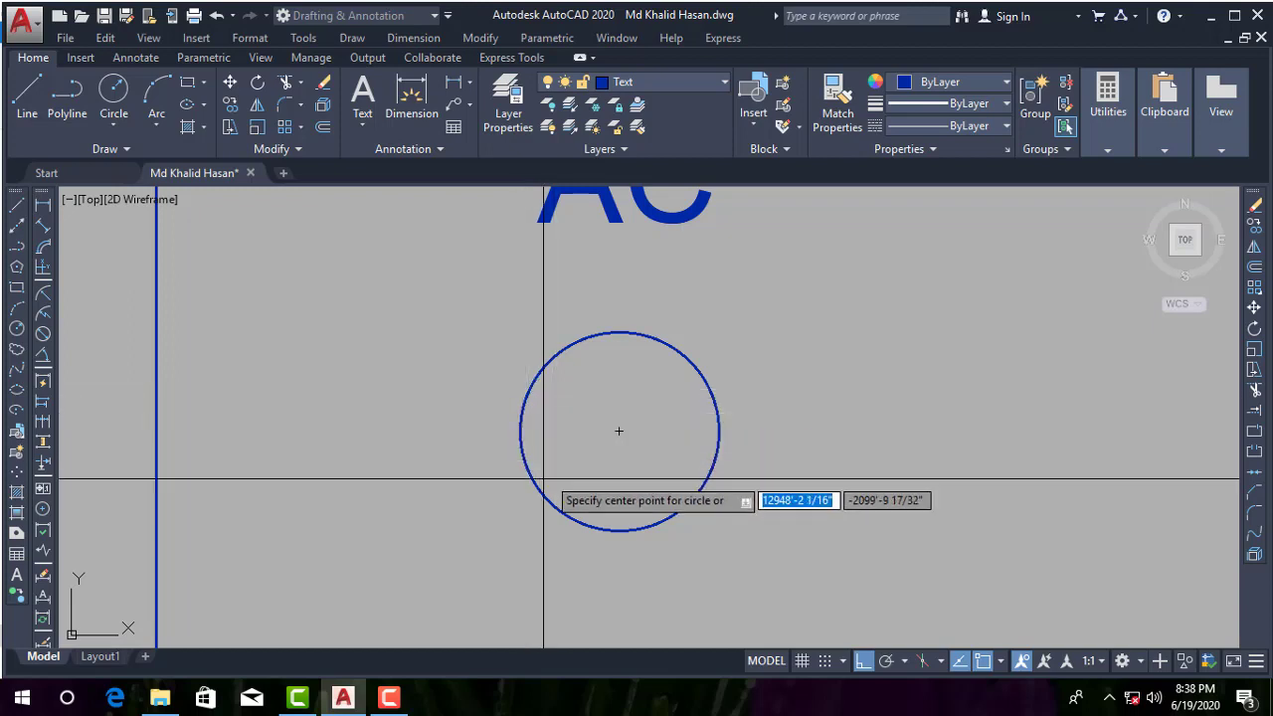
pyautogui.click(613, 435)
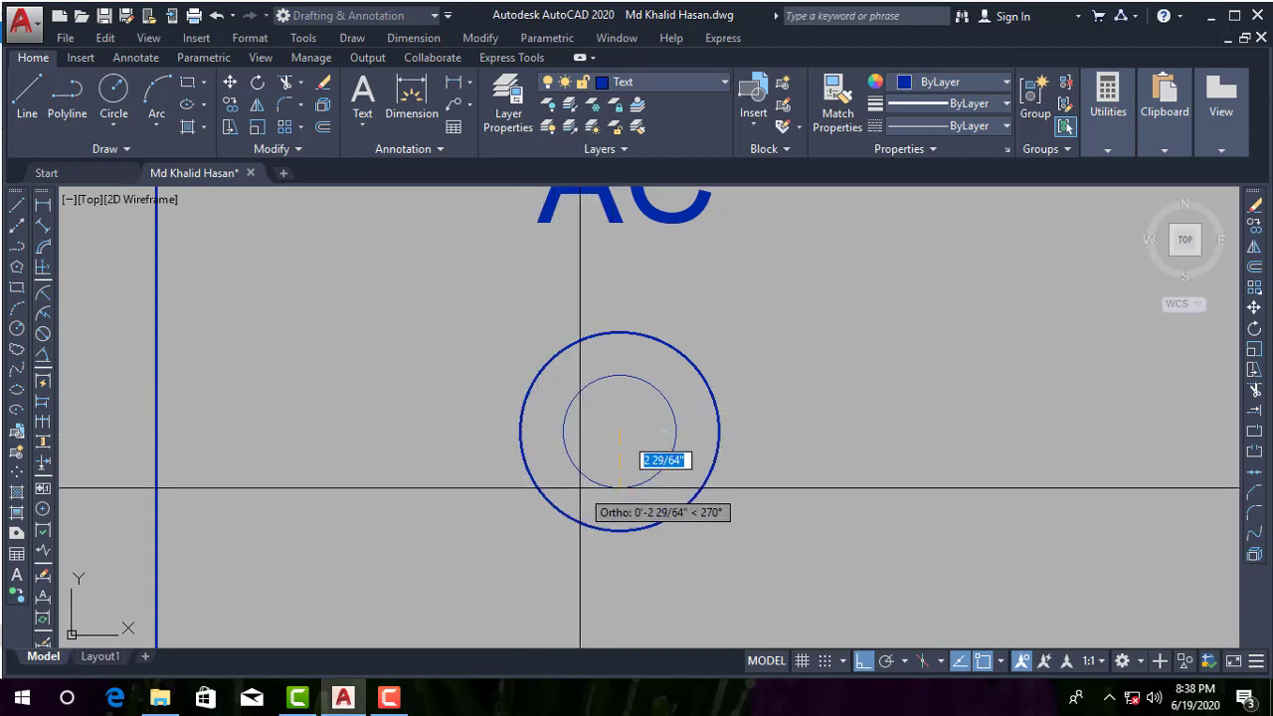
pyautogui.scroll(2, 564, 498)
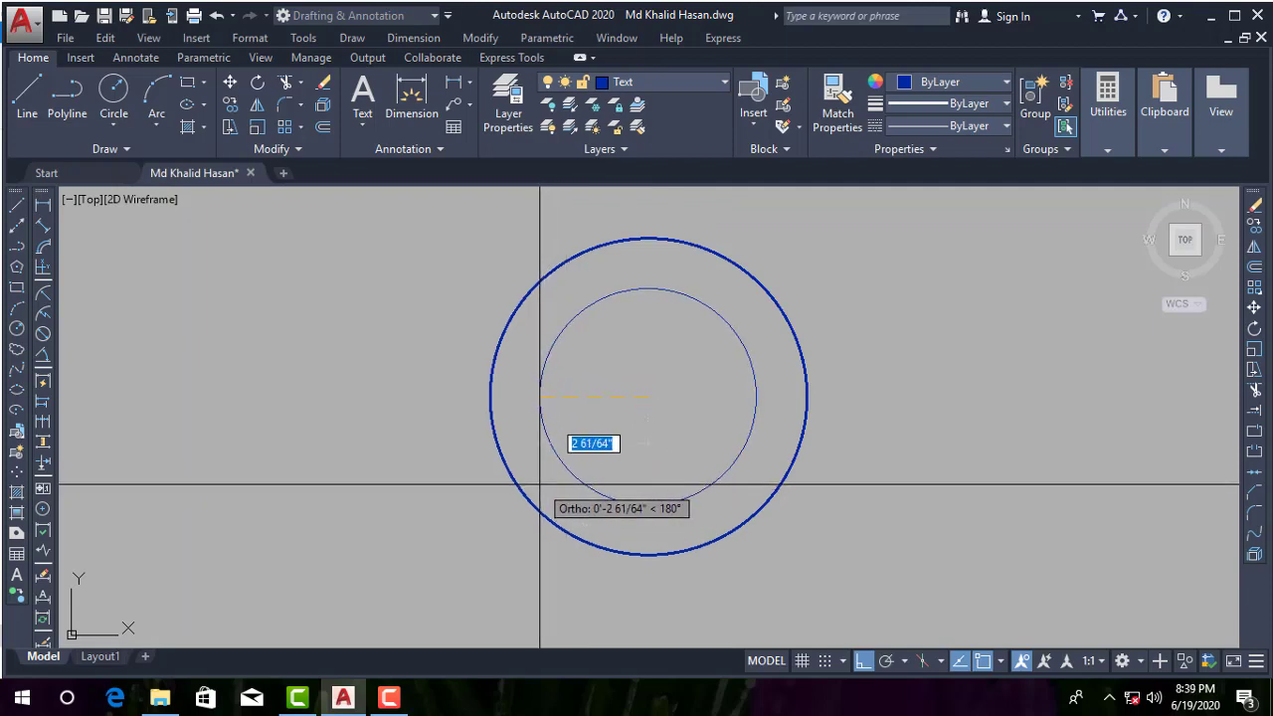
pyautogui.click(540, 486)
pyautogui.scroll(-1, 645, 475)
pyautogui.scroll(-2, 657, 458)
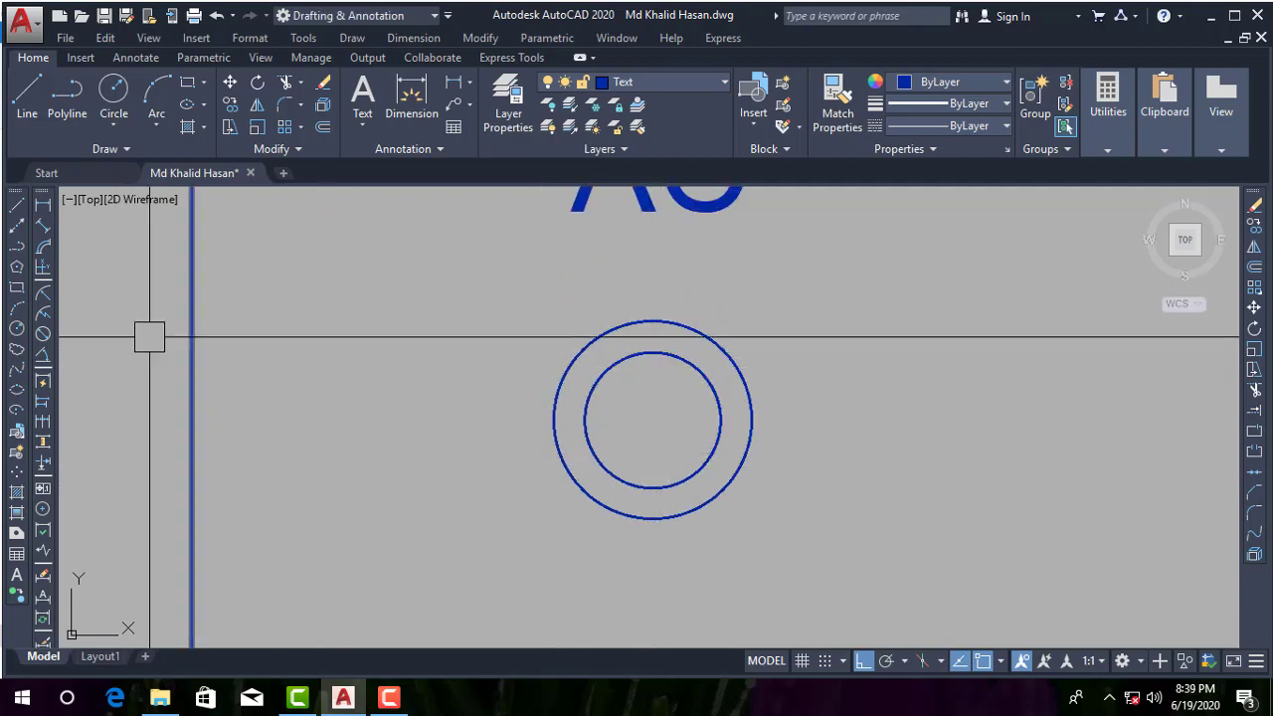
# - Add a small centre circle at the same centre to form the dot
pyautogui.click(17, 330)
pyautogui.scroll(1, 557, 483)
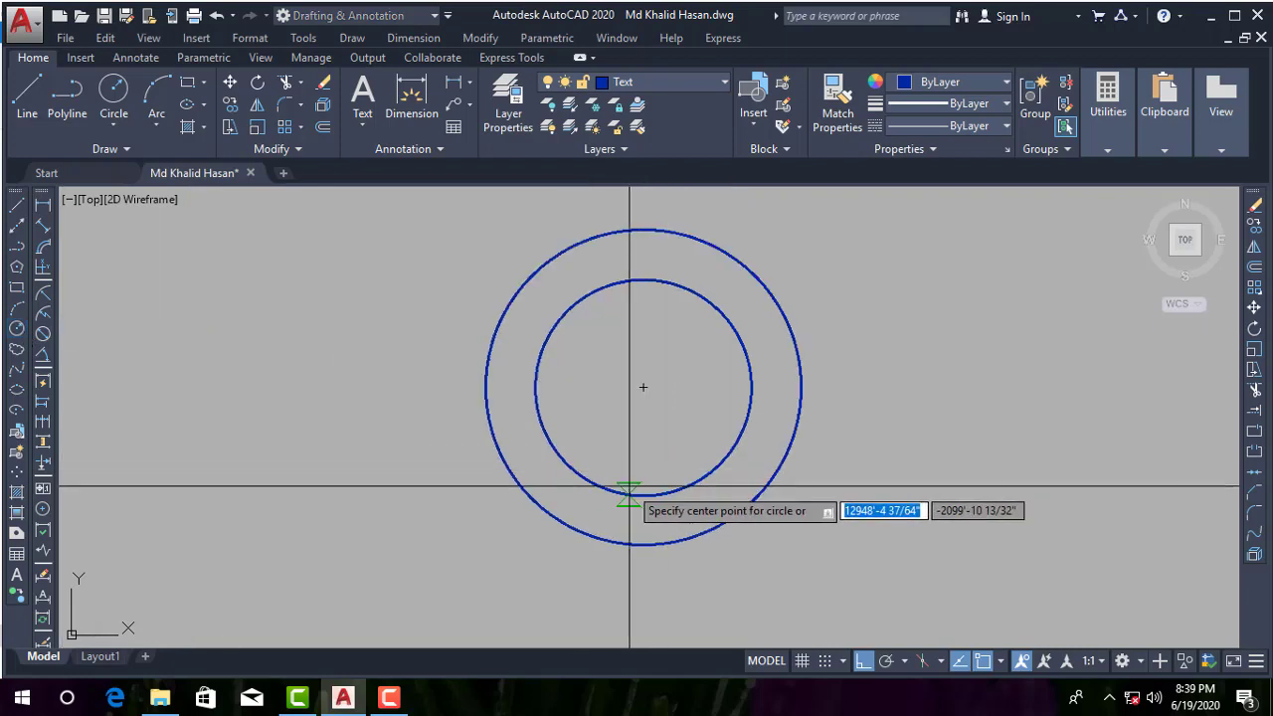
pyautogui.scroll(1, 643, 421)
pyautogui.click(643, 388)
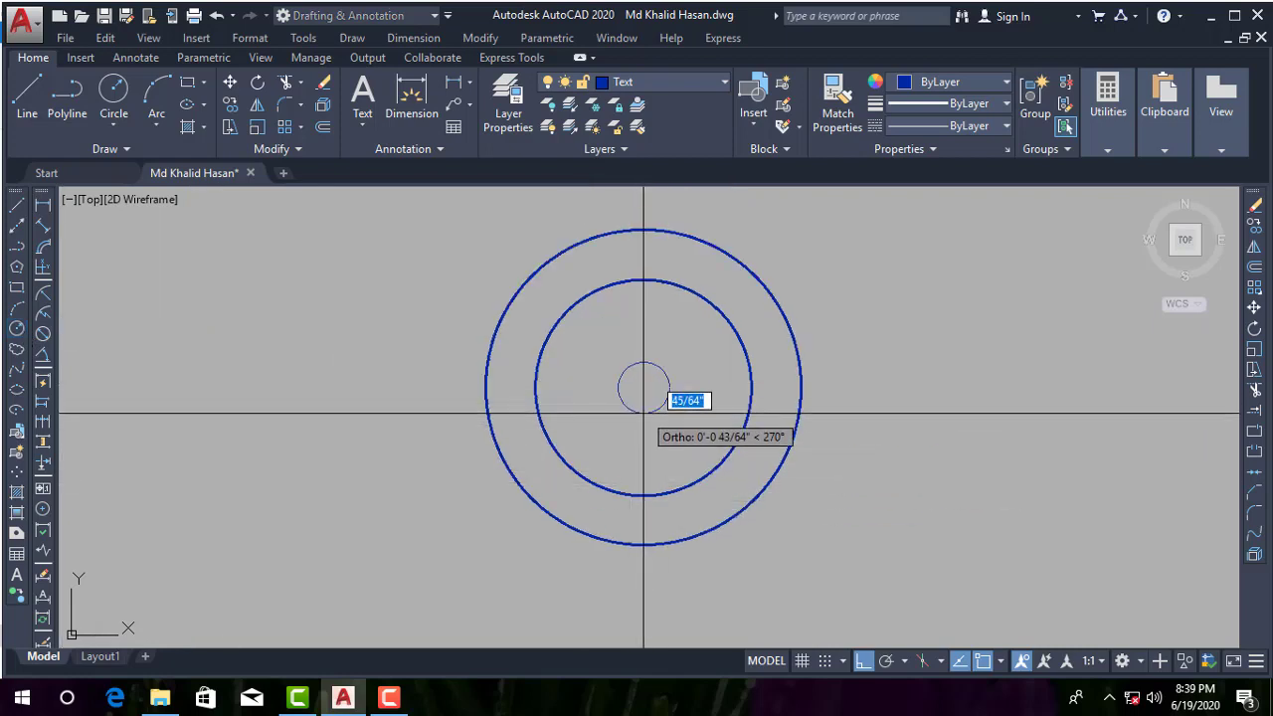
pyautogui.click(627, 405)
pyautogui.scroll(-4, 592, 418)
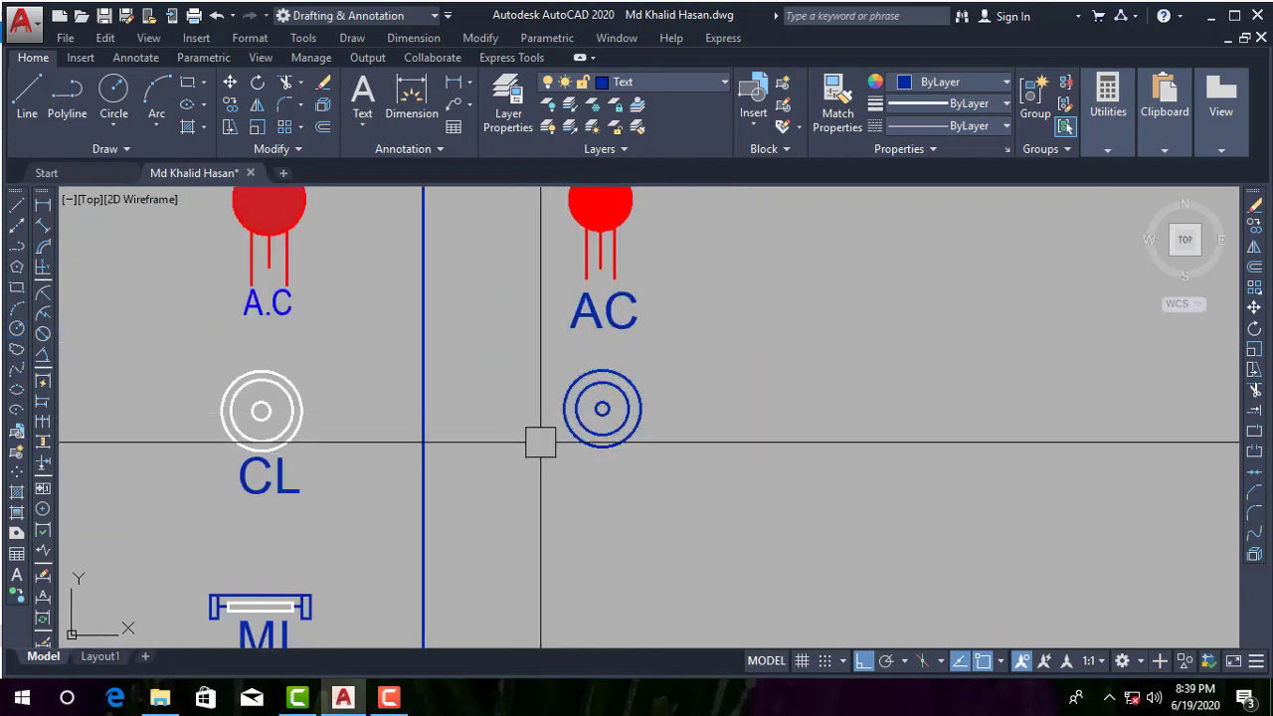
pyautogui.scroll(2, 563, 410)
pyautogui.scroll(-4, 563, 408)
pyautogui.scroll(3, 589, 432)
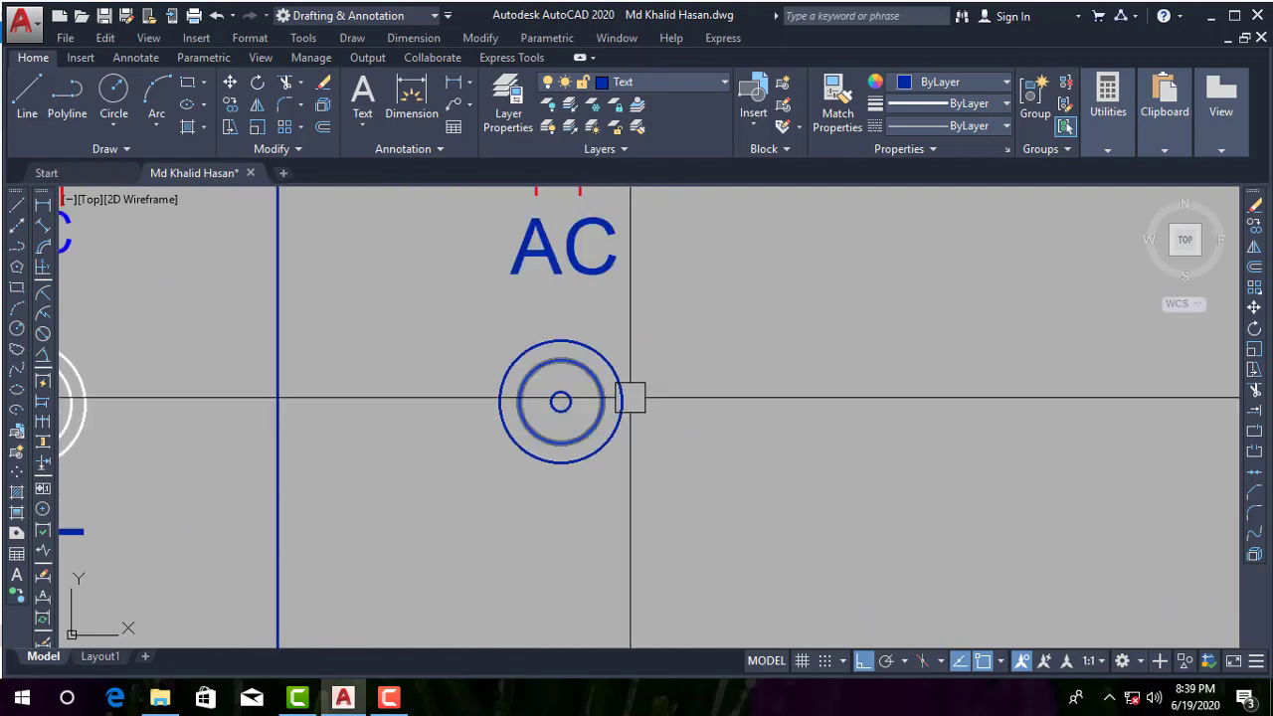
pyautogui.scroll(-2, 666, 368)
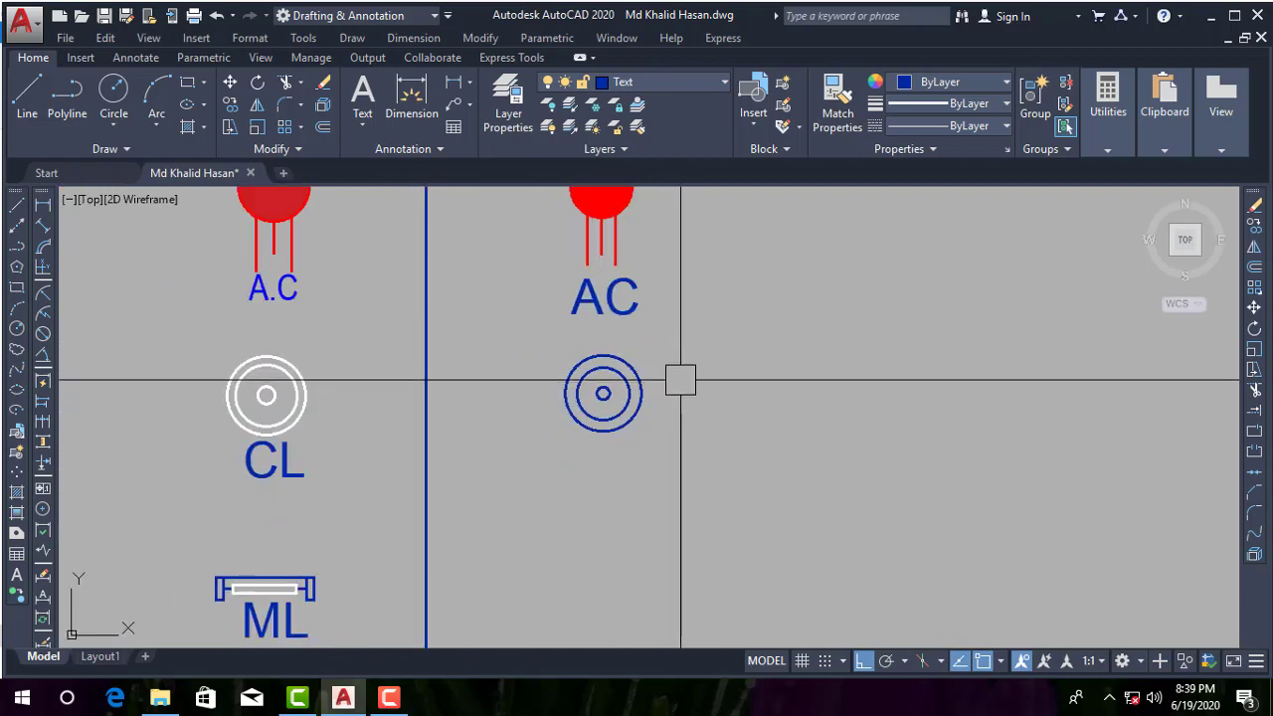
# - Change the colour of the new ceiling light circles to white
pyautogui.click(680, 360)
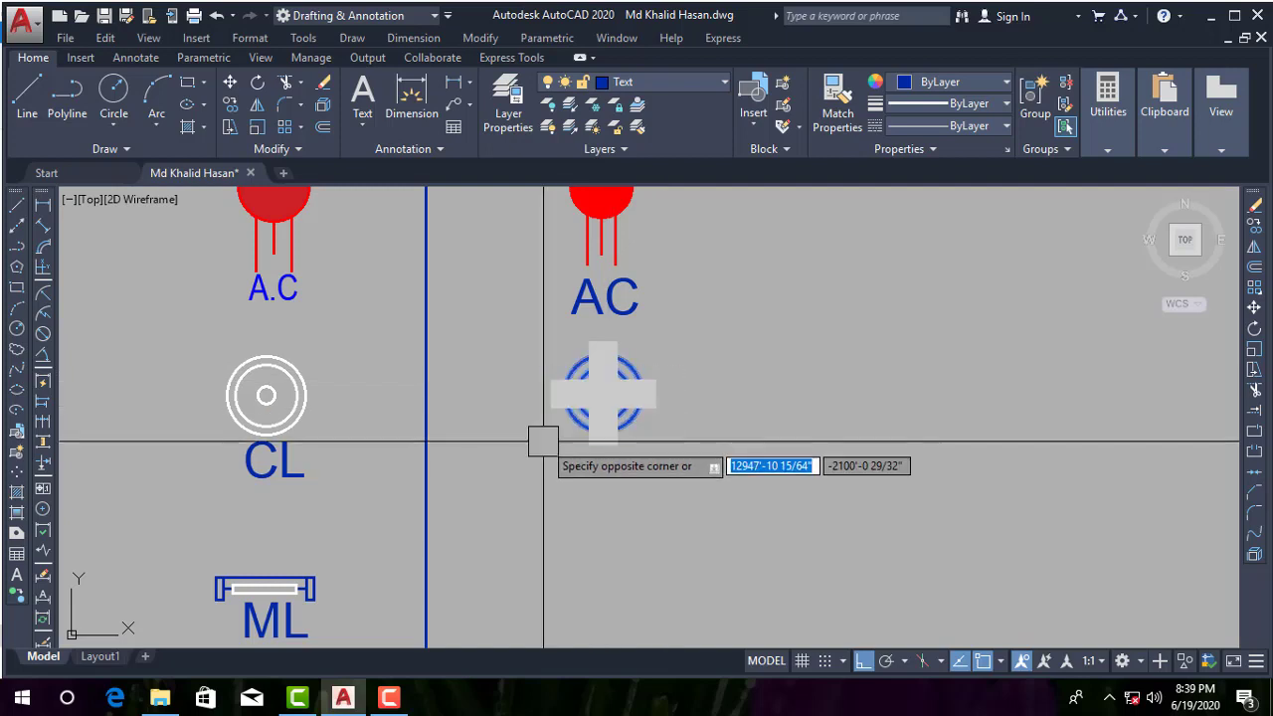
pyautogui.click(552, 450)
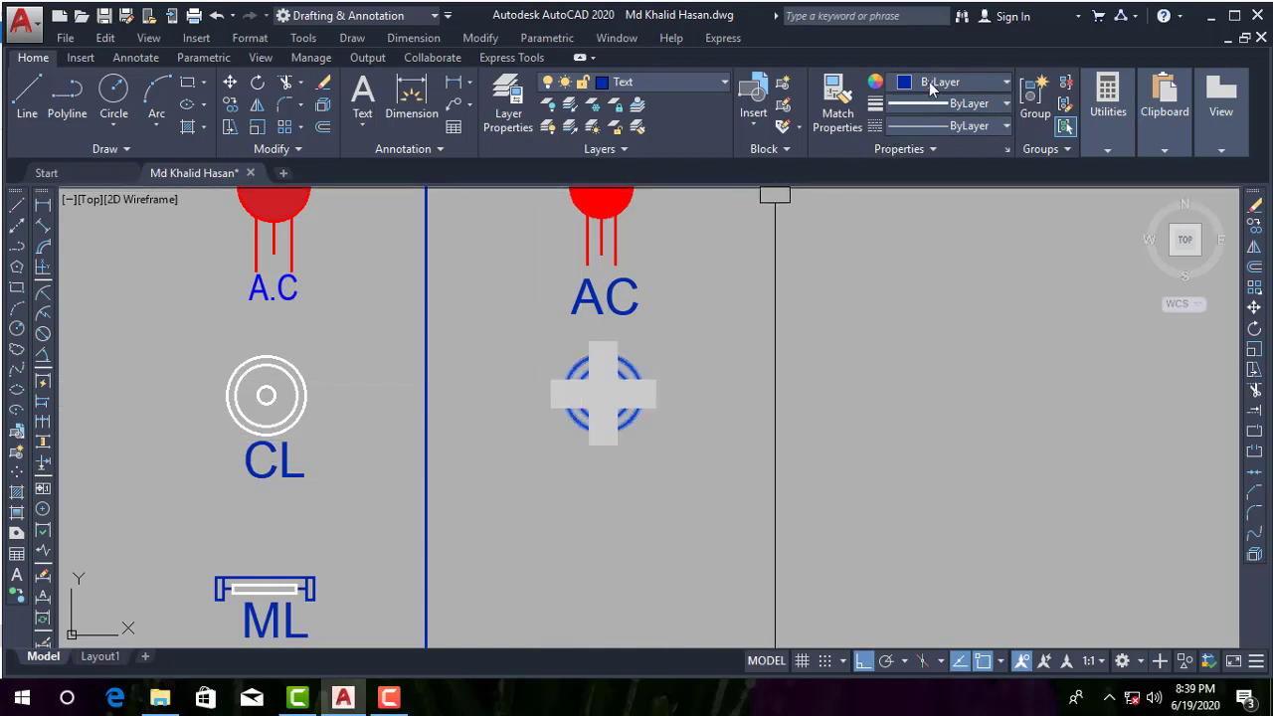
pyautogui.click(932, 87)
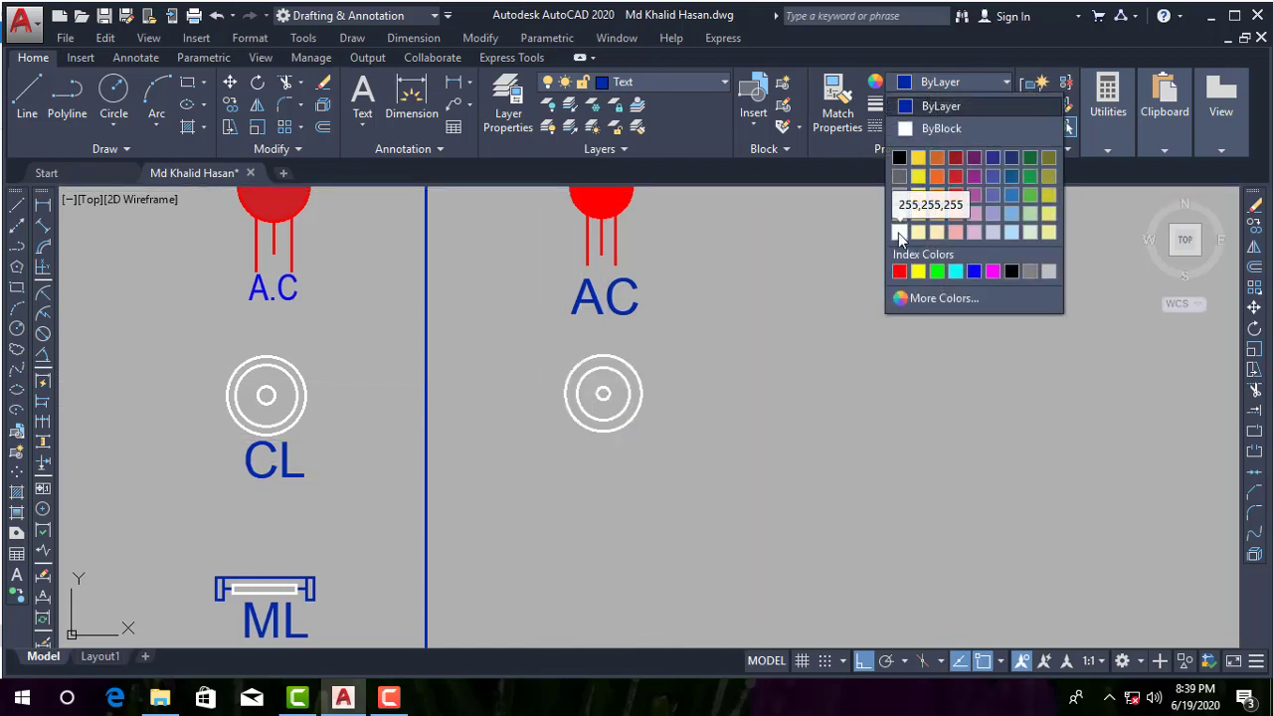
pyautogui.click(900, 234)
pyautogui.press('Escape')
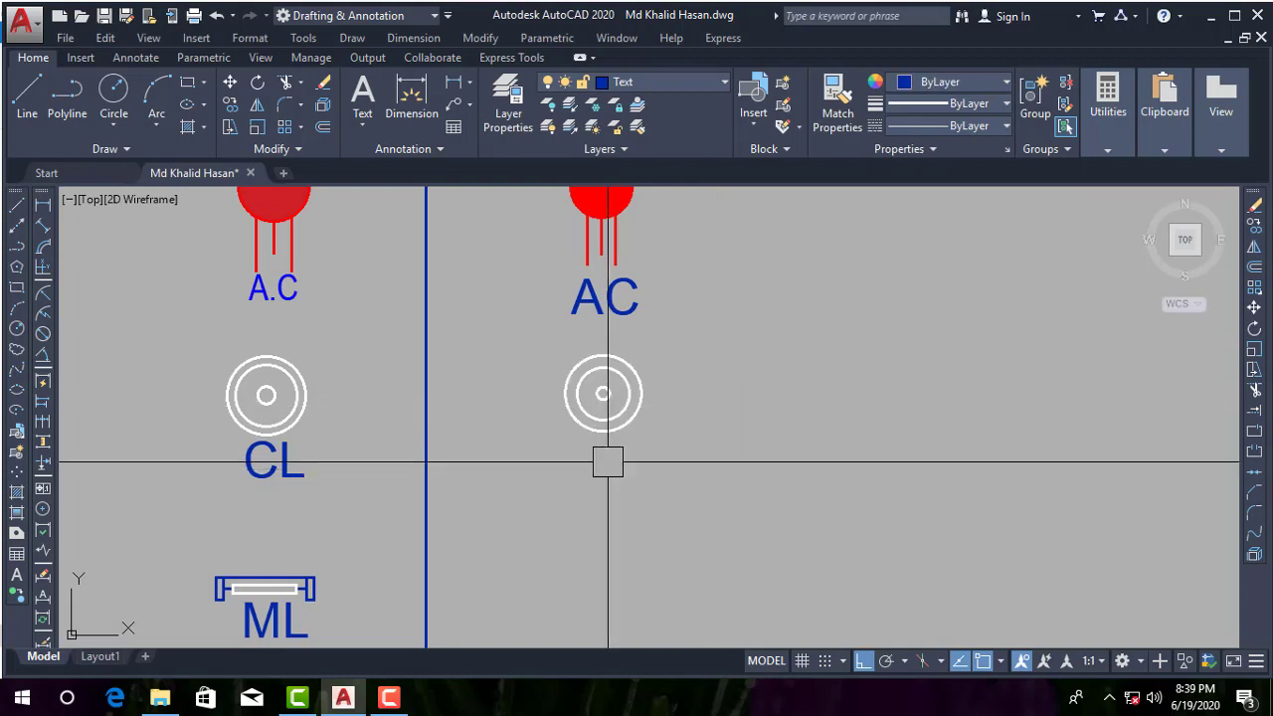
pyautogui.write('T')
# - Write a 'CL' multiline text label beside the symbol
pyautogui.press('Return')
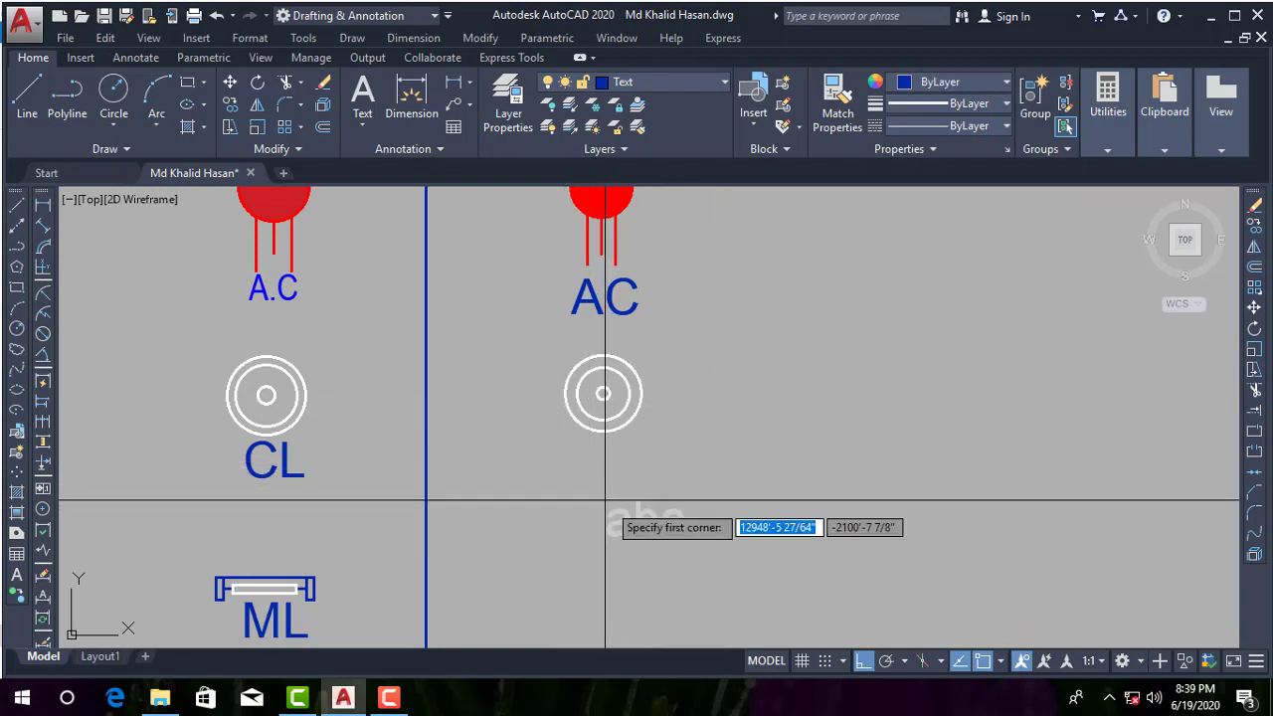
pyautogui.scroll(3, 609, 507)
pyautogui.click(544, 408)
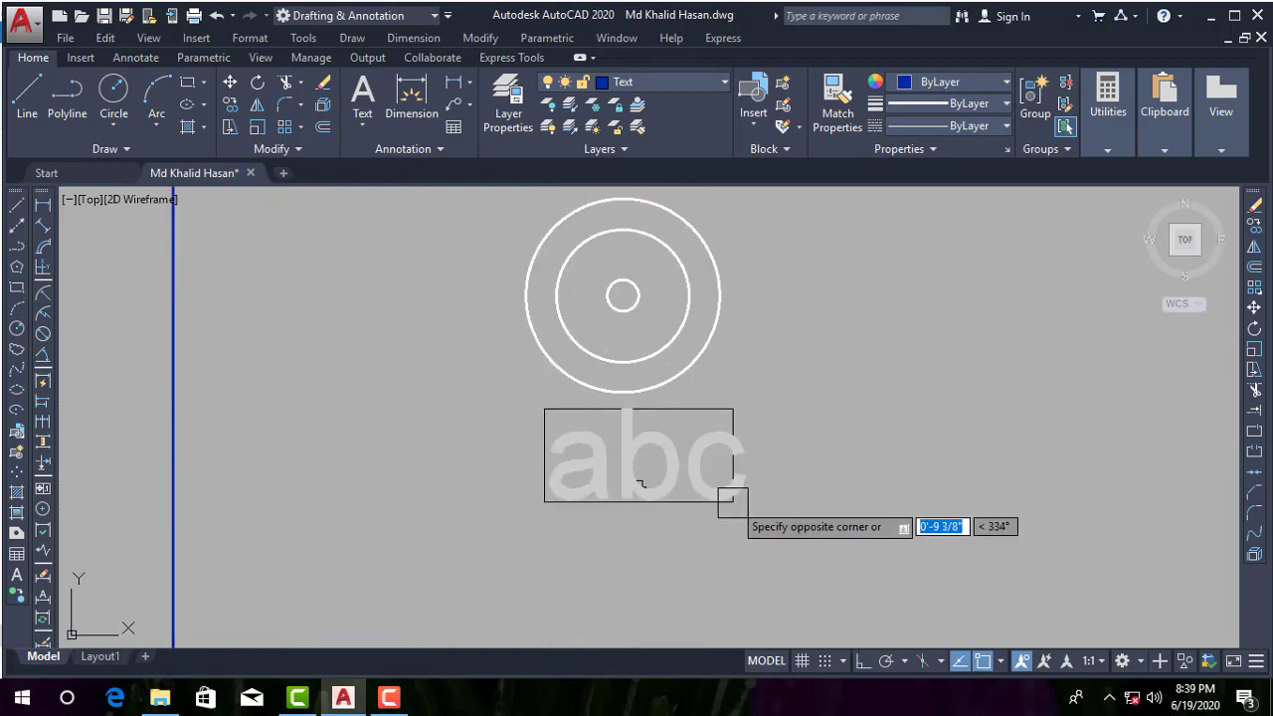
pyautogui.click(733, 502)
pyautogui.write('CL')
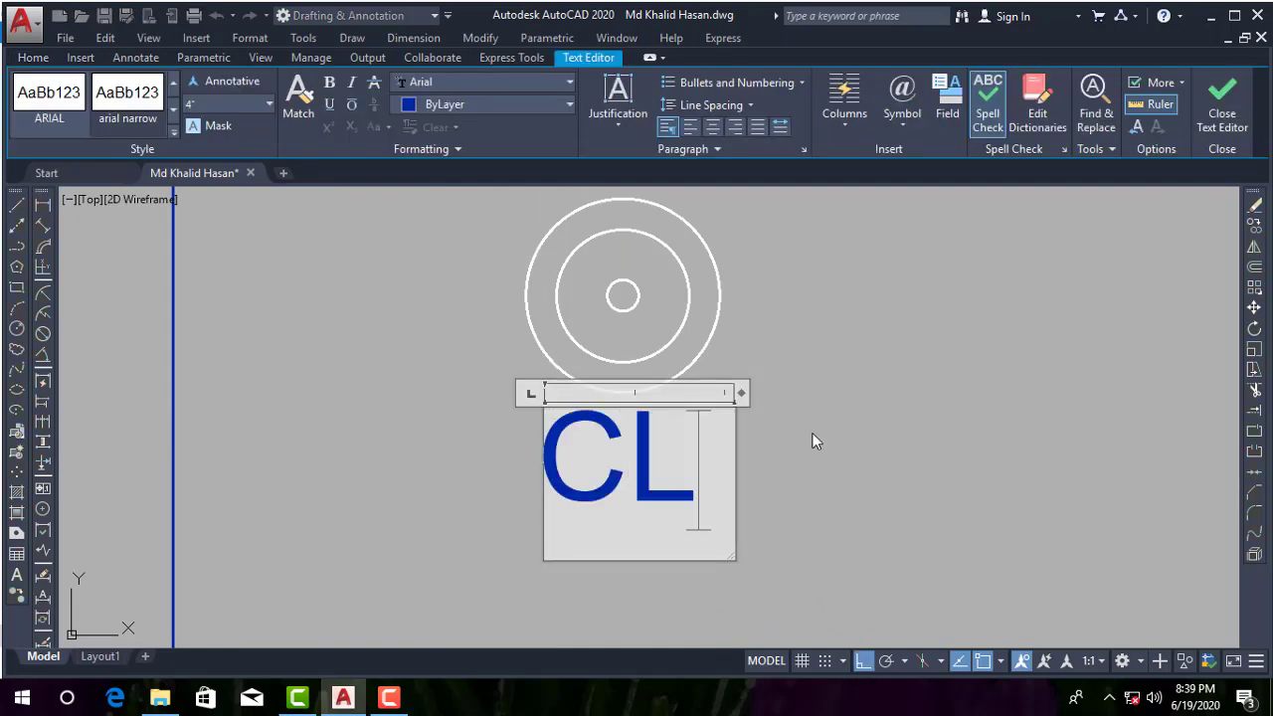
pyautogui.click(812, 441)
# - Move the CL label to sit beneath the rings
pyautogui.click(725, 412)
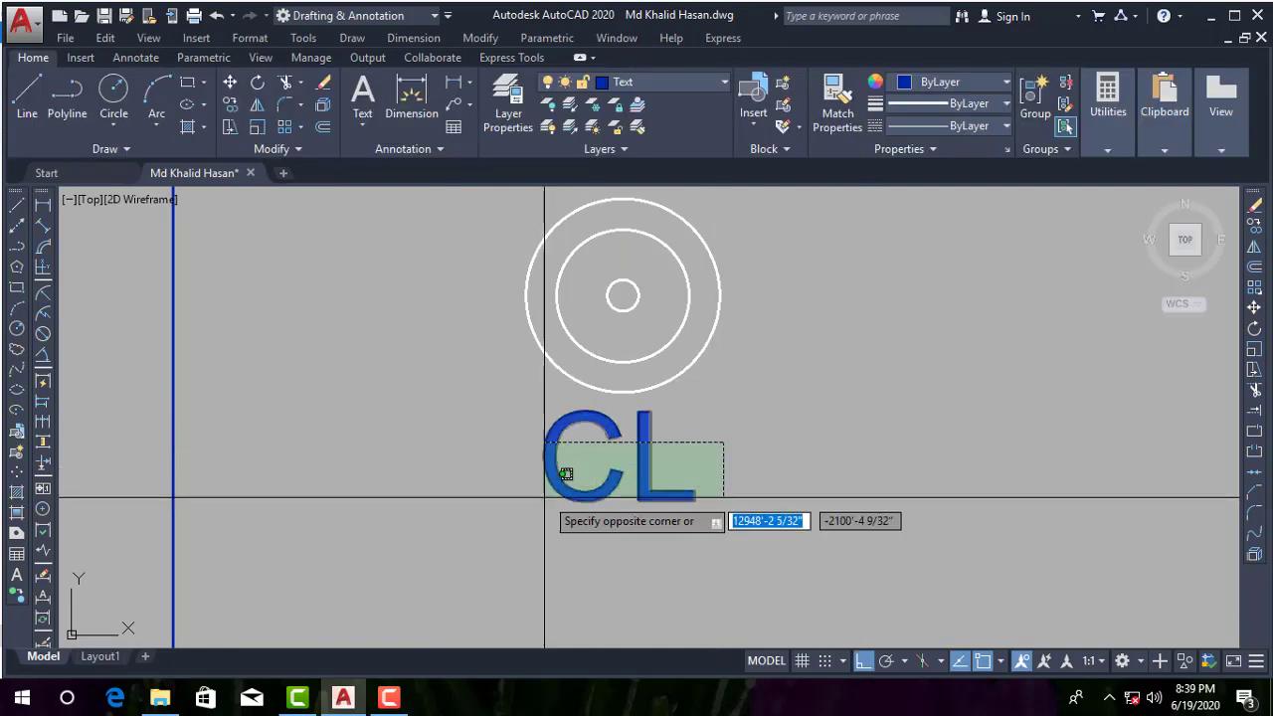
pyautogui.click(540, 505)
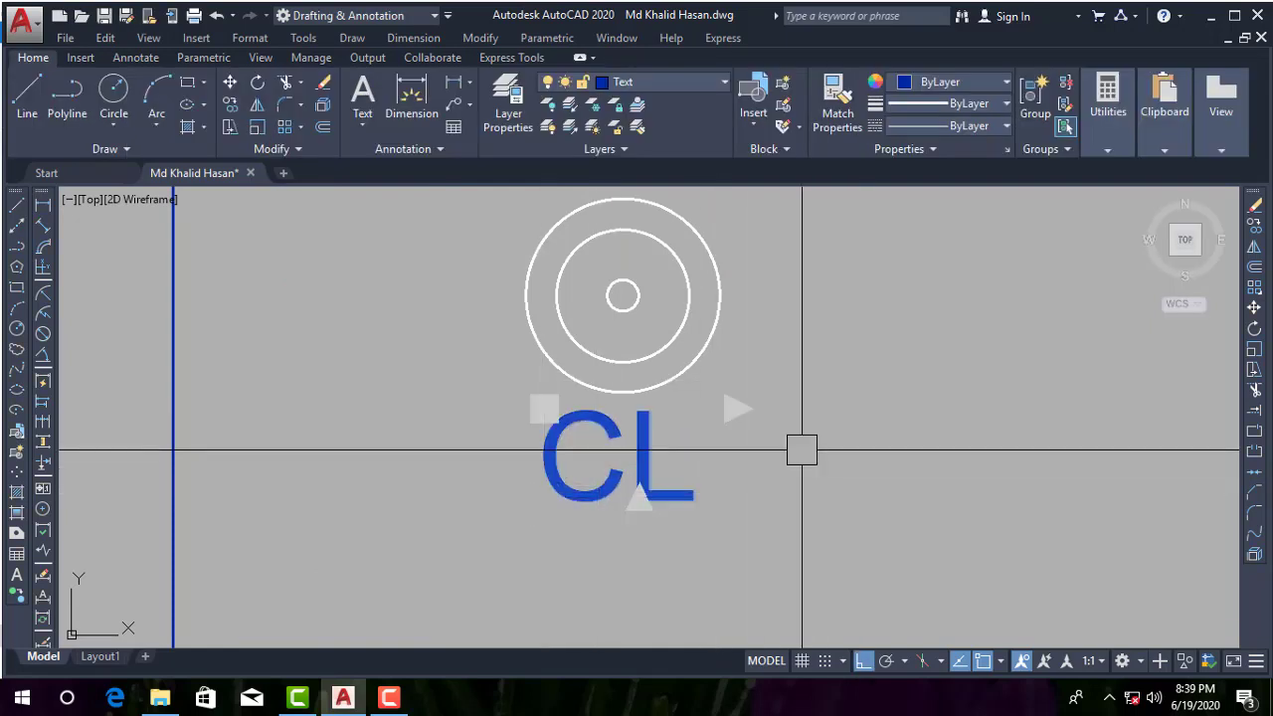
pyautogui.click(1254, 308)
pyautogui.click(894, 344)
pyautogui.click(905, 343)
pyautogui.scroll(-5, 682, 378)
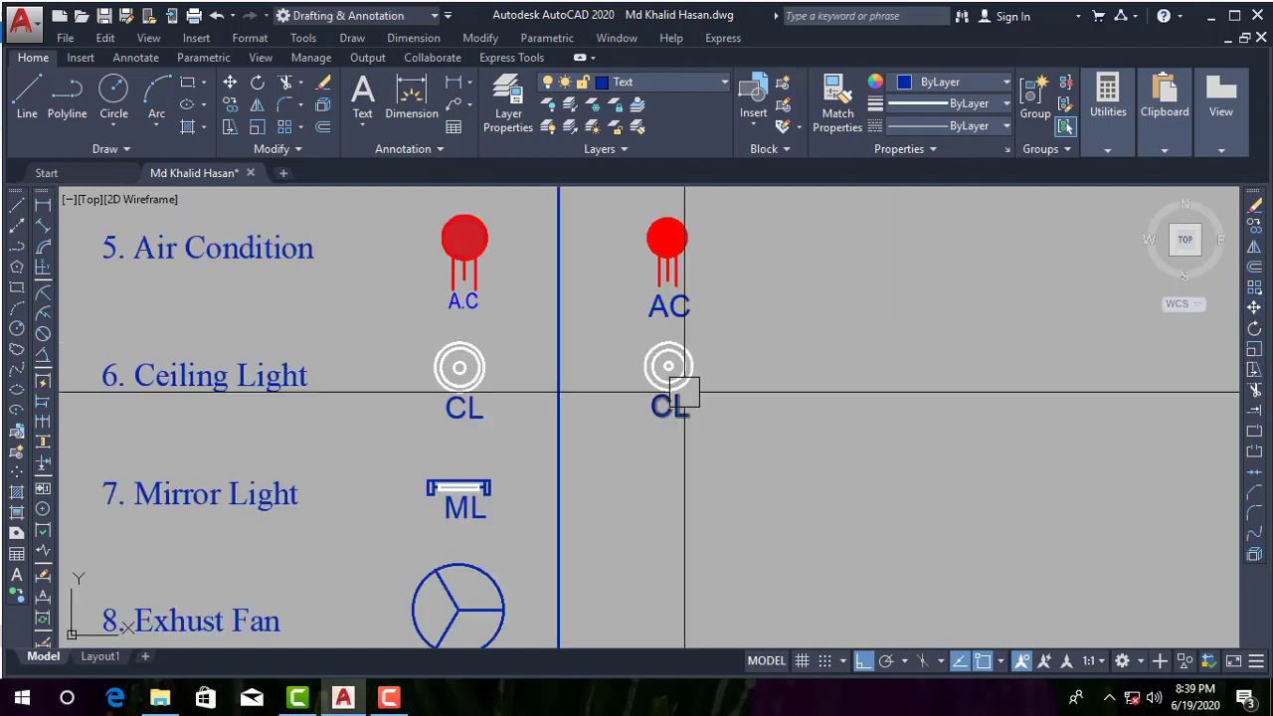
pyautogui.scroll(-3, 683, 427)
pyautogui.scroll(2, 667, 438)
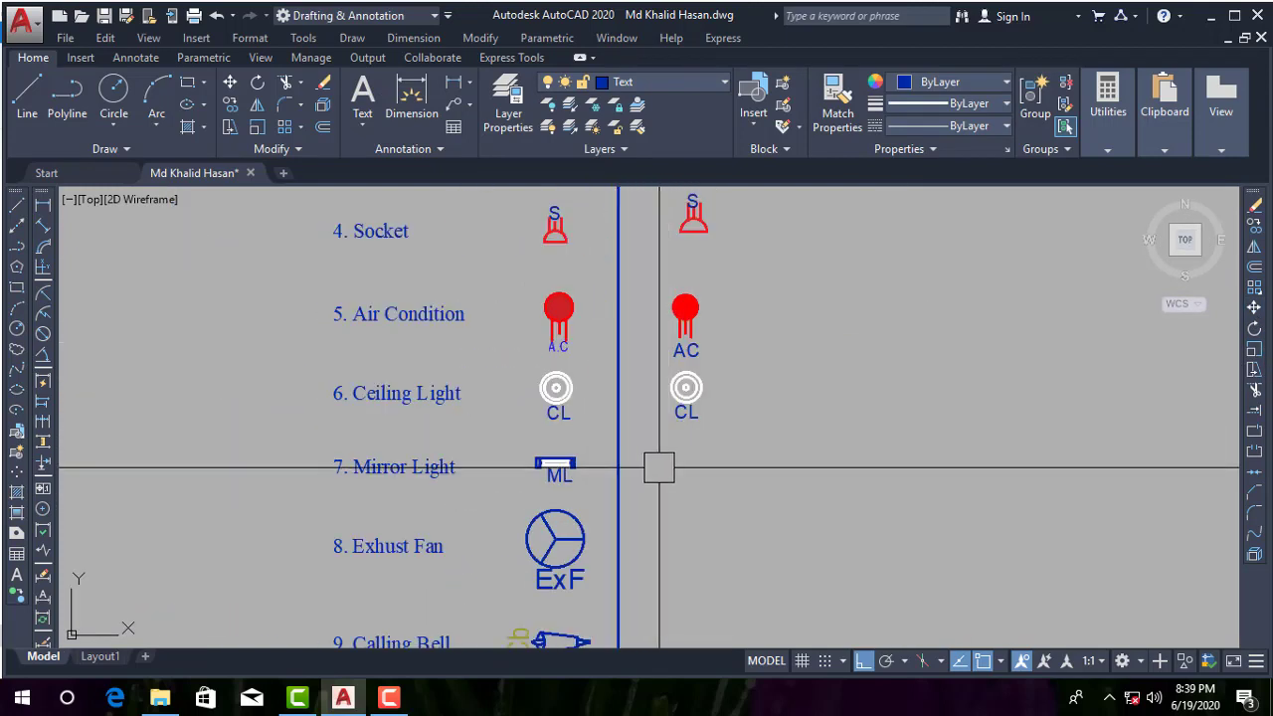
pyautogui.scroll(2, 683, 467)
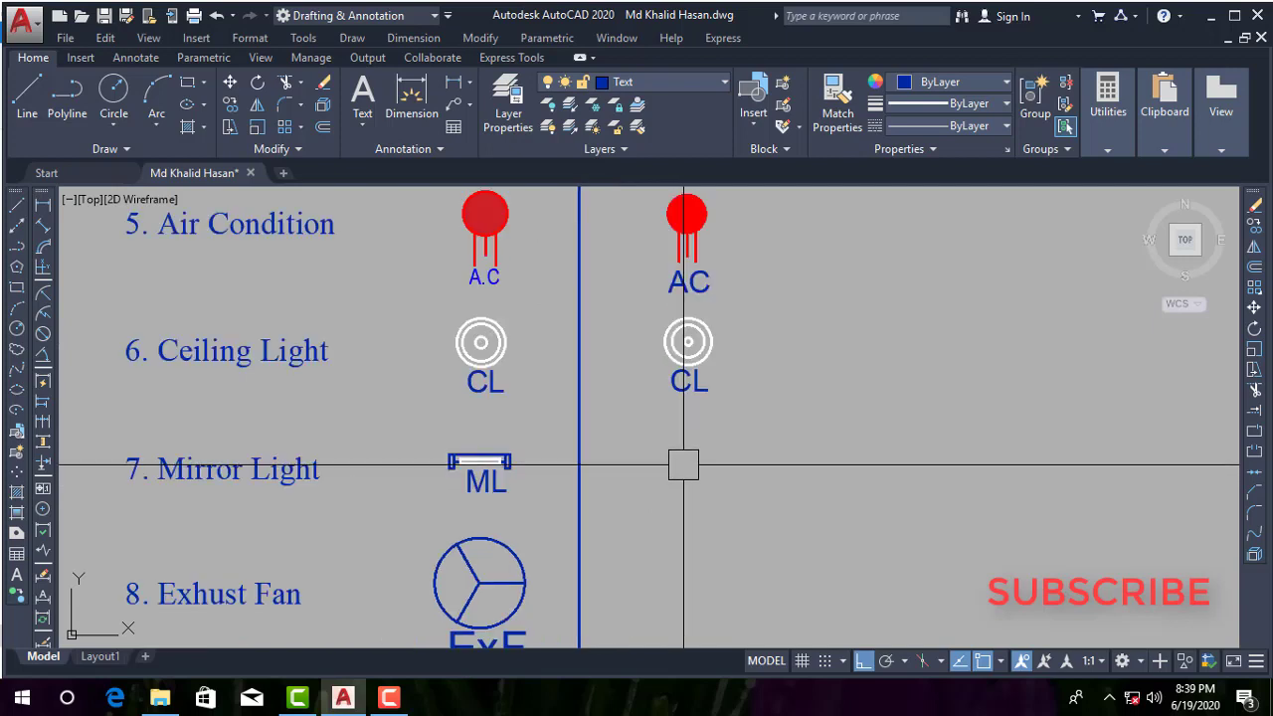
pyautogui.scroll(2, 682, 478)
pyautogui.scroll(-5, 674, 486)
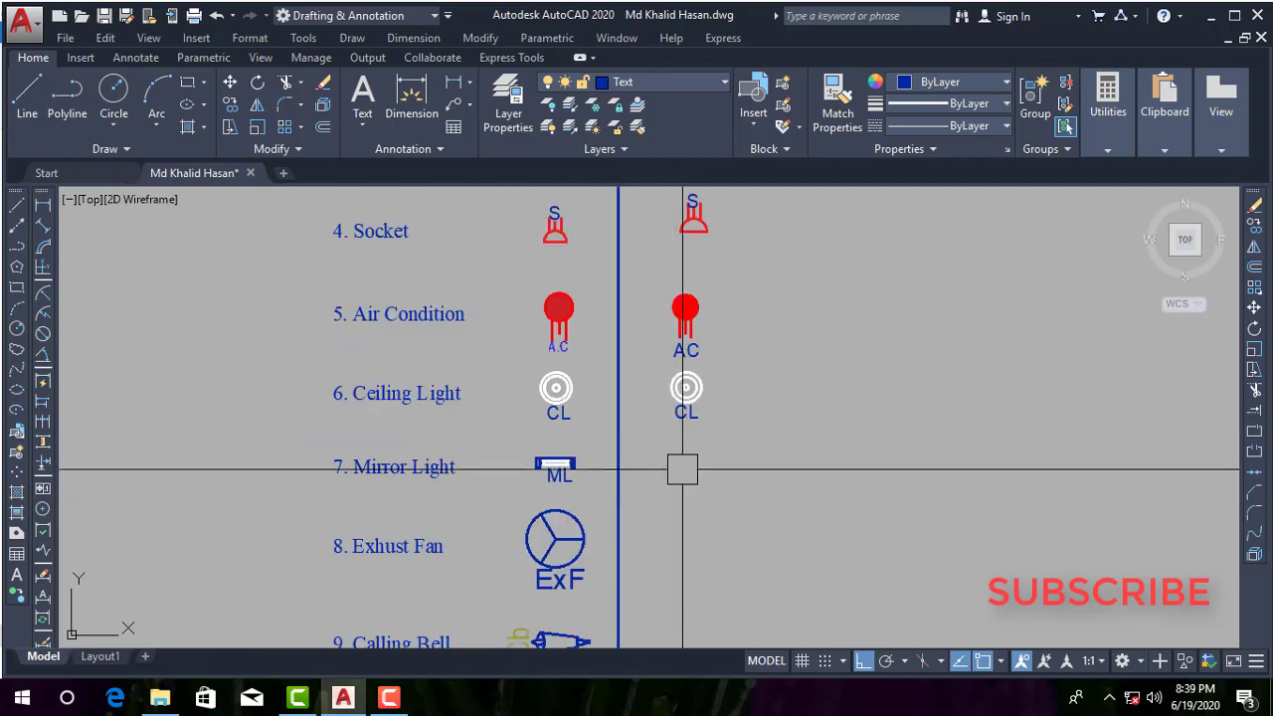
pyautogui.scroll(3, 683, 466)
pyautogui.scroll(2, 676, 477)
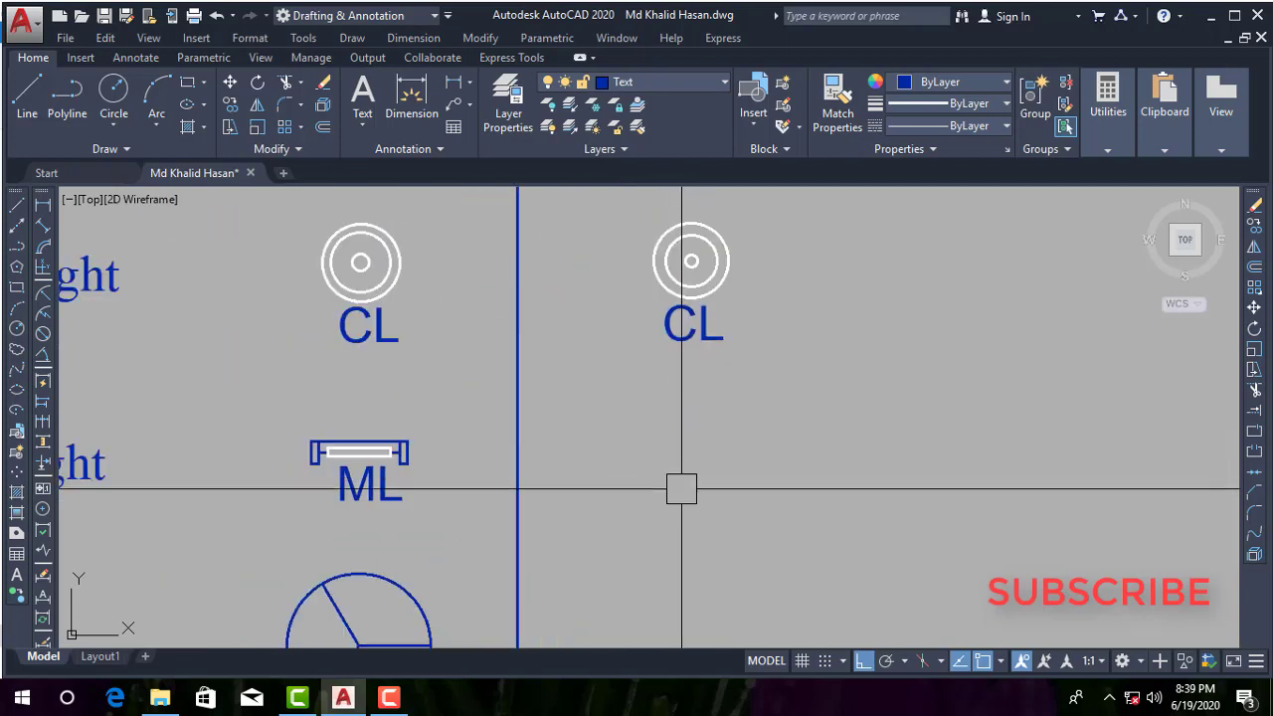
pyautogui.scroll(-4, 682, 488)
pyautogui.scroll(2, 676, 488)
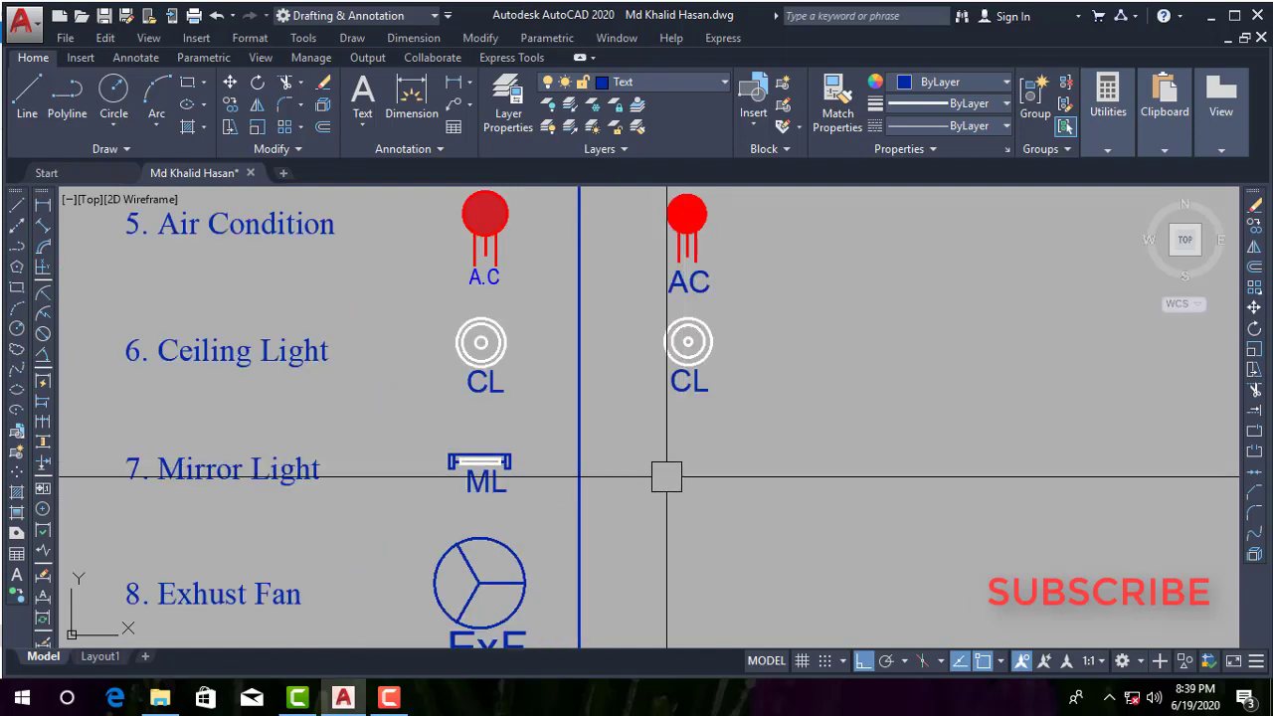
pyautogui.scroll(1, 682, 477)
pyautogui.scroll(-4, 682, 497)
pyautogui.scroll(3, 676, 475)
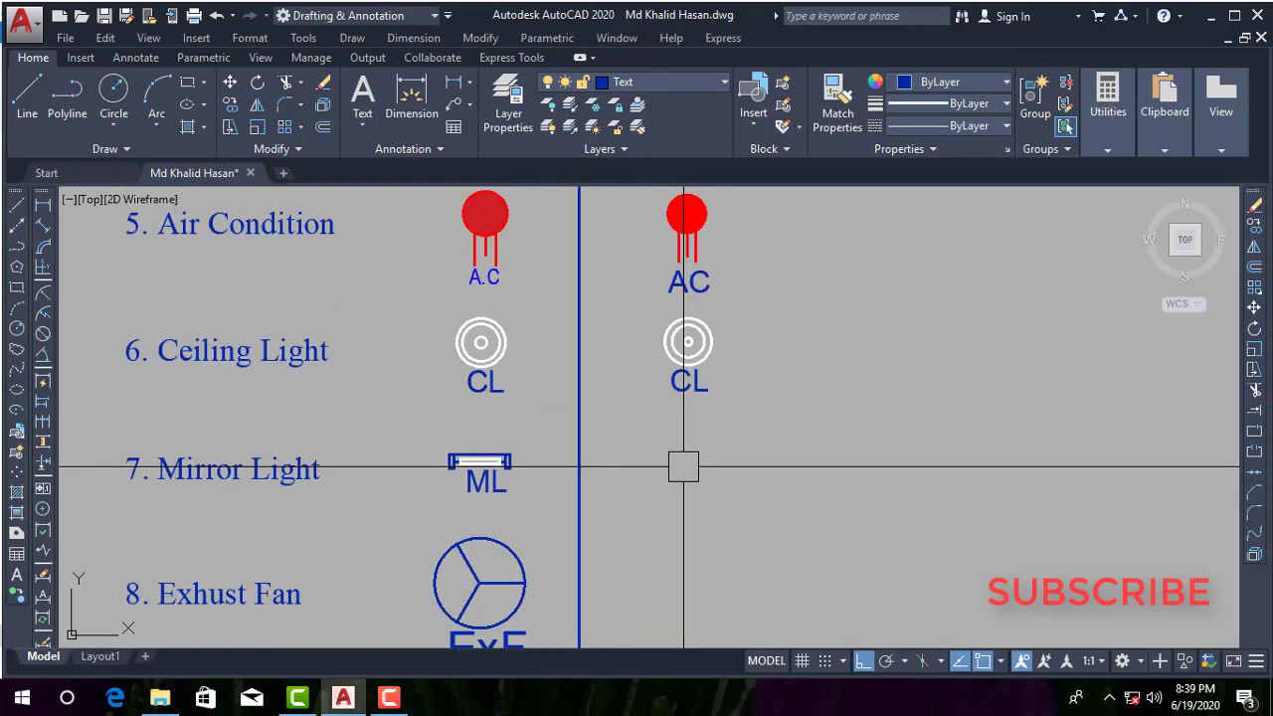
pyautogui.scroll(2, 682, 478)
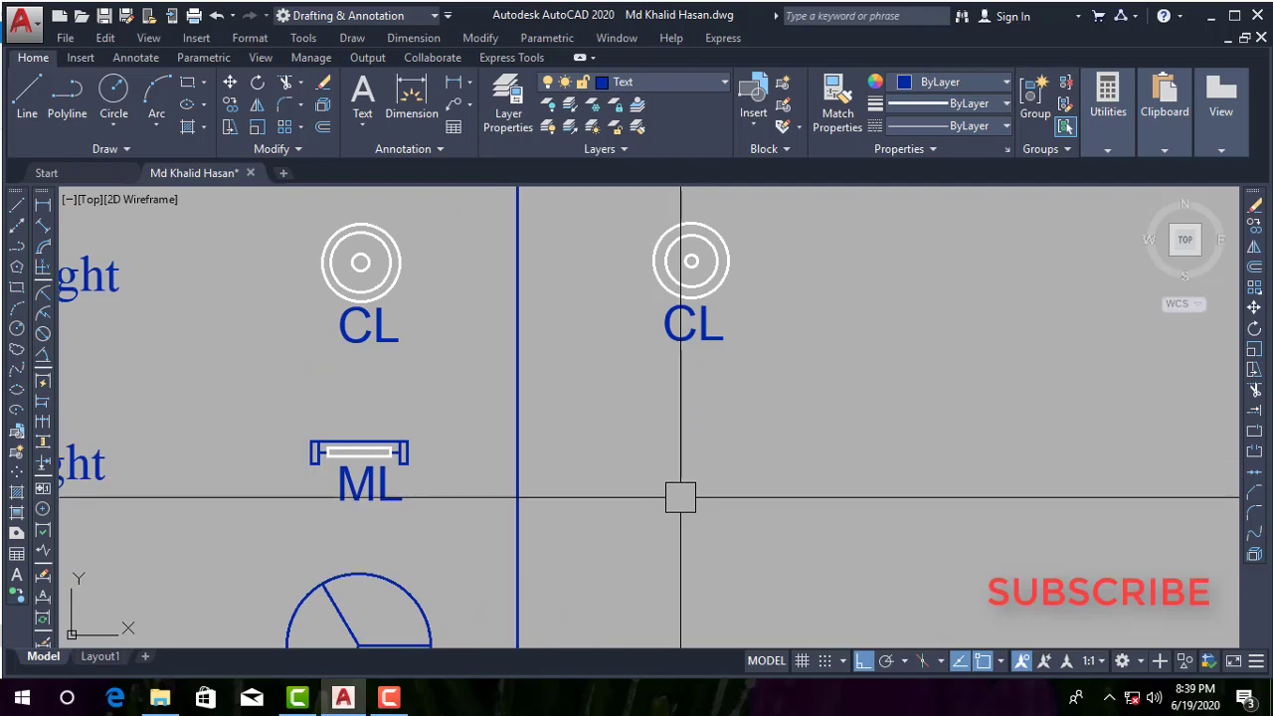